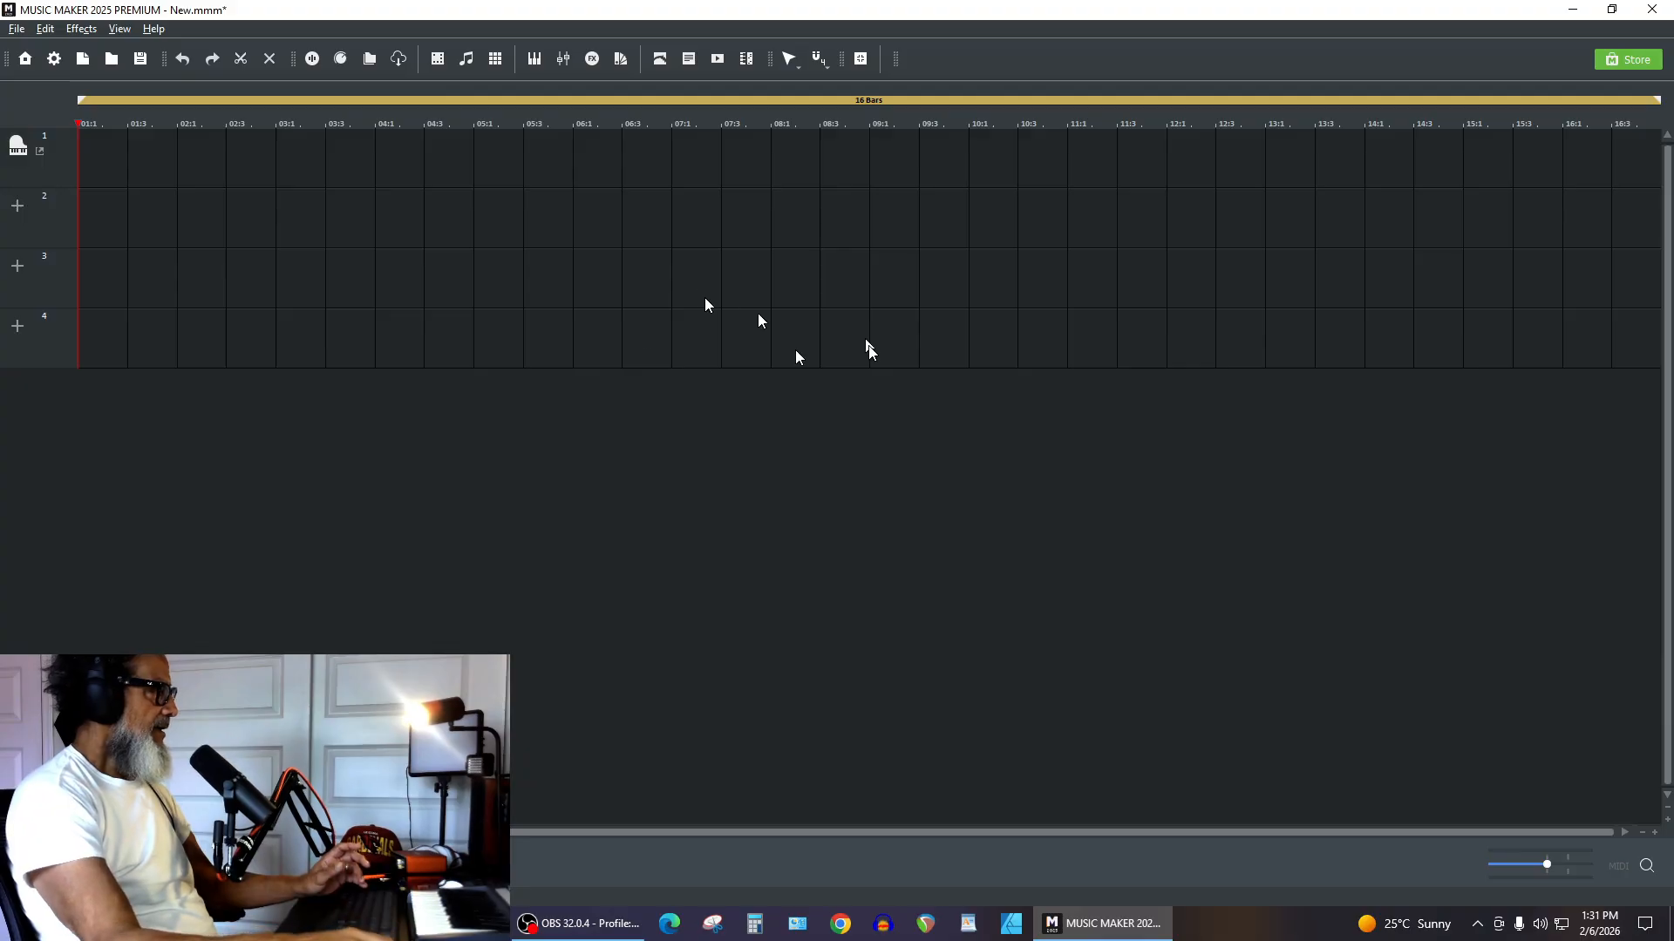
Load a Pop Drums instrument with the Funky preset on track 2 and raise its volume to 9.
click(18, 212)
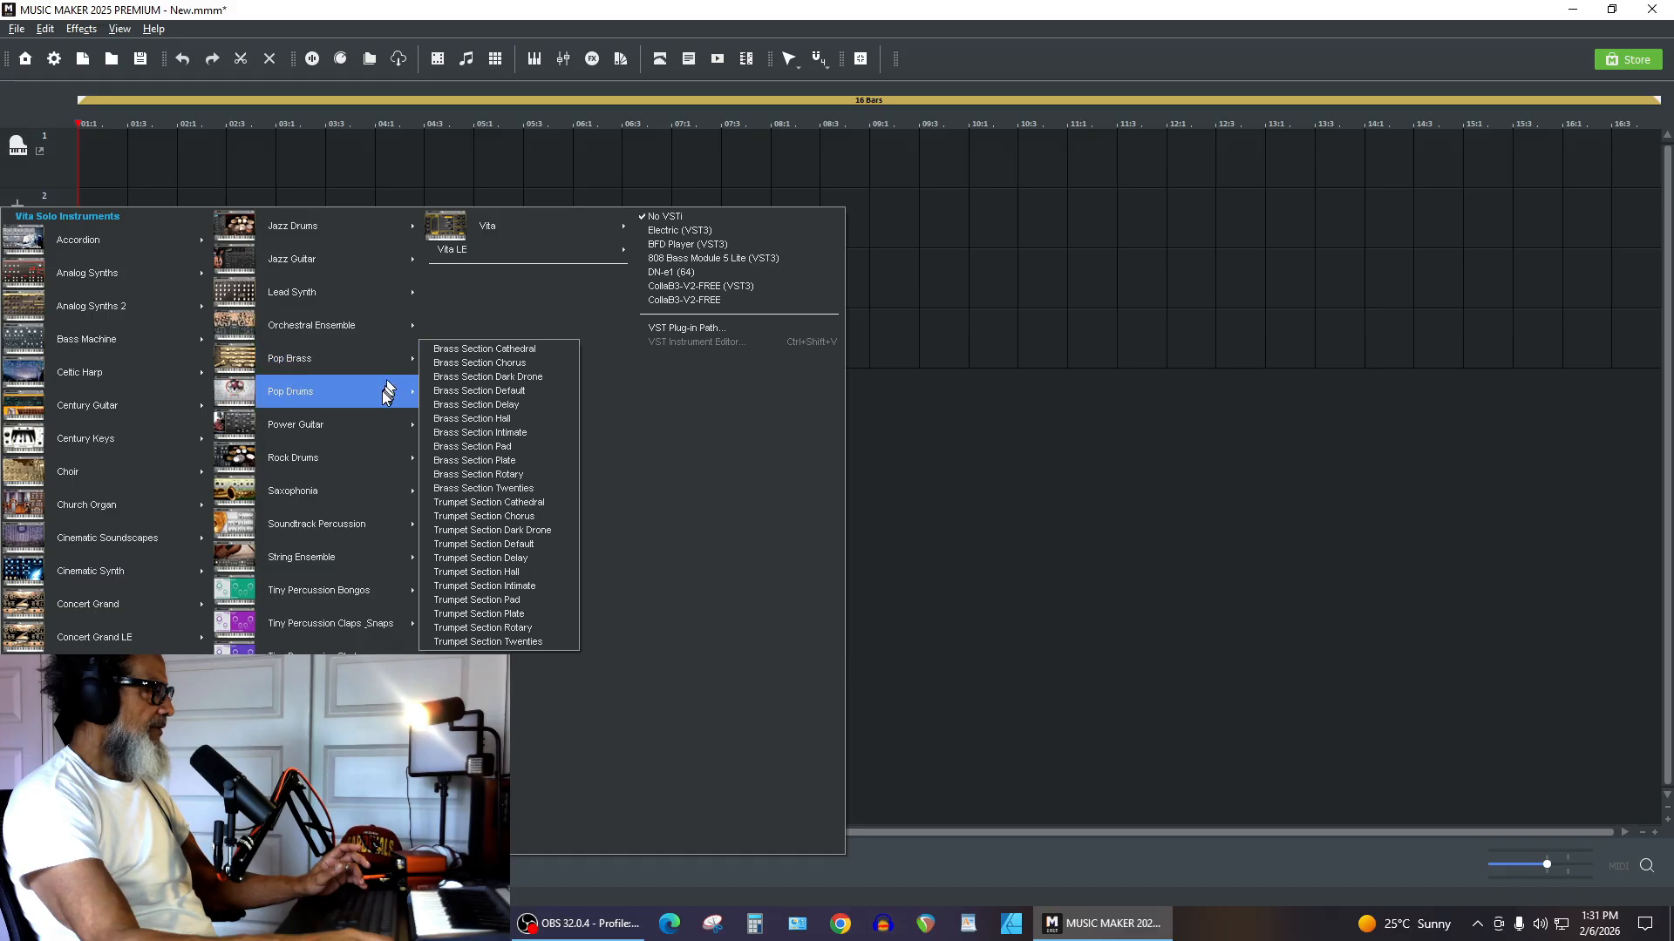
mouse_move(388, 394)
click(518, 451)
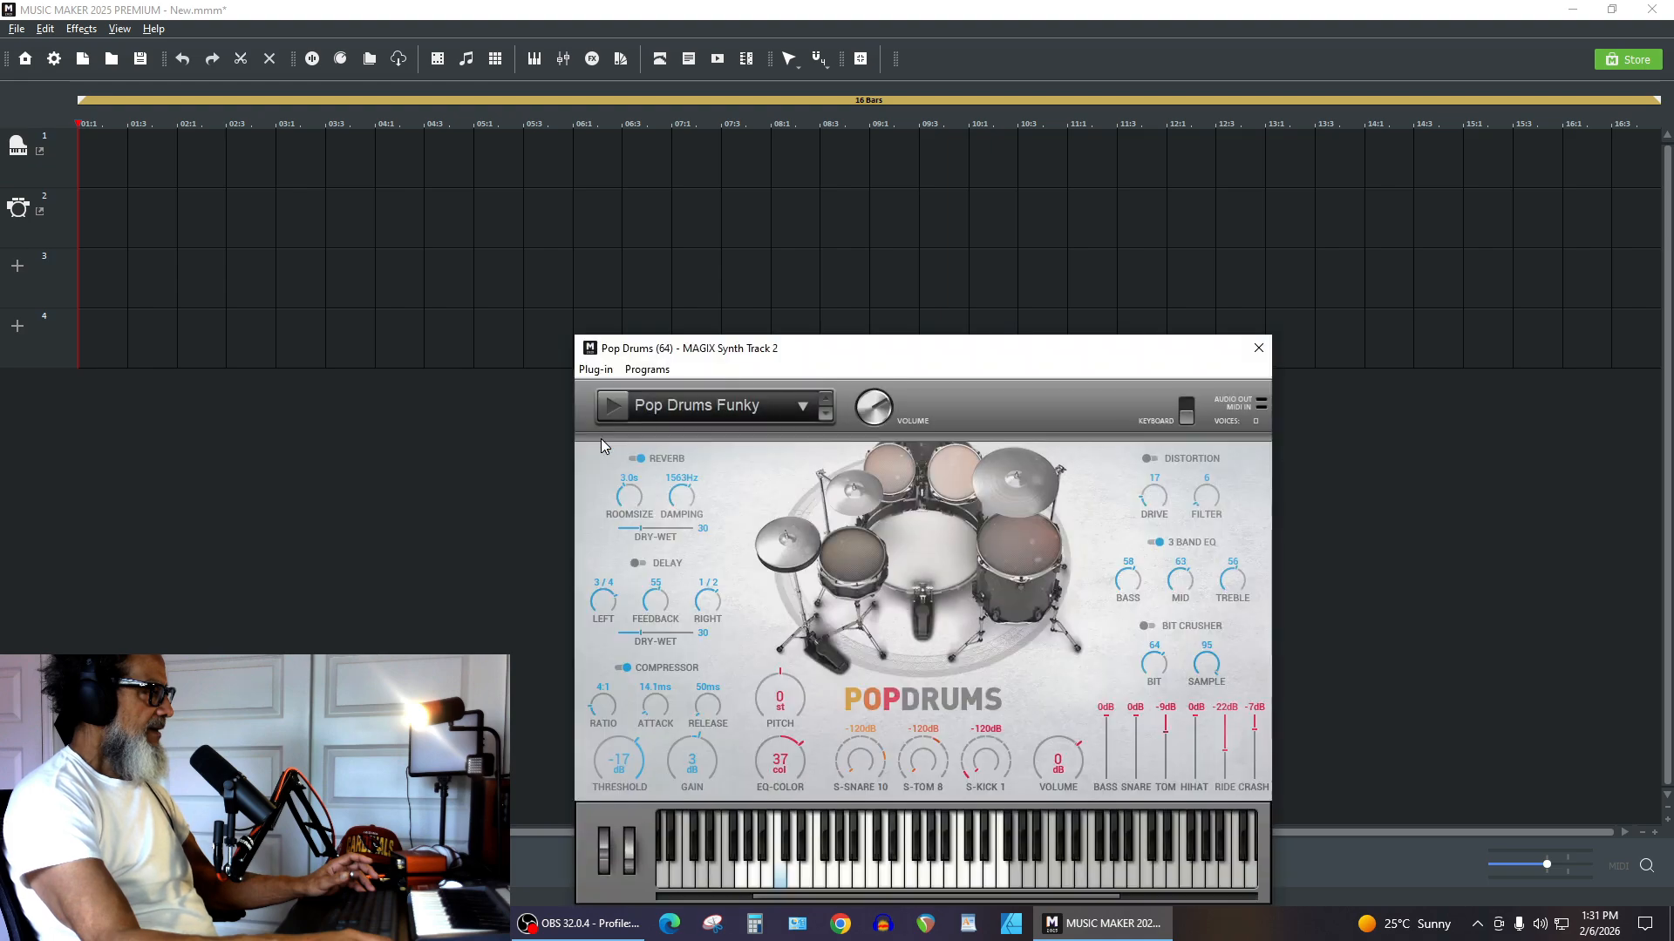
drag(764, 351, 702, 258)
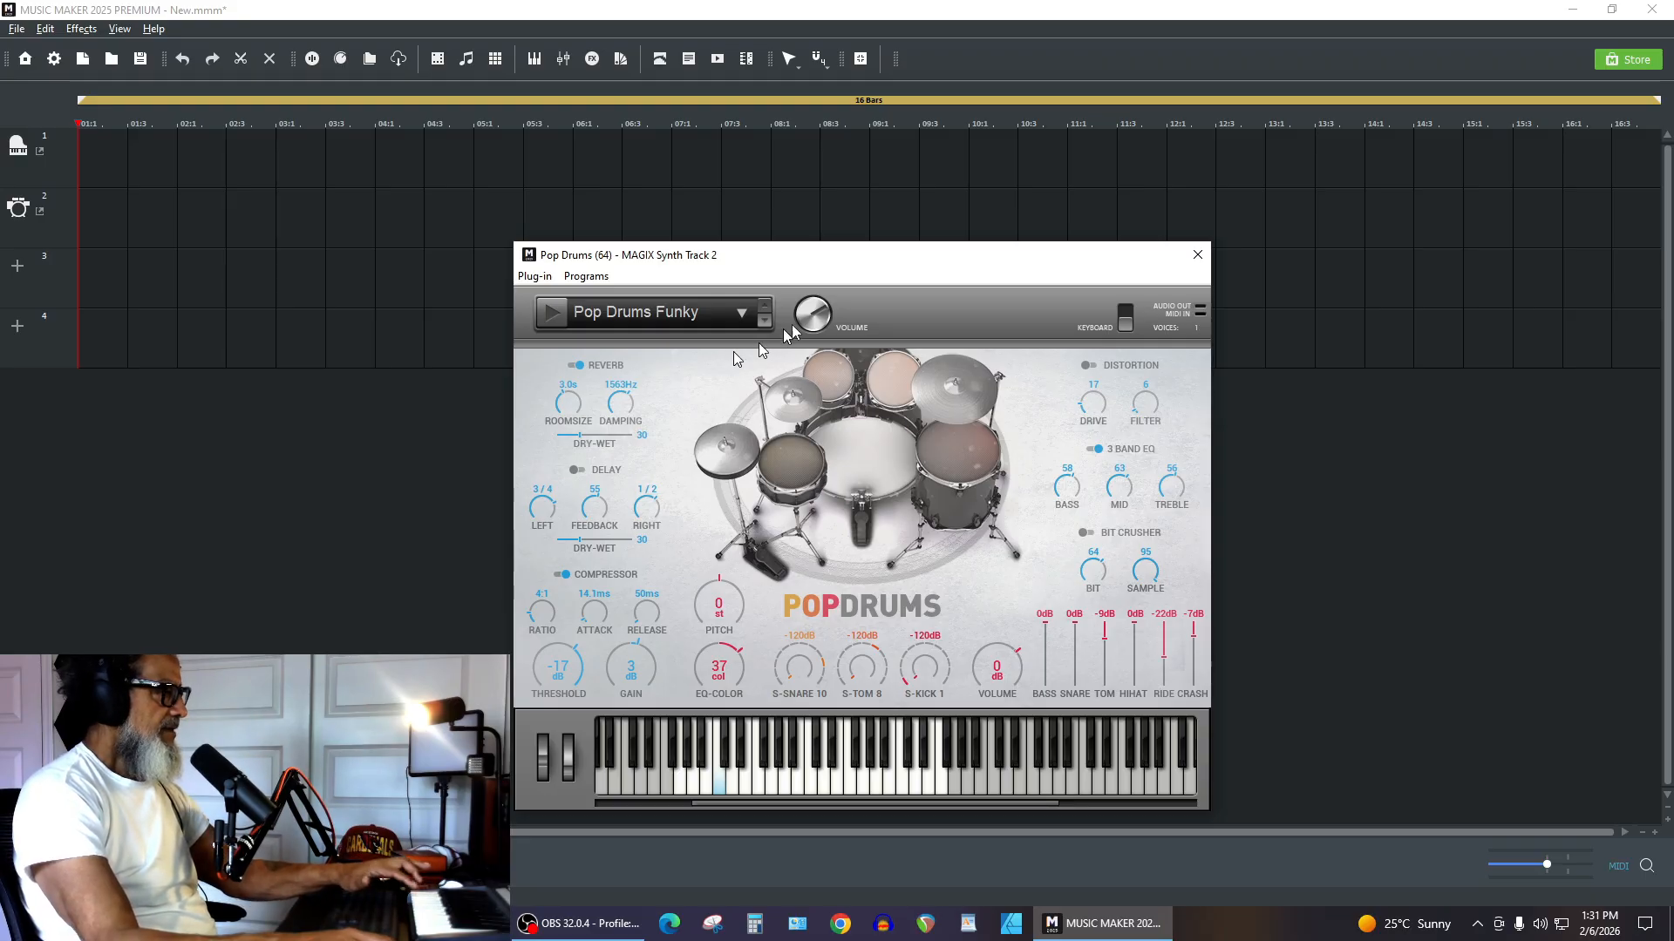
drag(823, 324, 827, 326)
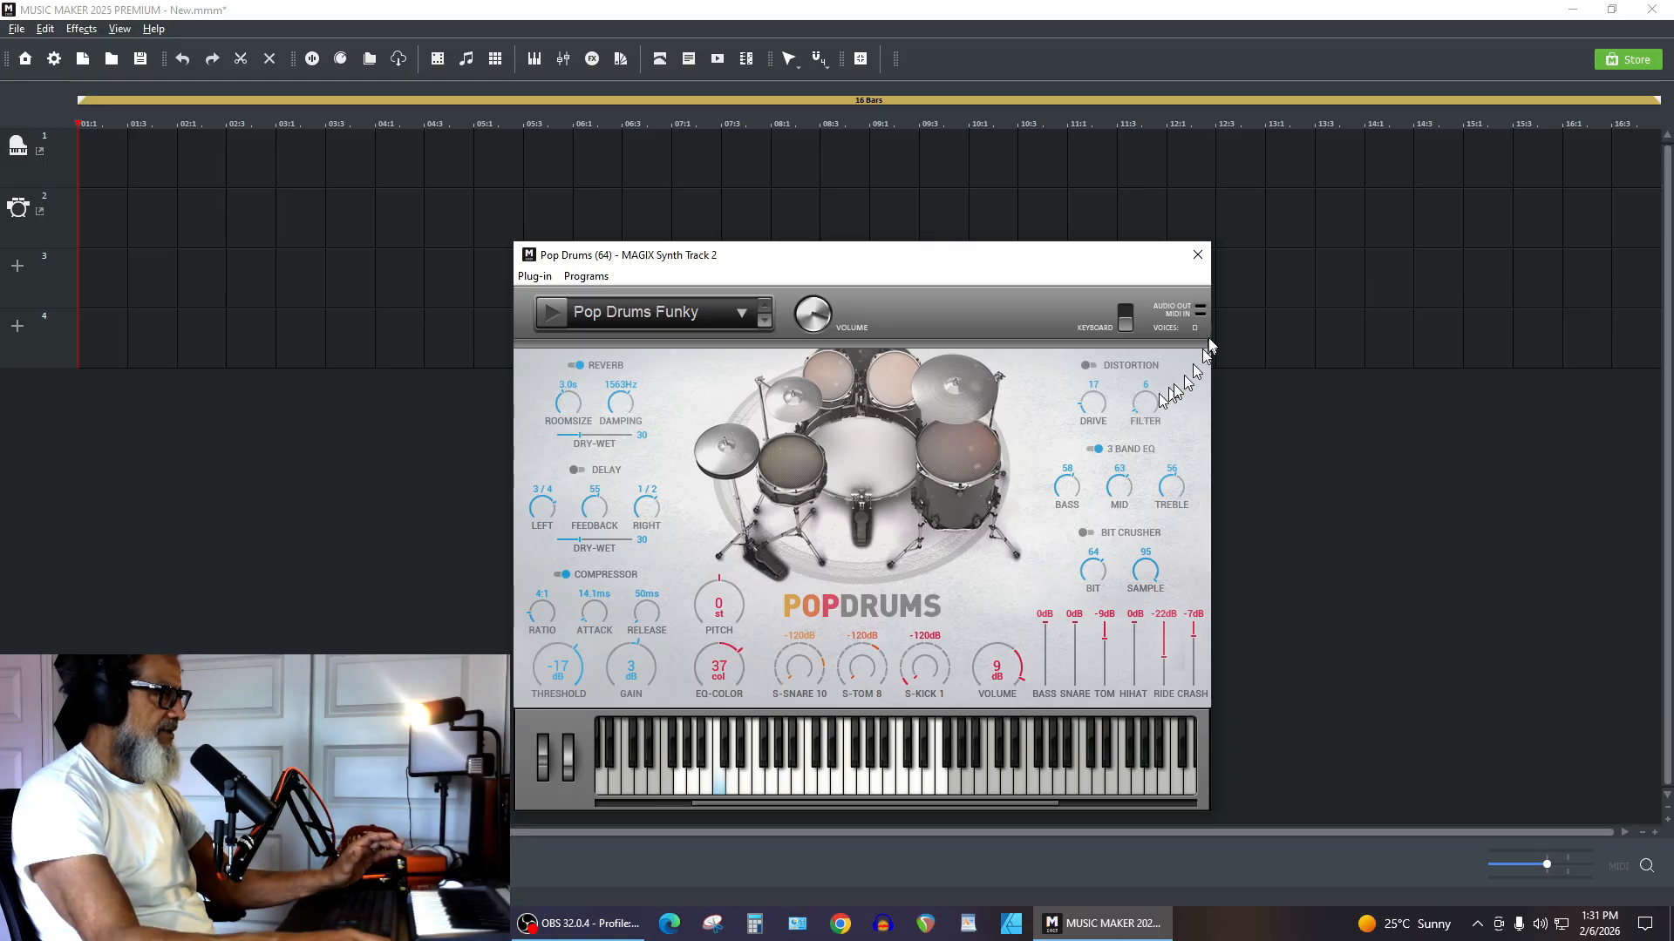
click(1197, 256)
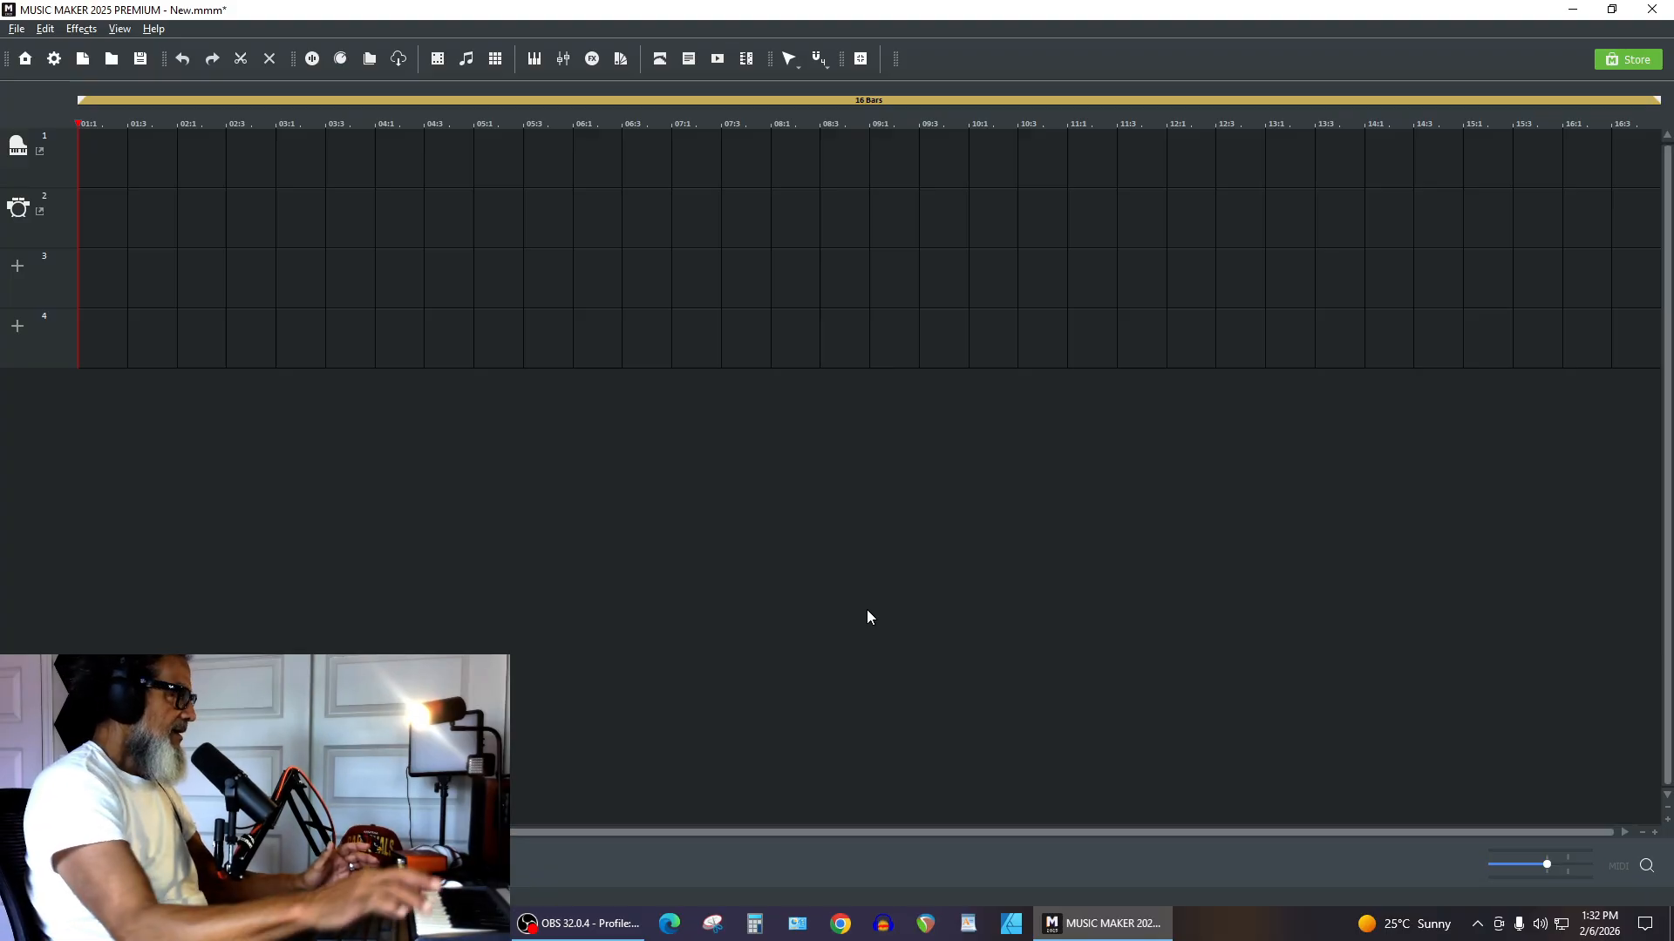
Arm track 1 for MIDI recording in the mixer.
click(328, 337)
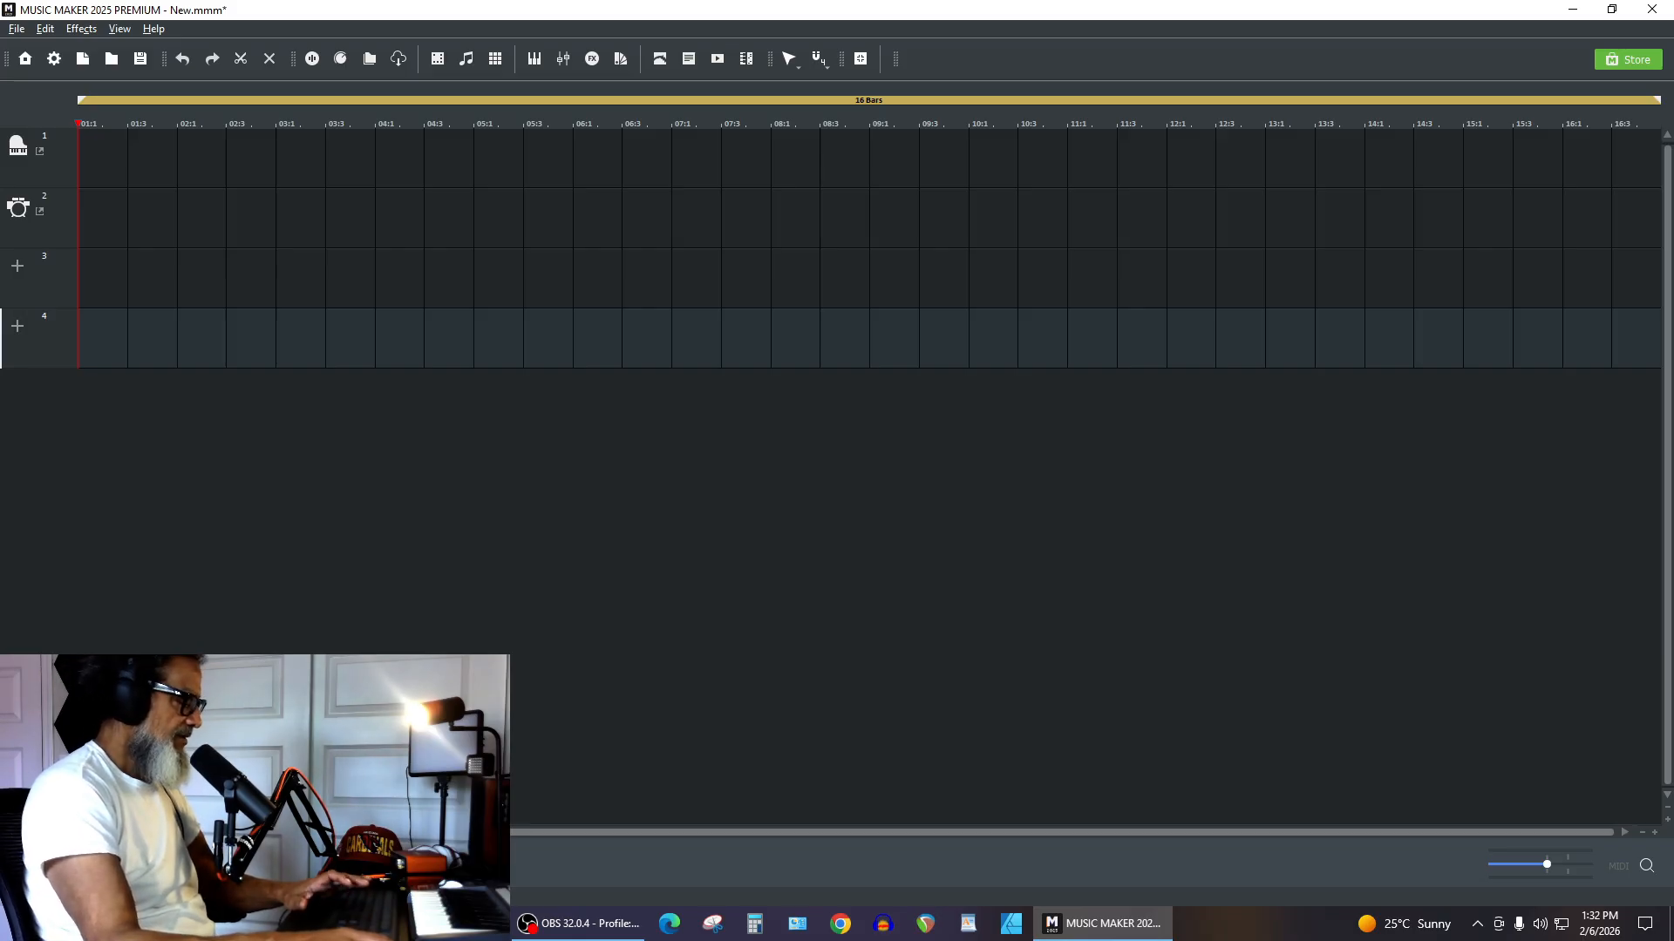
key(m)
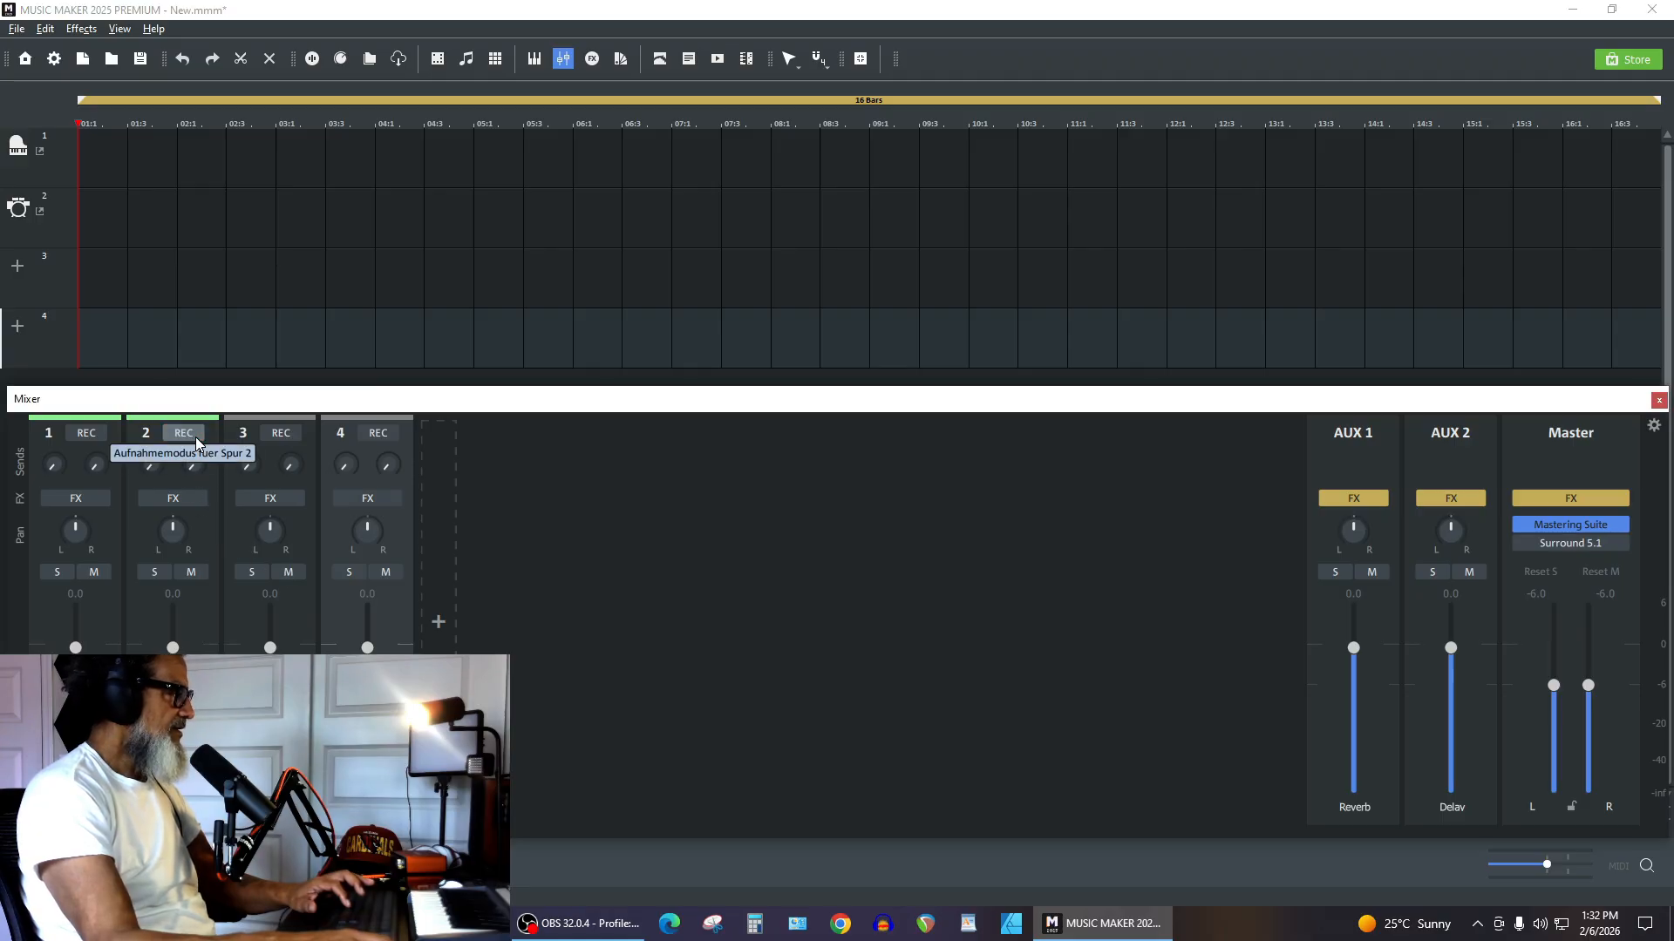
click(86, 433)
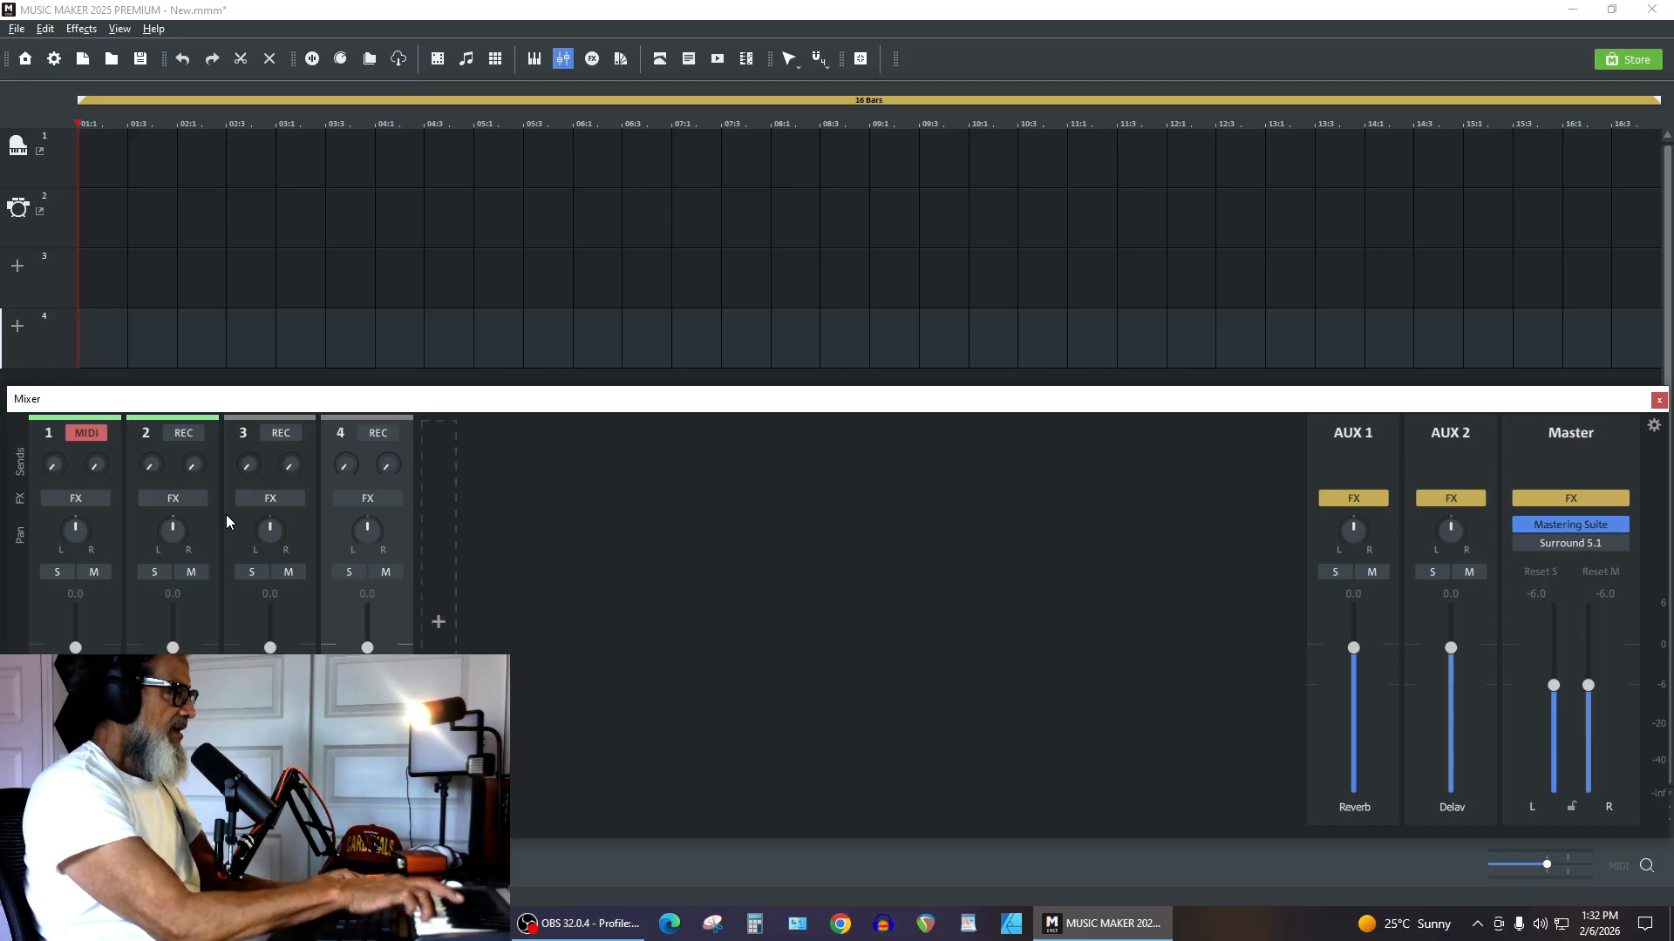
click(1659, 400)
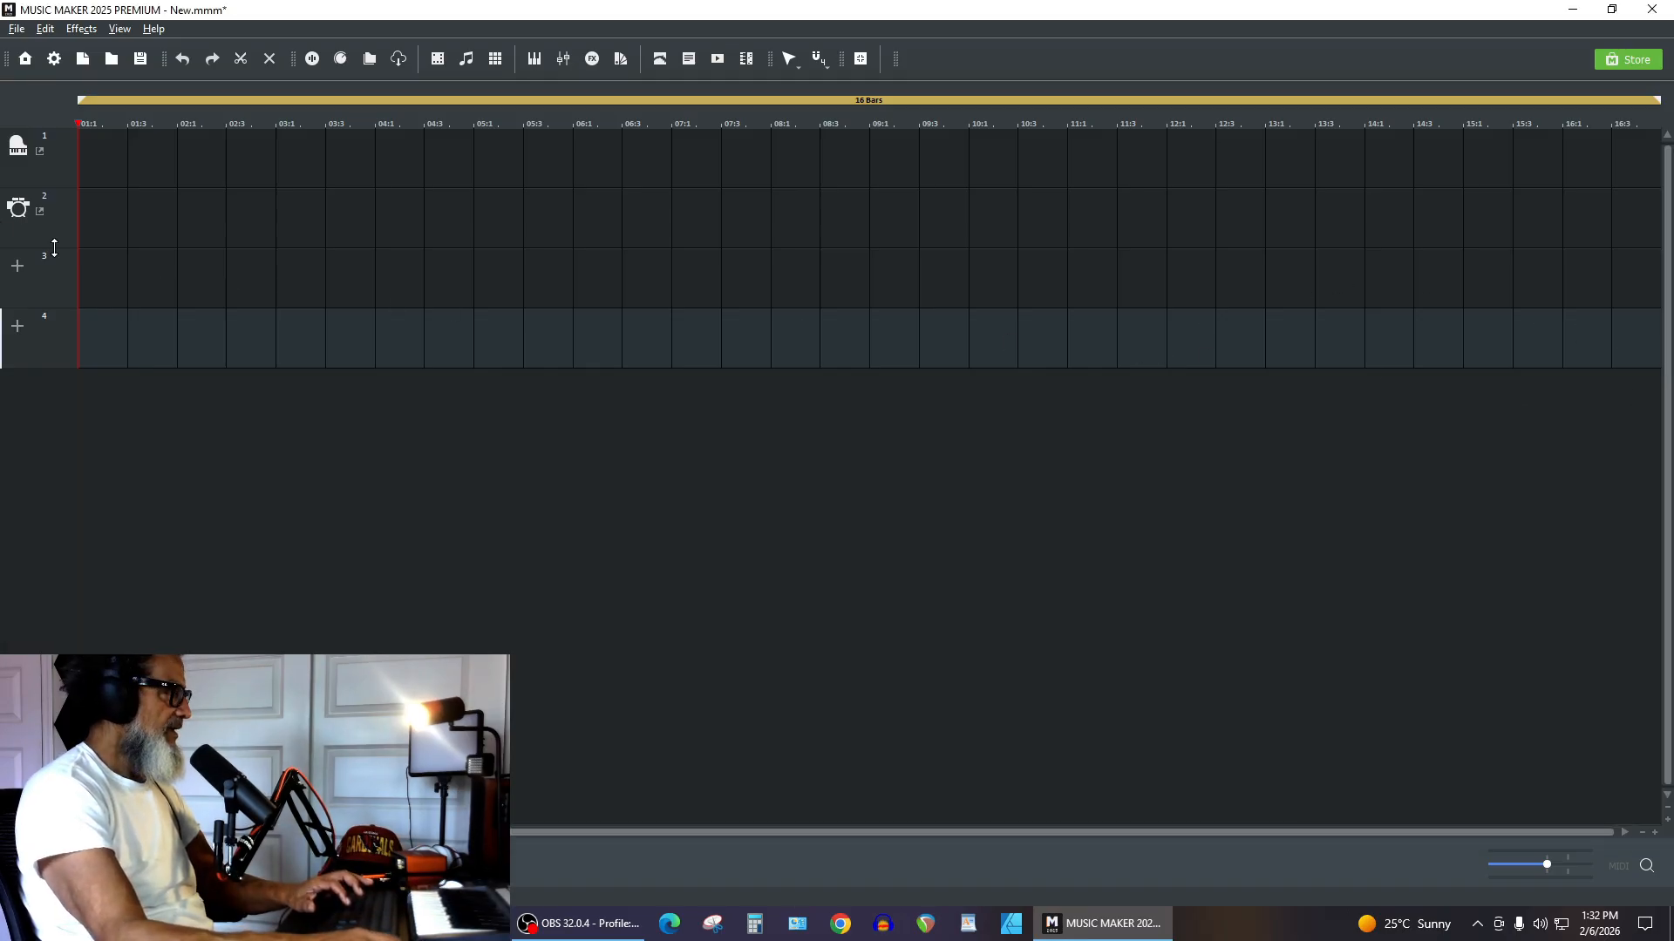
Look over the instrument choices for track 1 and view its Concert Grand LE settings.
click(24, 150)
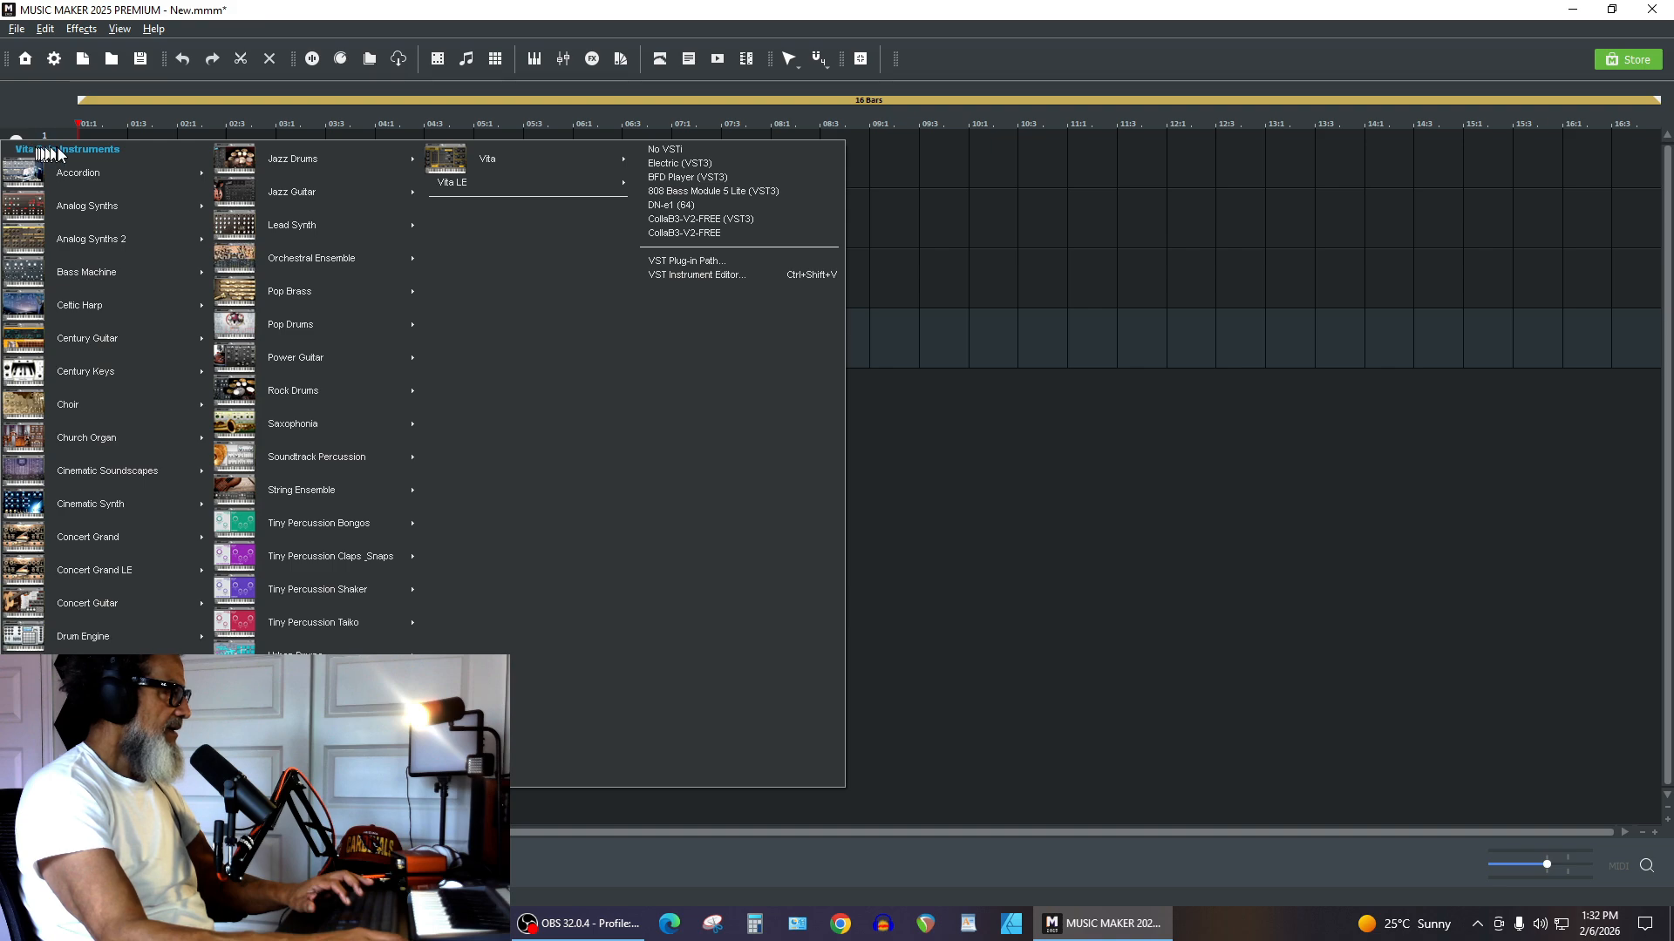
click(980, 164)
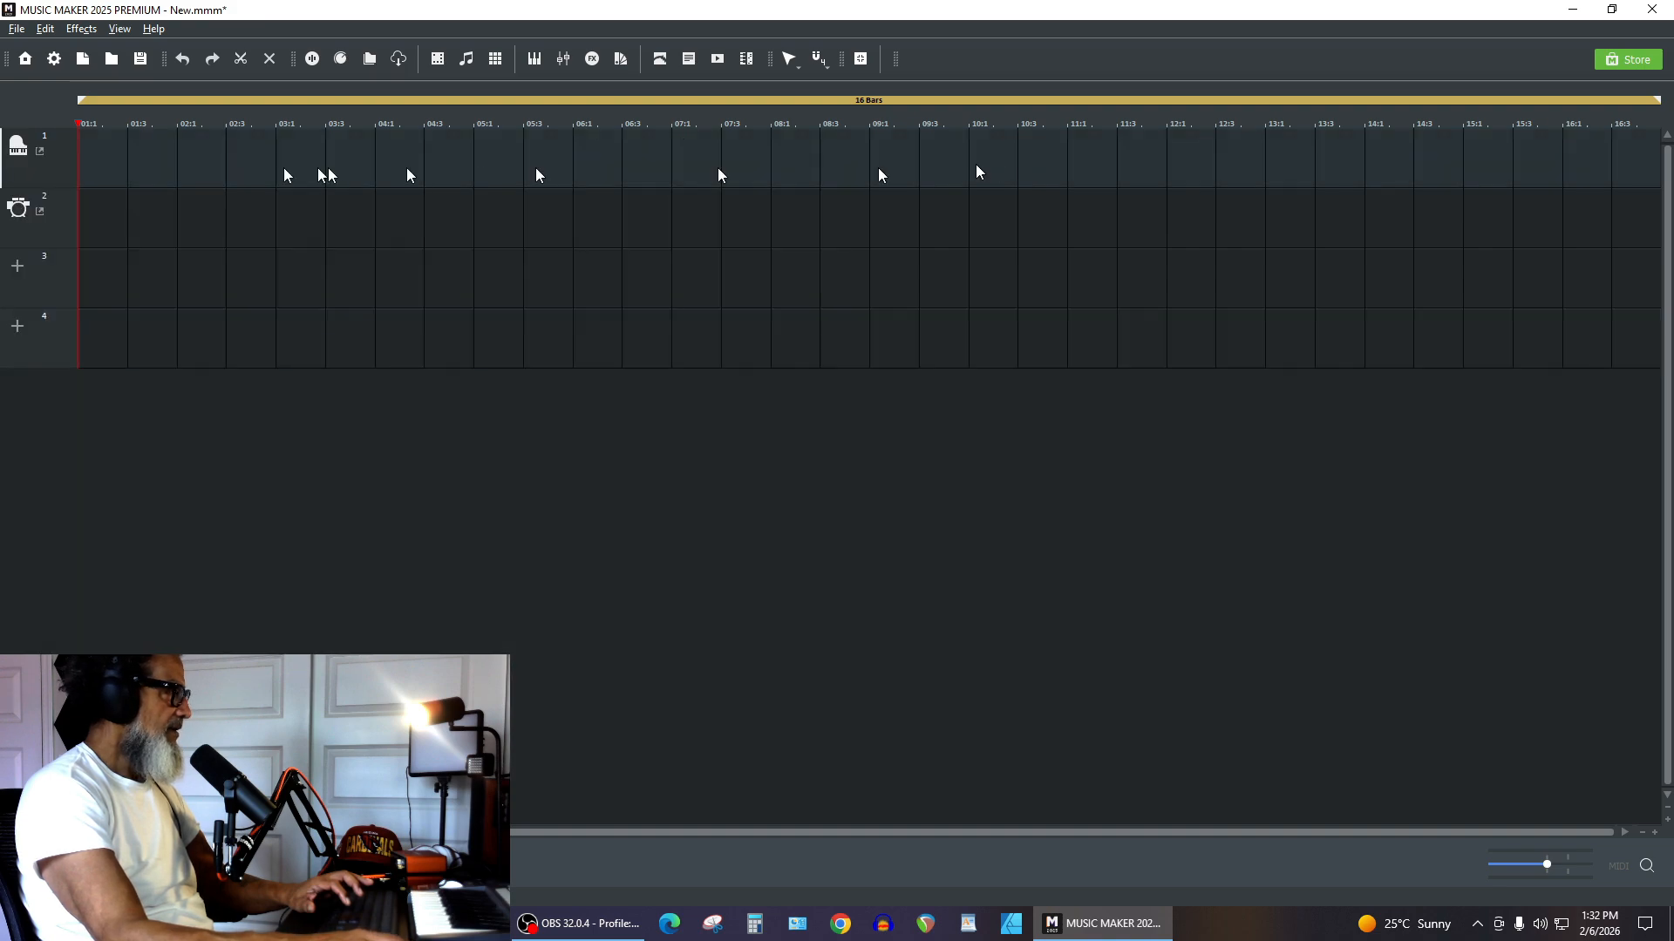
click(41, 152)
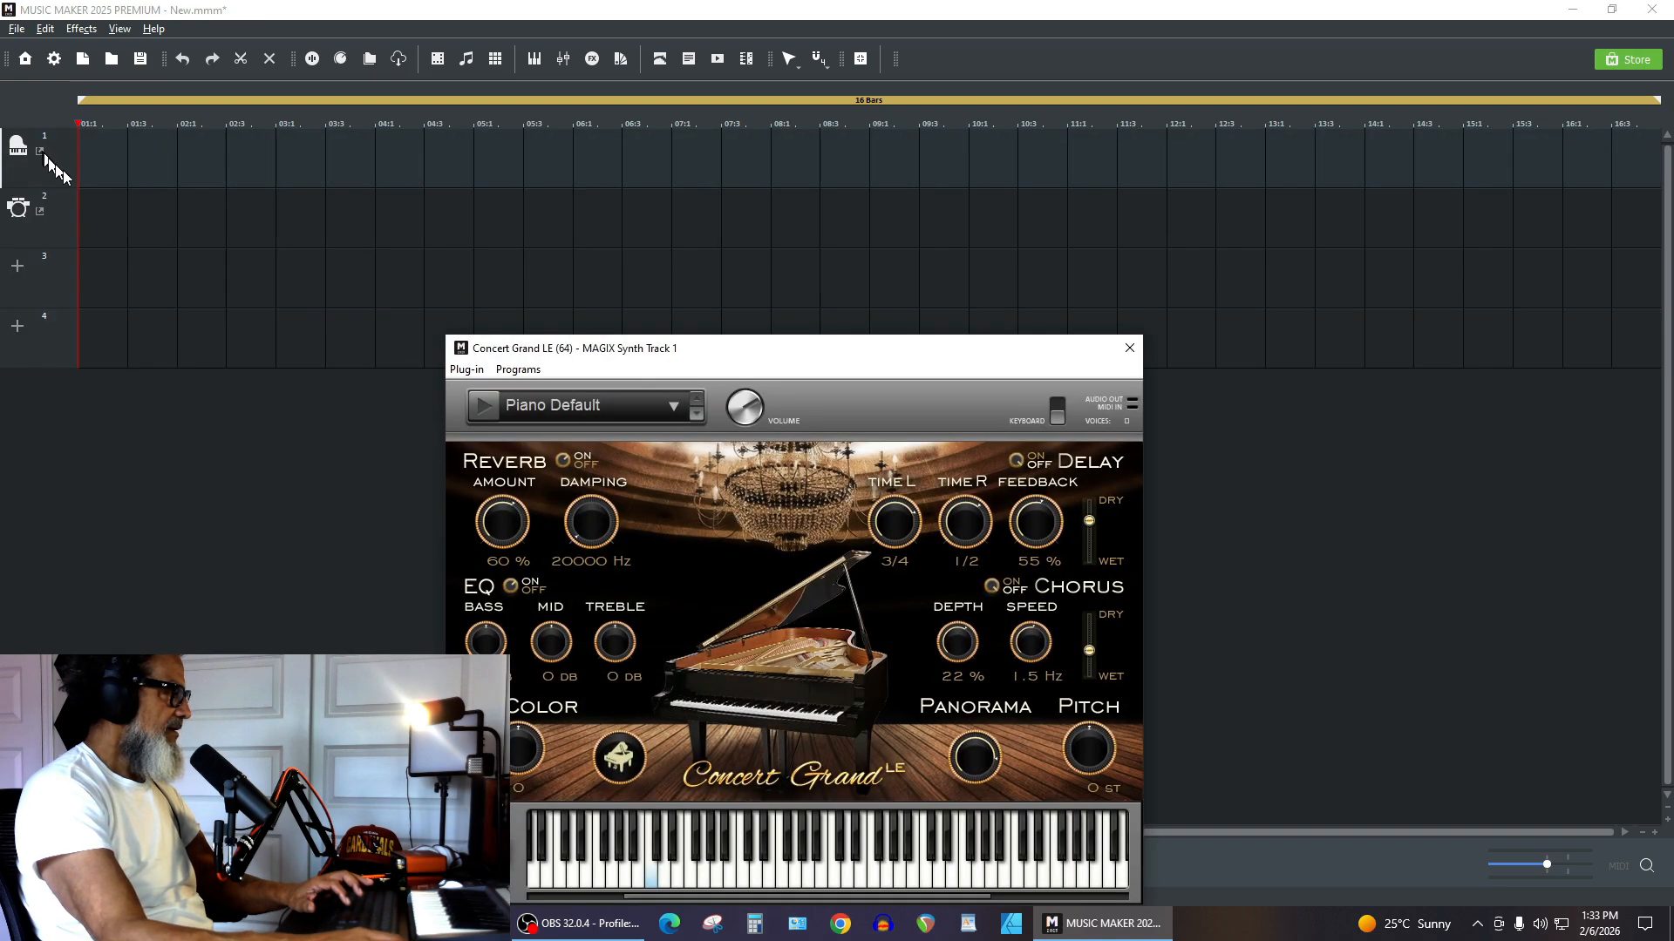
drag(714, 337, 728, 201)
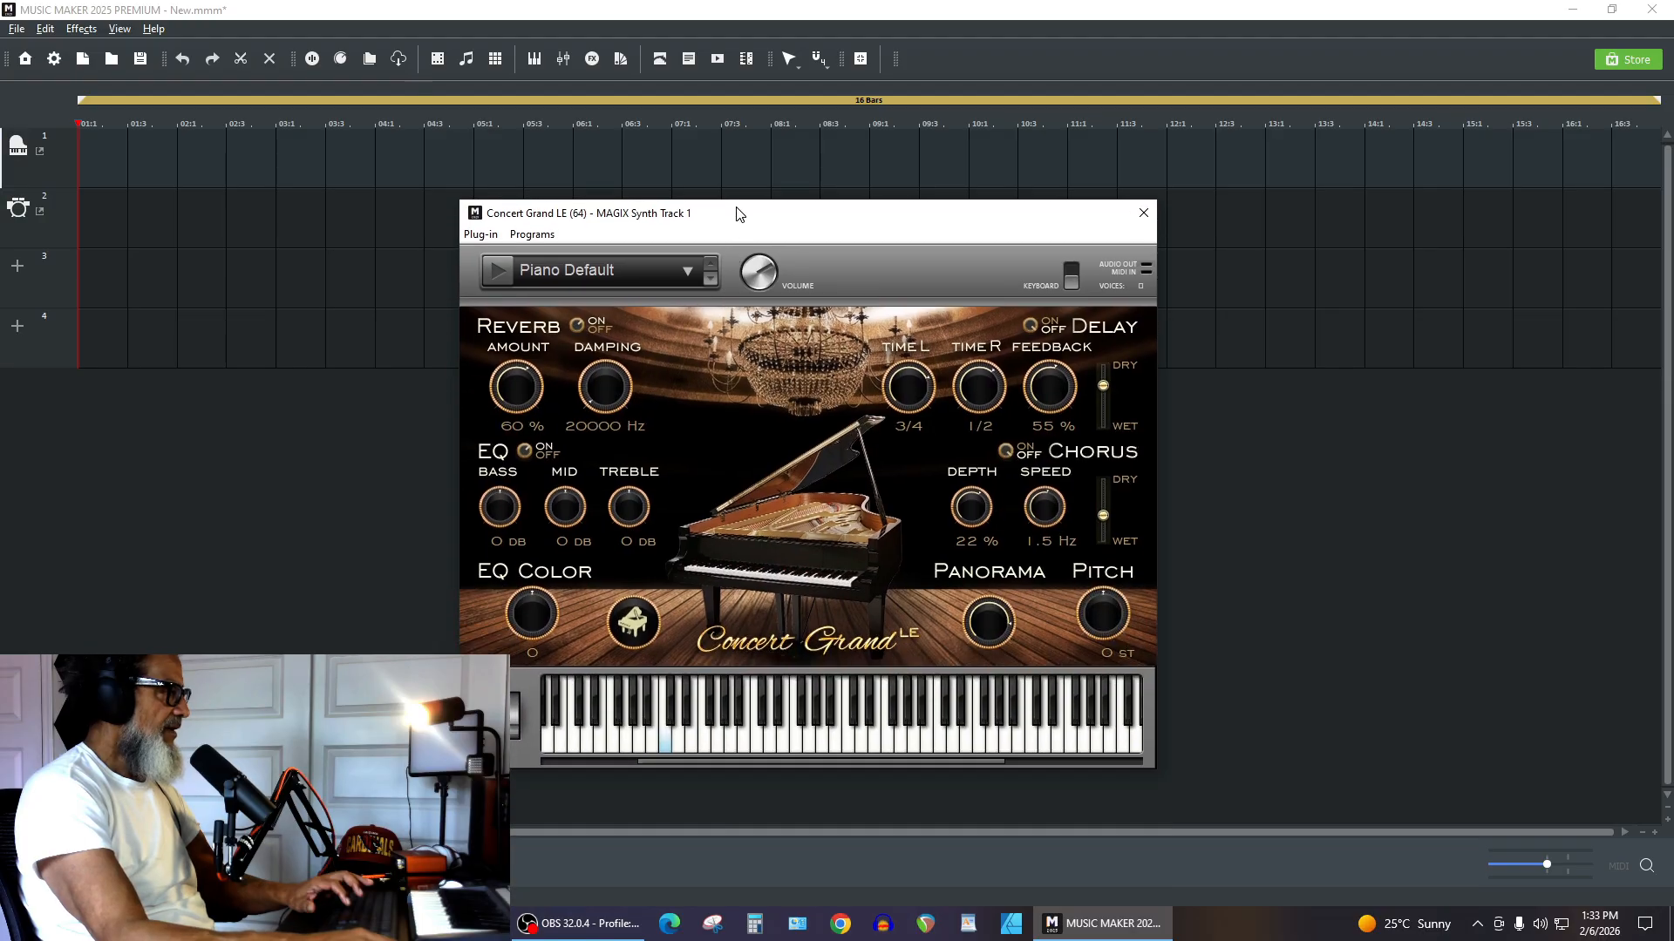
click(1144, 212)
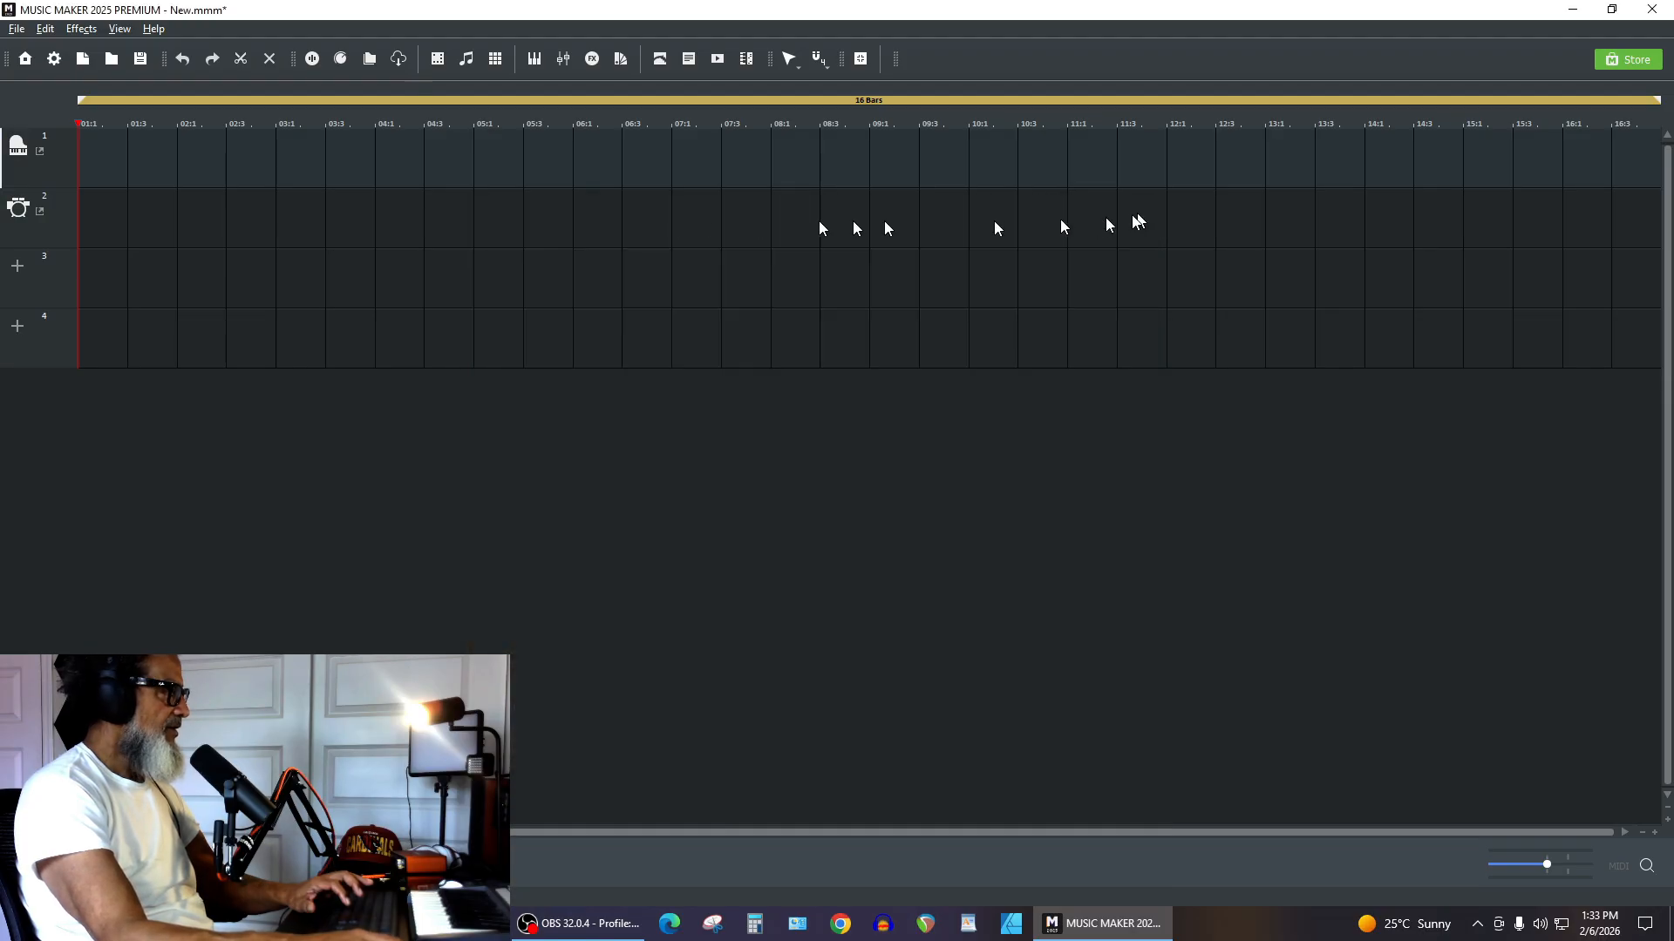
Browse the instrument presets for track 1 and try out the Concert Grand LE piano in its instrument window.
click(24, 156)
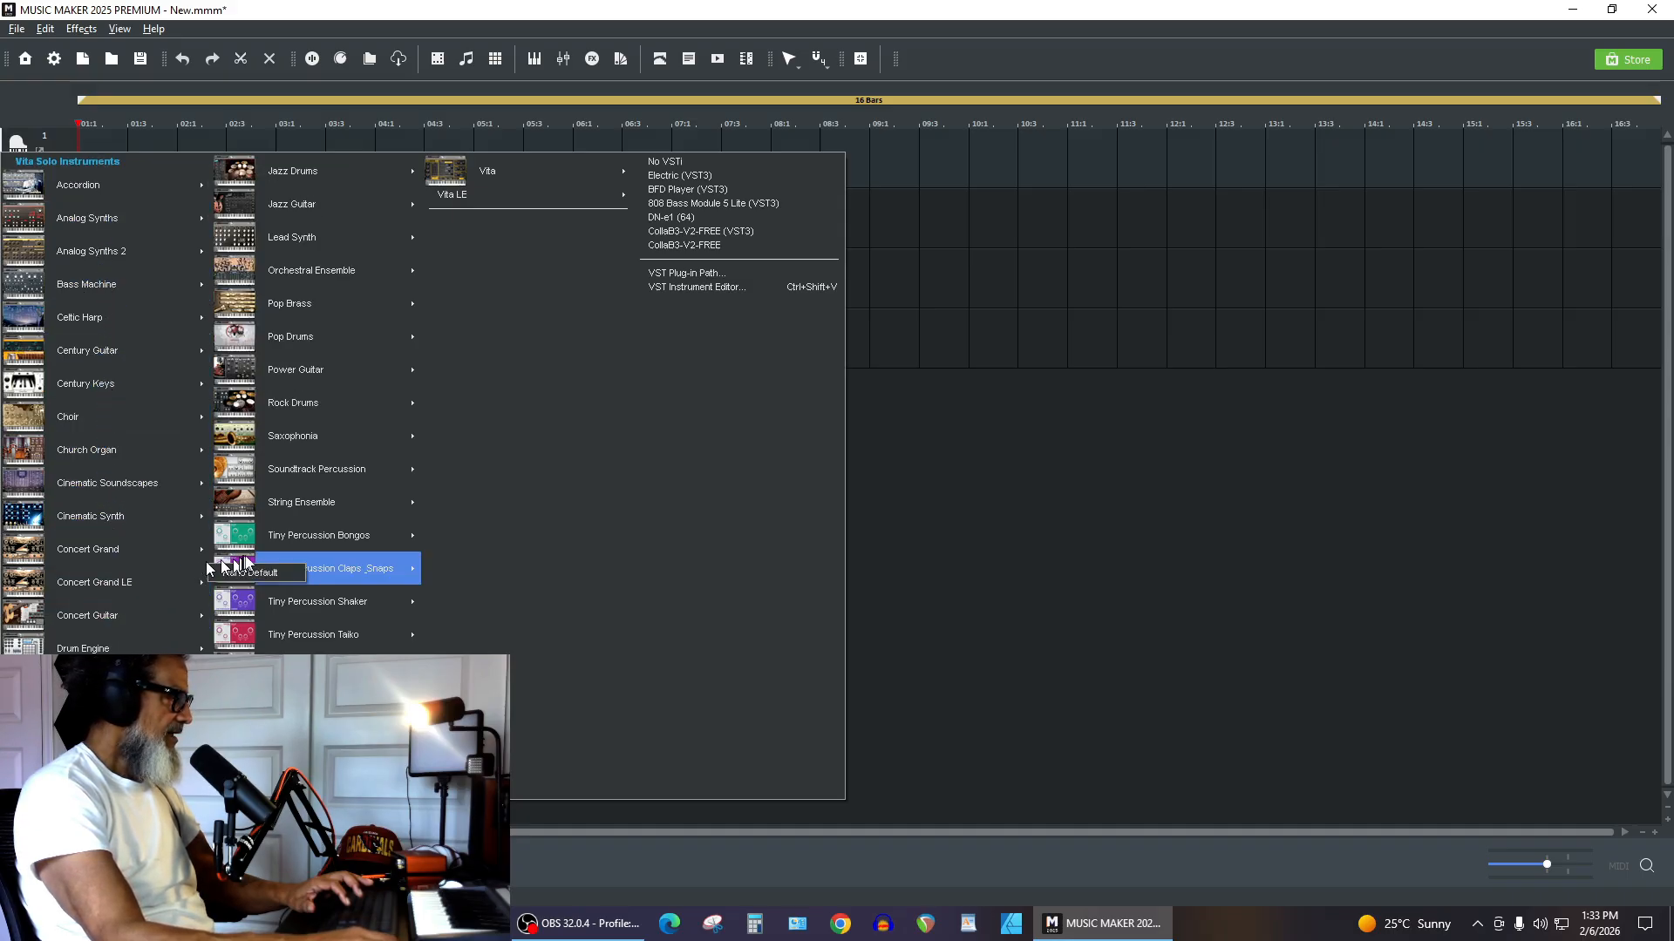
click(249, 571)
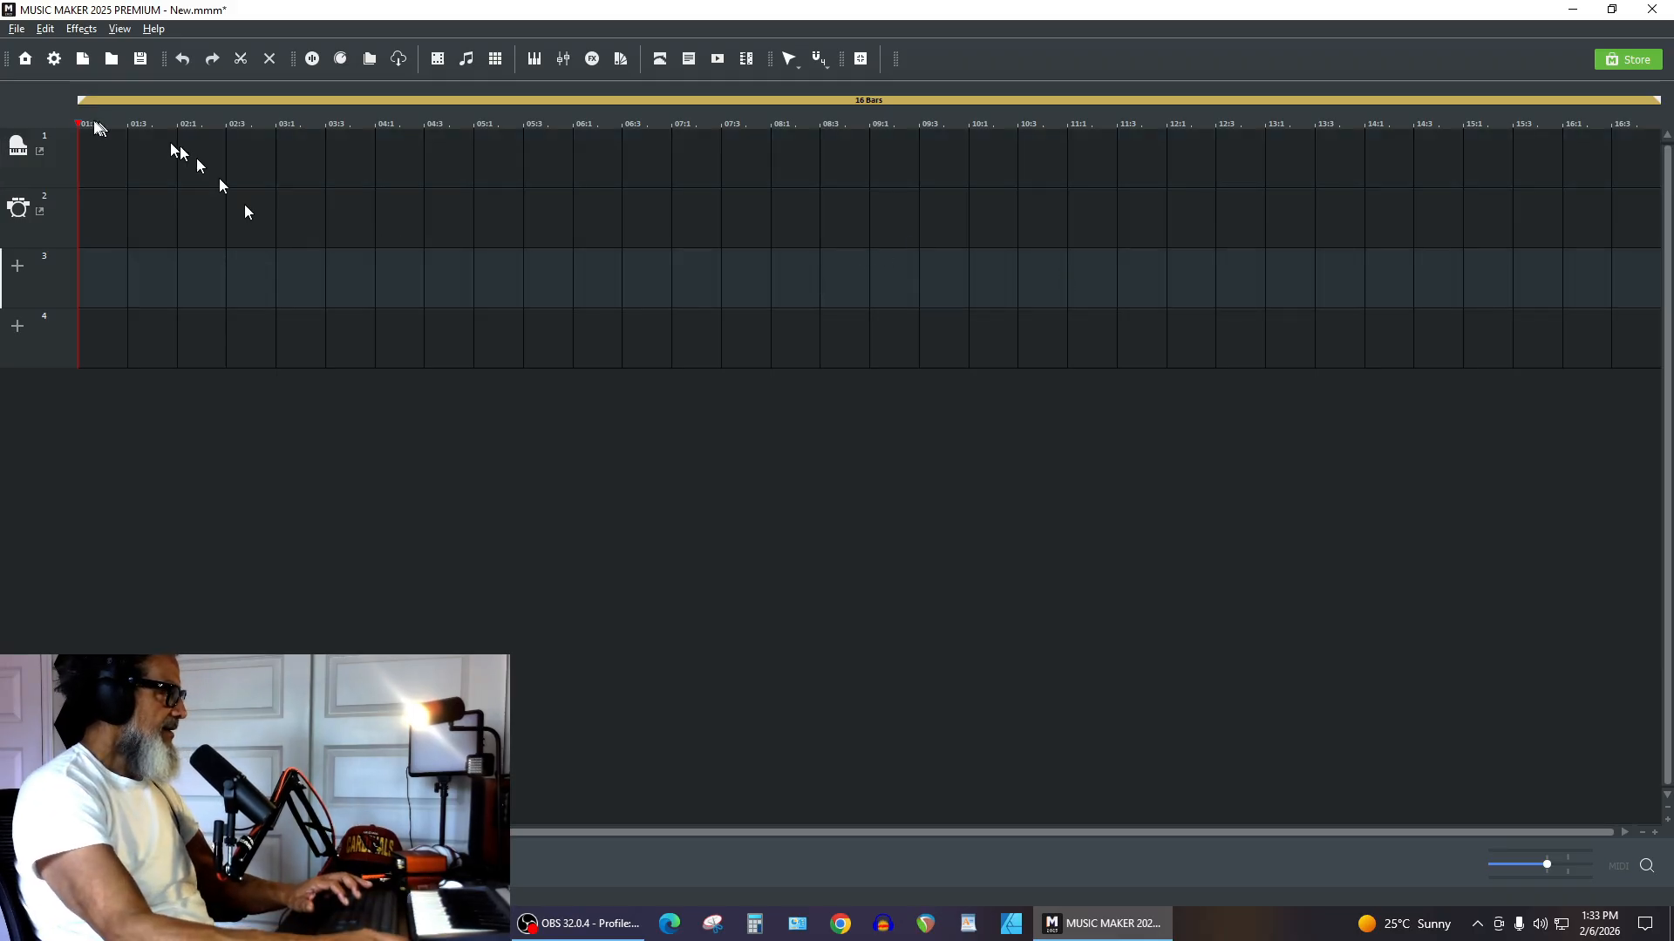
click(40, 154)
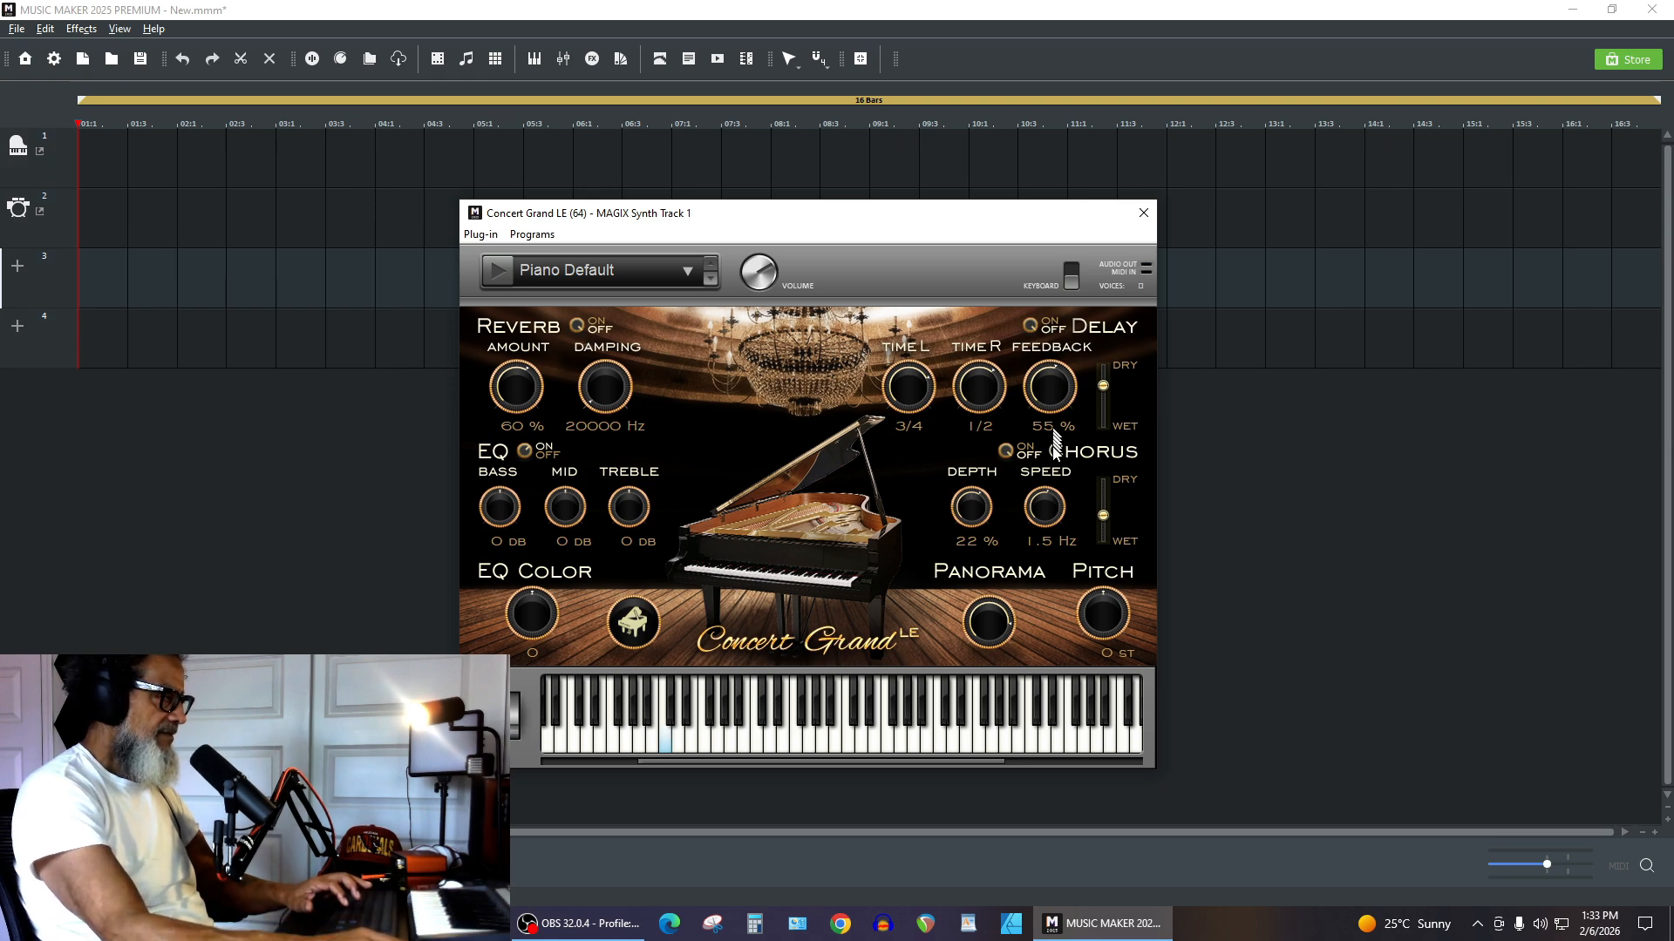
click(1011, 459)
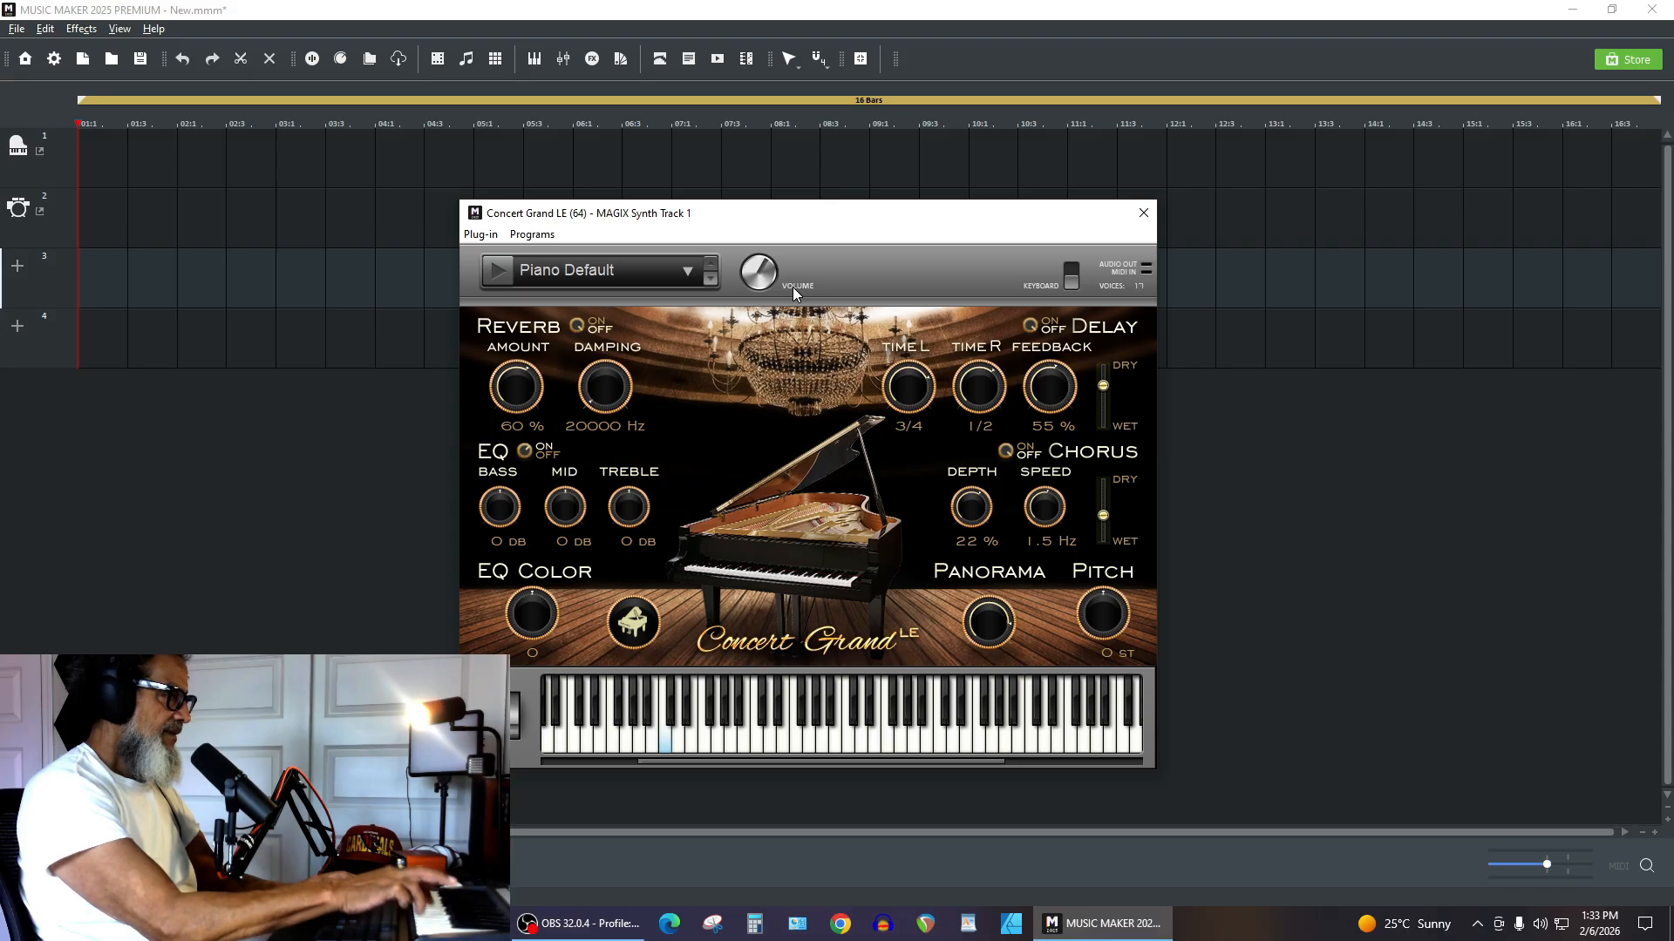
click(1143, 213)
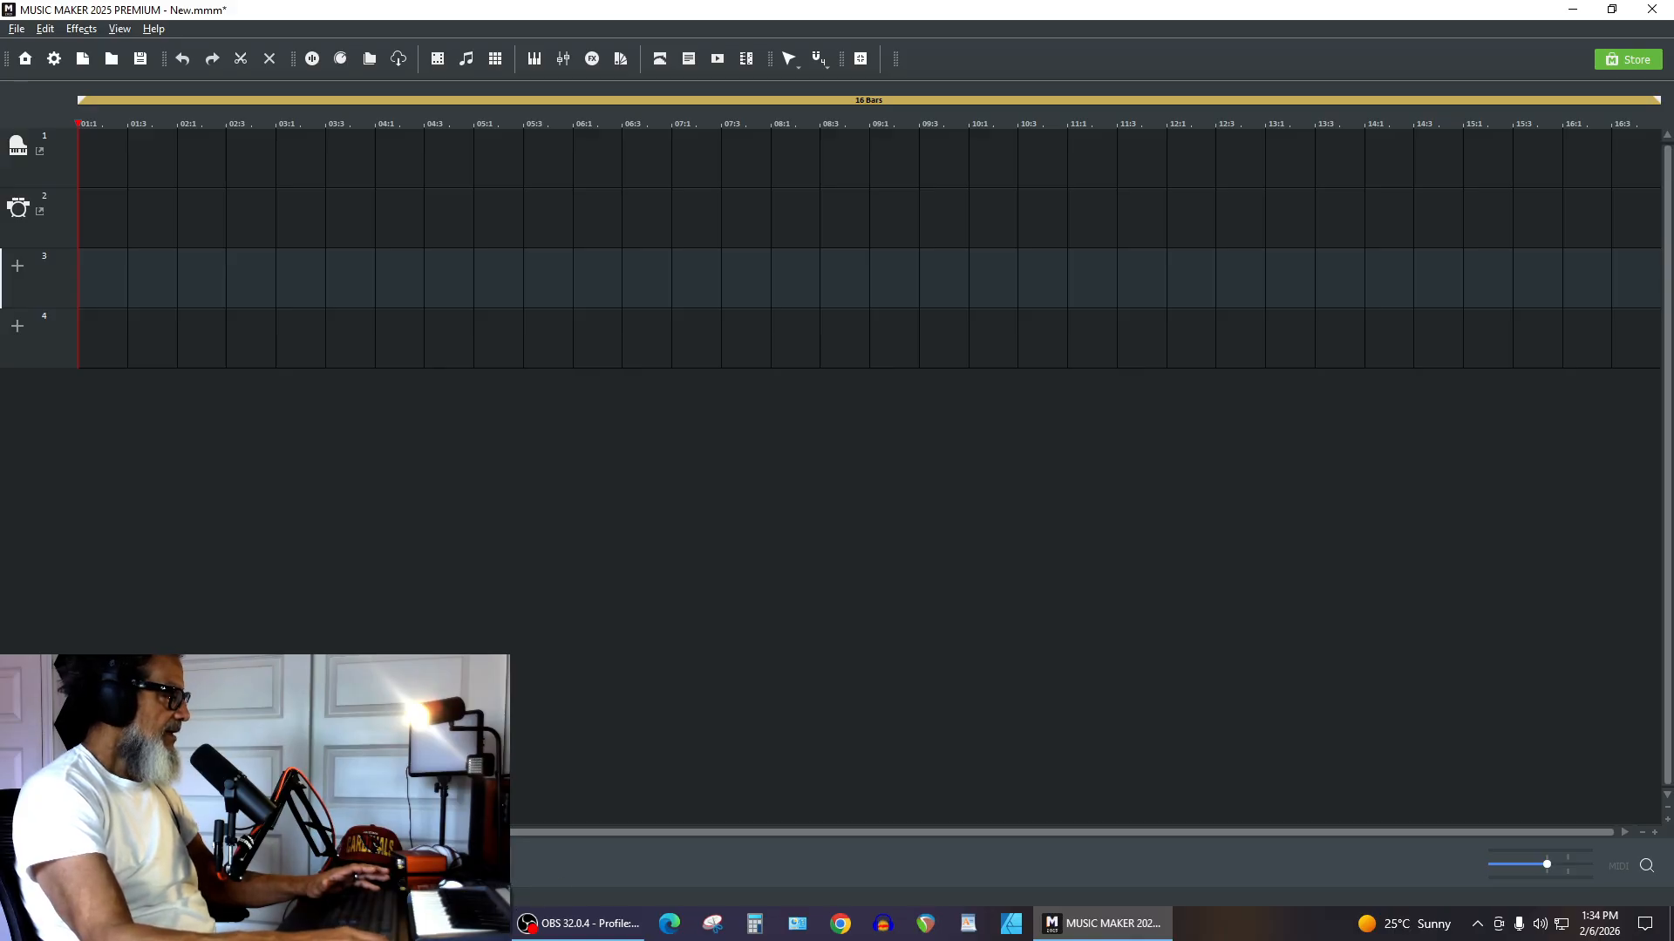
Run a test playback, then record a MIDI piano chord part on track 1 from bar 1 to about bar 11.
key(space)
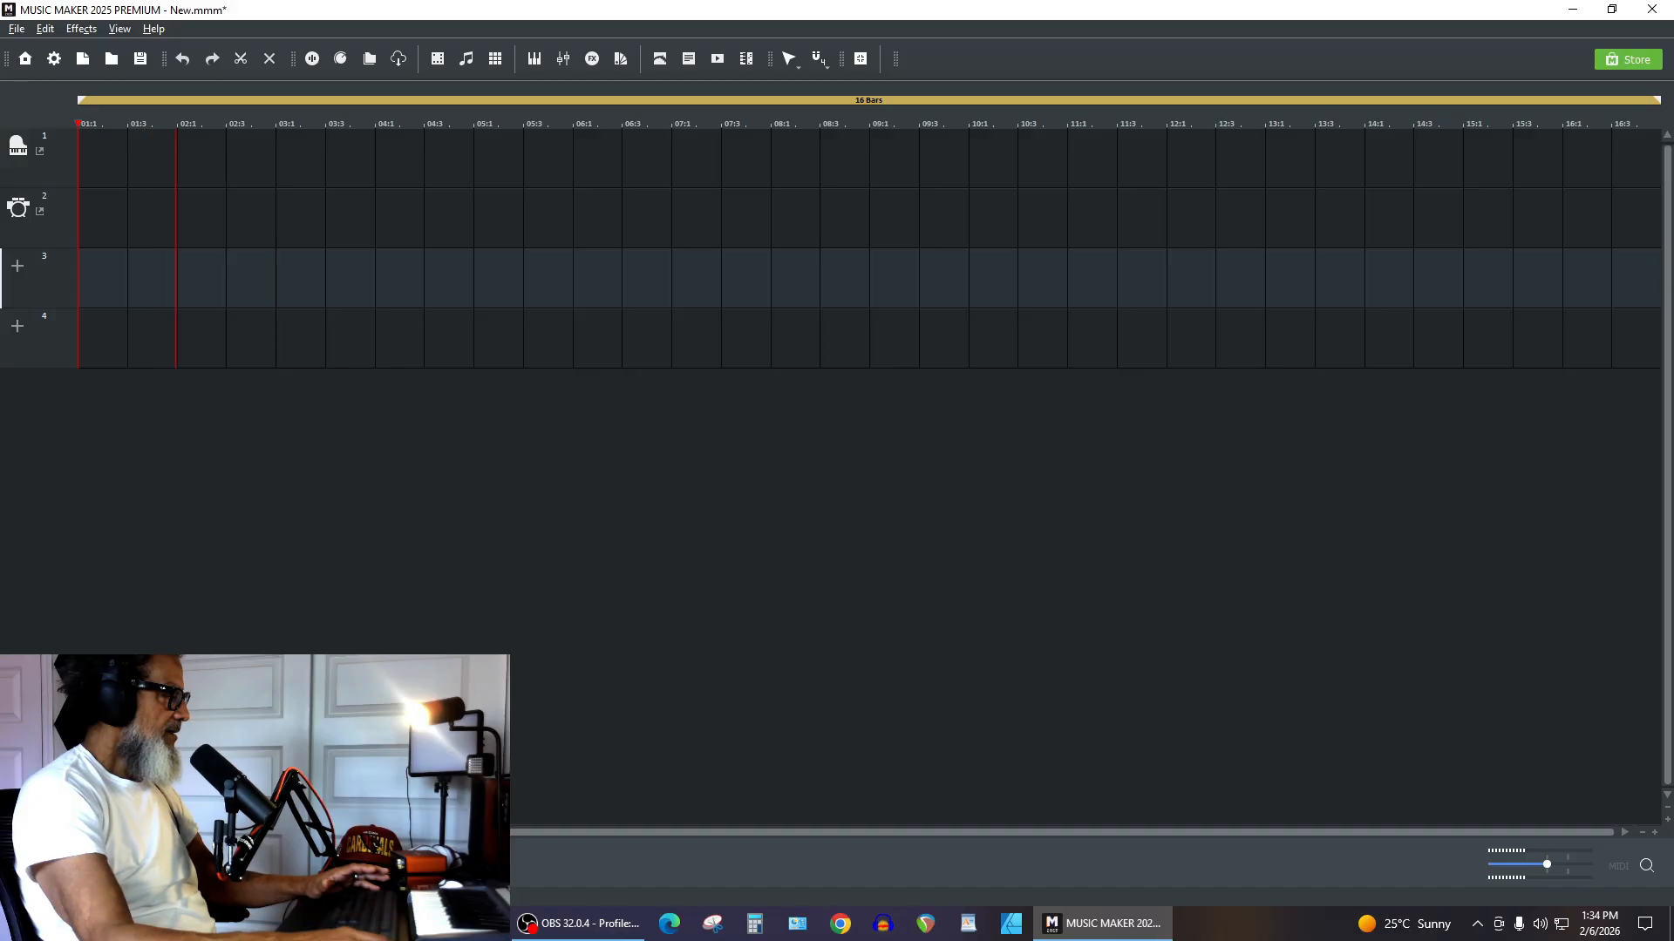
key(space)
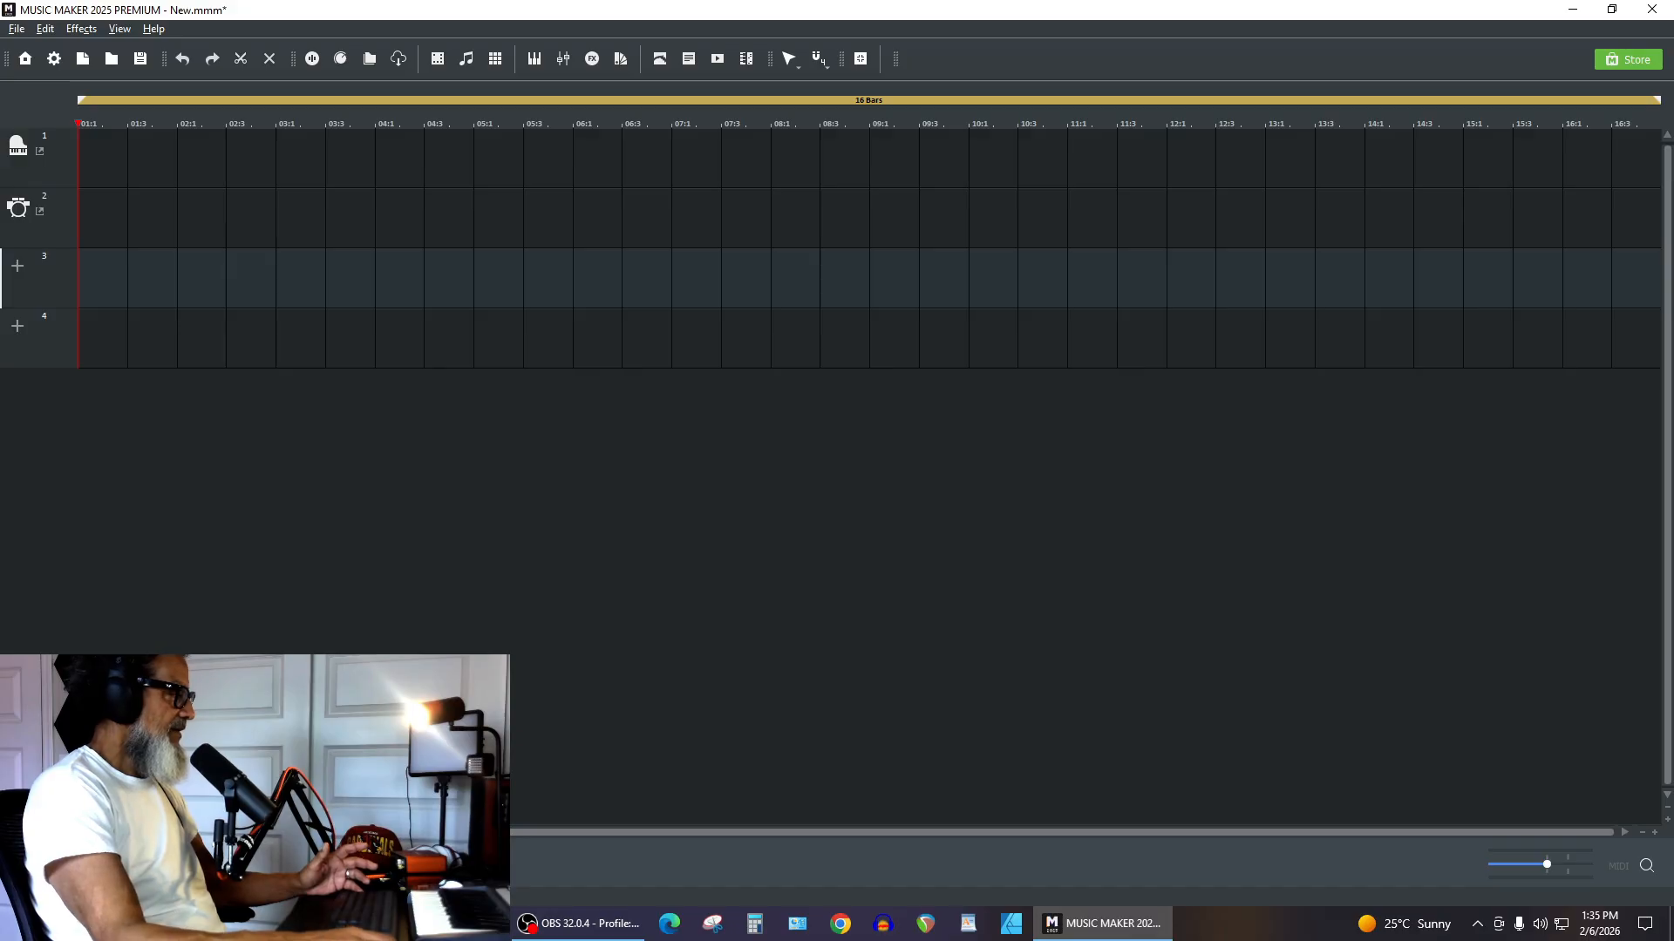
key(r)
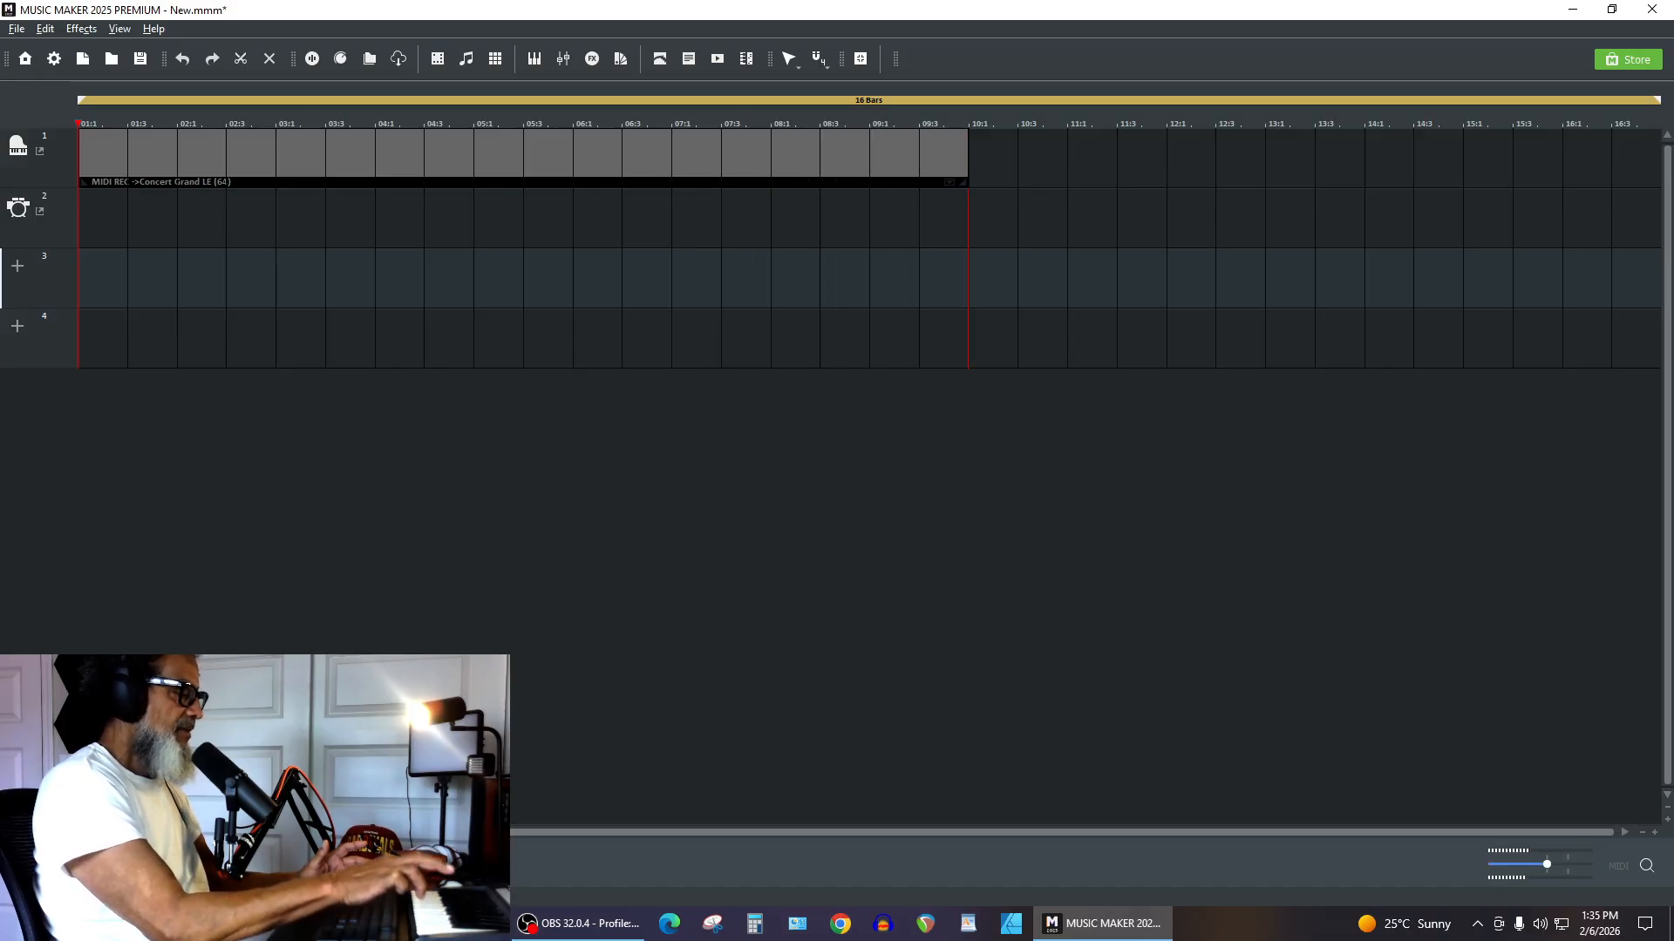
key(space)
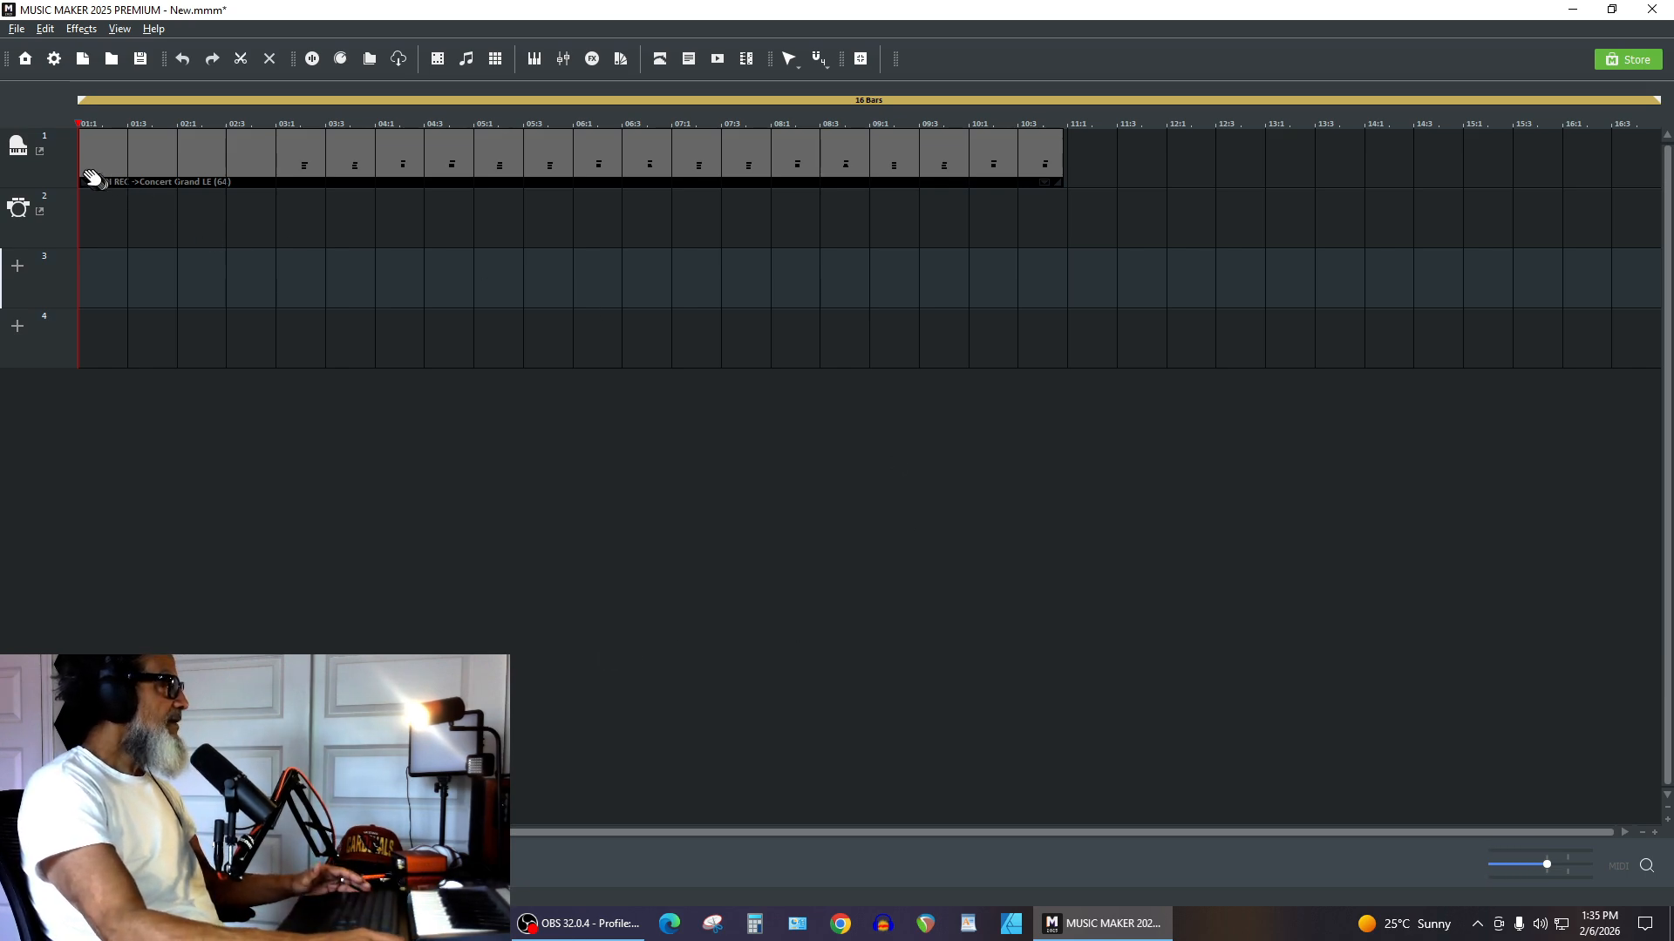
Trim the start of the recorded piano clip on track 1 to bar 3 and play it back.
drag(81, 177, 277, 178)
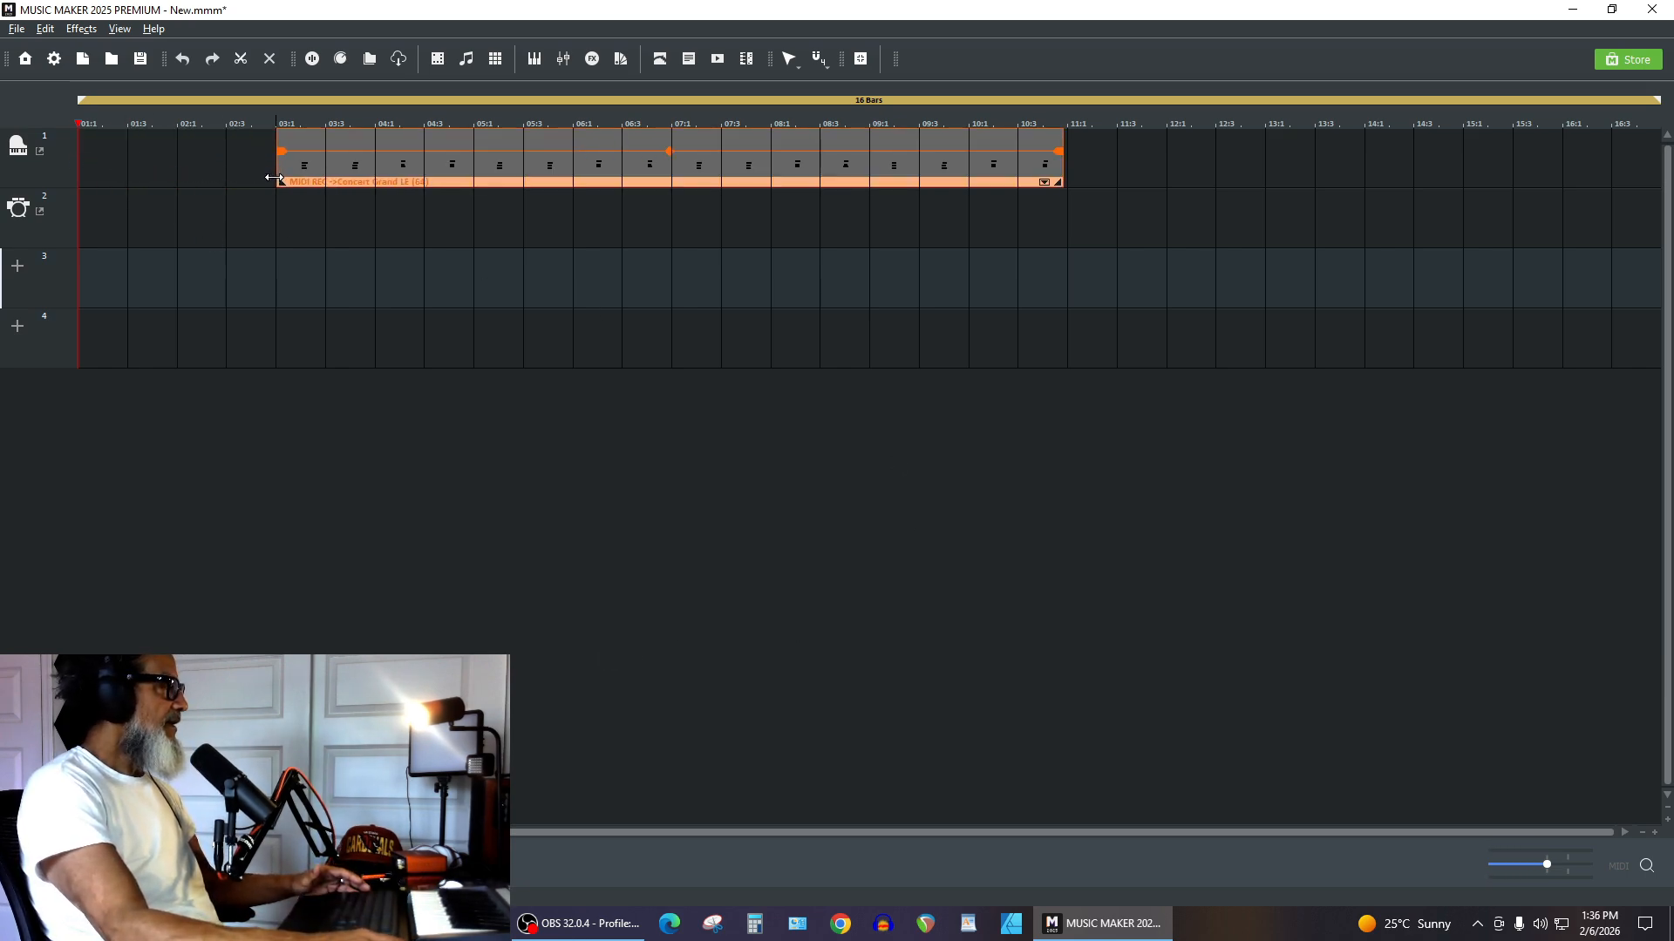
click(272, 180)
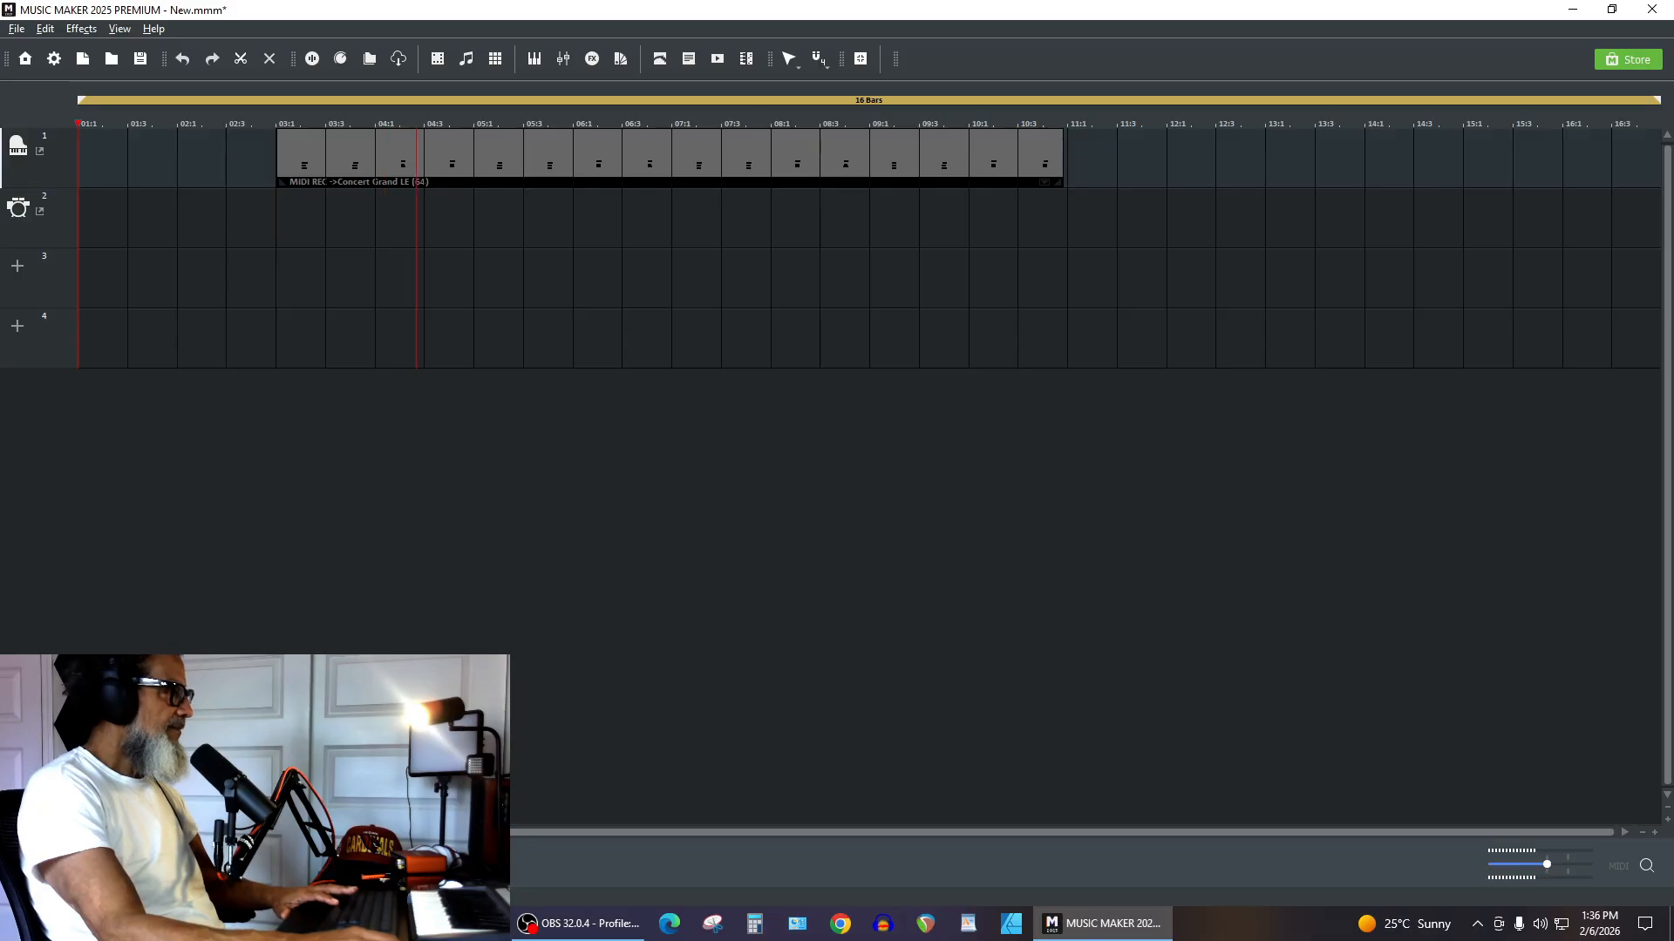
key(space)
Quantize the notes of the recorded piano clip to a 16 grid in the MIDI editor.
click(698, 149)
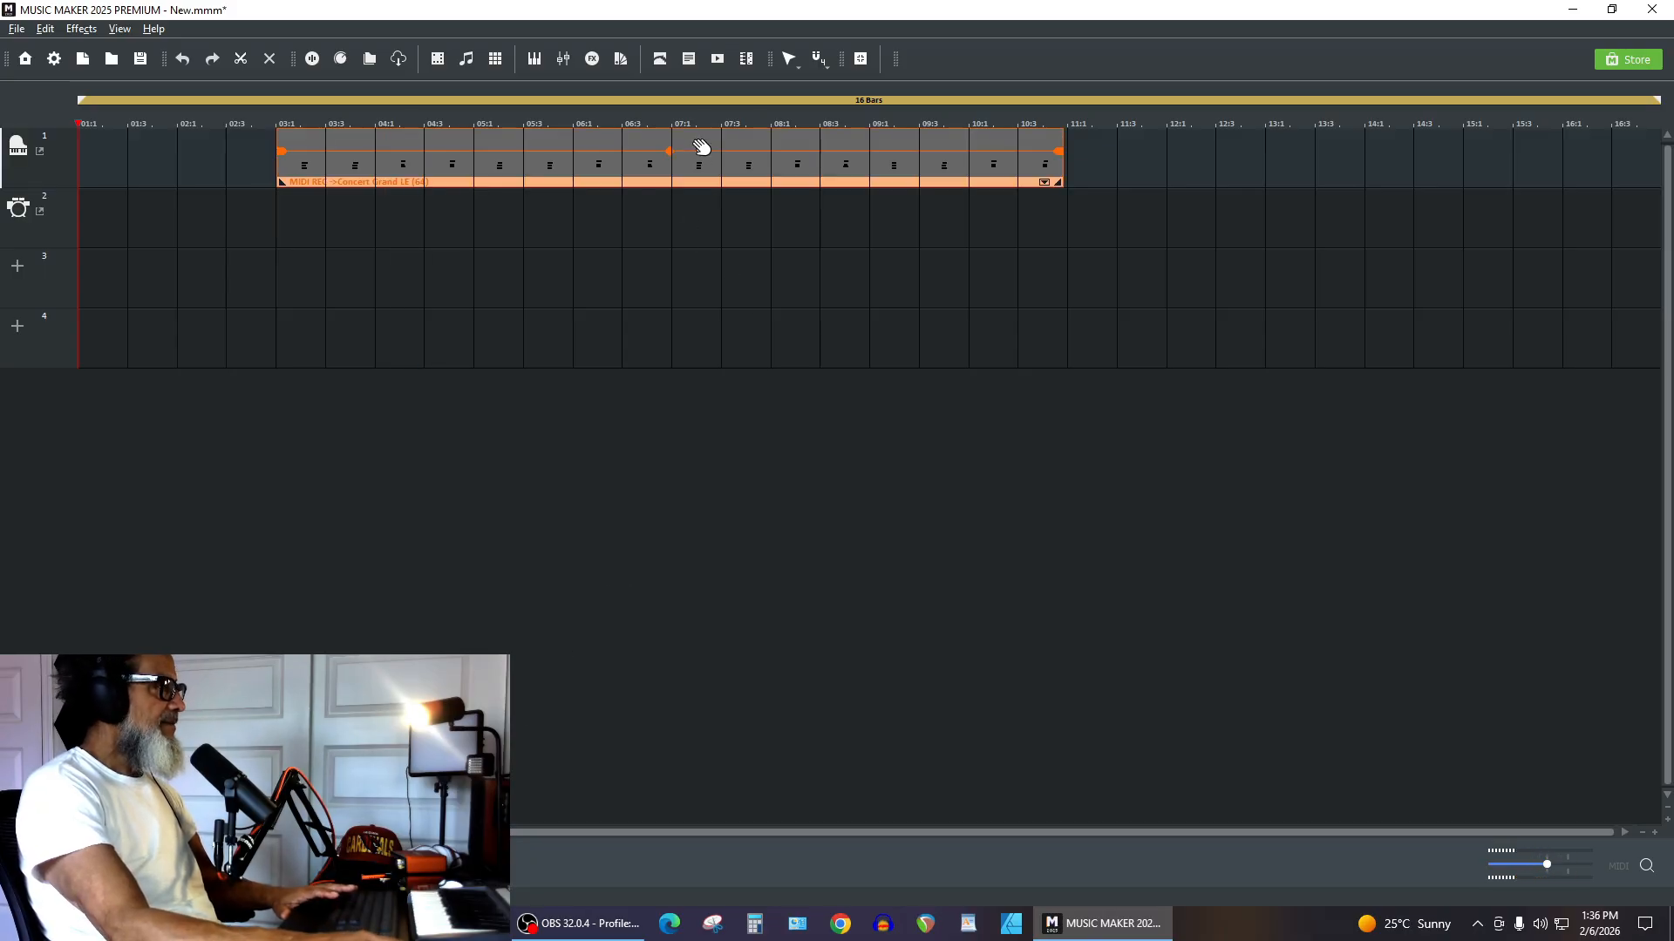
double_click(702, 147)
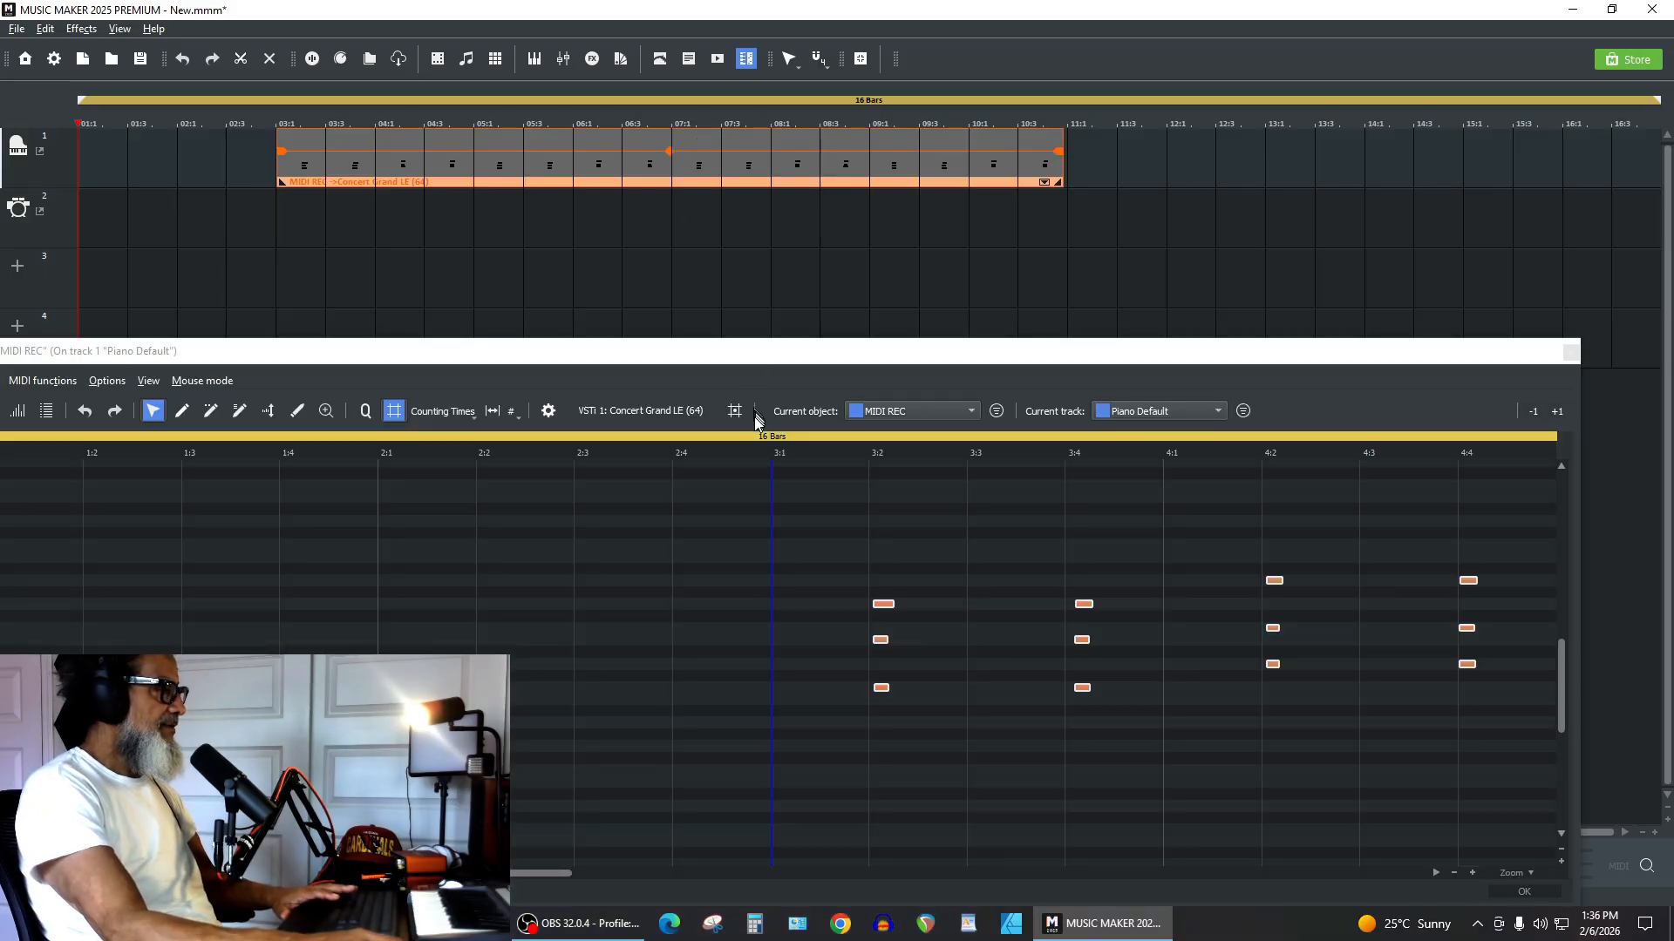
click(442, 410)
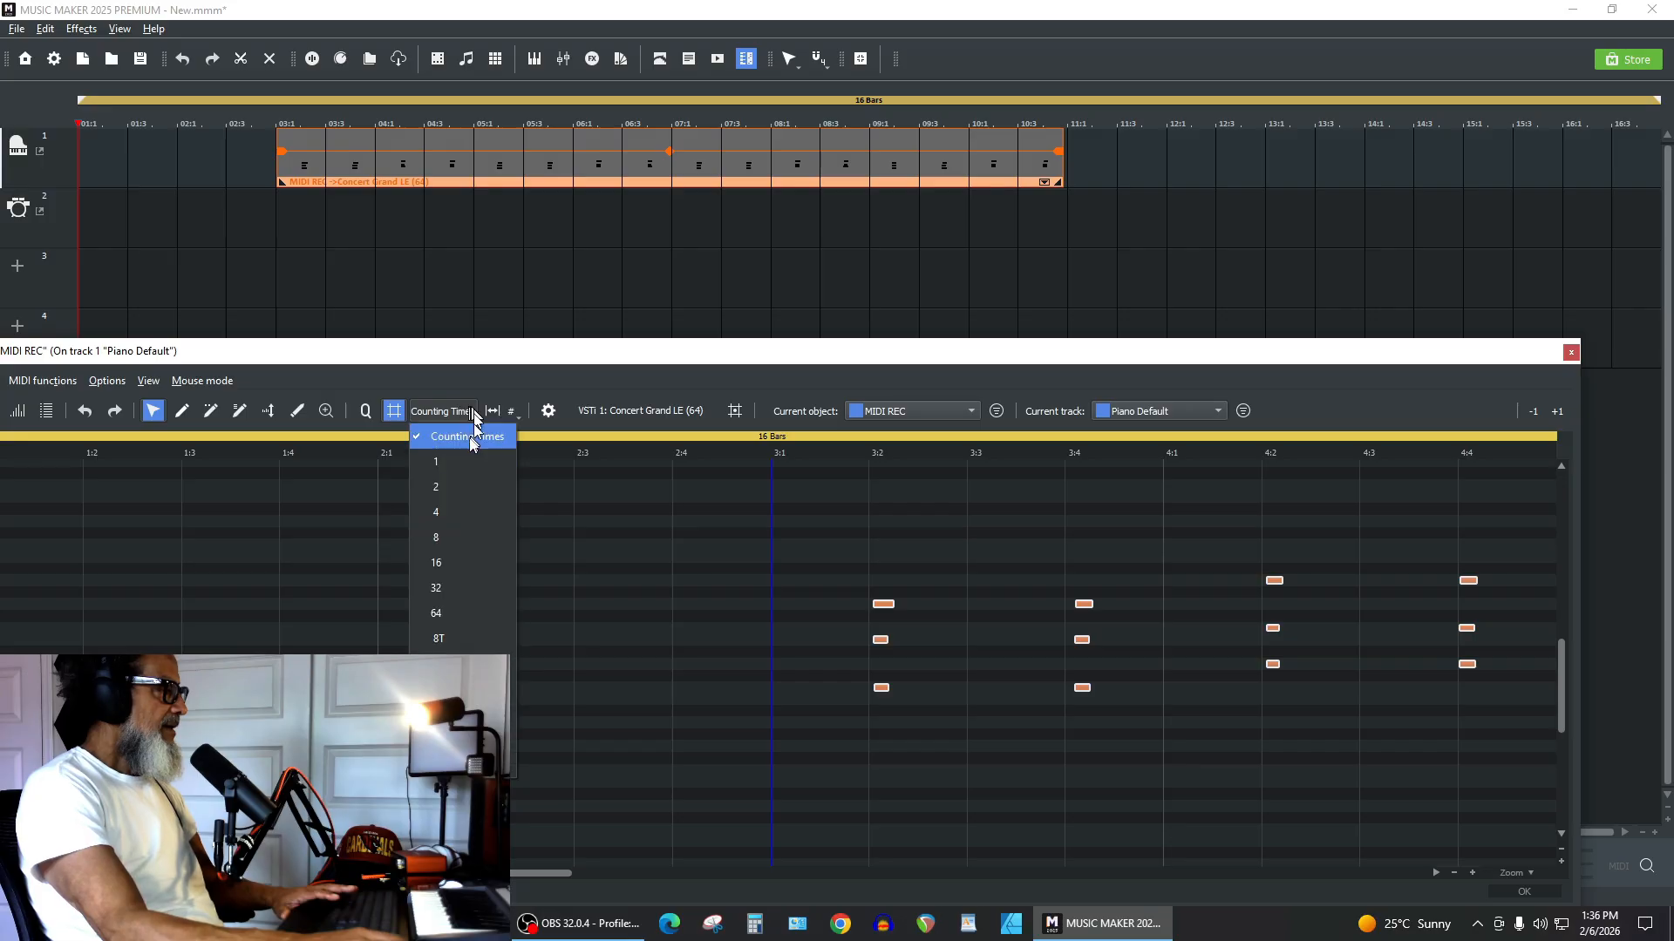
click(456, 562)
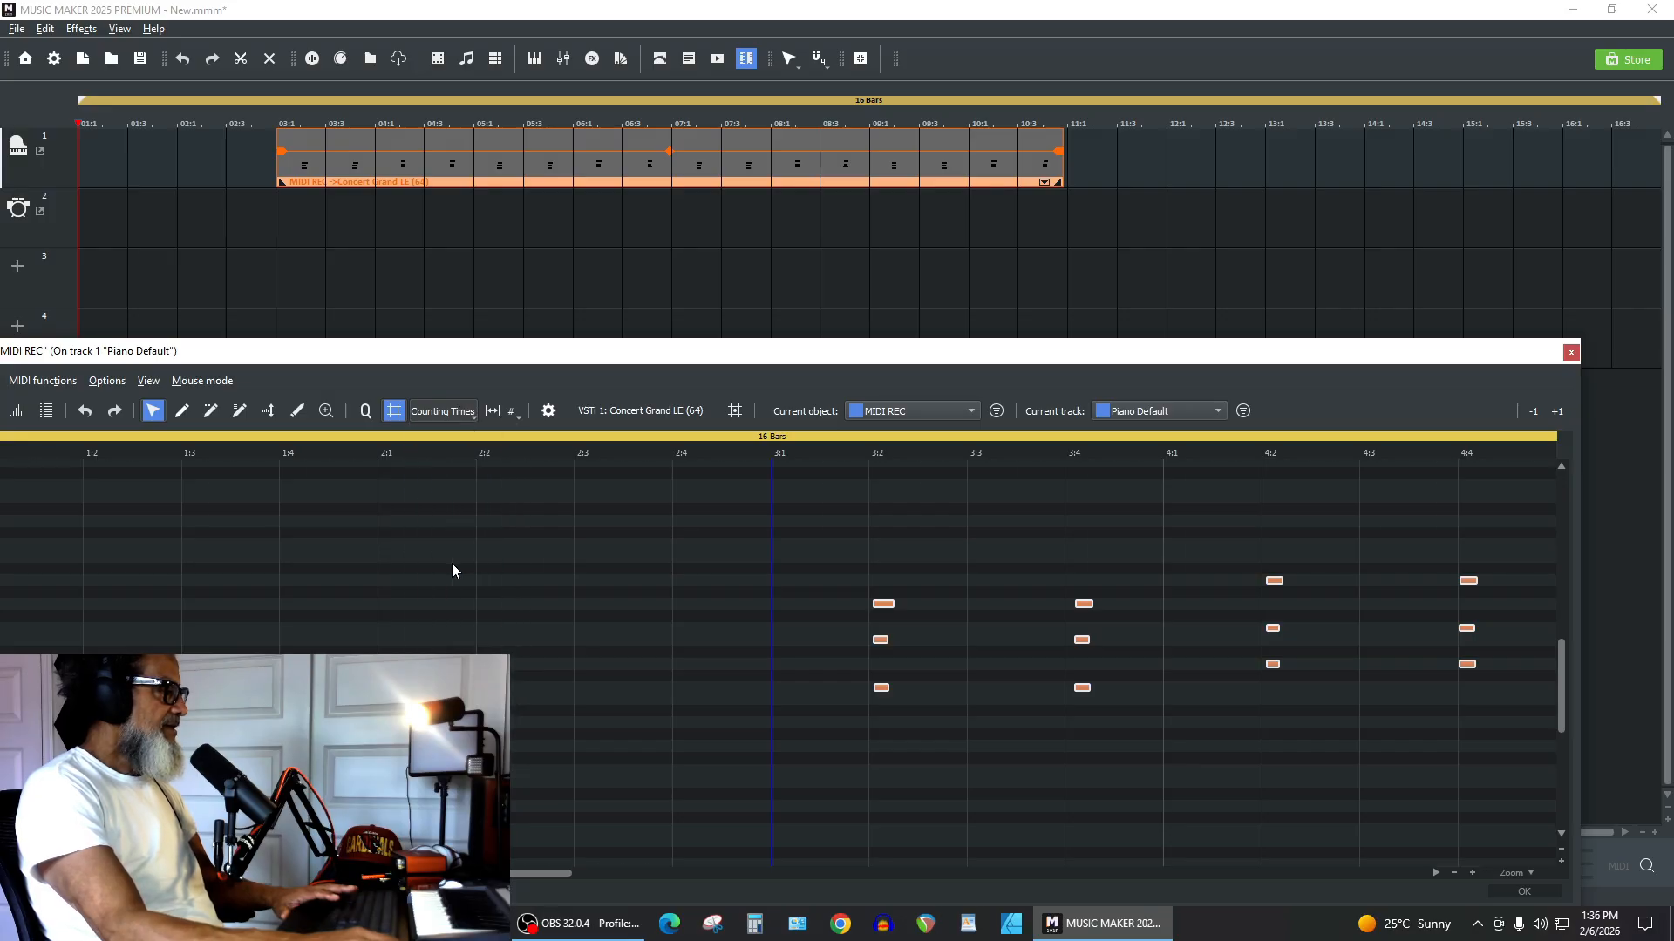
click(367, 412)
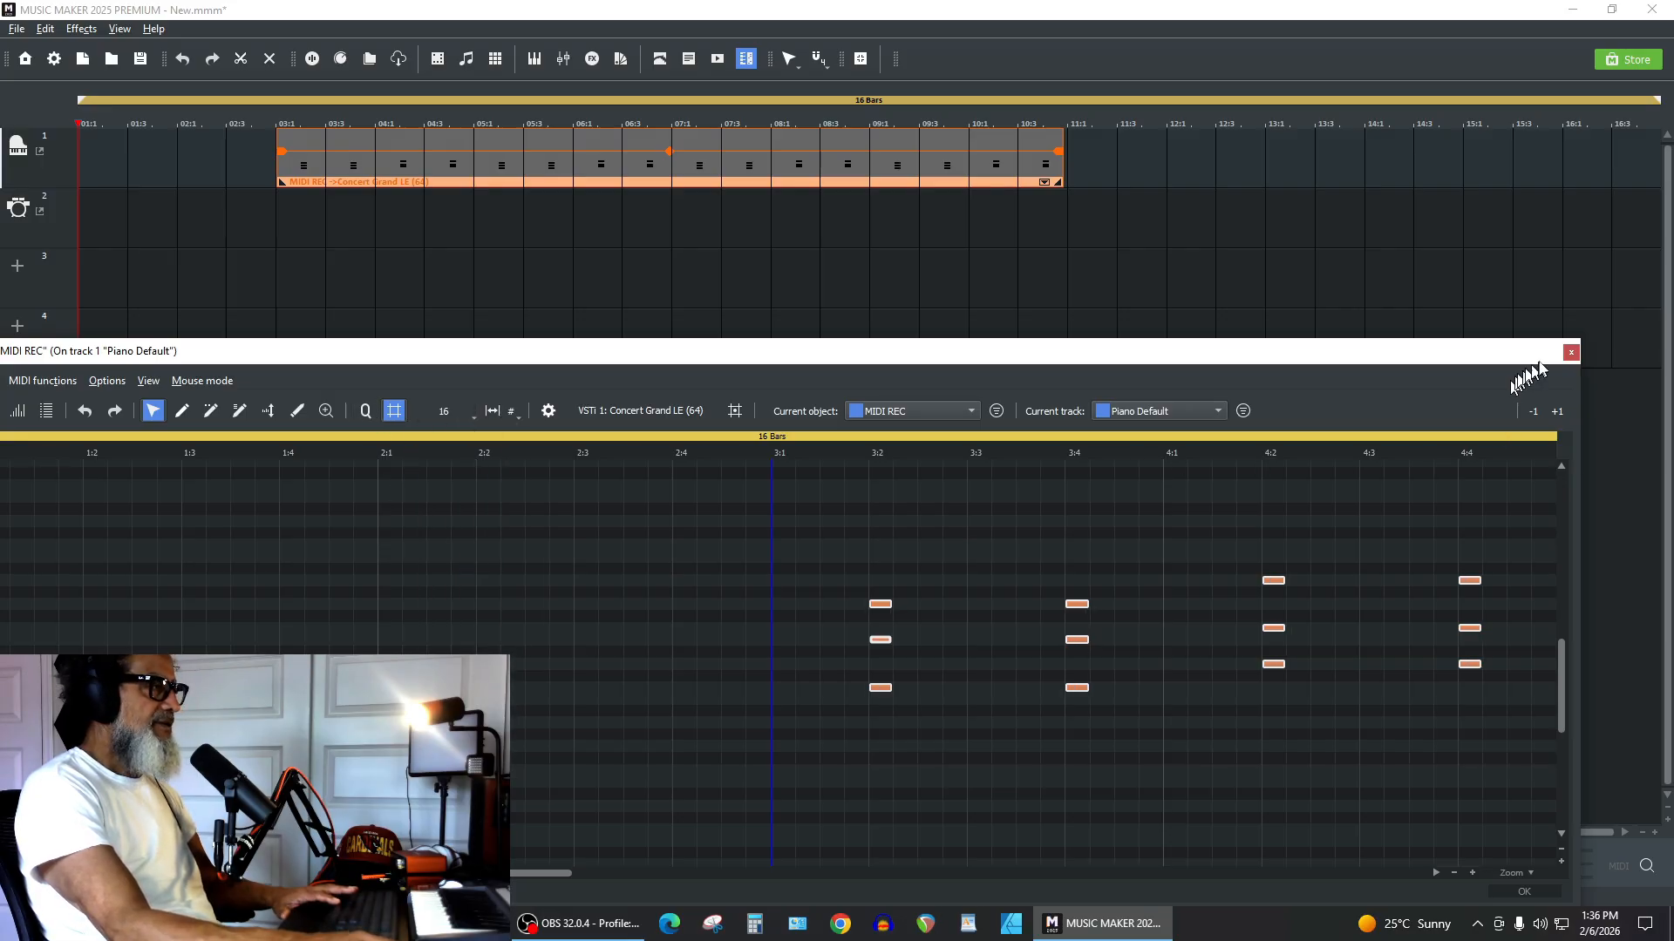
click(1570, 352)
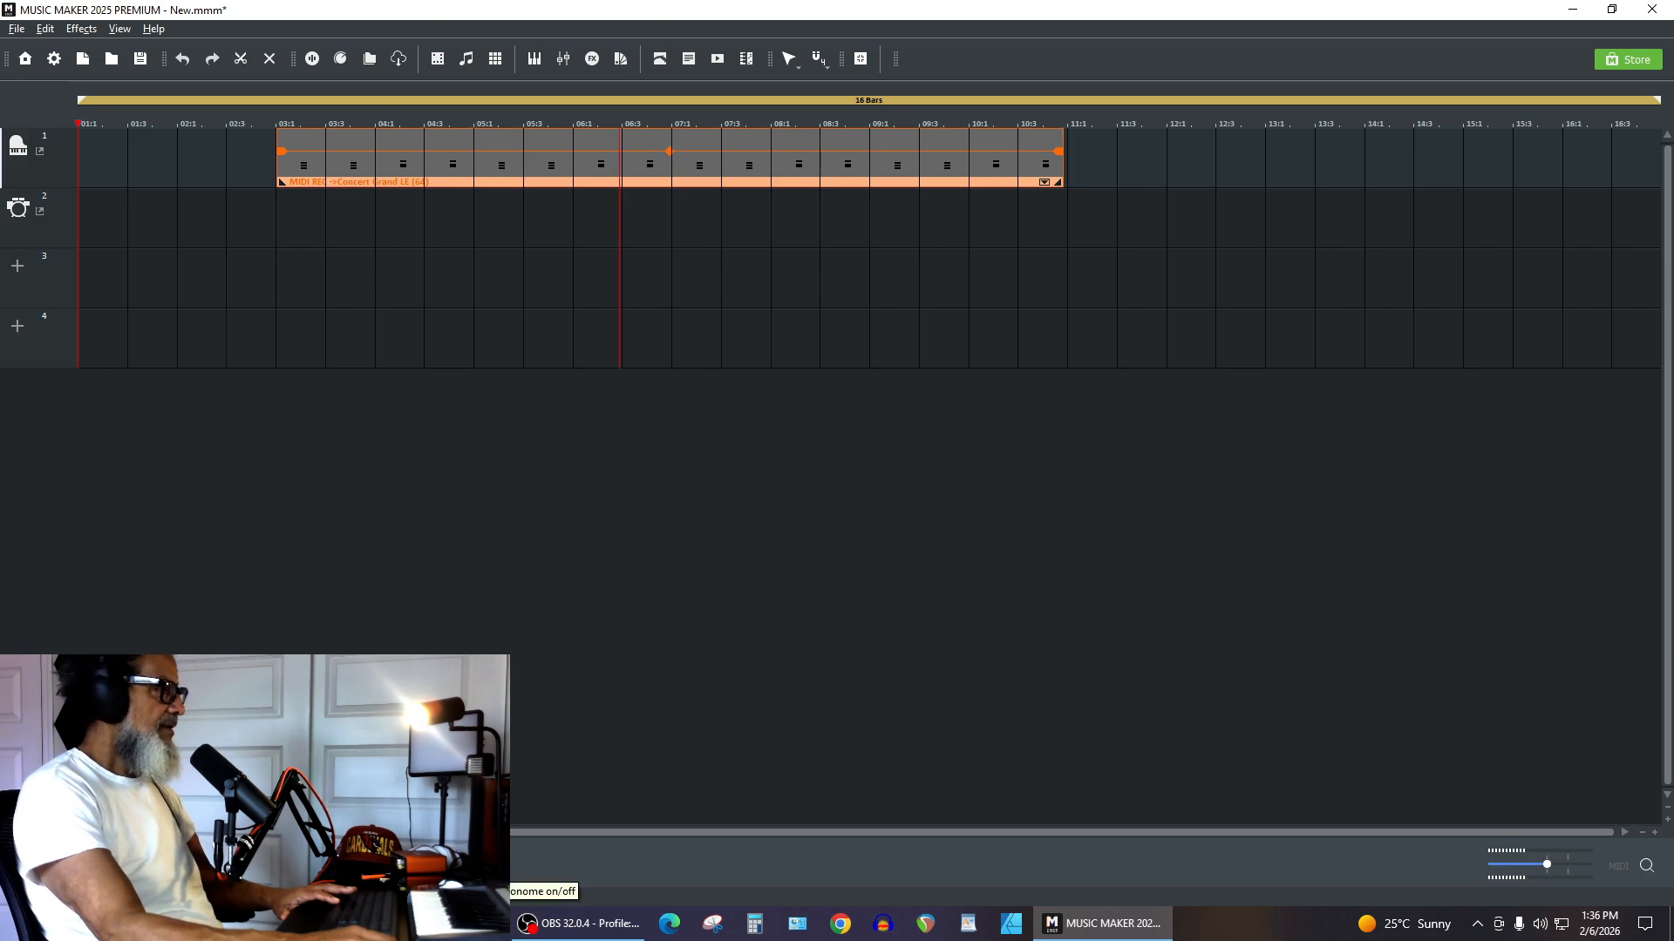
Shorten the playback range to 10 bars and switch MIDI record arming from track 1 to track 2.
right_click(1070, 100)
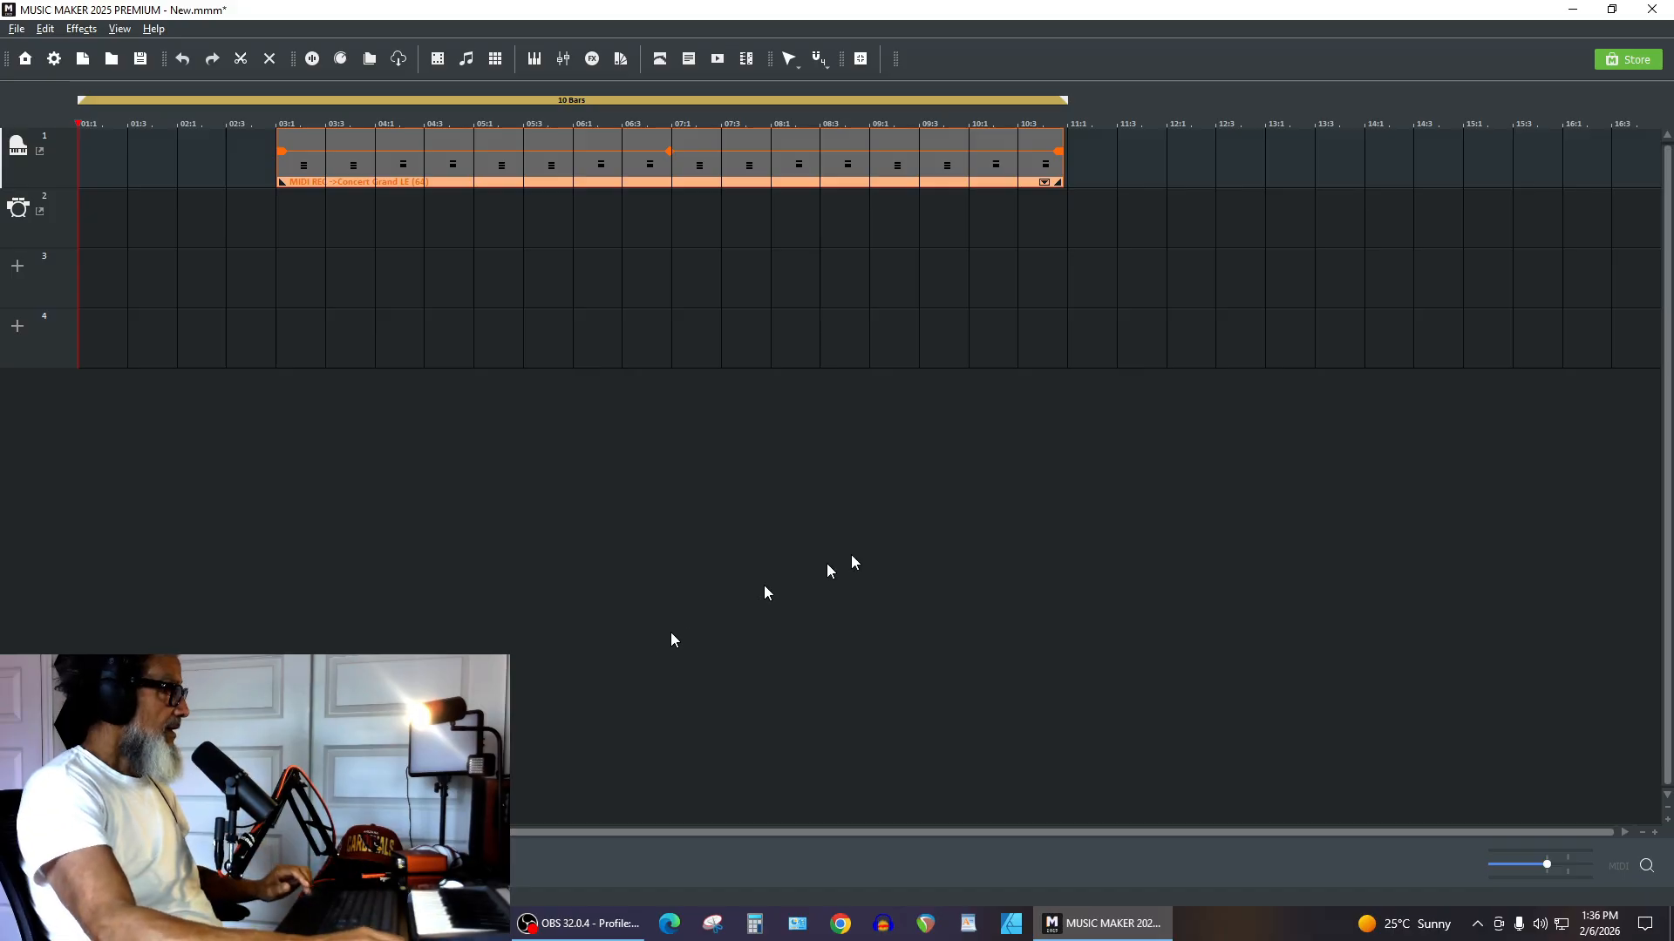
click(56, 212)
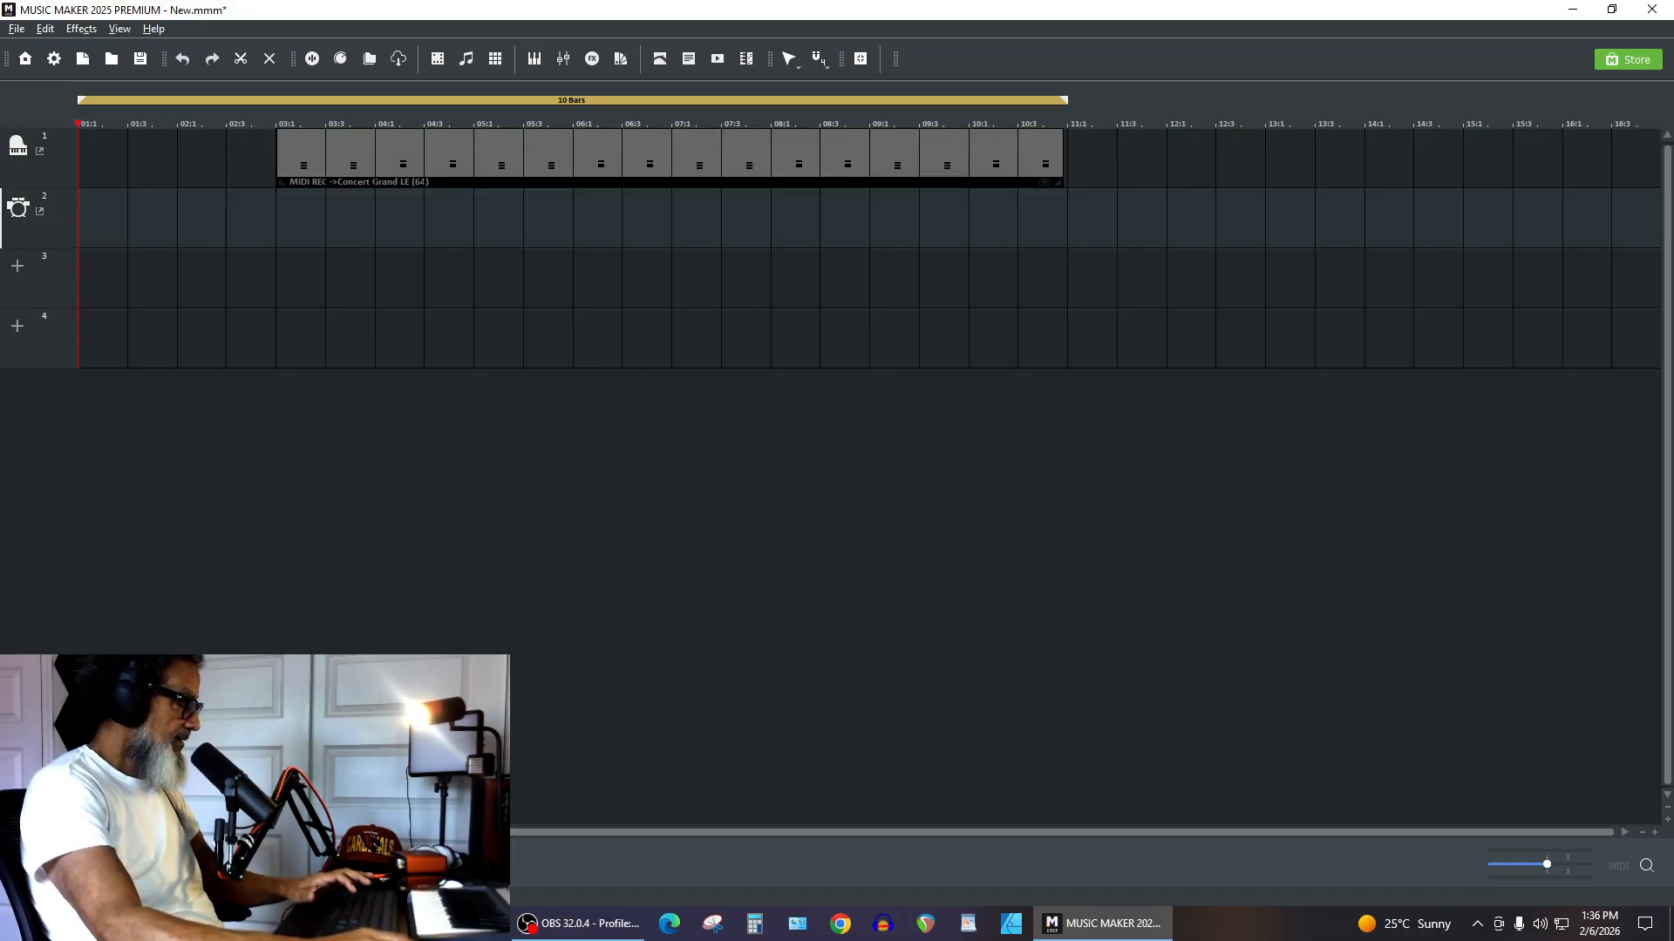
key(m)
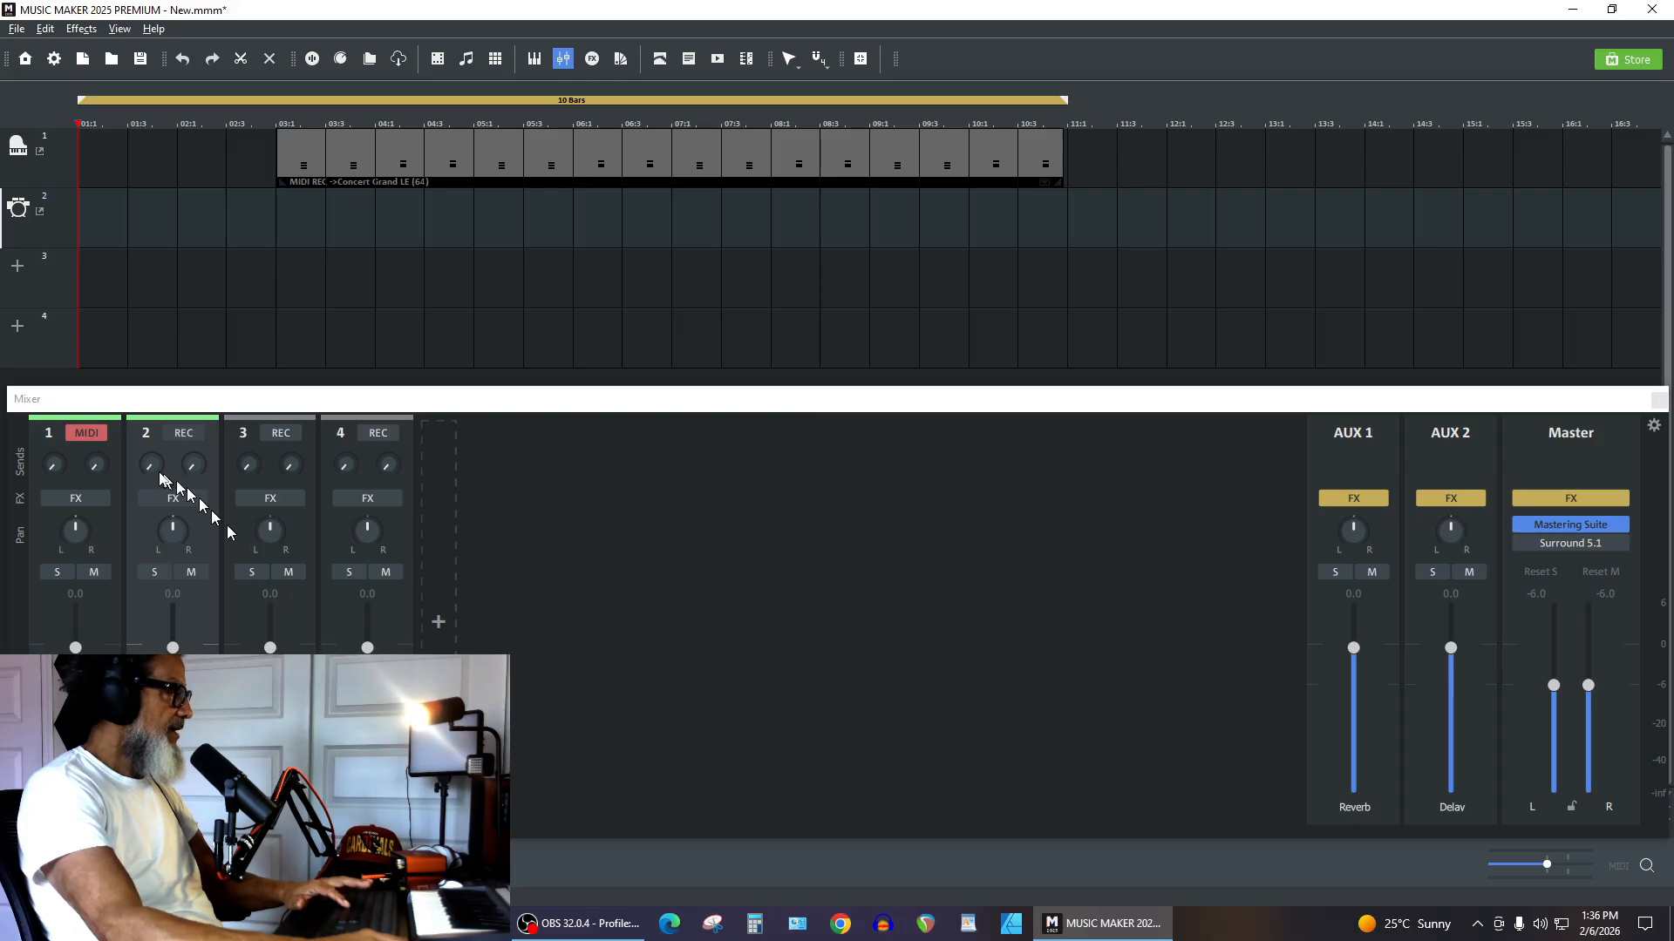
click(87, 432)
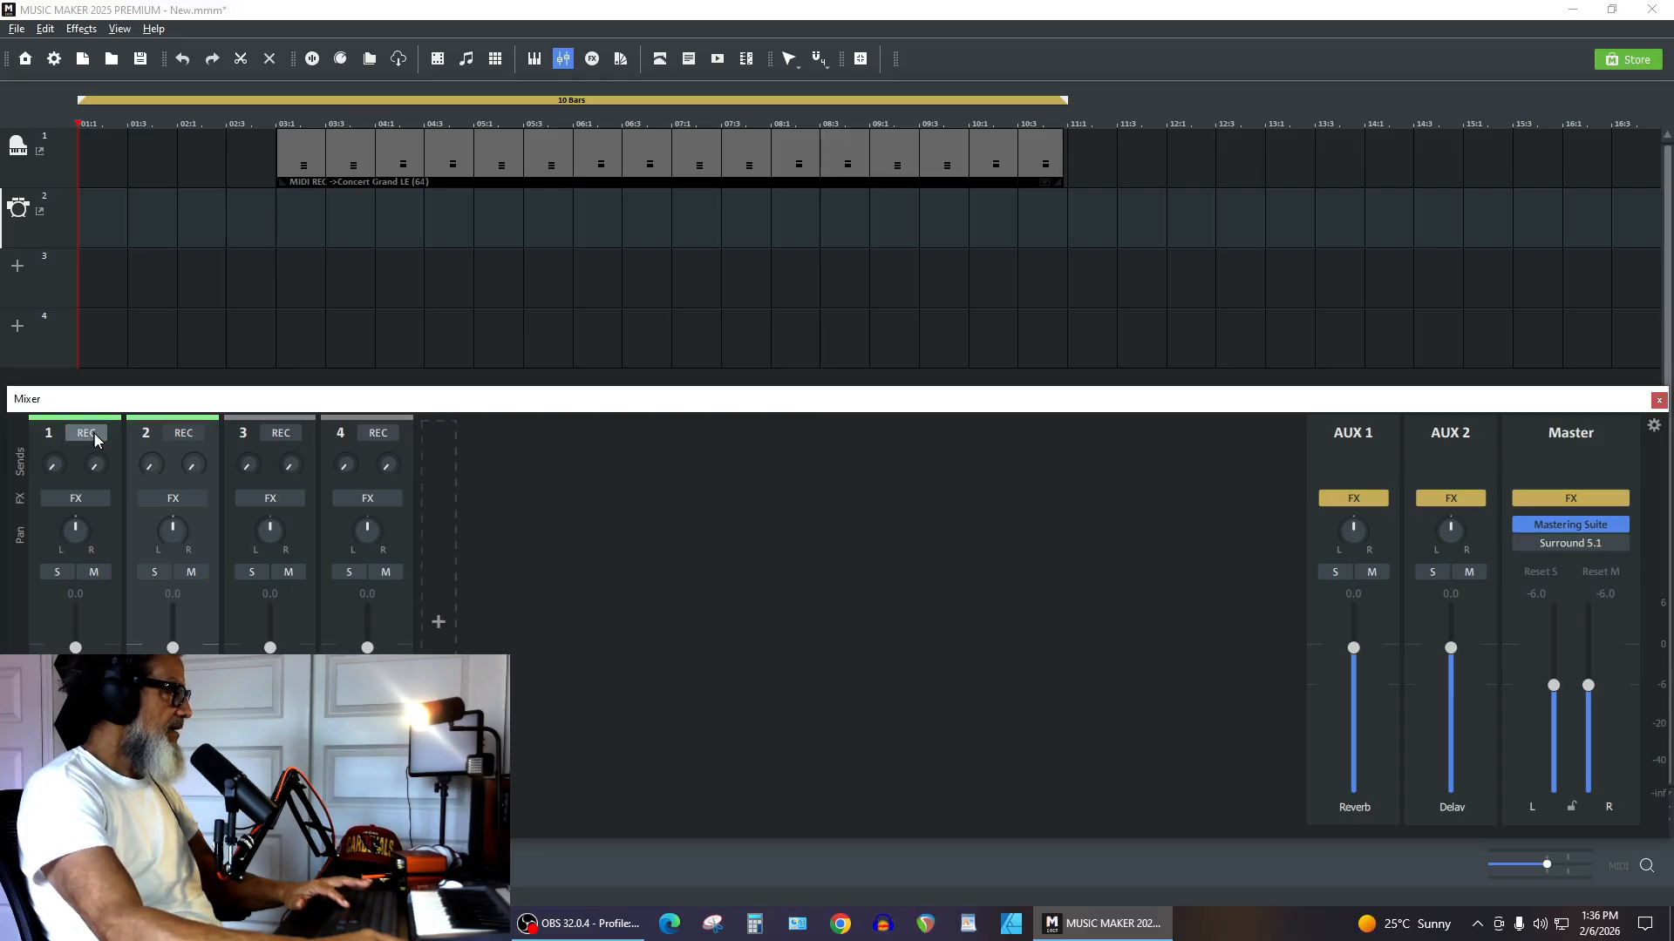
click(184, 433)
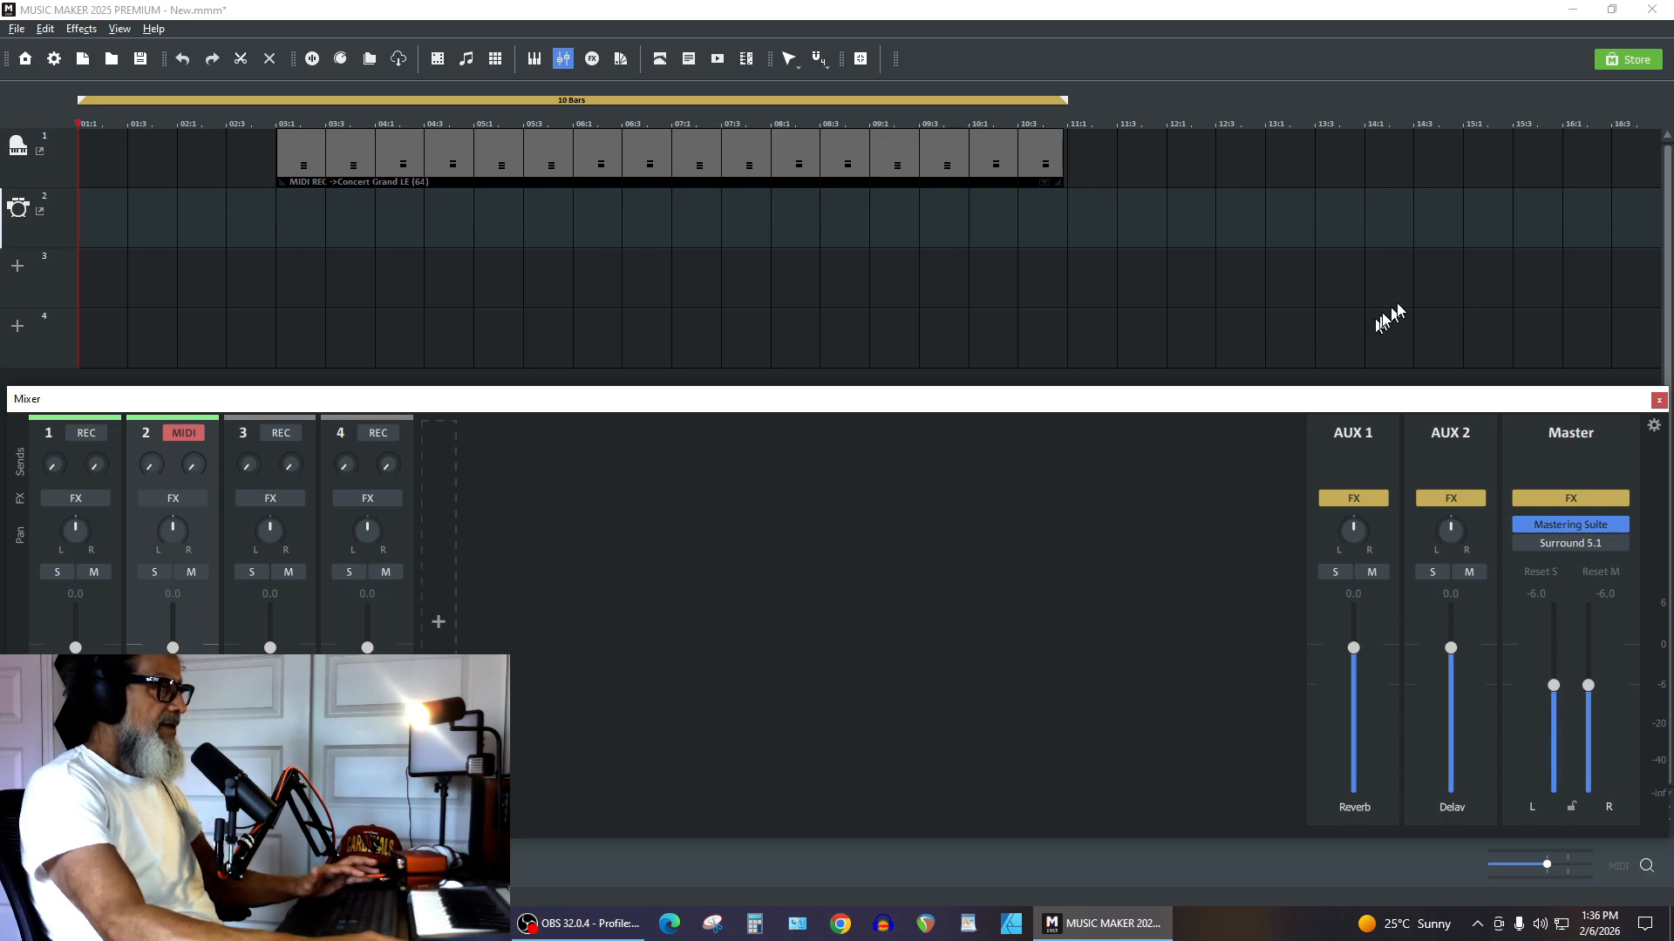
click(1658, 401)
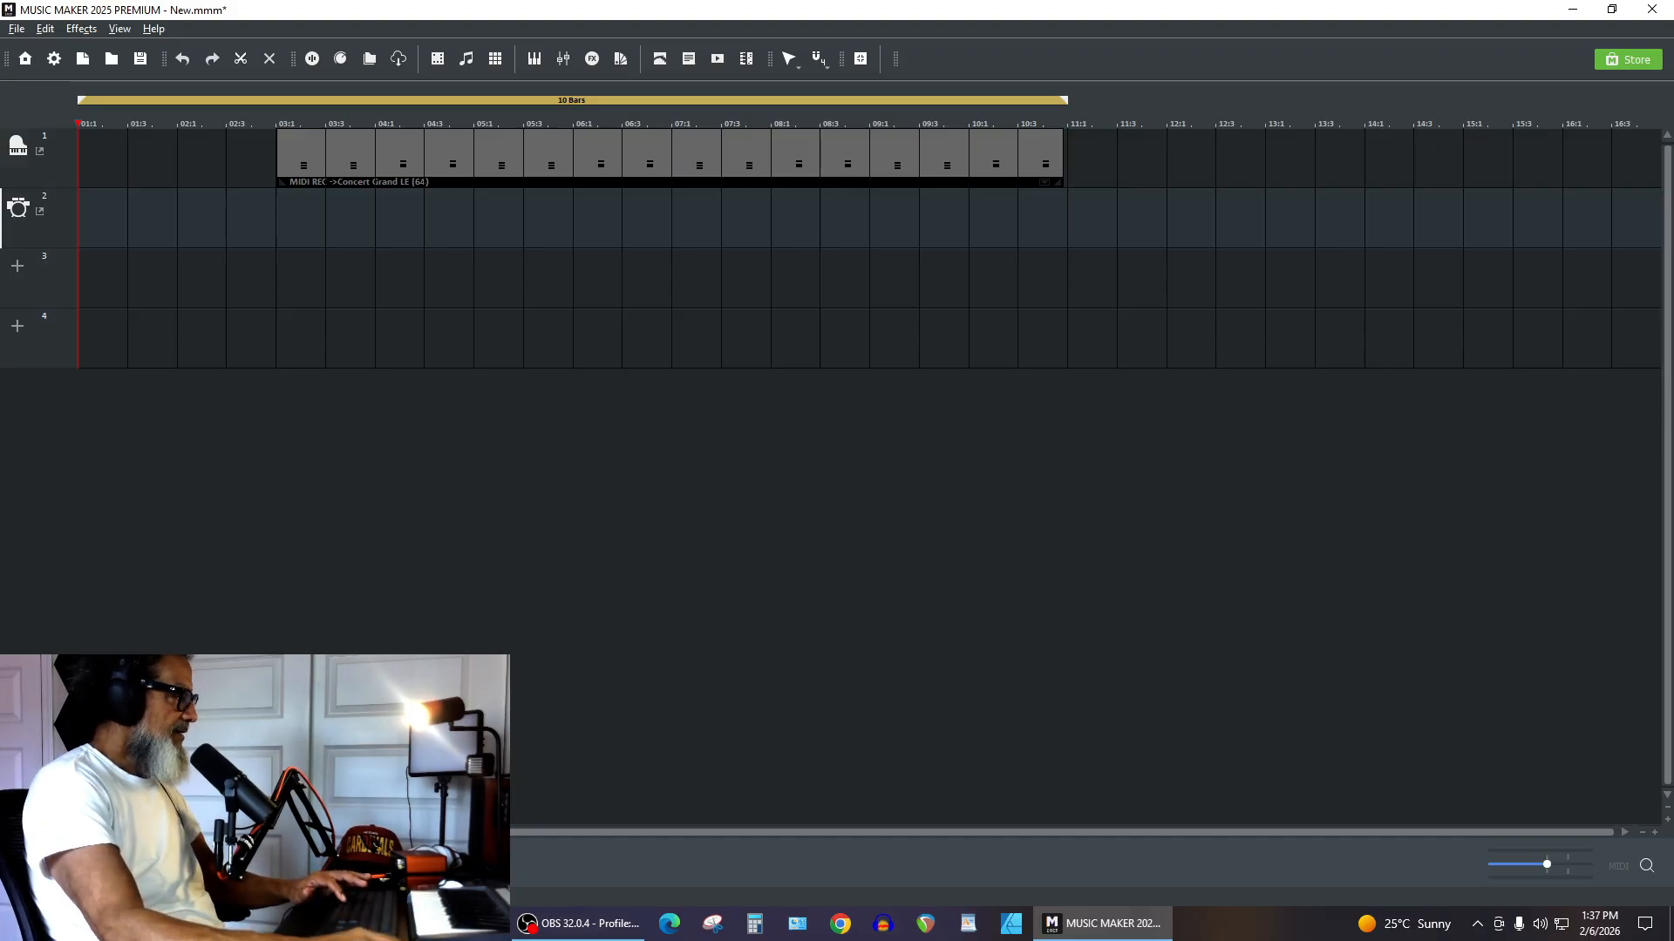
Record a Pop Drums part on track 2 over the 10-bar range, trim it to match the piano clip and play it back.
key(r)
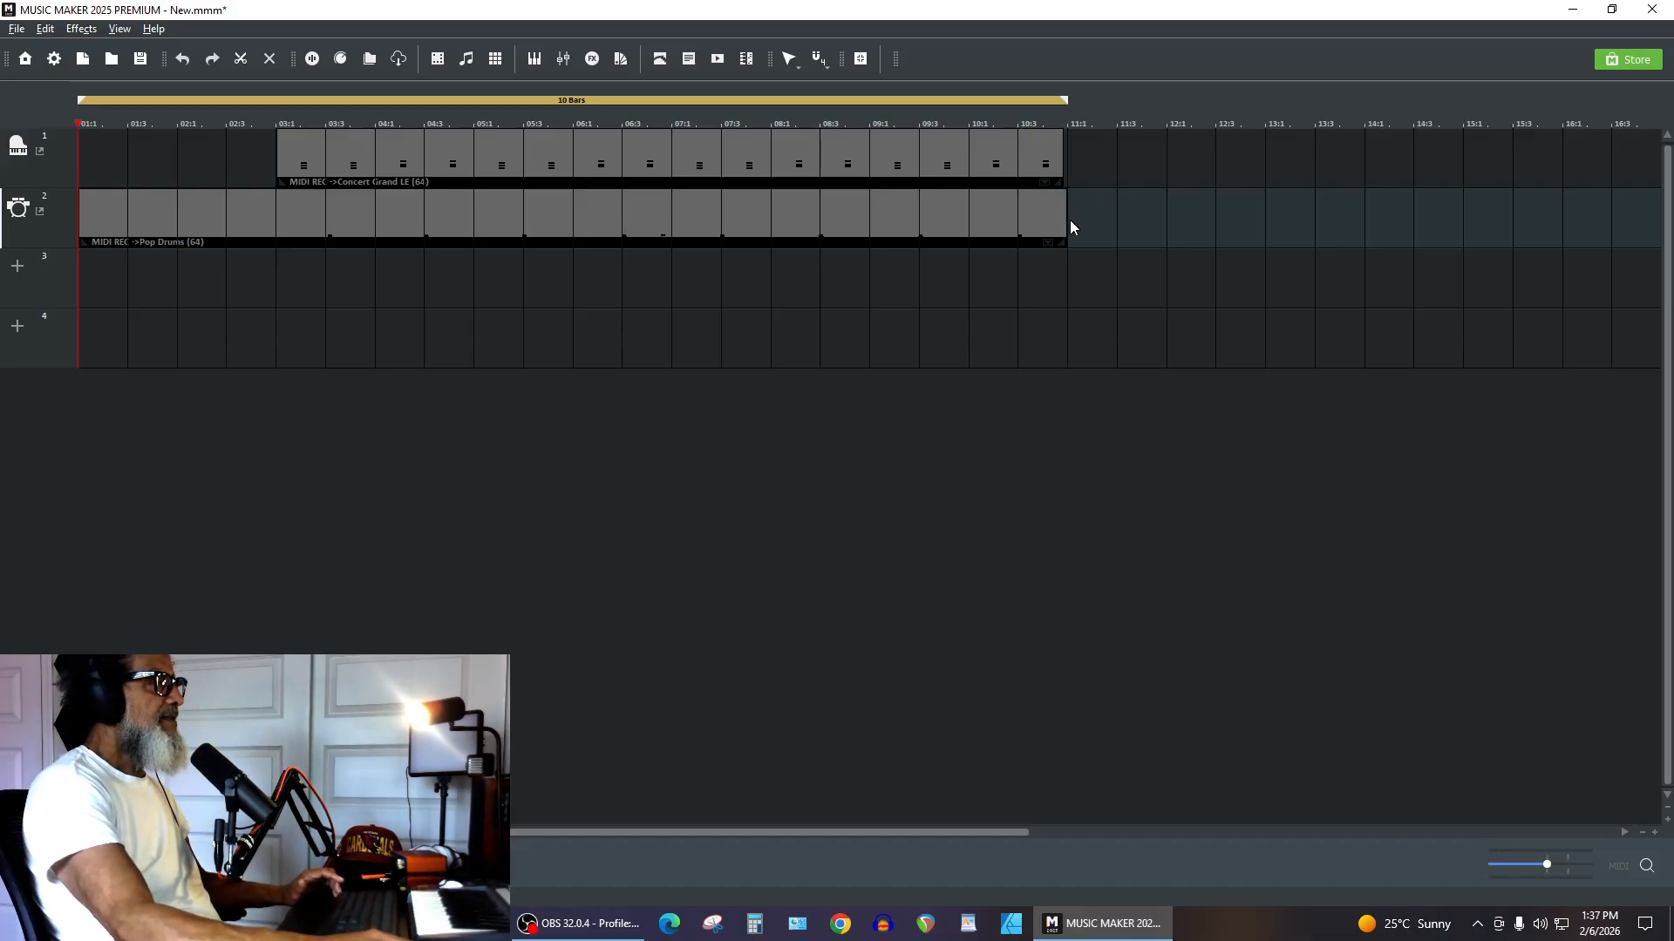
click(1064, 224)
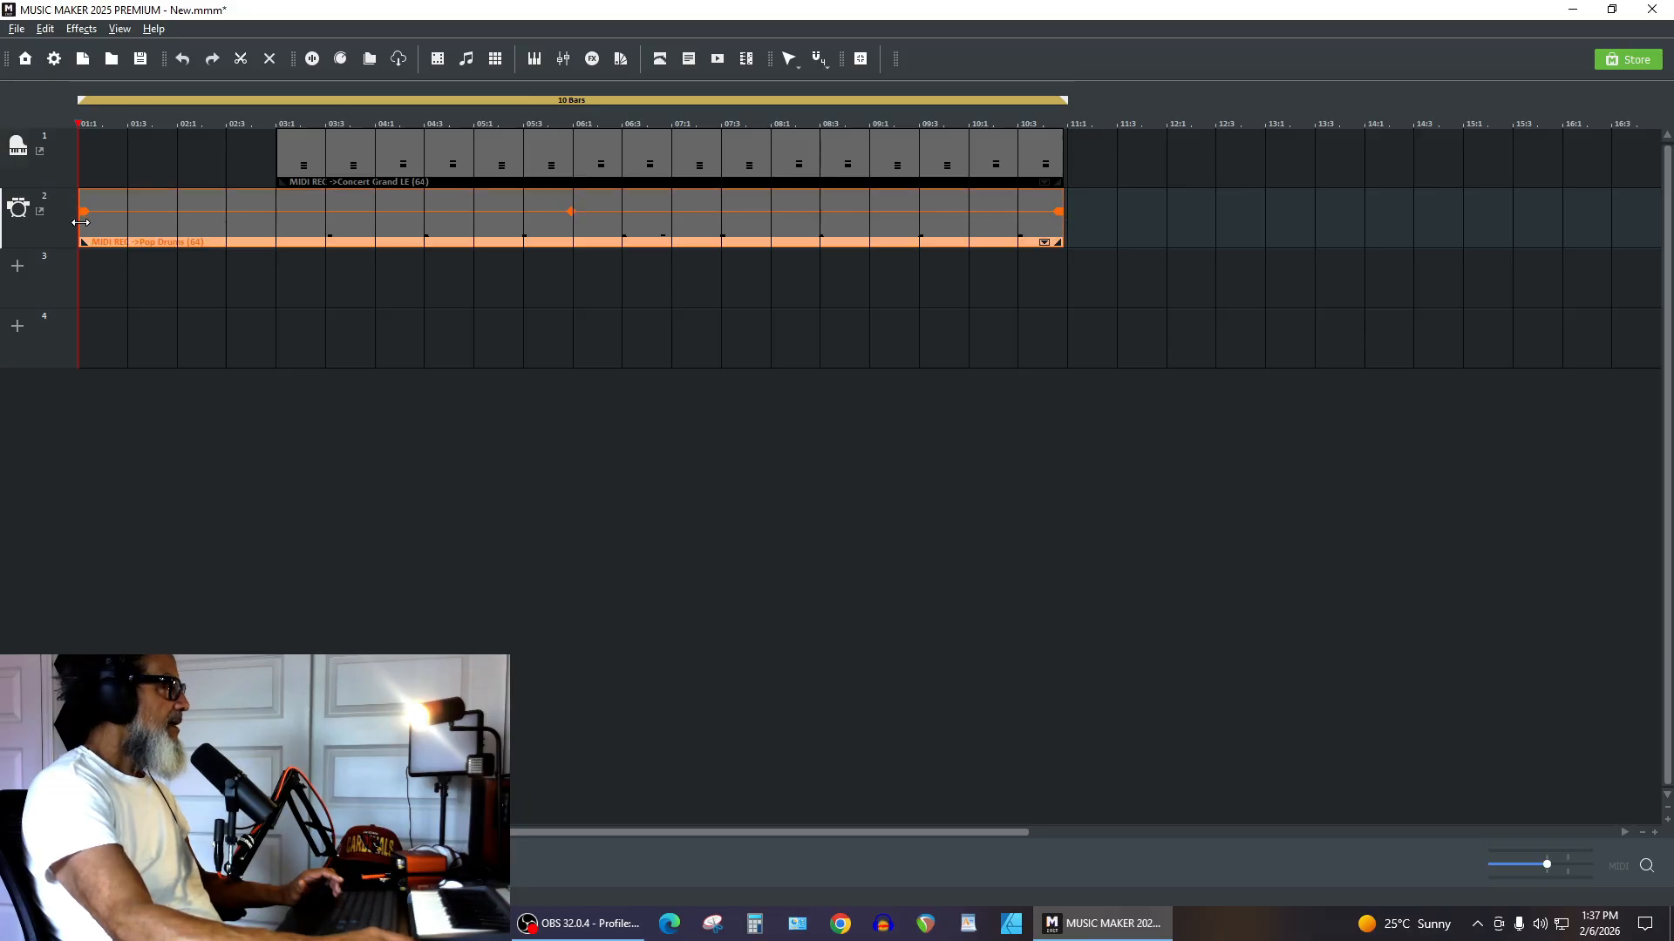
drag(81, 222, 278, 216)
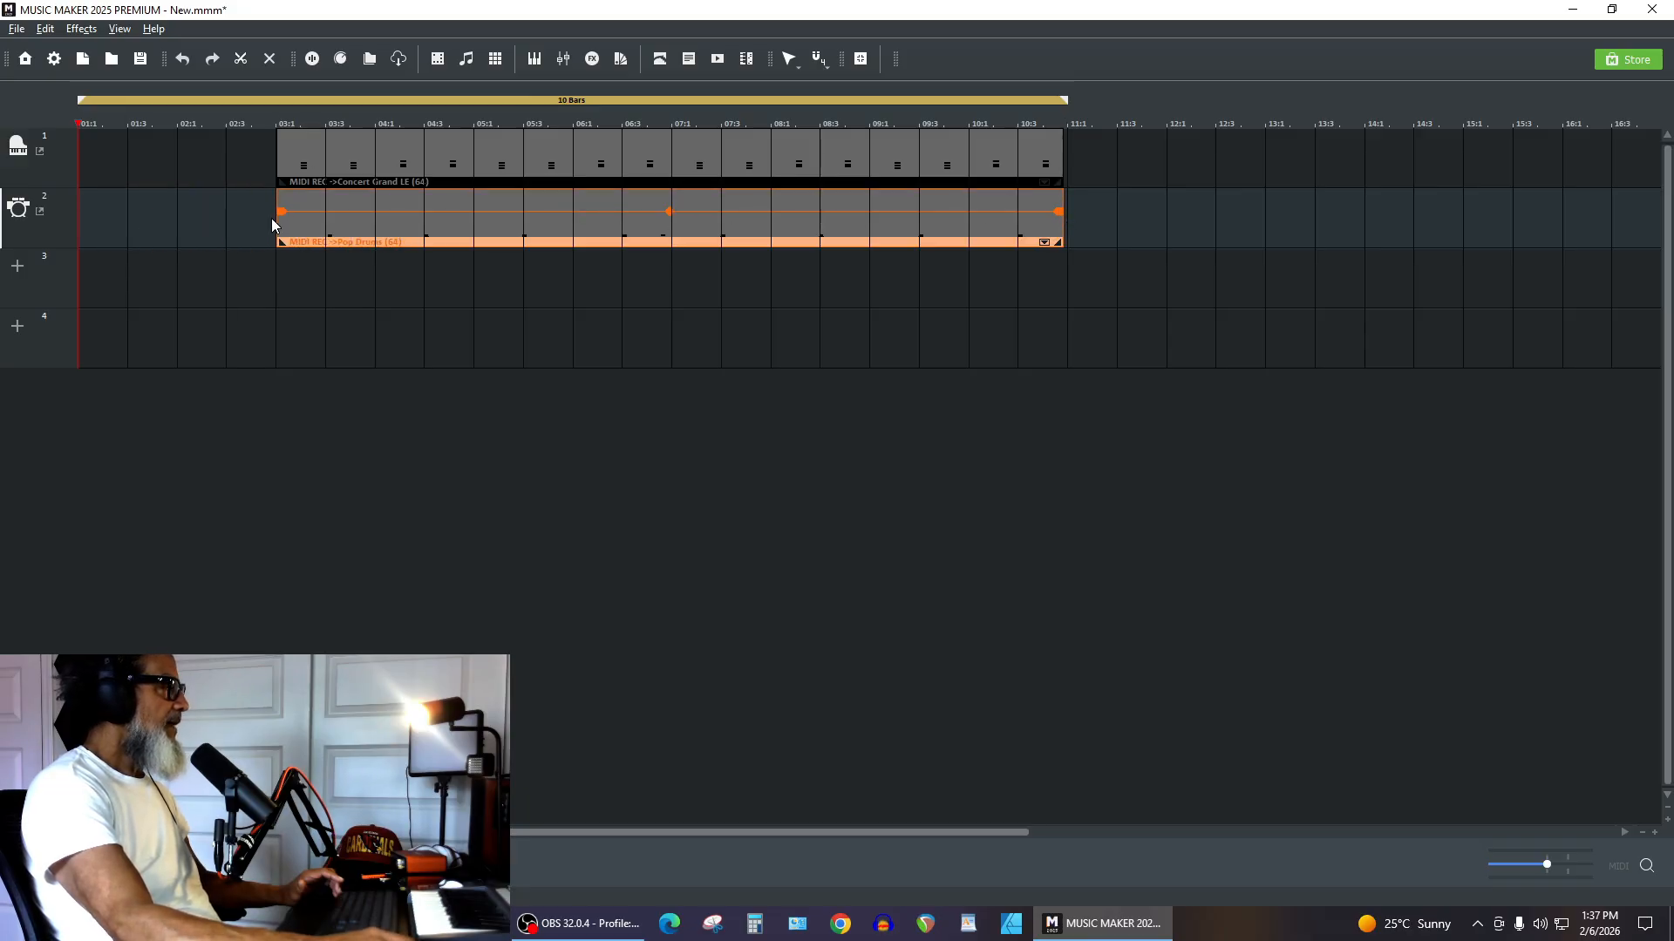
key(space)
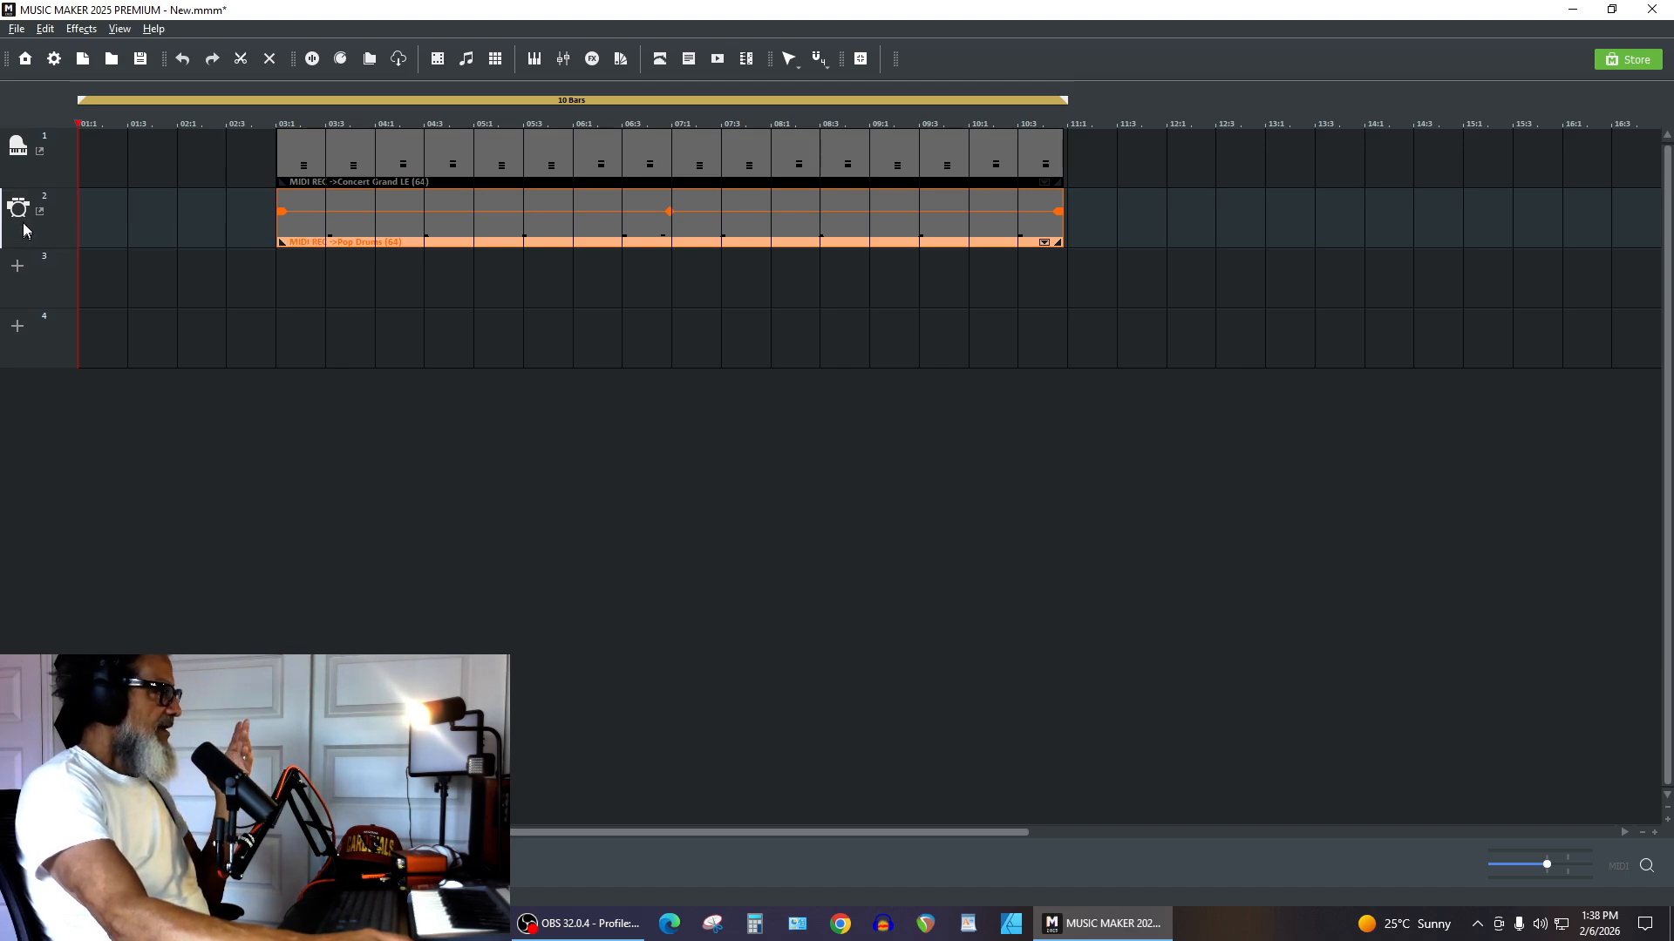
Load the Pop Drums Funky preset on track 3 and try it out in its instrument window.
click(16, 267)
mouse_move(321, 456)
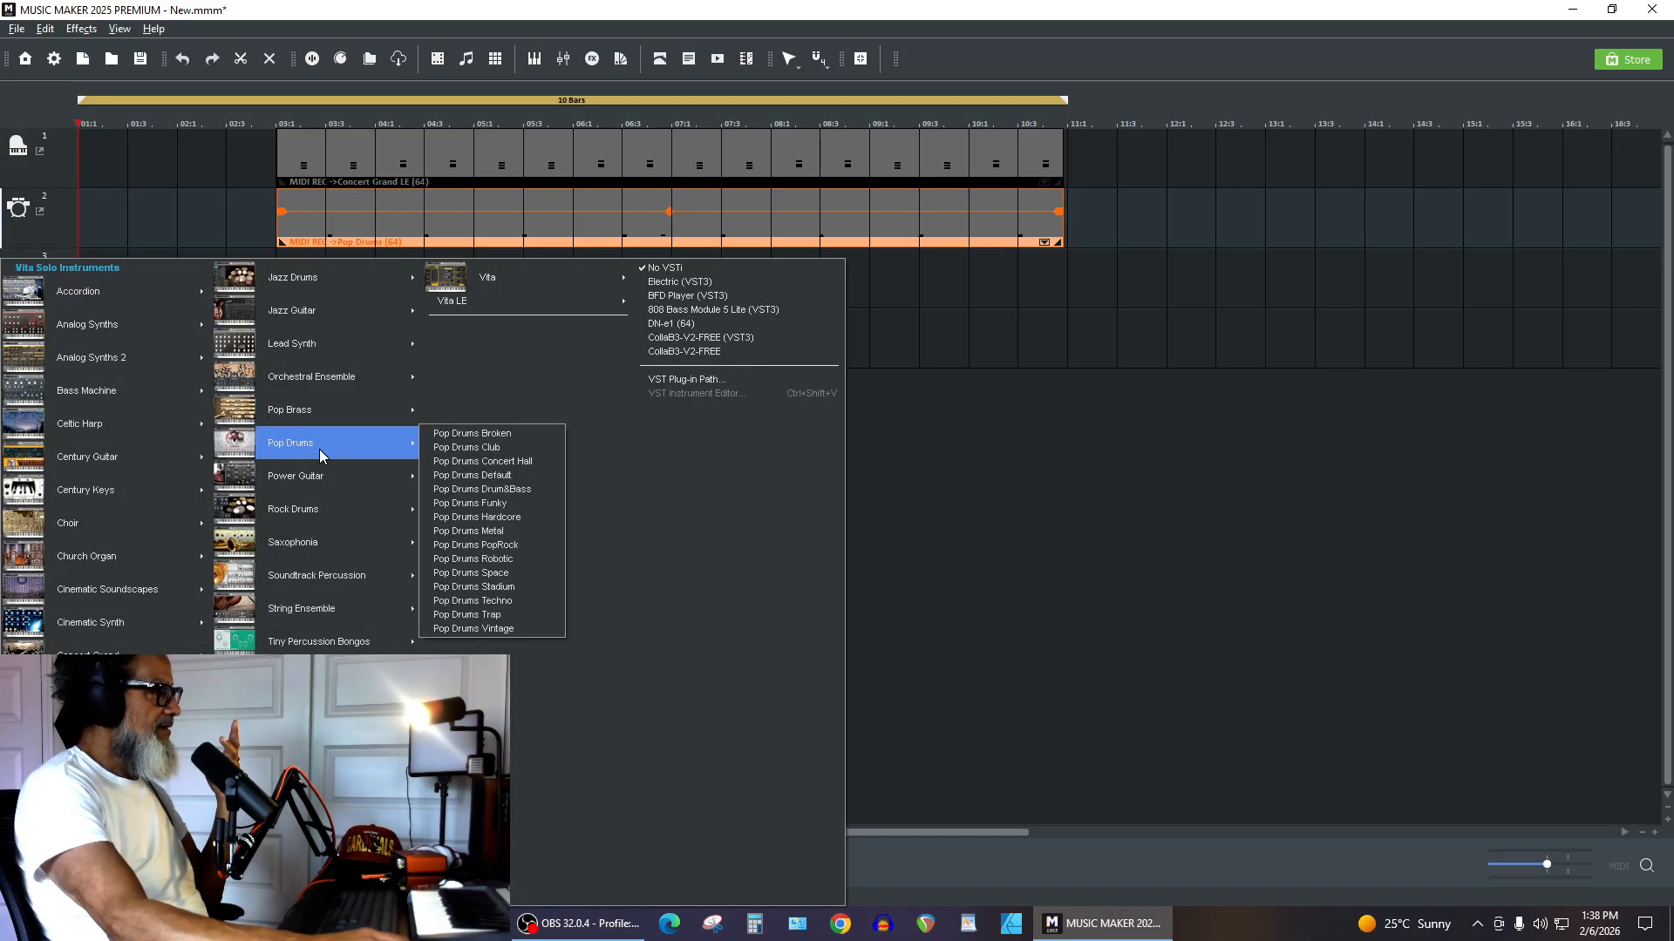
click(514, 503)
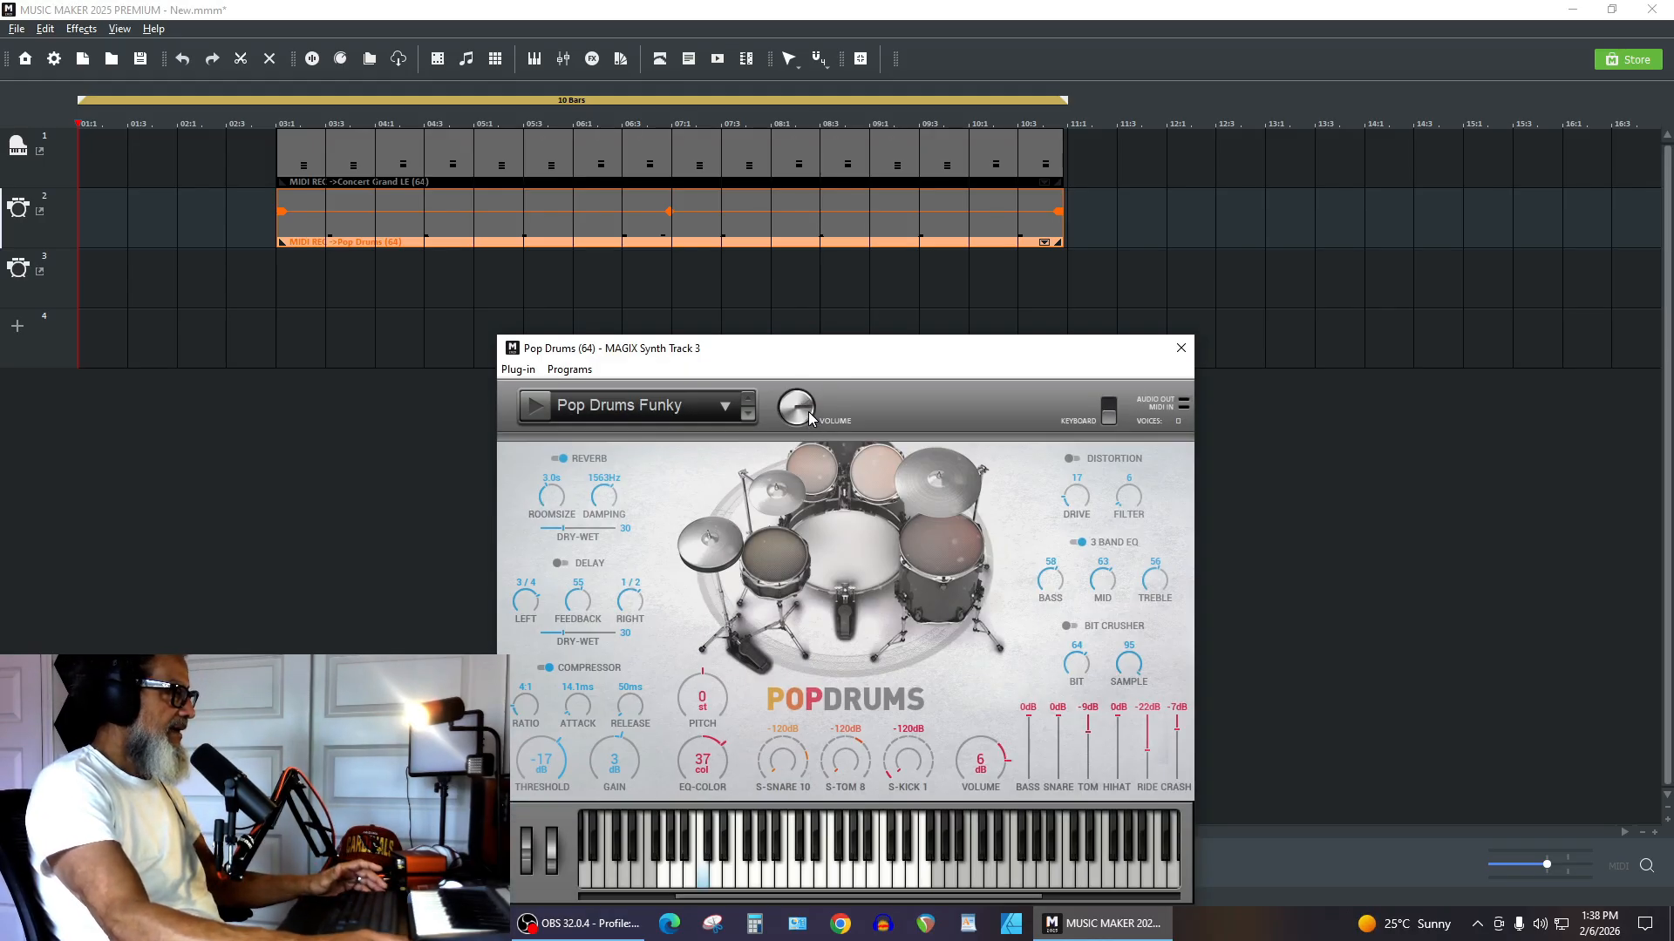
click(1181, 348)
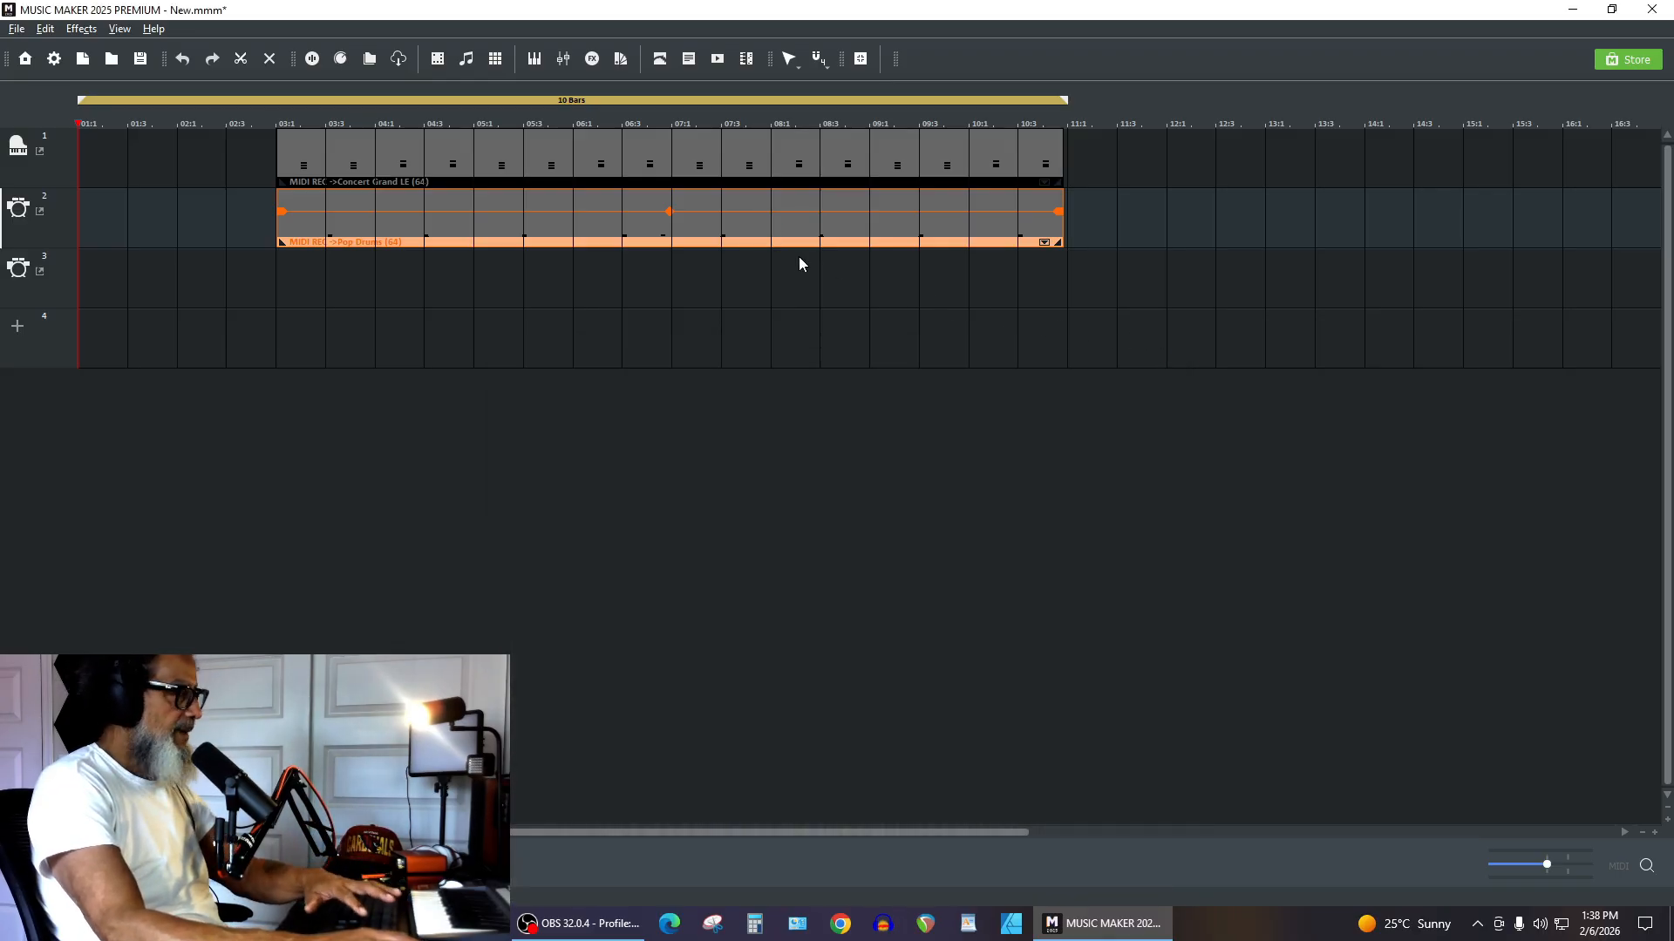
Delete the recorded drum clip from track 2 and arm that track for MIDI recording instead of track 3.
key(Delete)
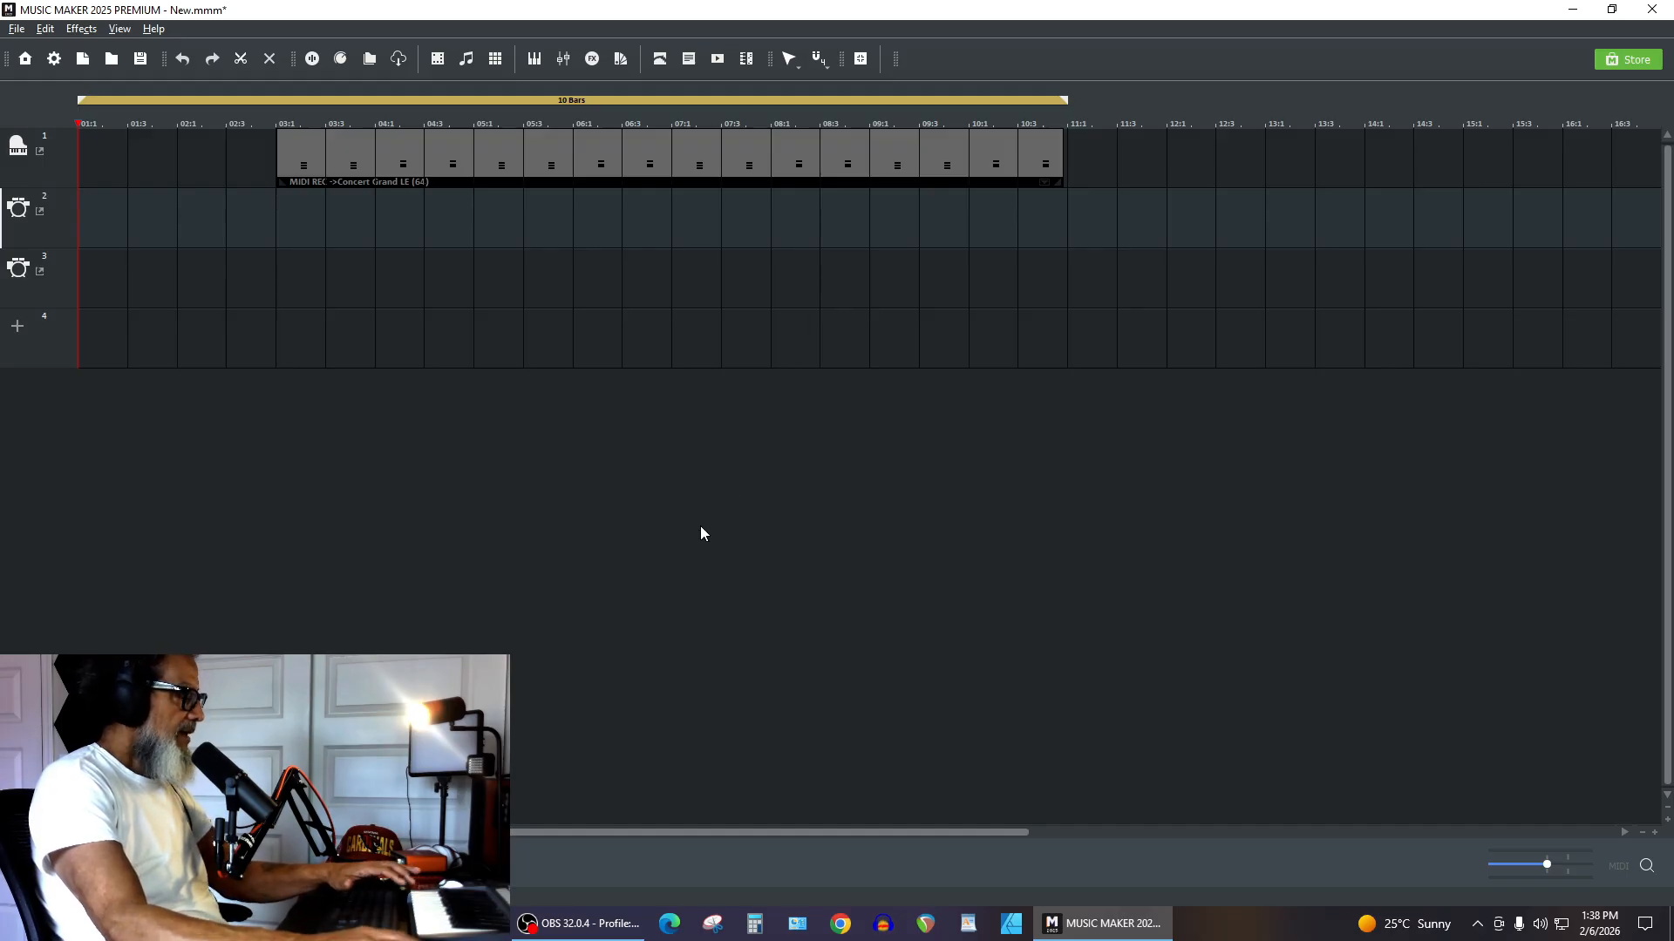
key(m)
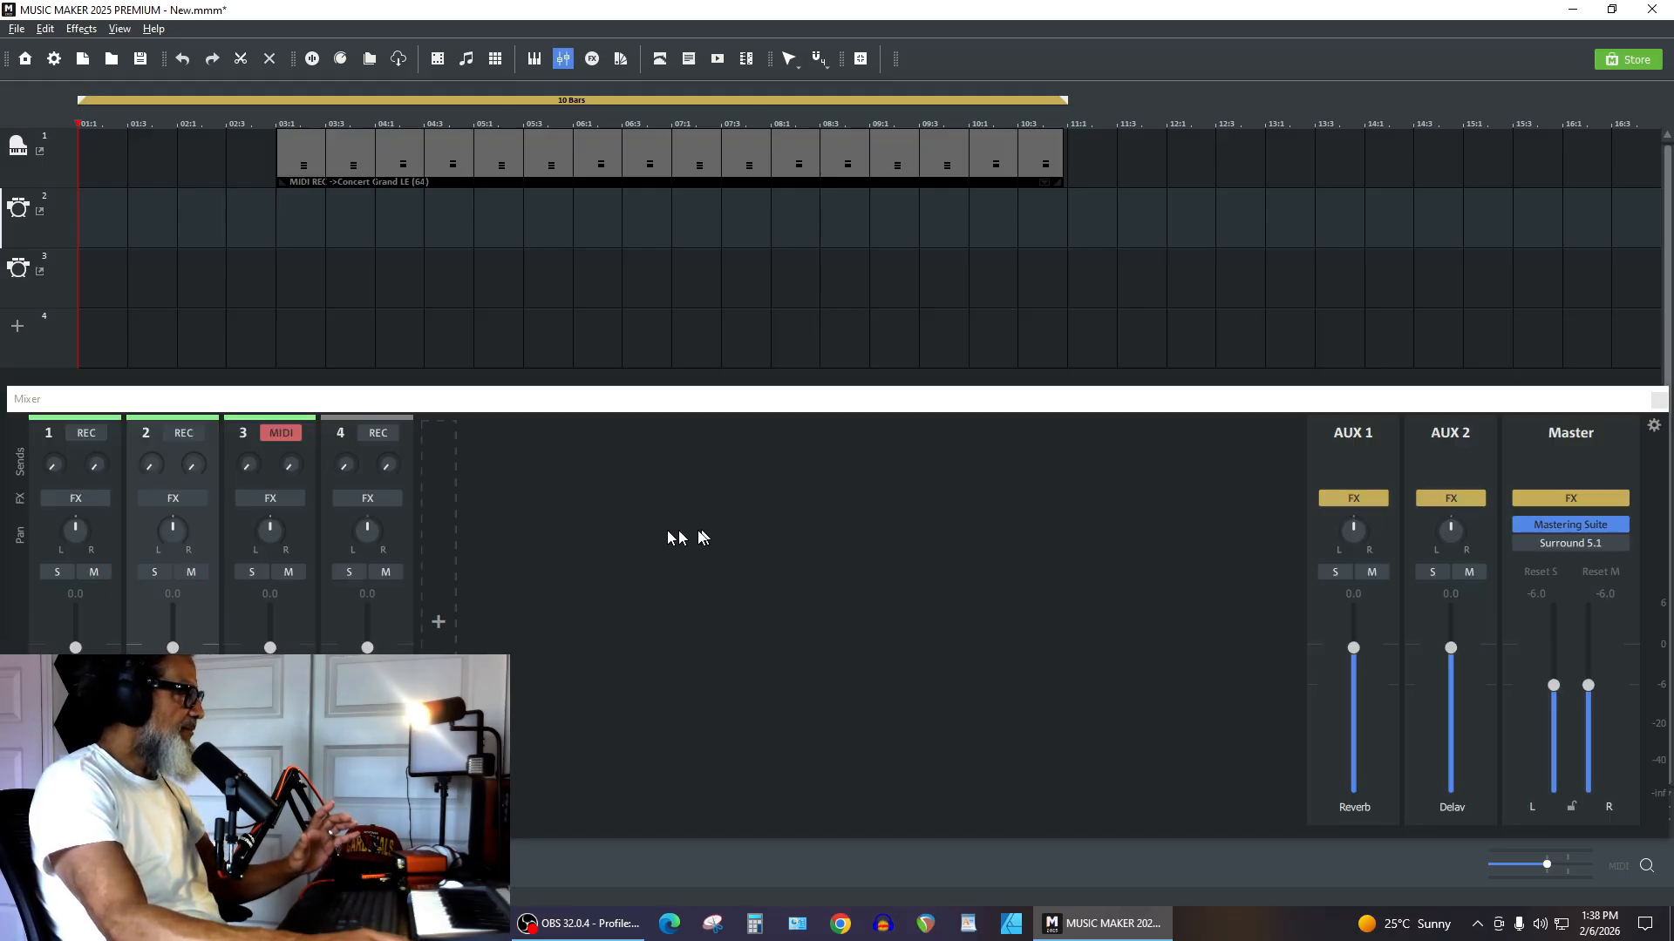
click(185, 434)
click(191, 436)
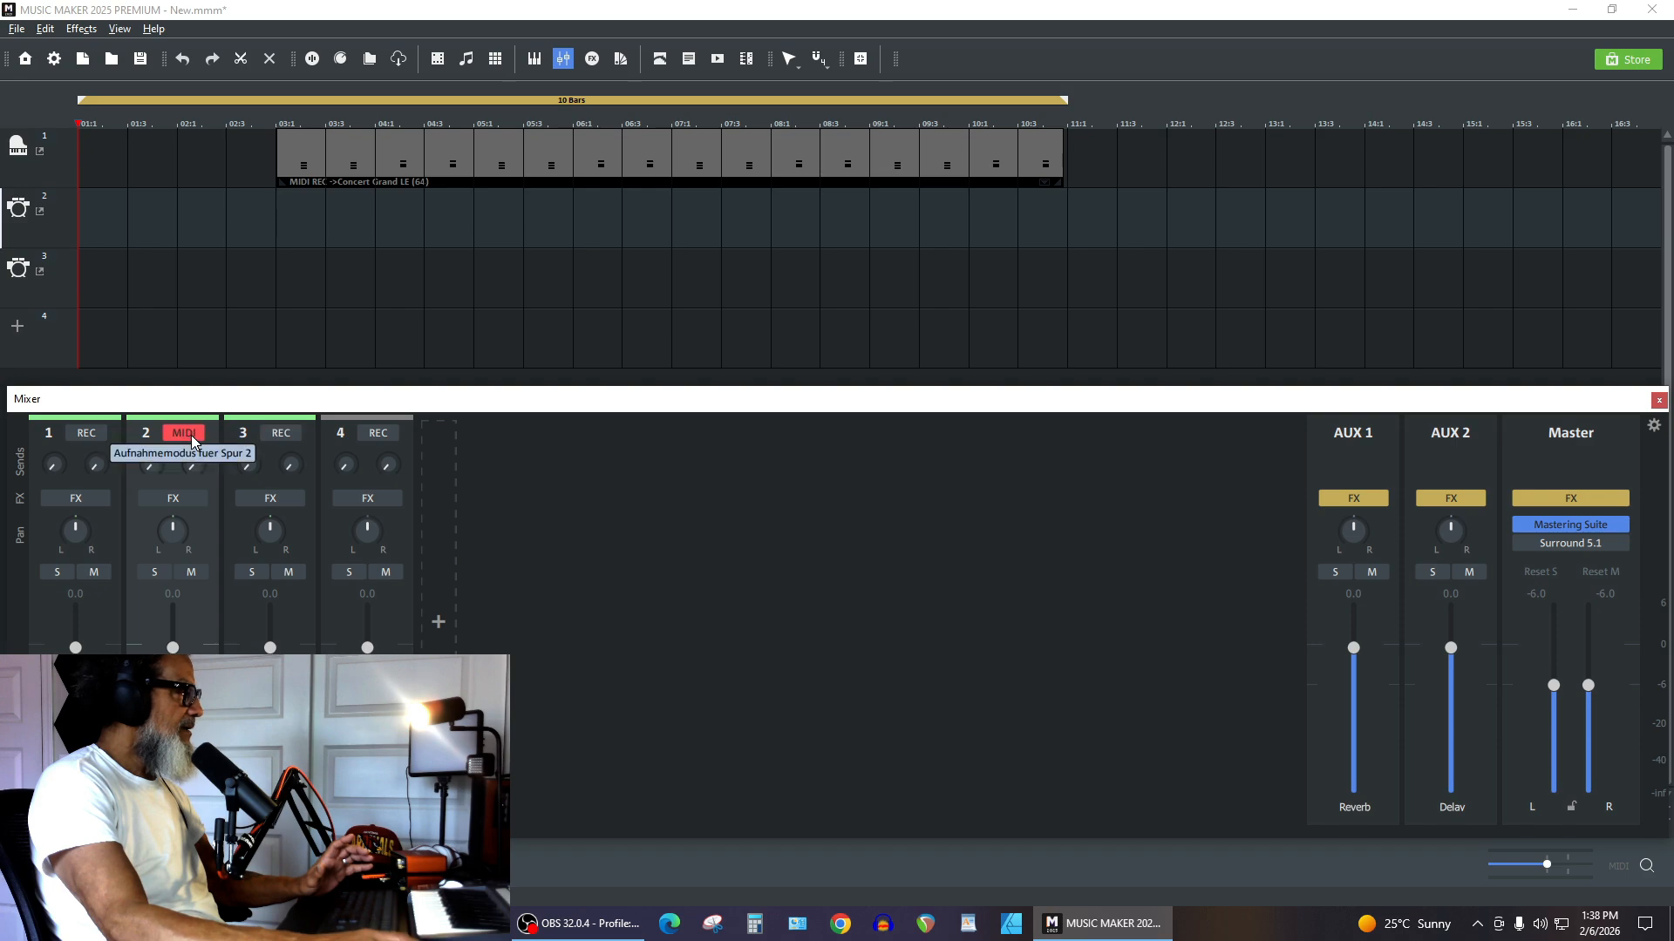
click(1658, 401)
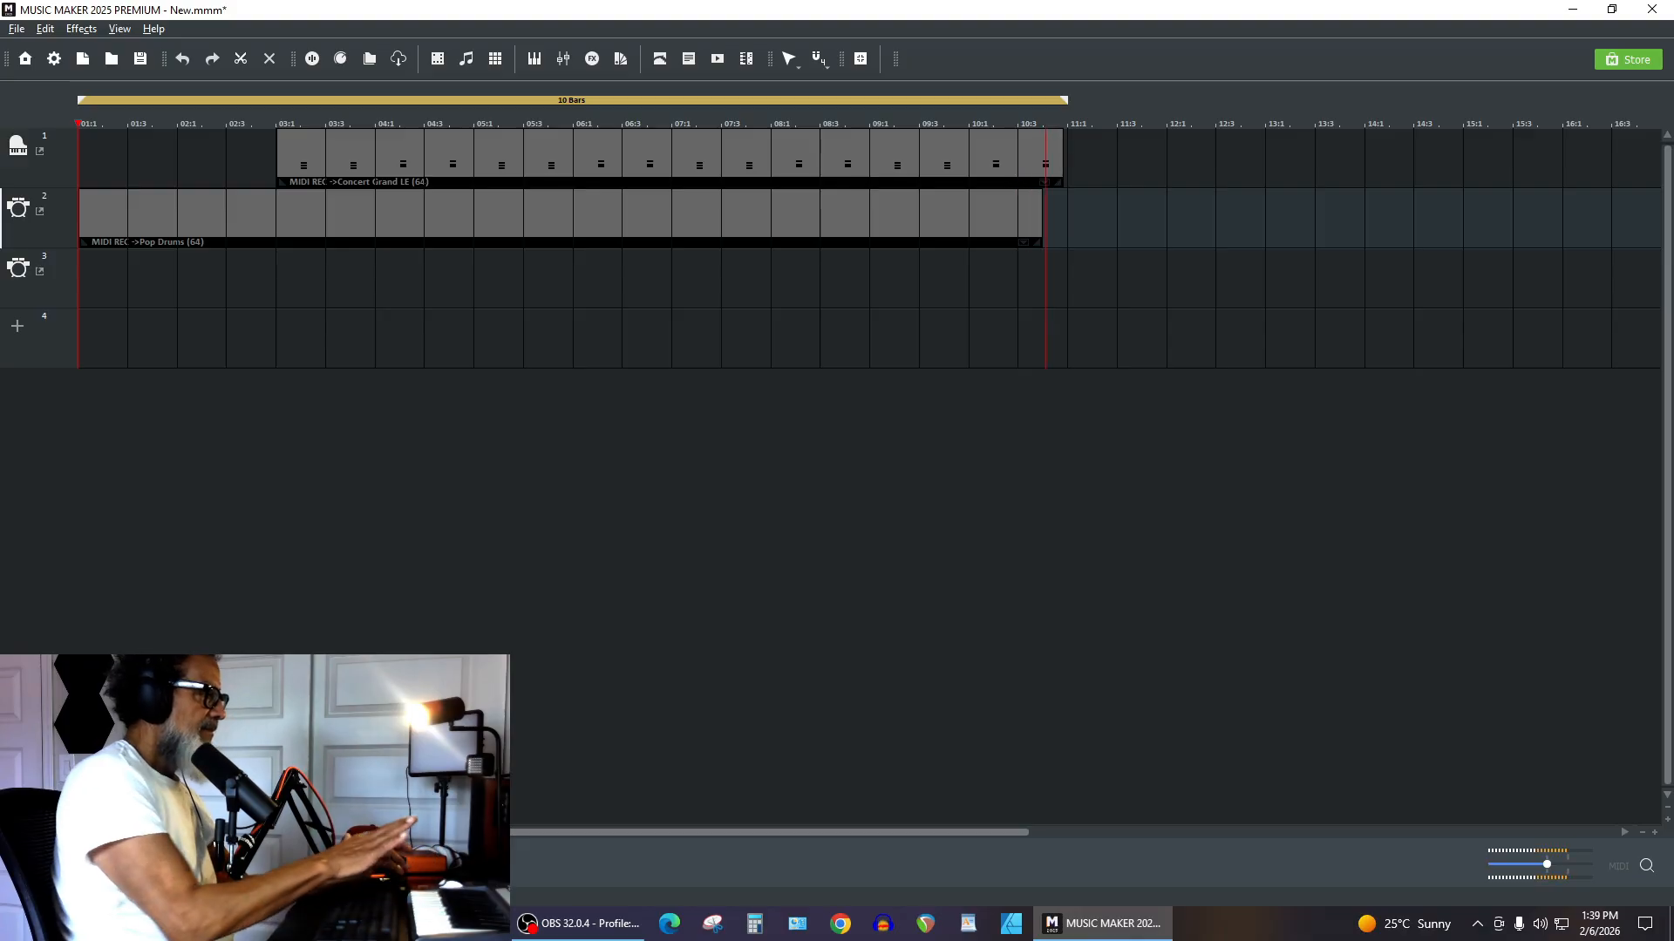
Record a new Pop Drums part on track 2, trim the clip's start to bar 3 and its end to the piano clip's, and play it back.
key(space)
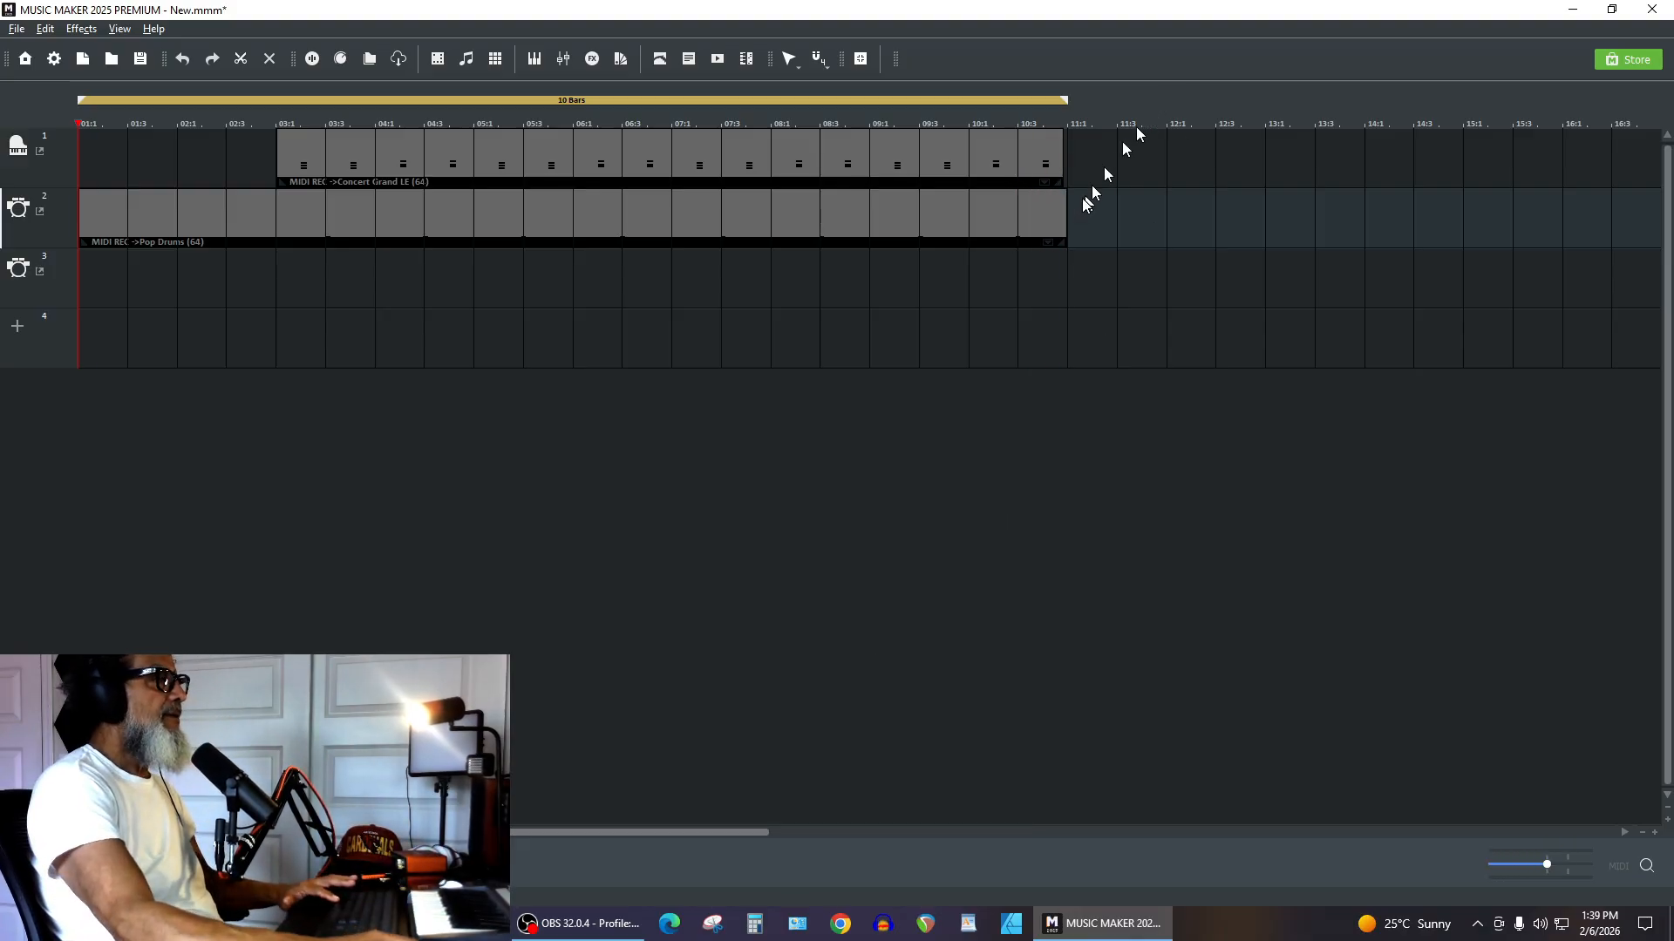
click(1066, 226)
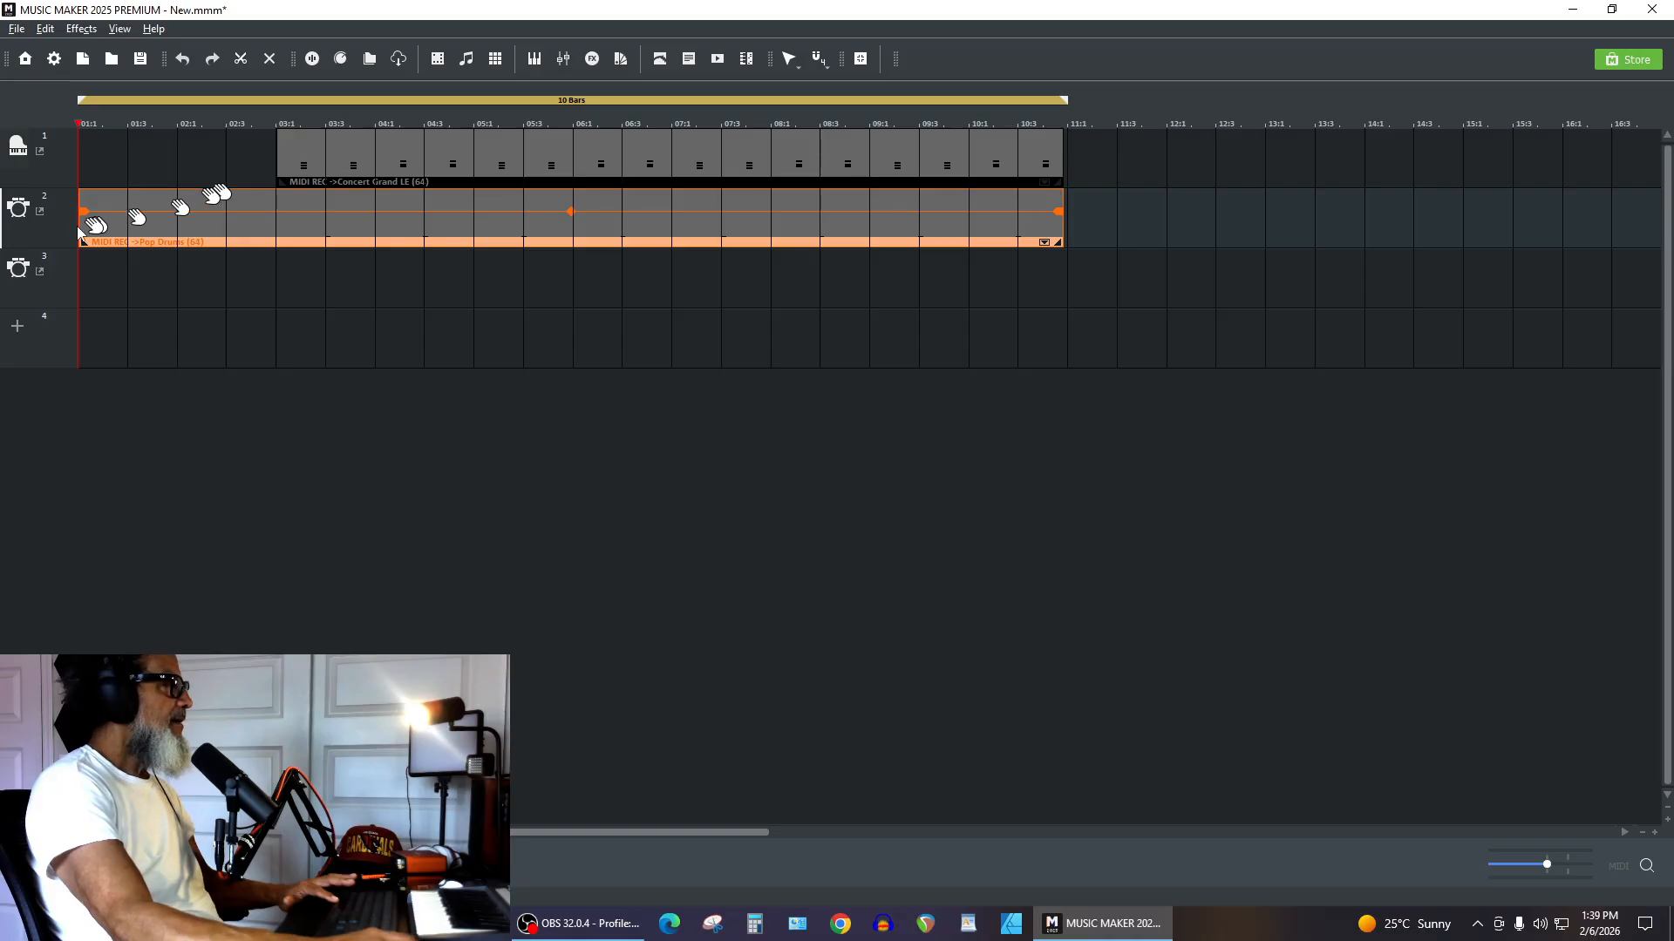
drag(101, 226, 292, 227)
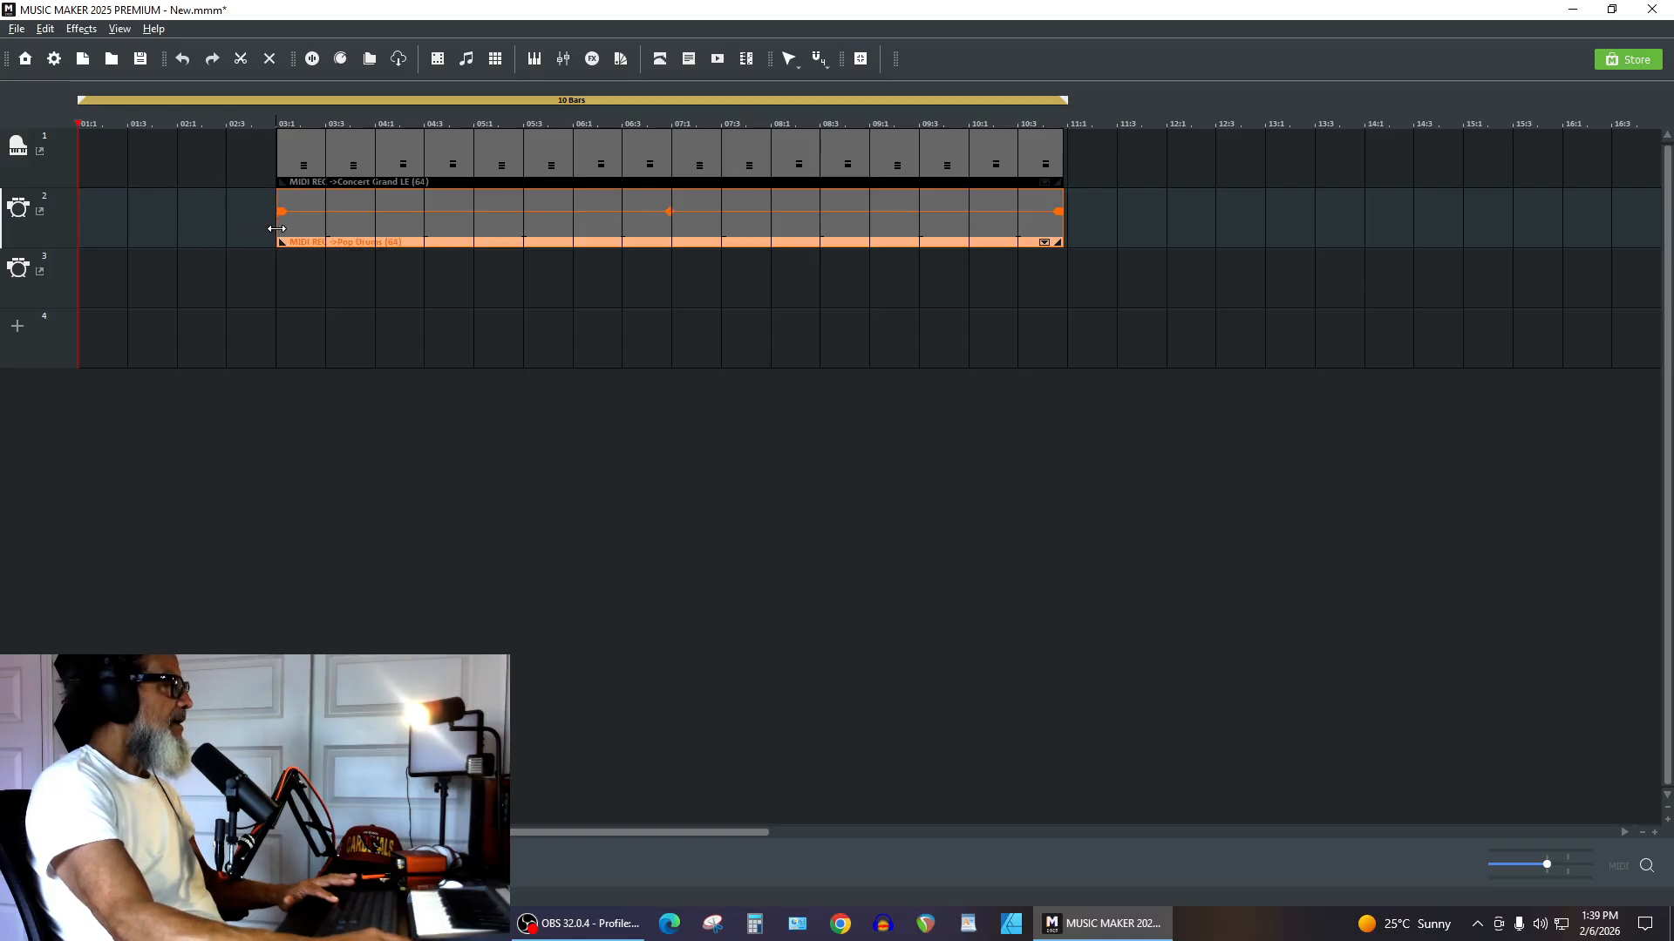
key(space)
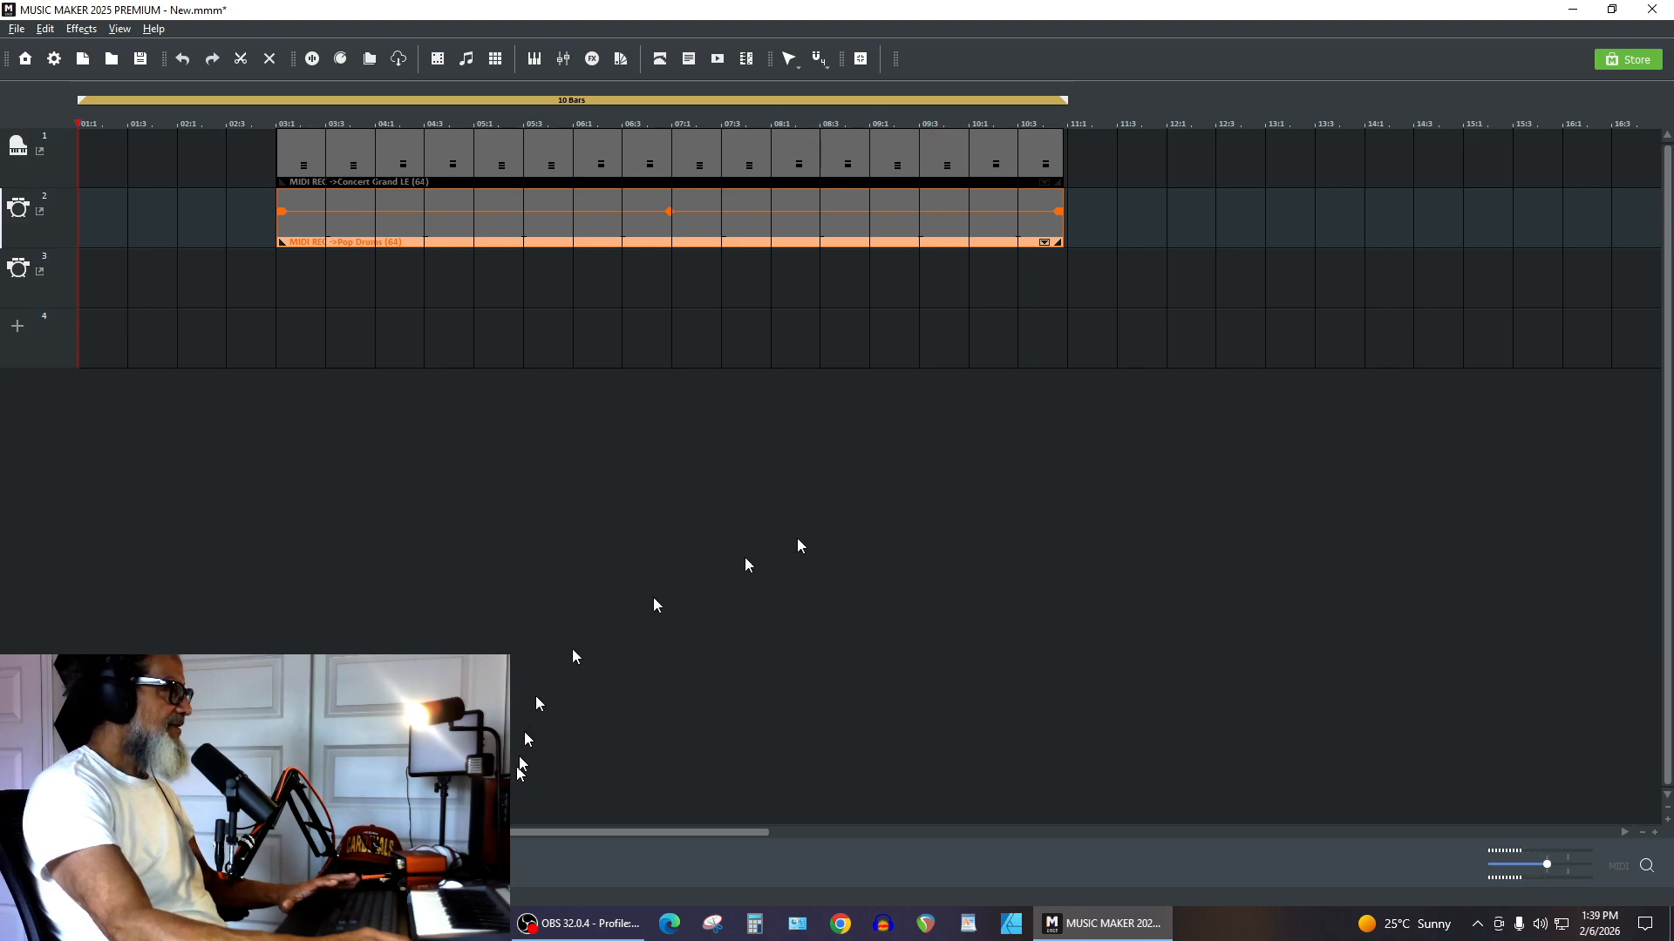
Arm track 3 for MIDI recording in place of track 2 and set its Pop Drums instrument volume to 10 dB.
click(207, 300)
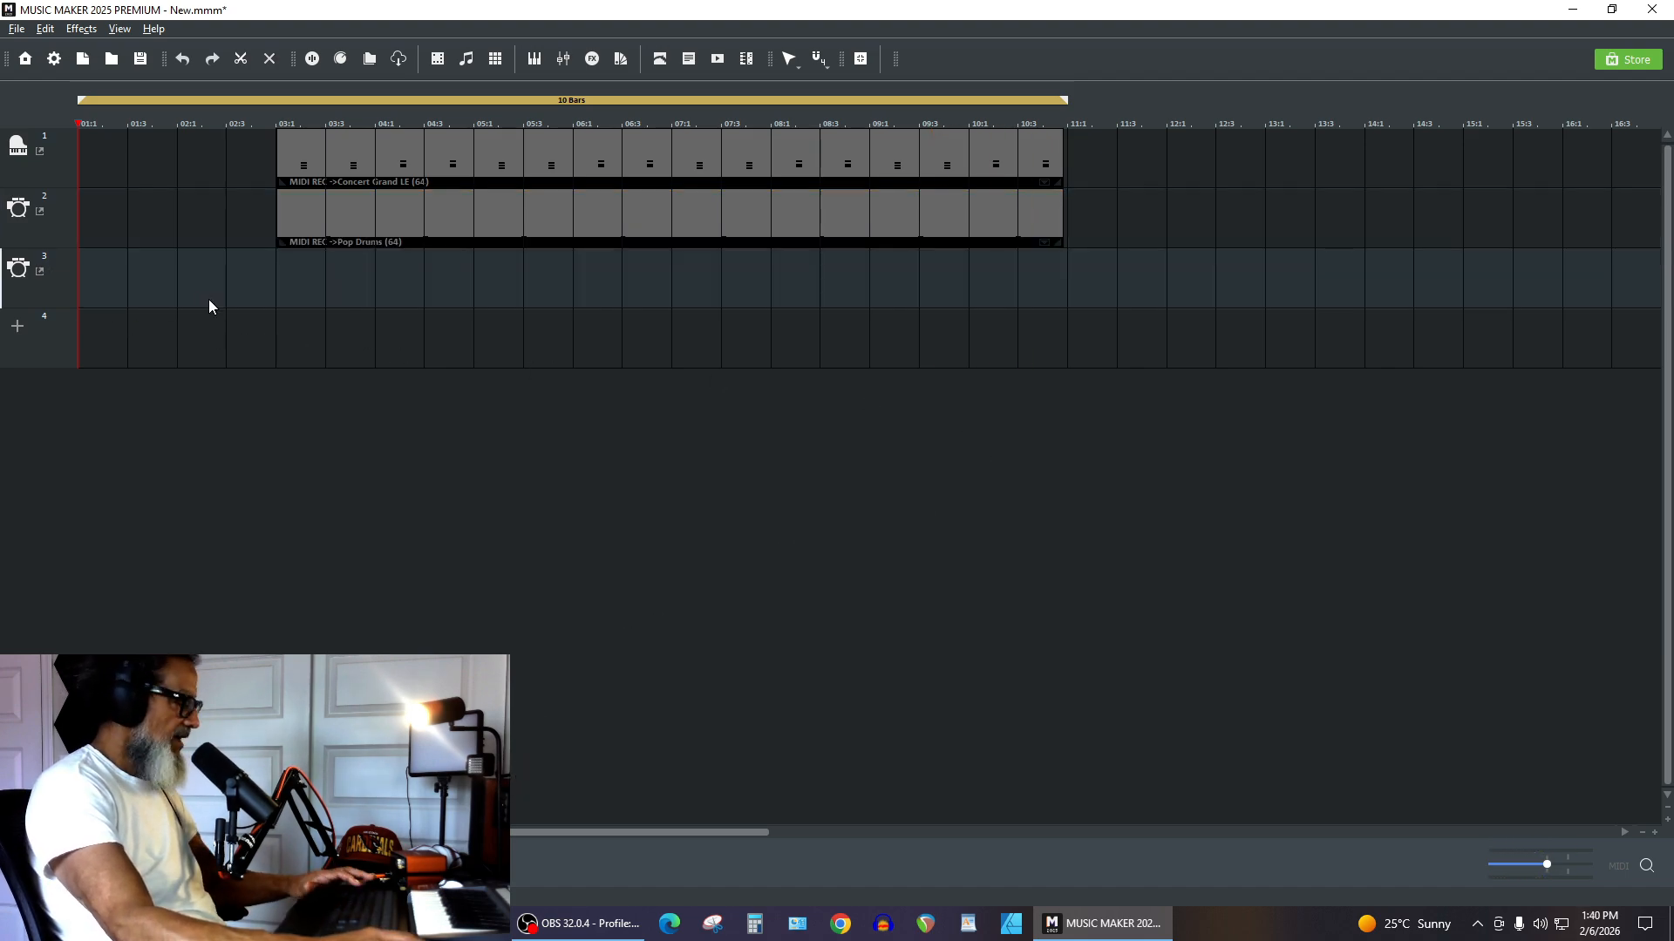
key(m)
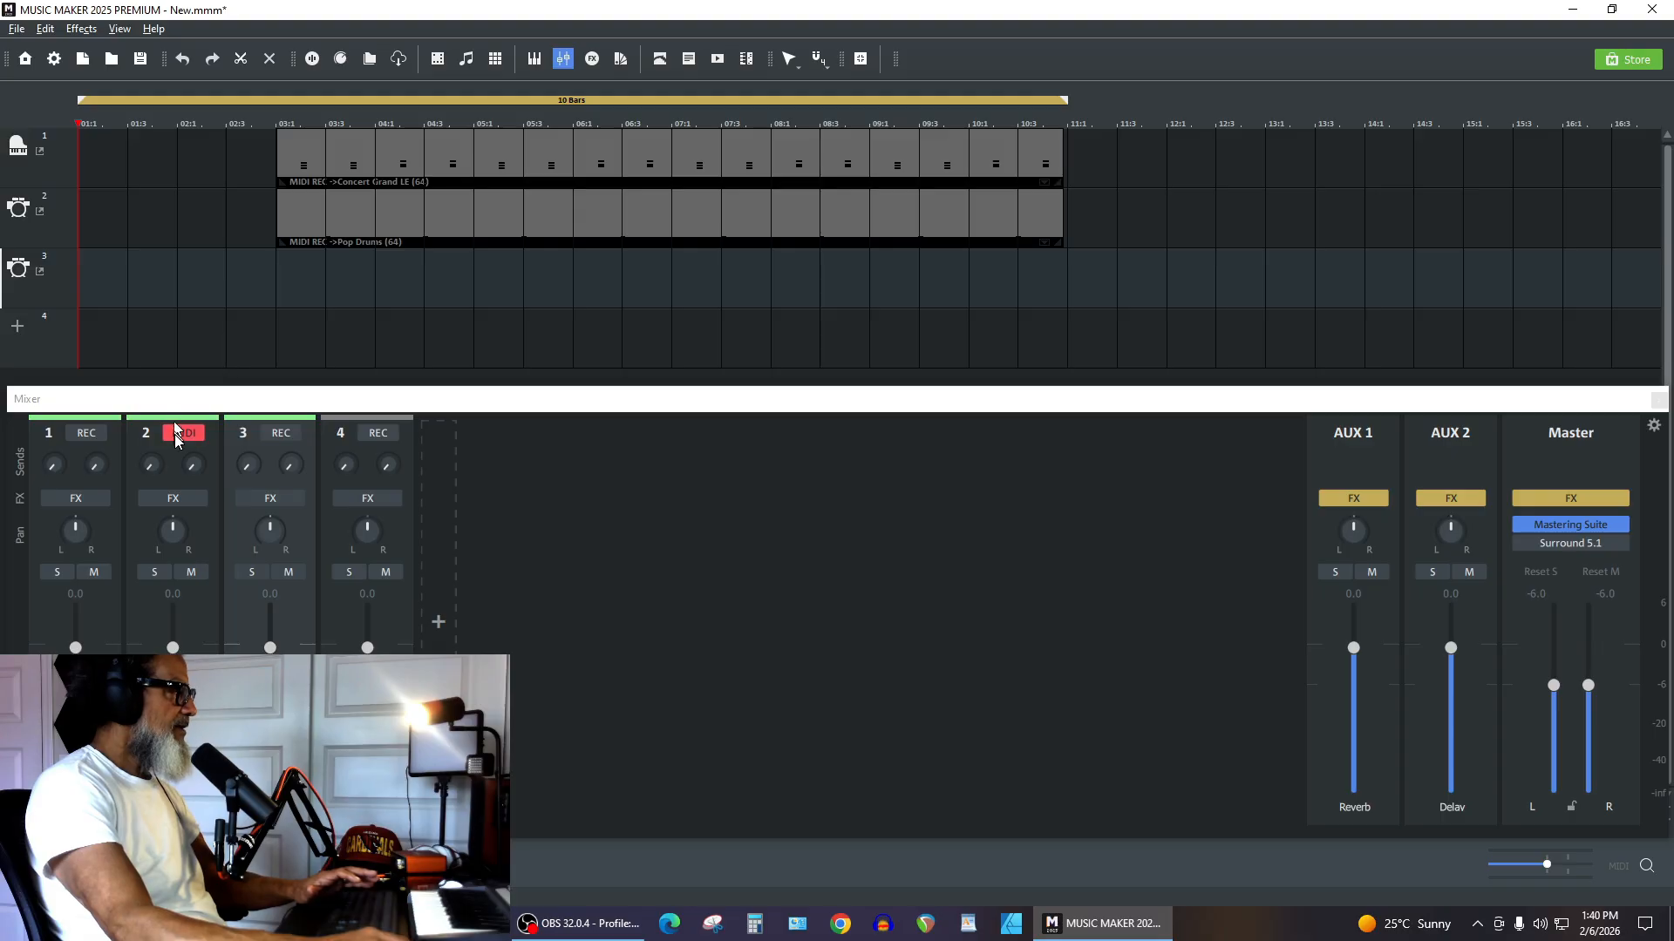
click(280, 433)
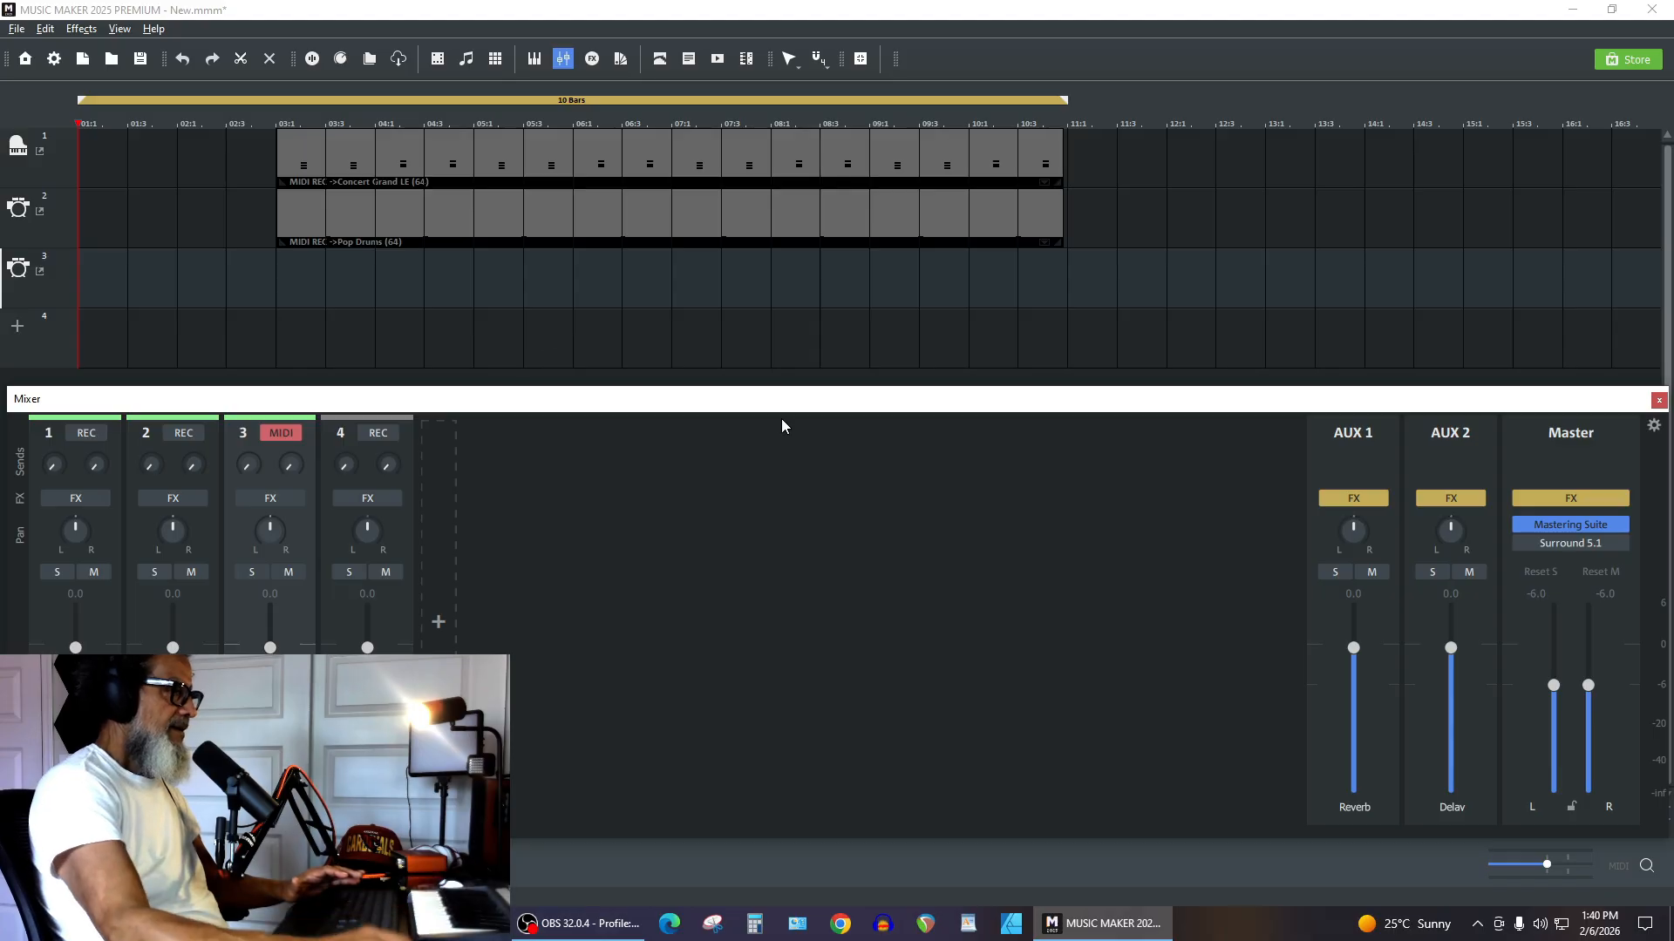
click(1659, 401)
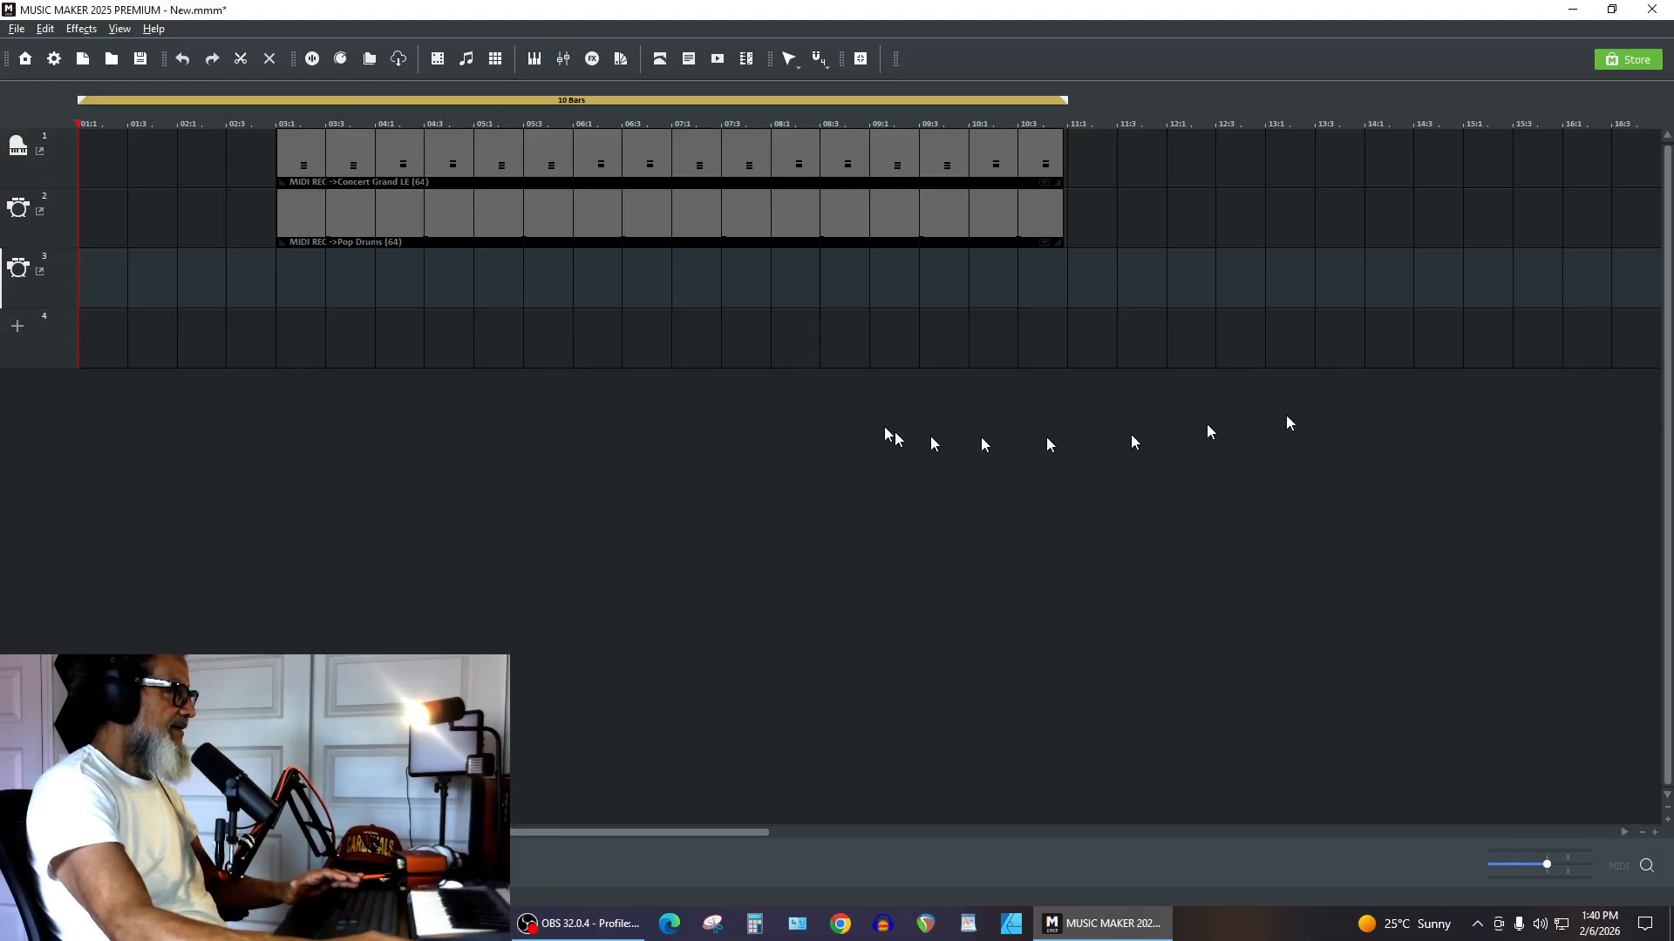
click(40, 273)
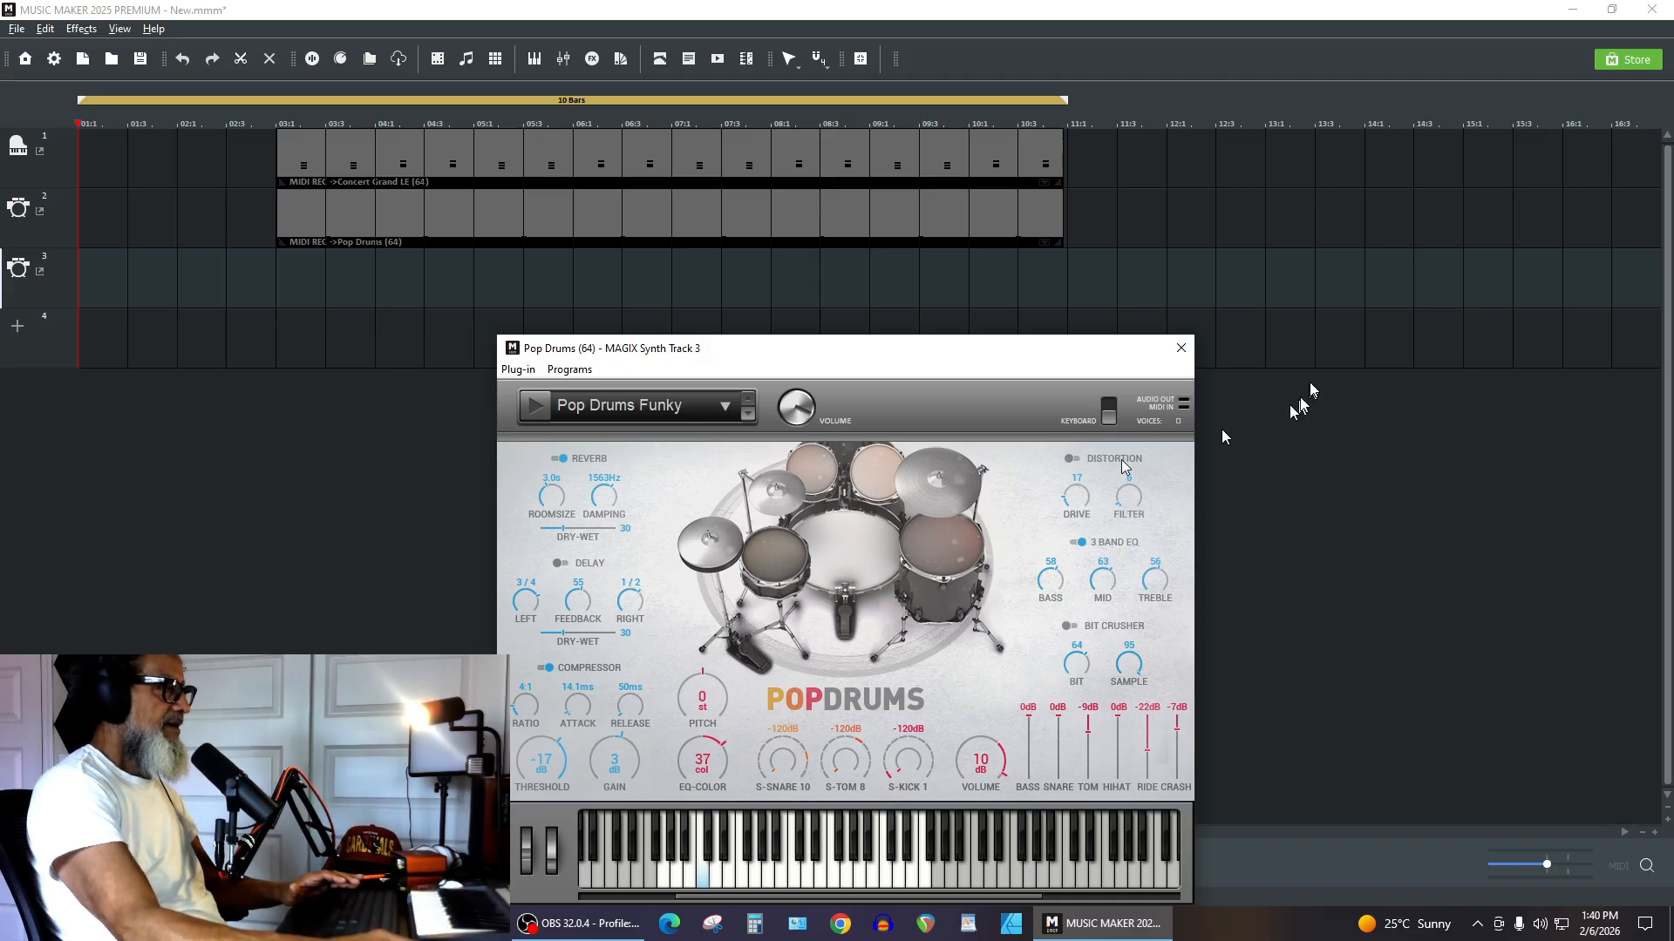
click(1181, 348)
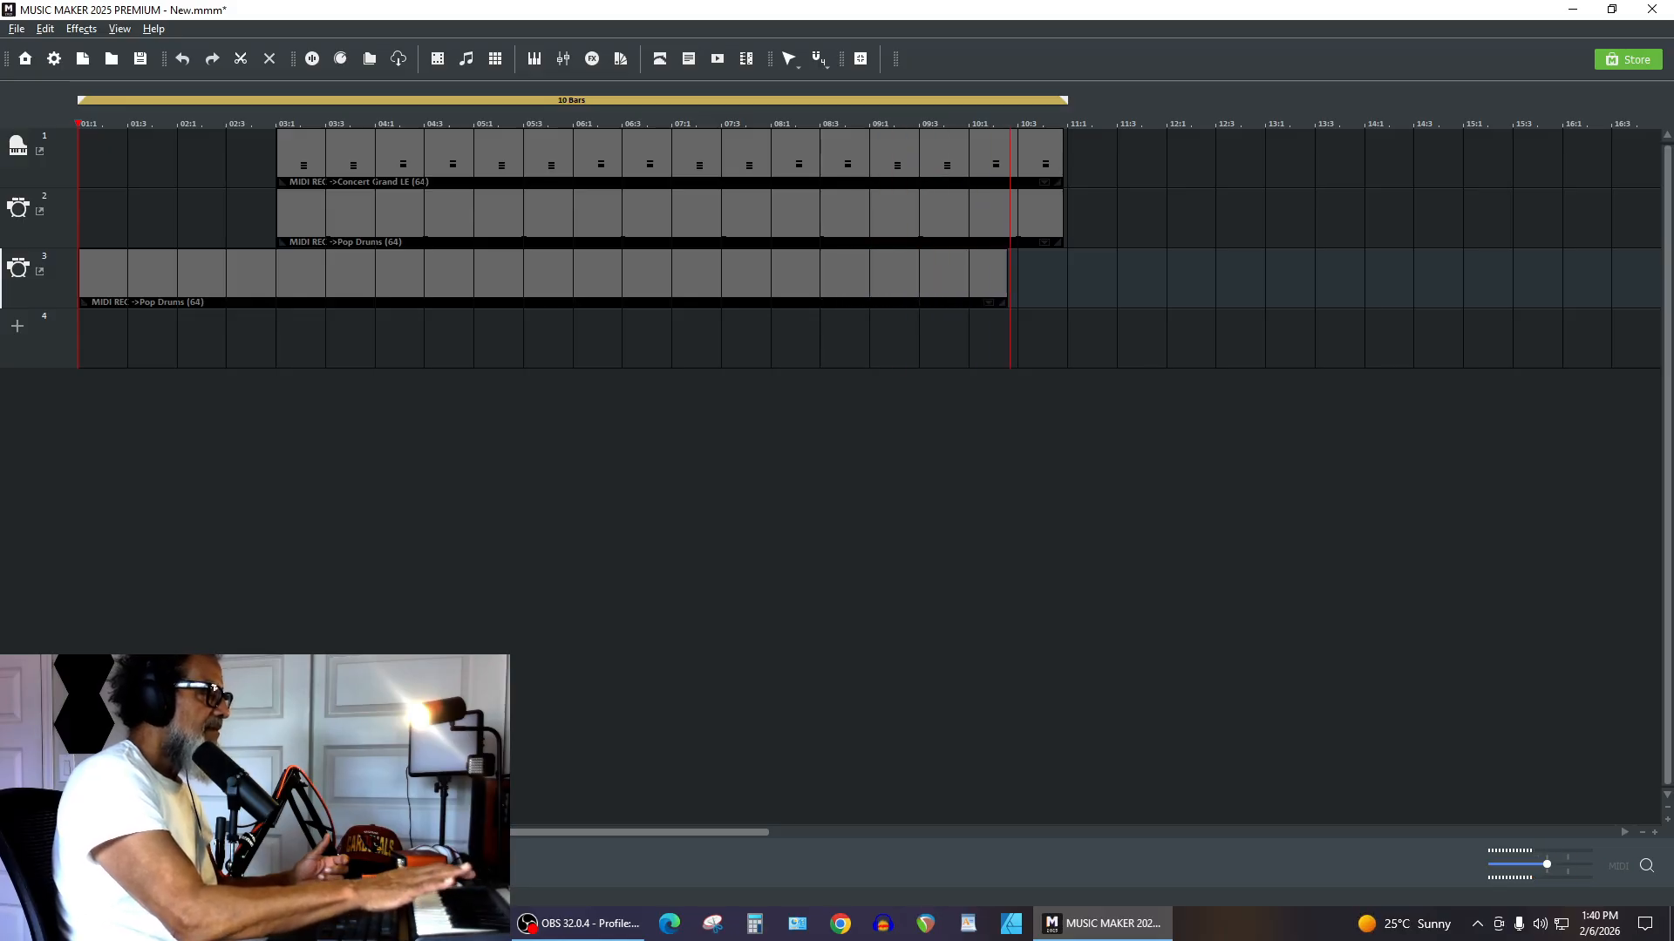
Record a Pop Drums Funky part on track 3 over the 10-bar range and trim the clip's start to bar 3.
key(space)
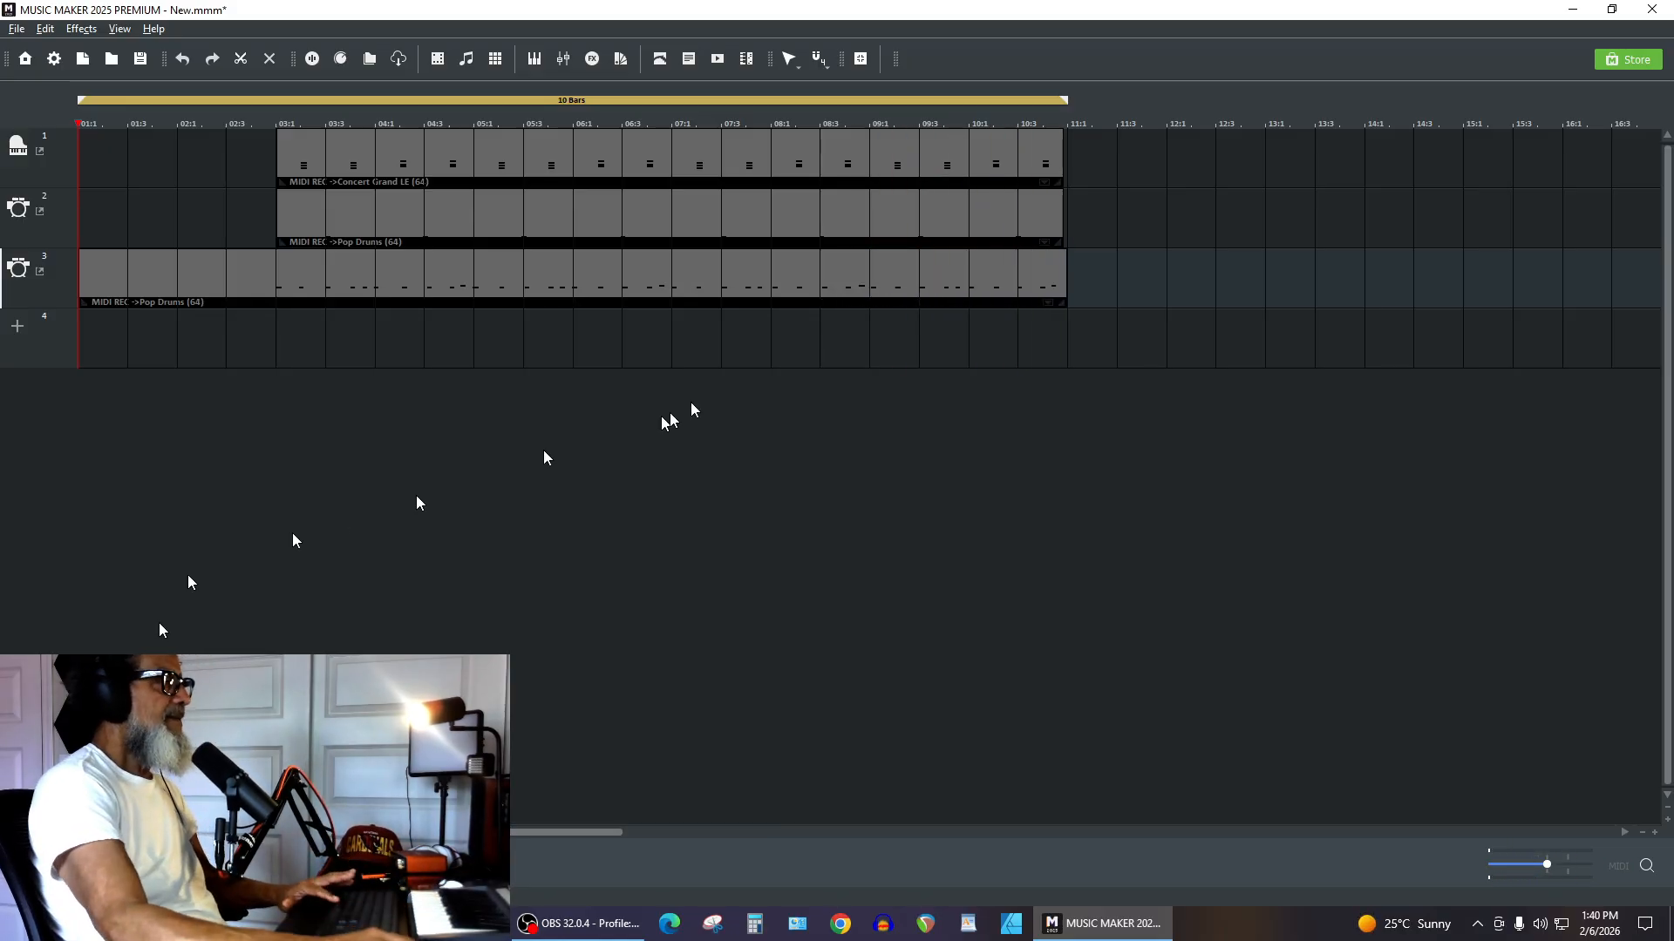
click(139, 289)
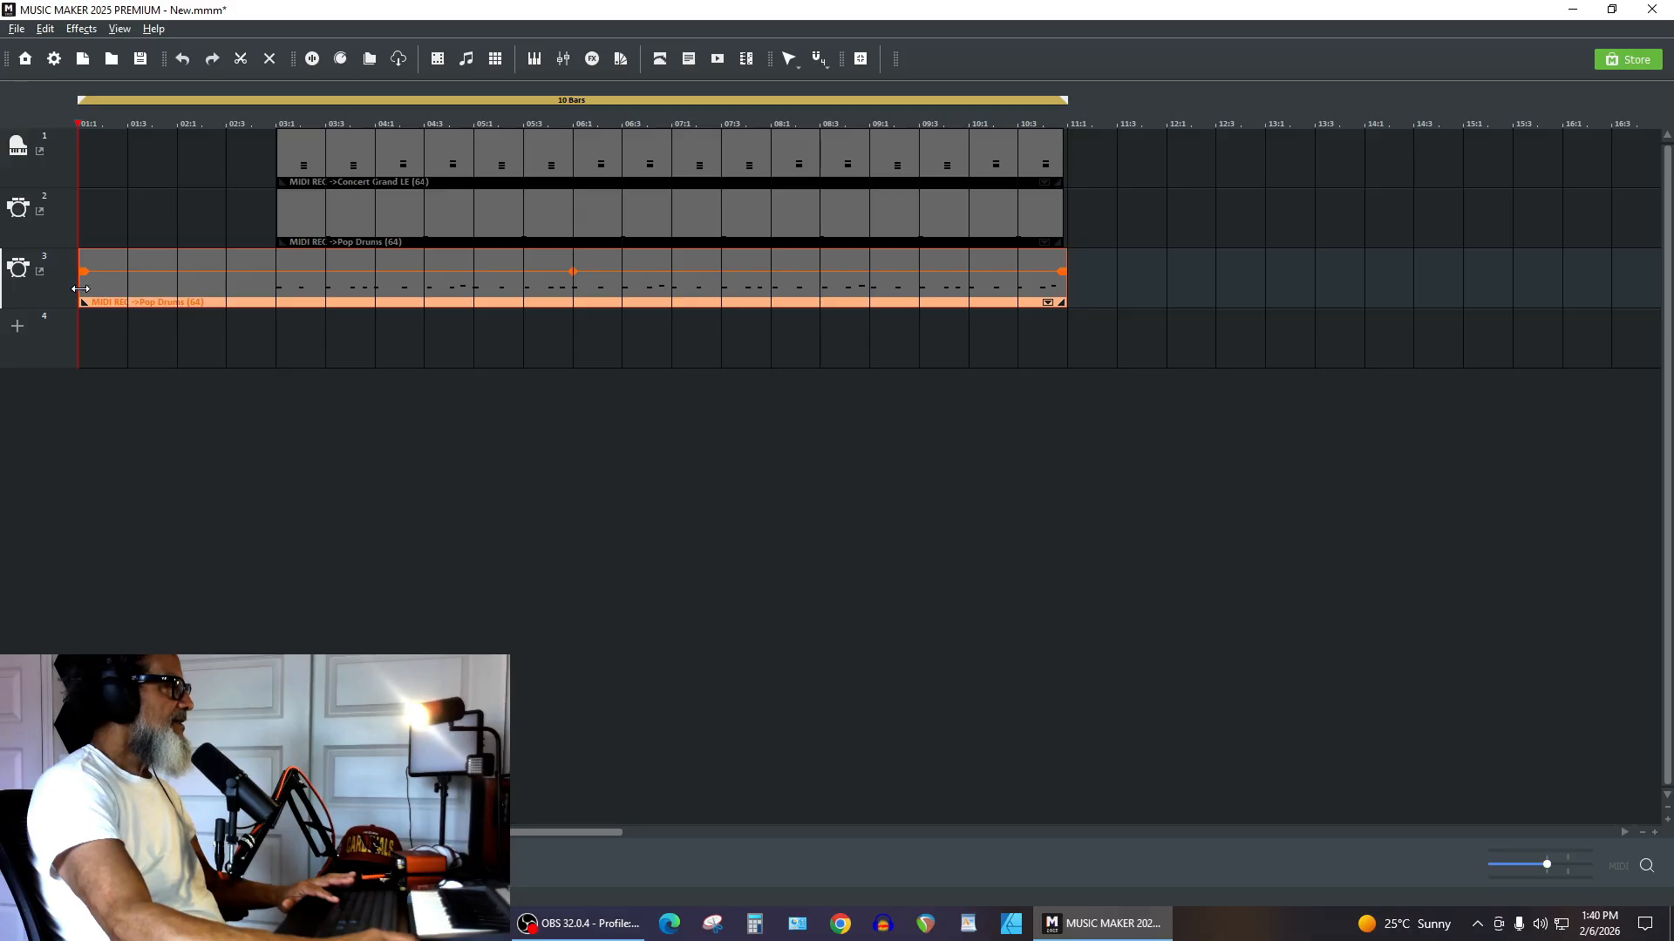
drag(80, 289, 266, 276)
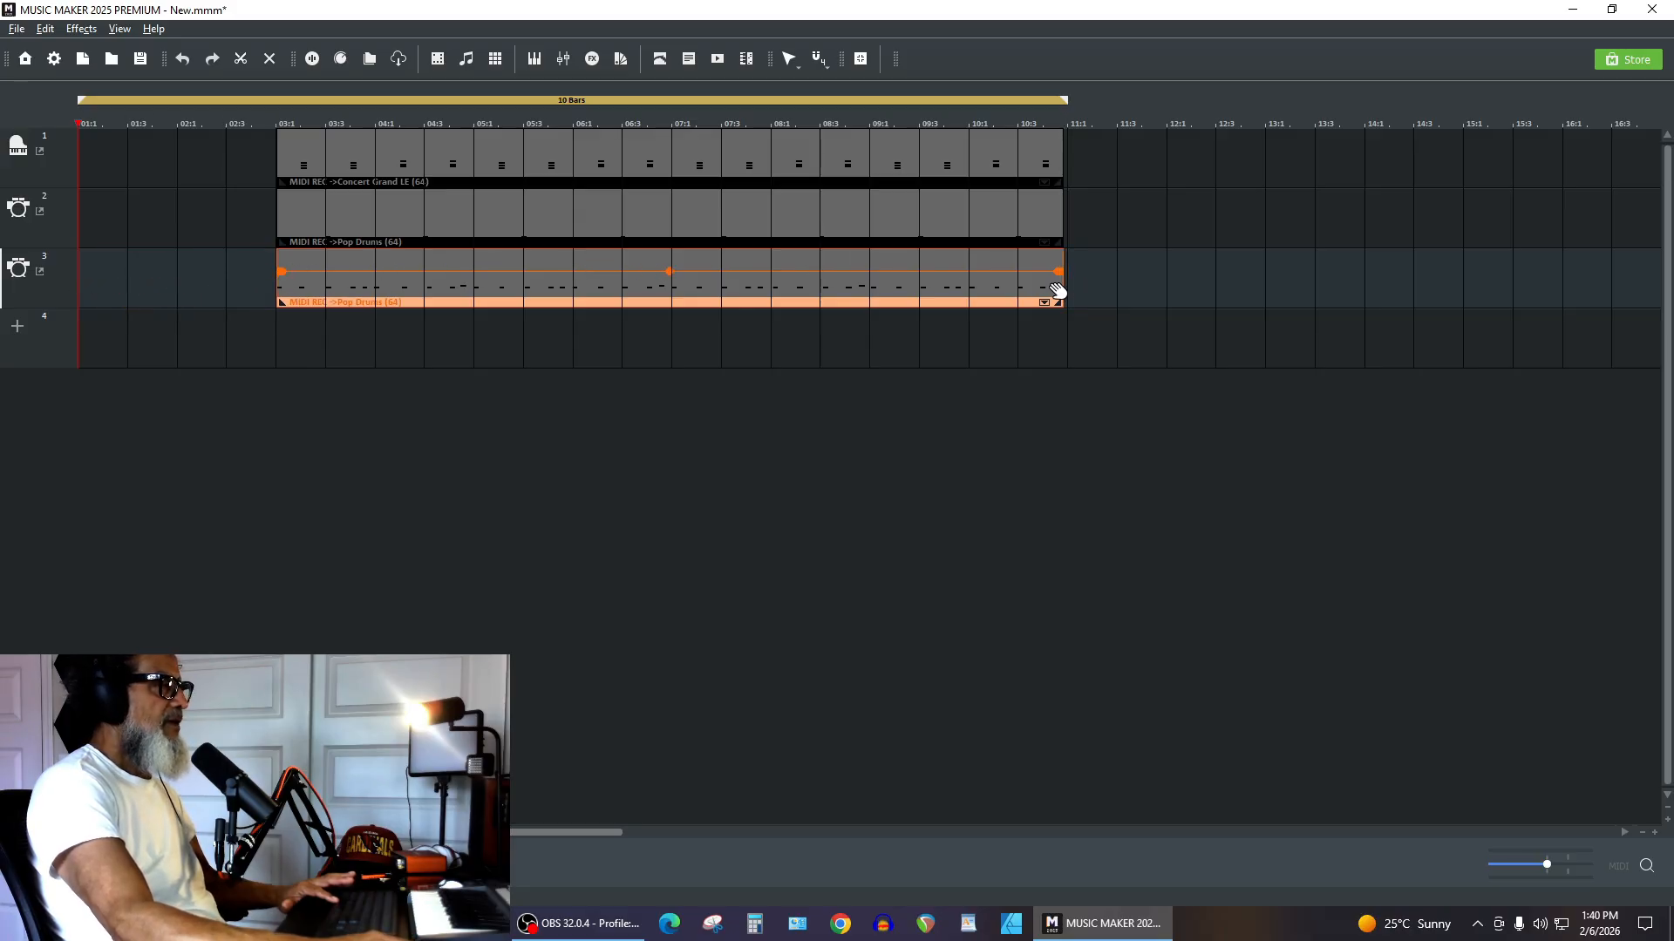
Play back the arrangement and raise the volume of the drum clip on track 3 slightly.
key(space)
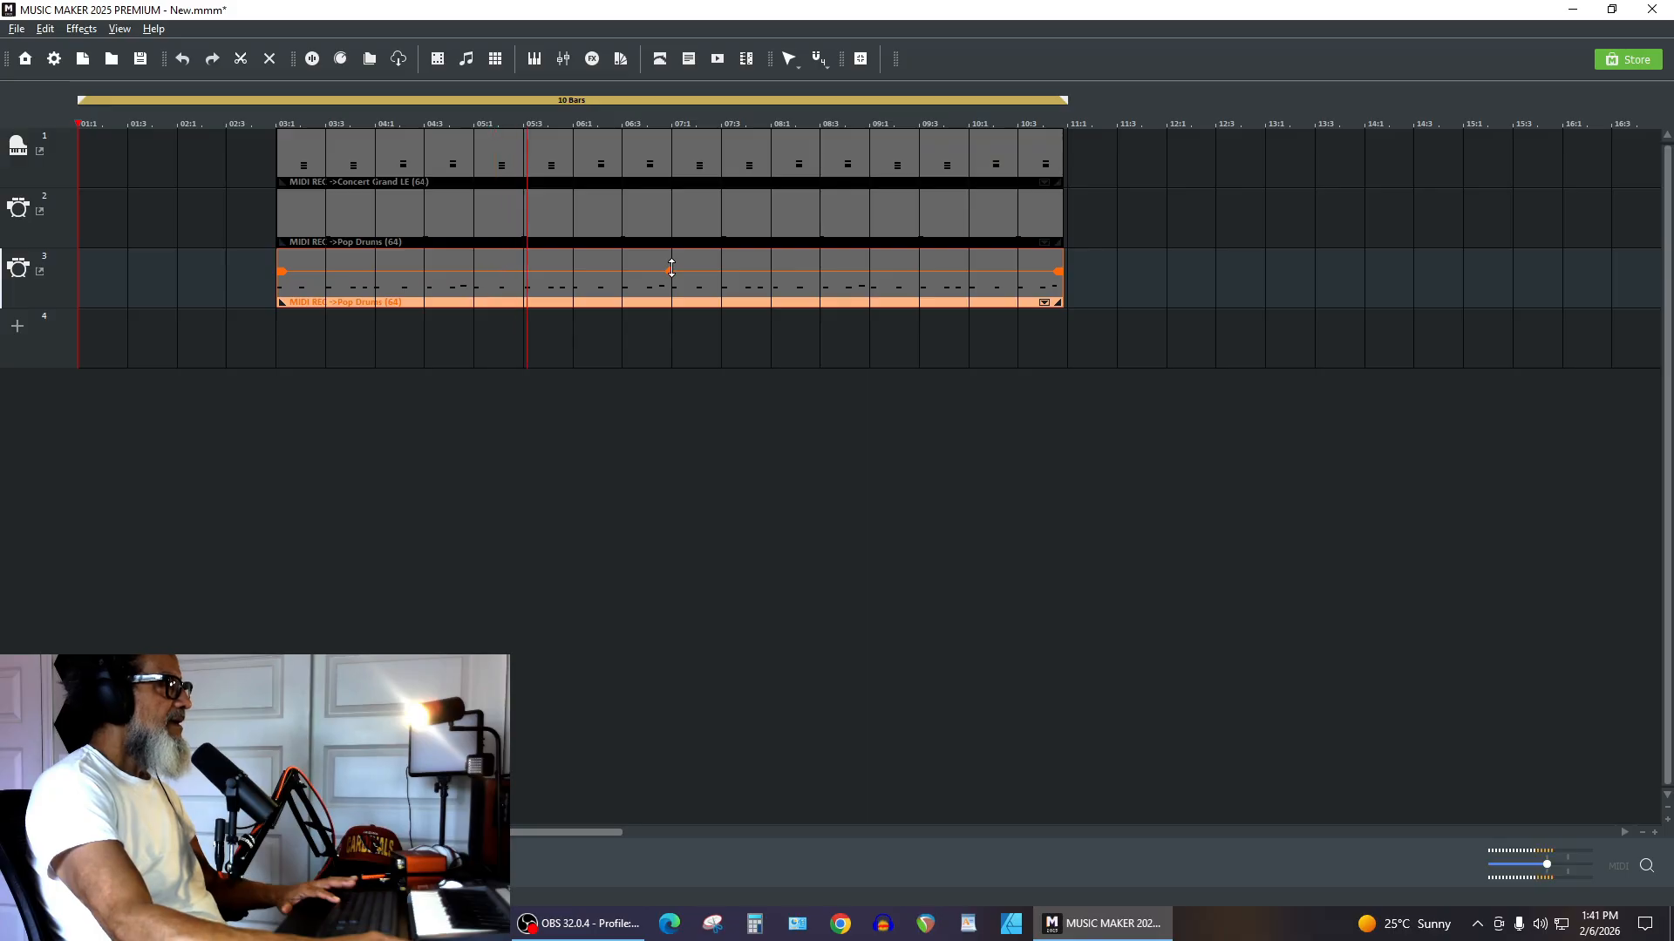
drag(671, 267, 669, 262)
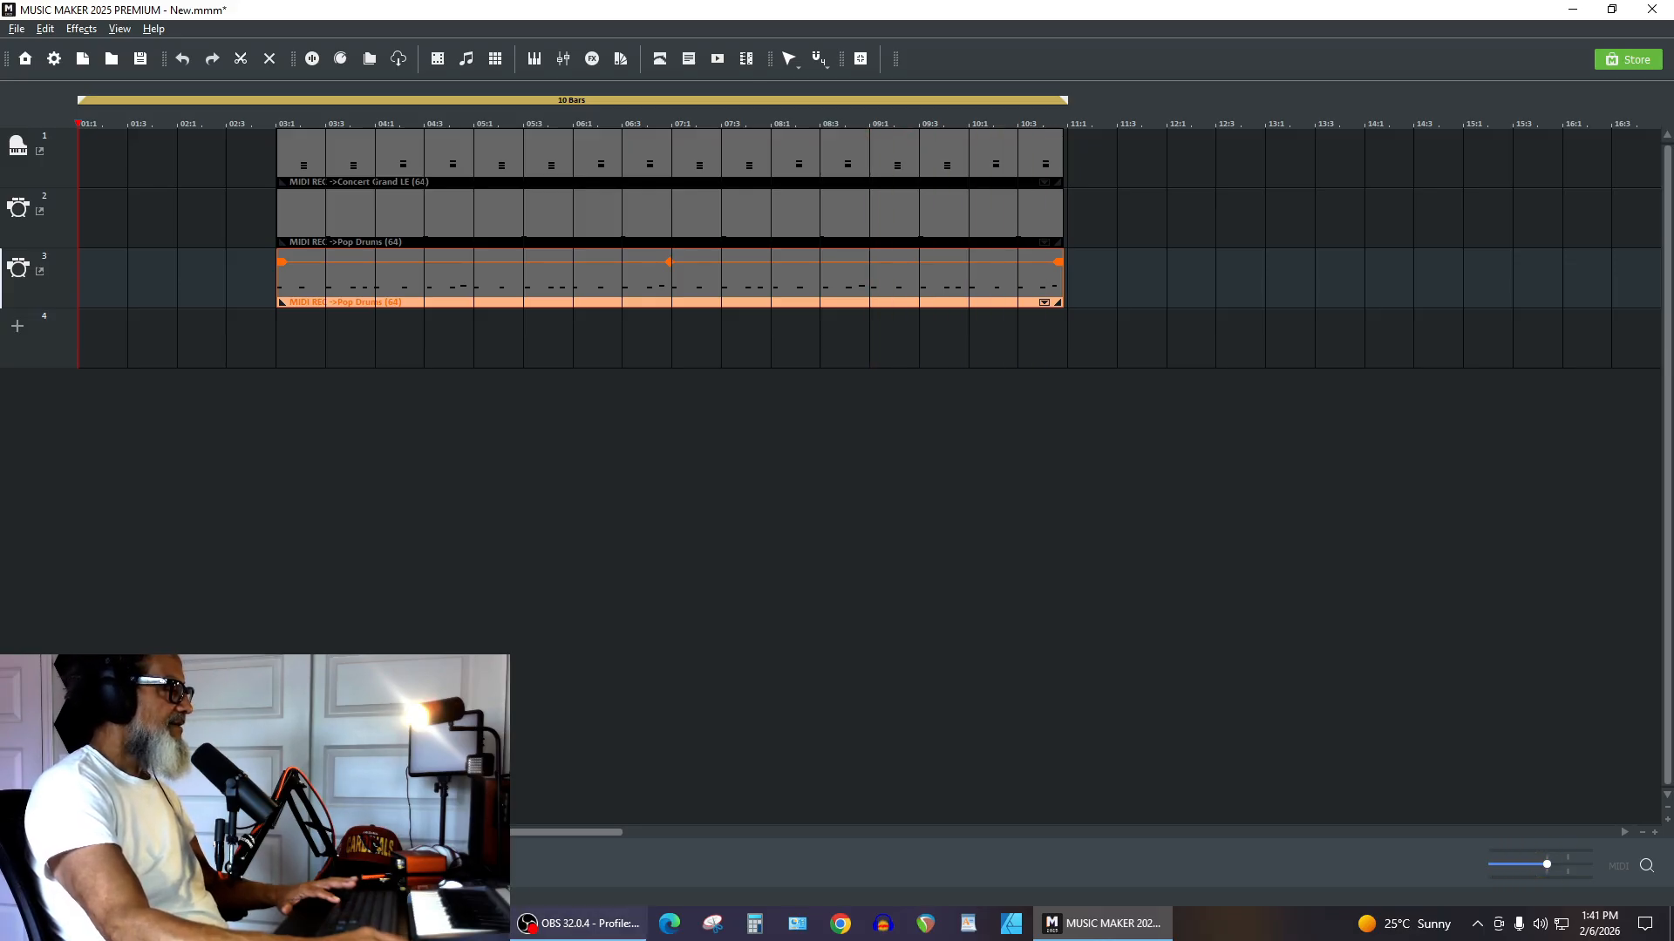
click(1255, 323)
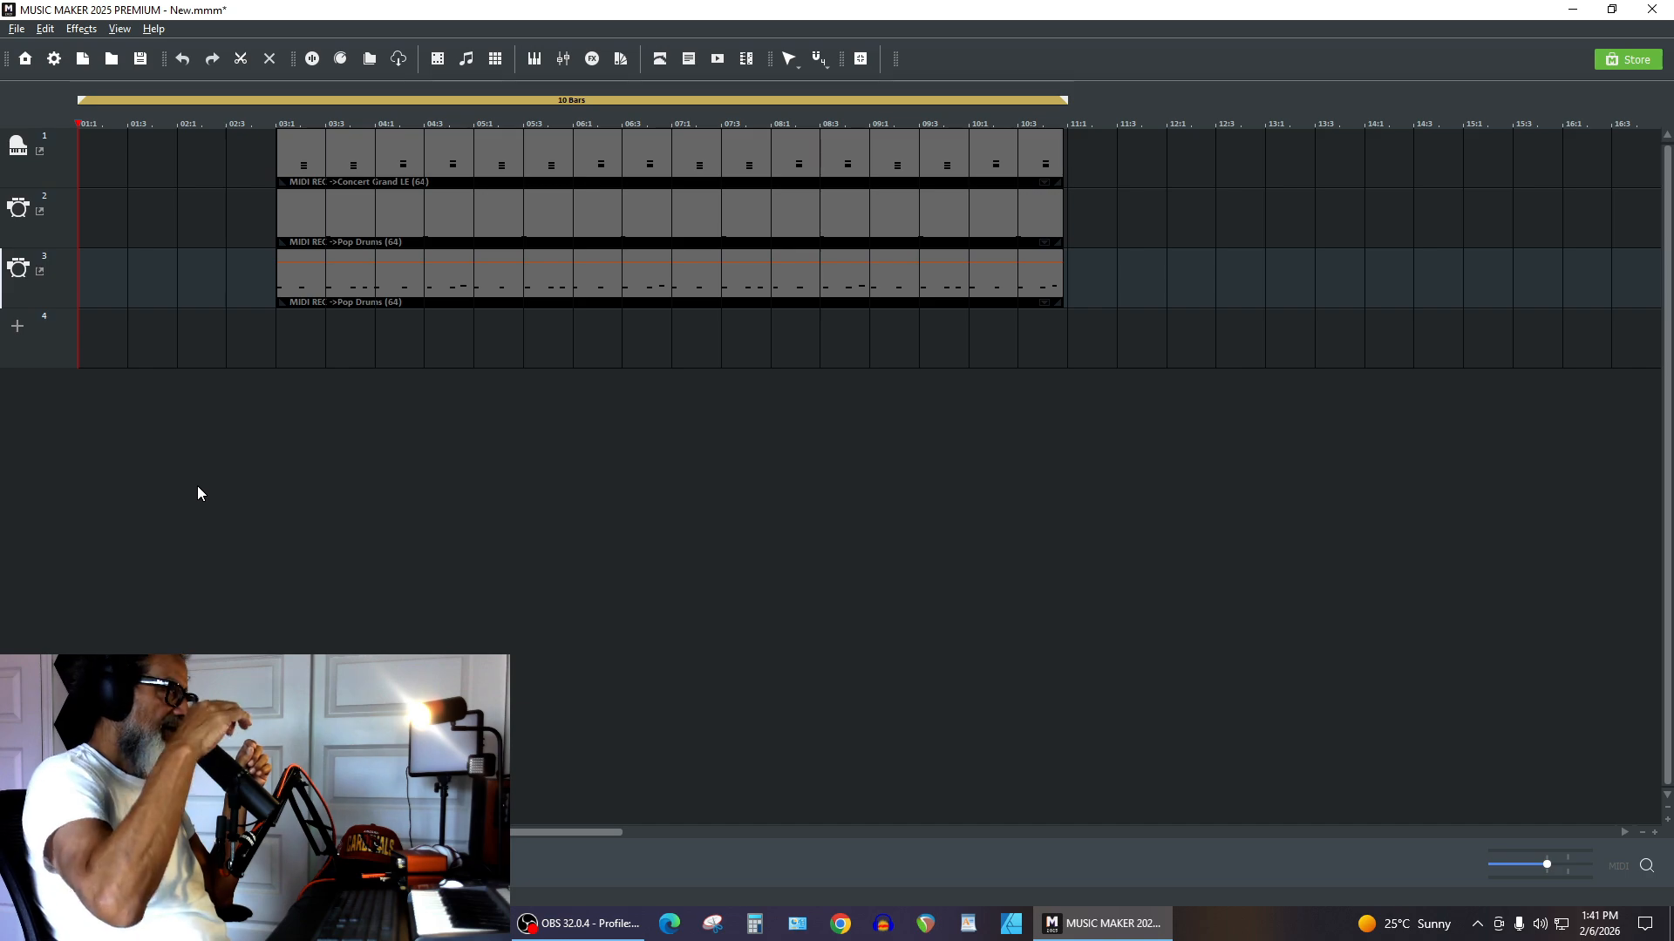
Load the Pop Drums Funky instrument on track 4 and set its volume to 3 dB.
click(19, 328)
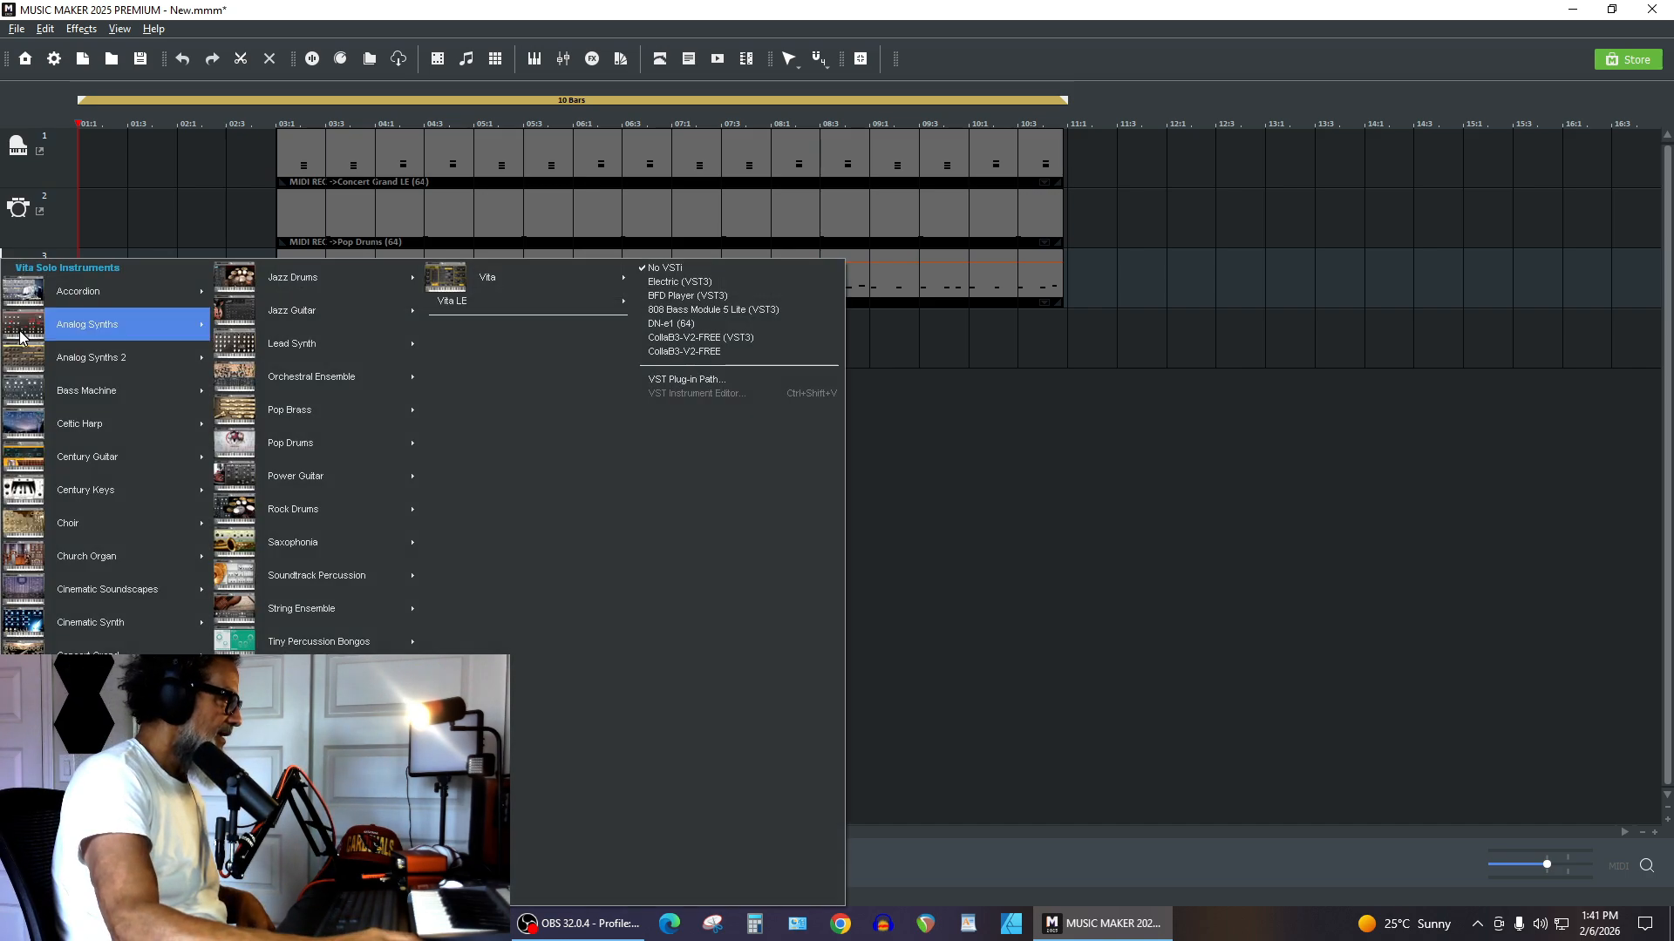
mouse_move(335, 443)
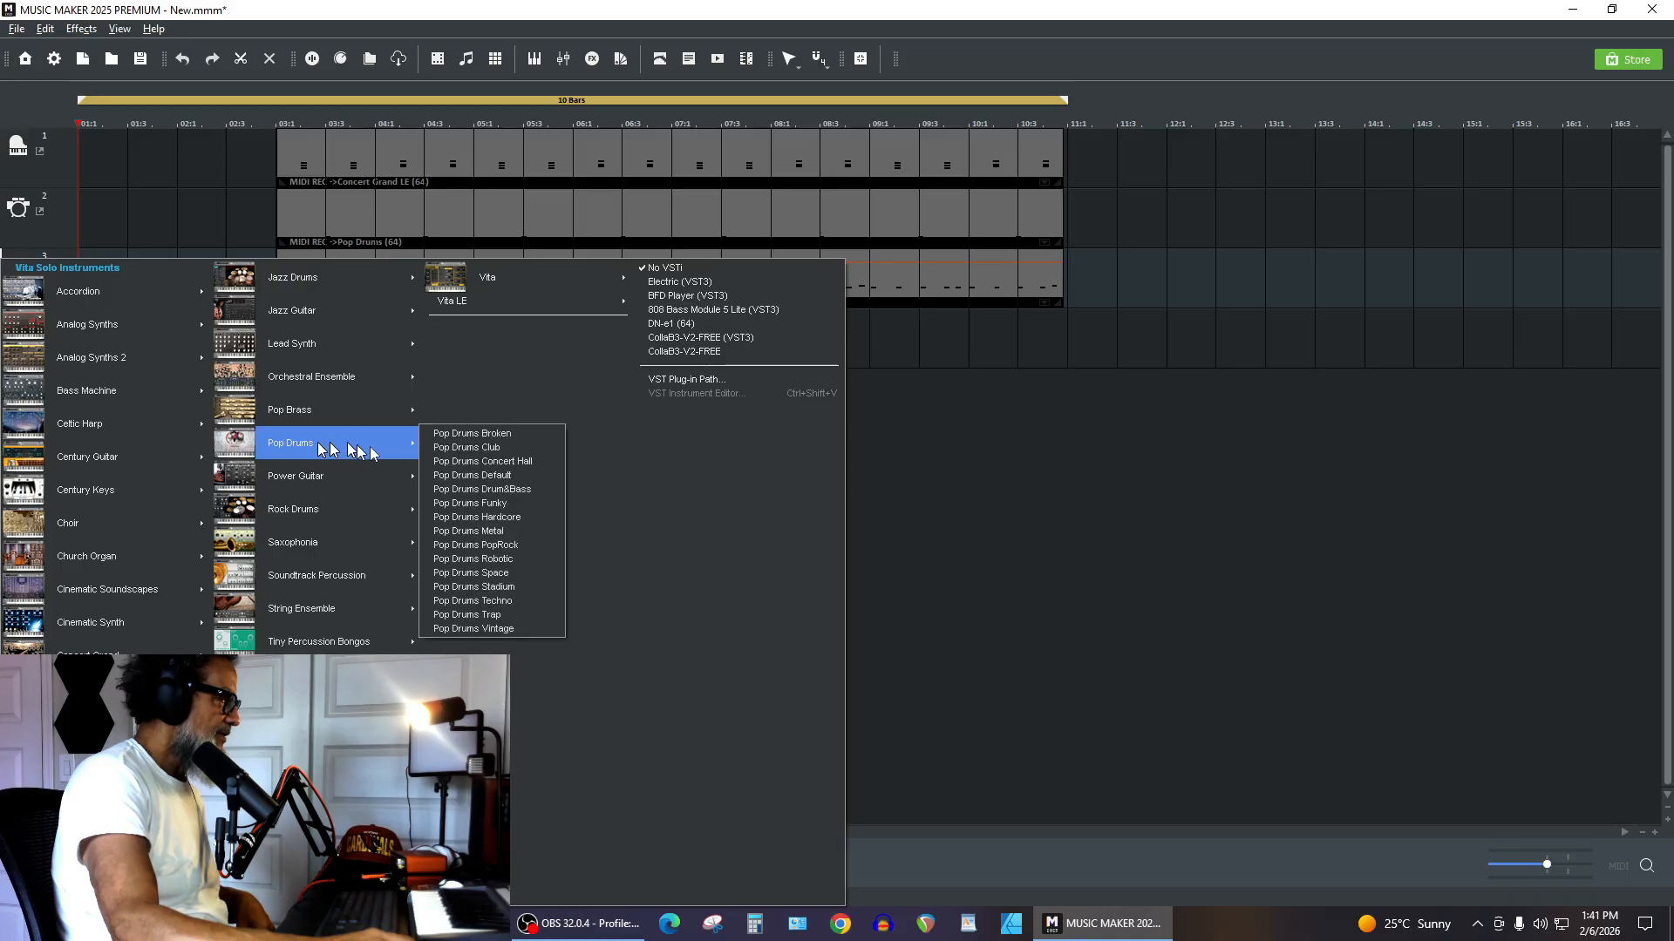
click(515, 506)
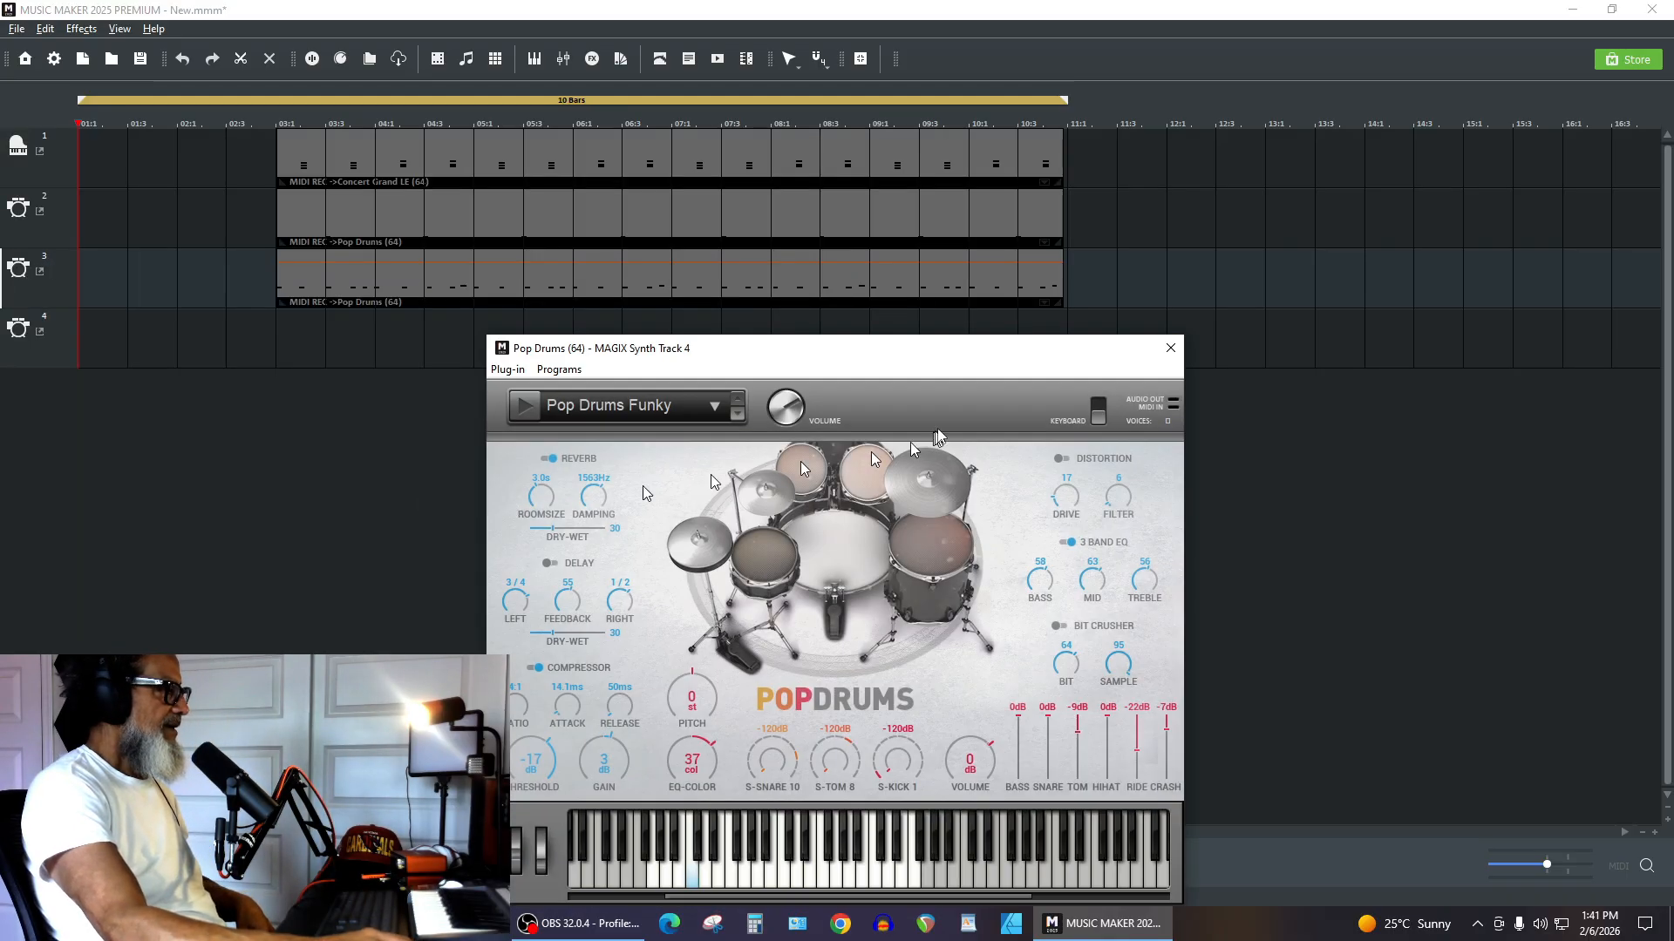
drag(1021, 352, 1015, 315)
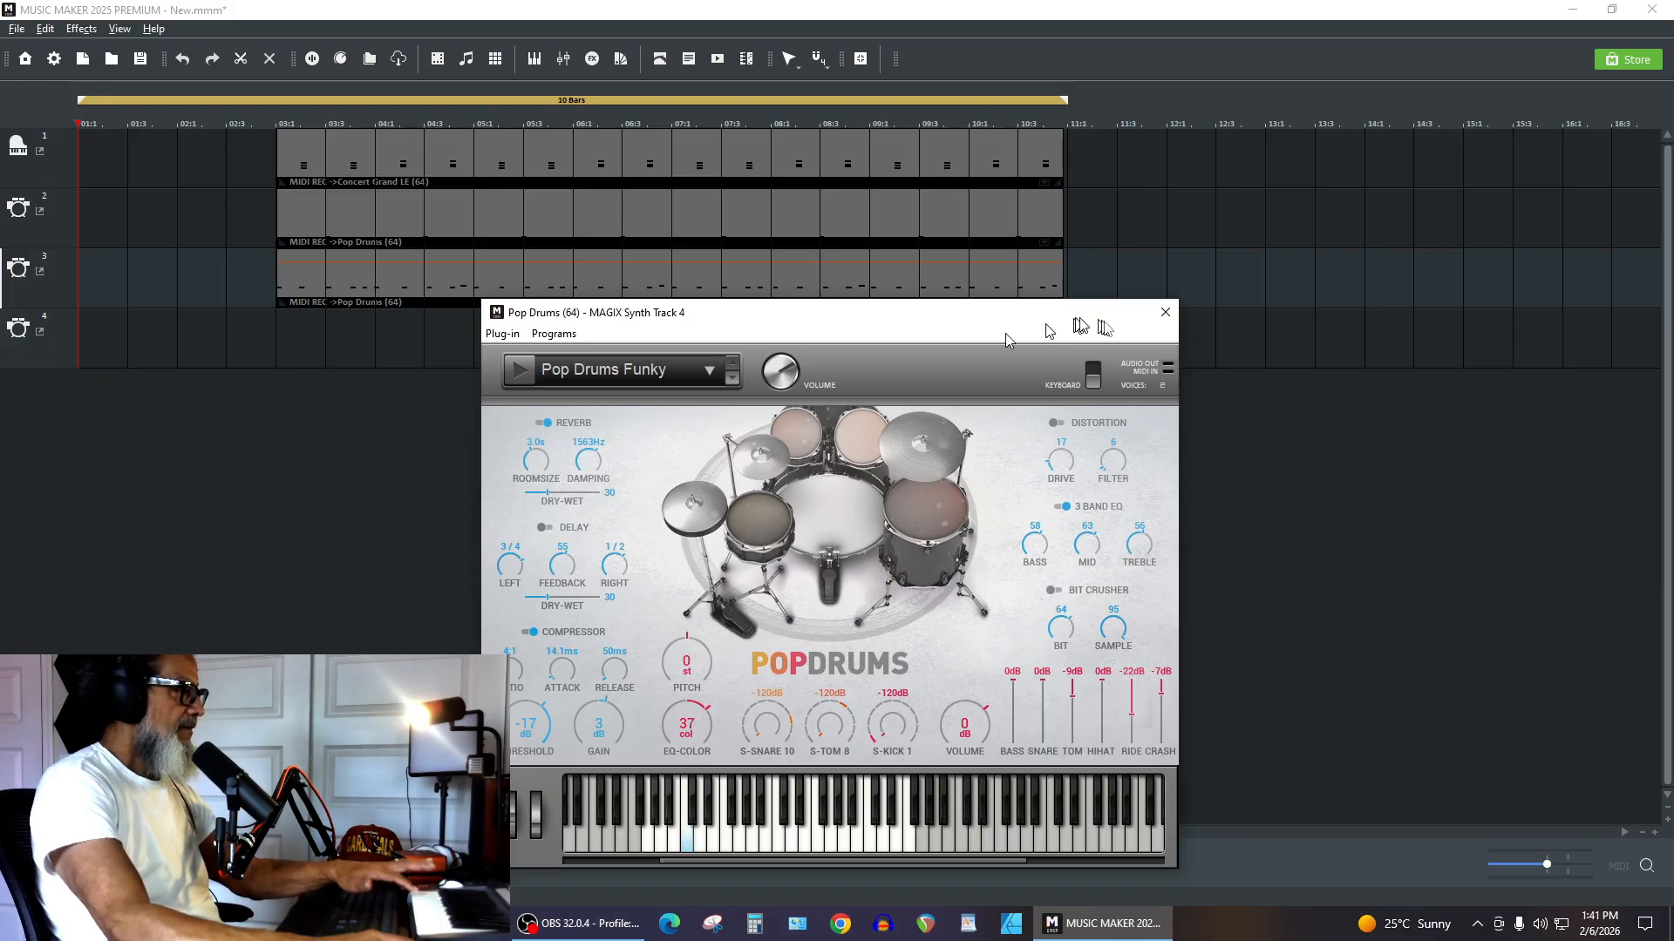
click(1166, 312)
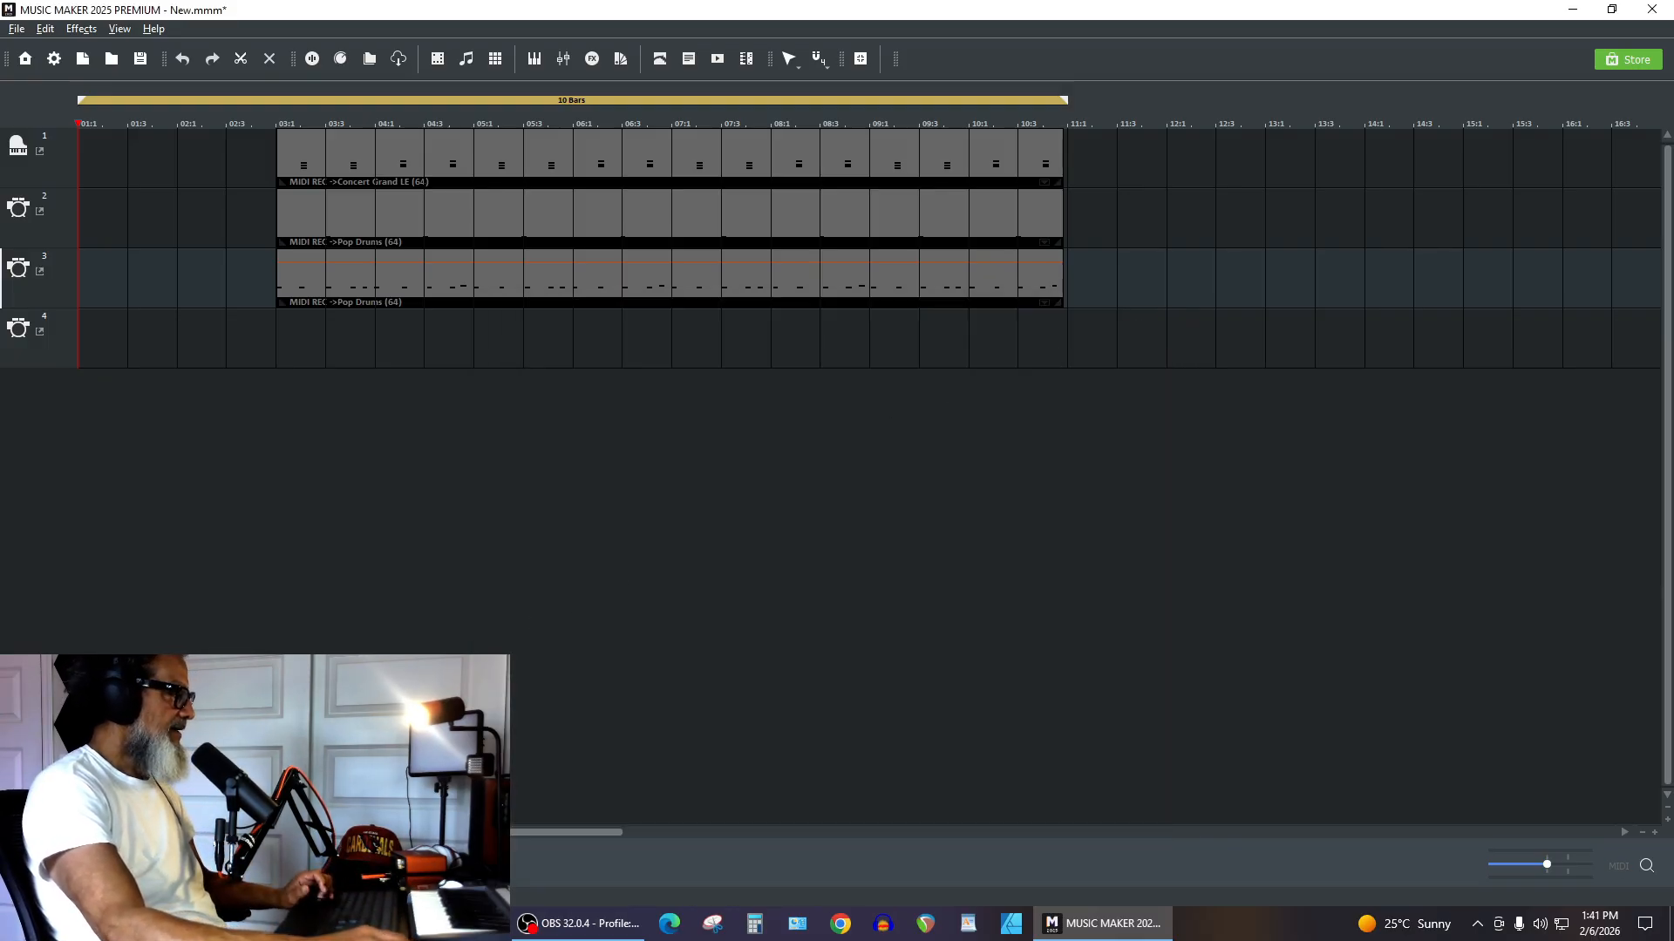
click(43, 328)
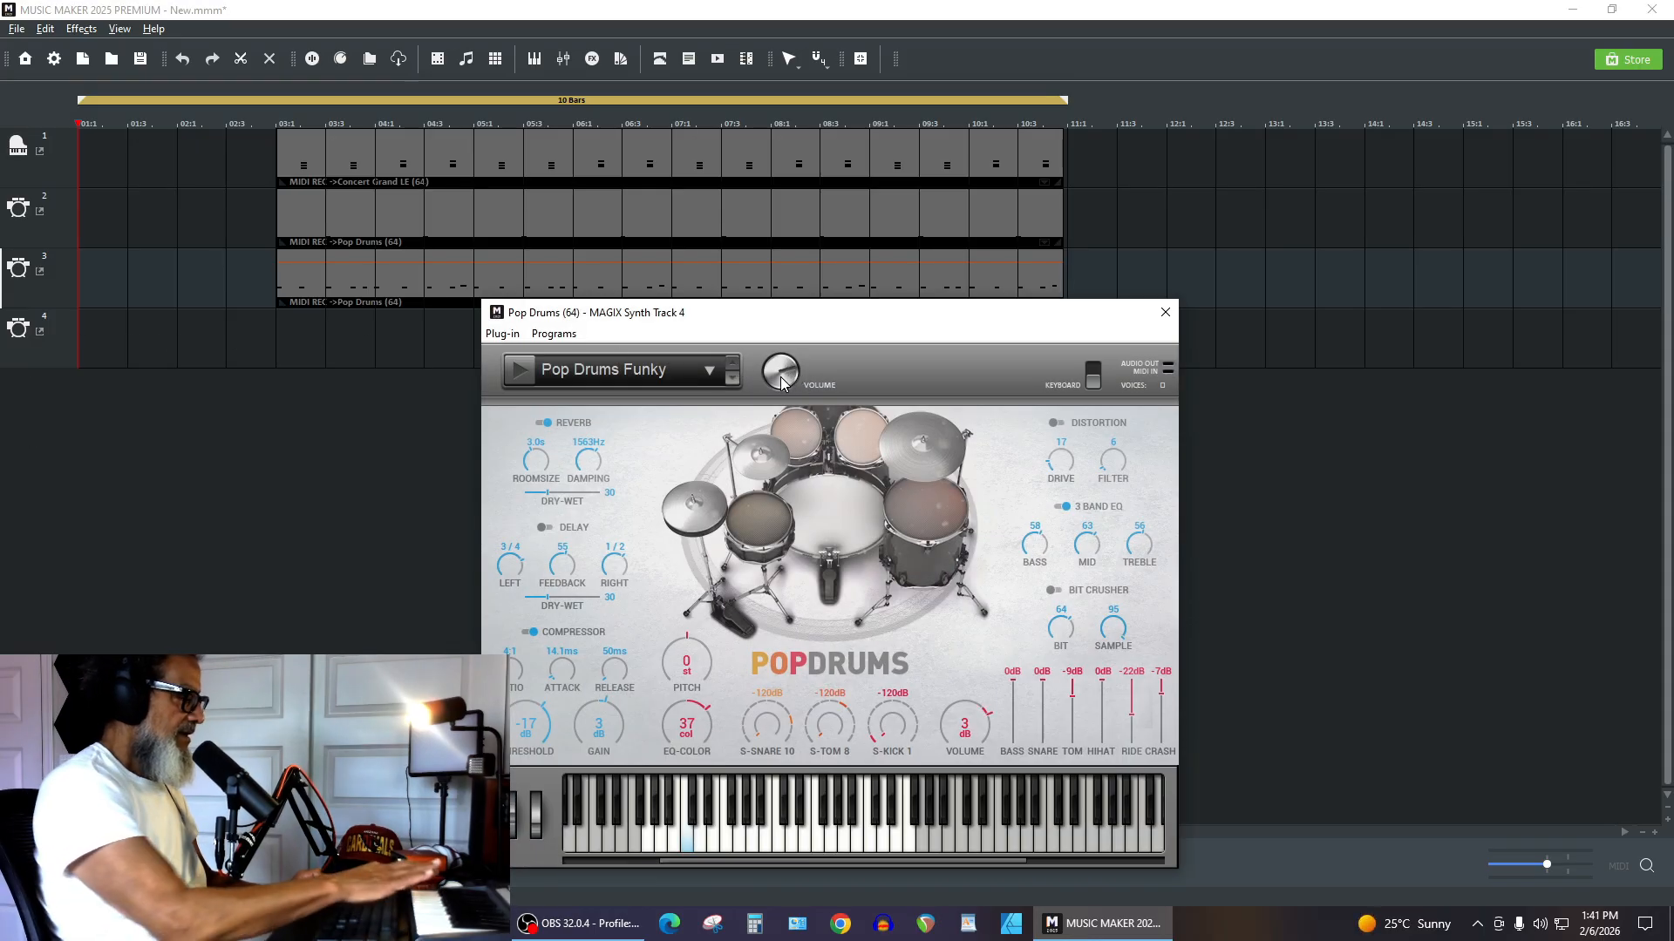
click(1165, 312)
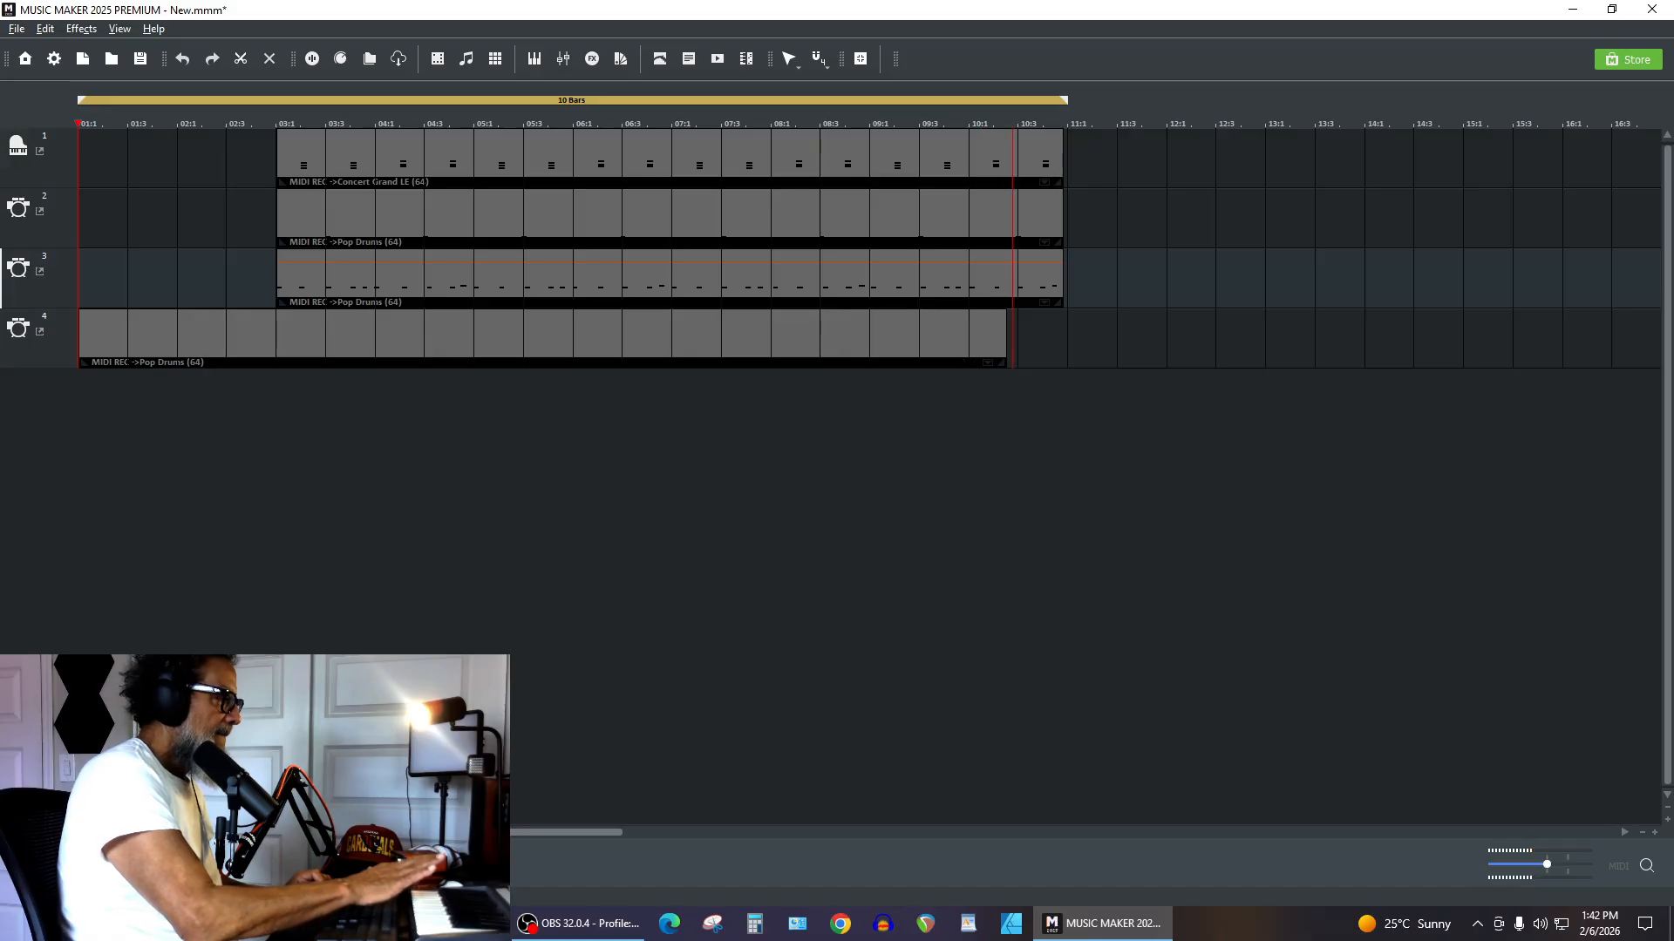
Record a Pop Drums part on track 4, trim the clip to match the clips above from bar 3, and play it back.
key(space)
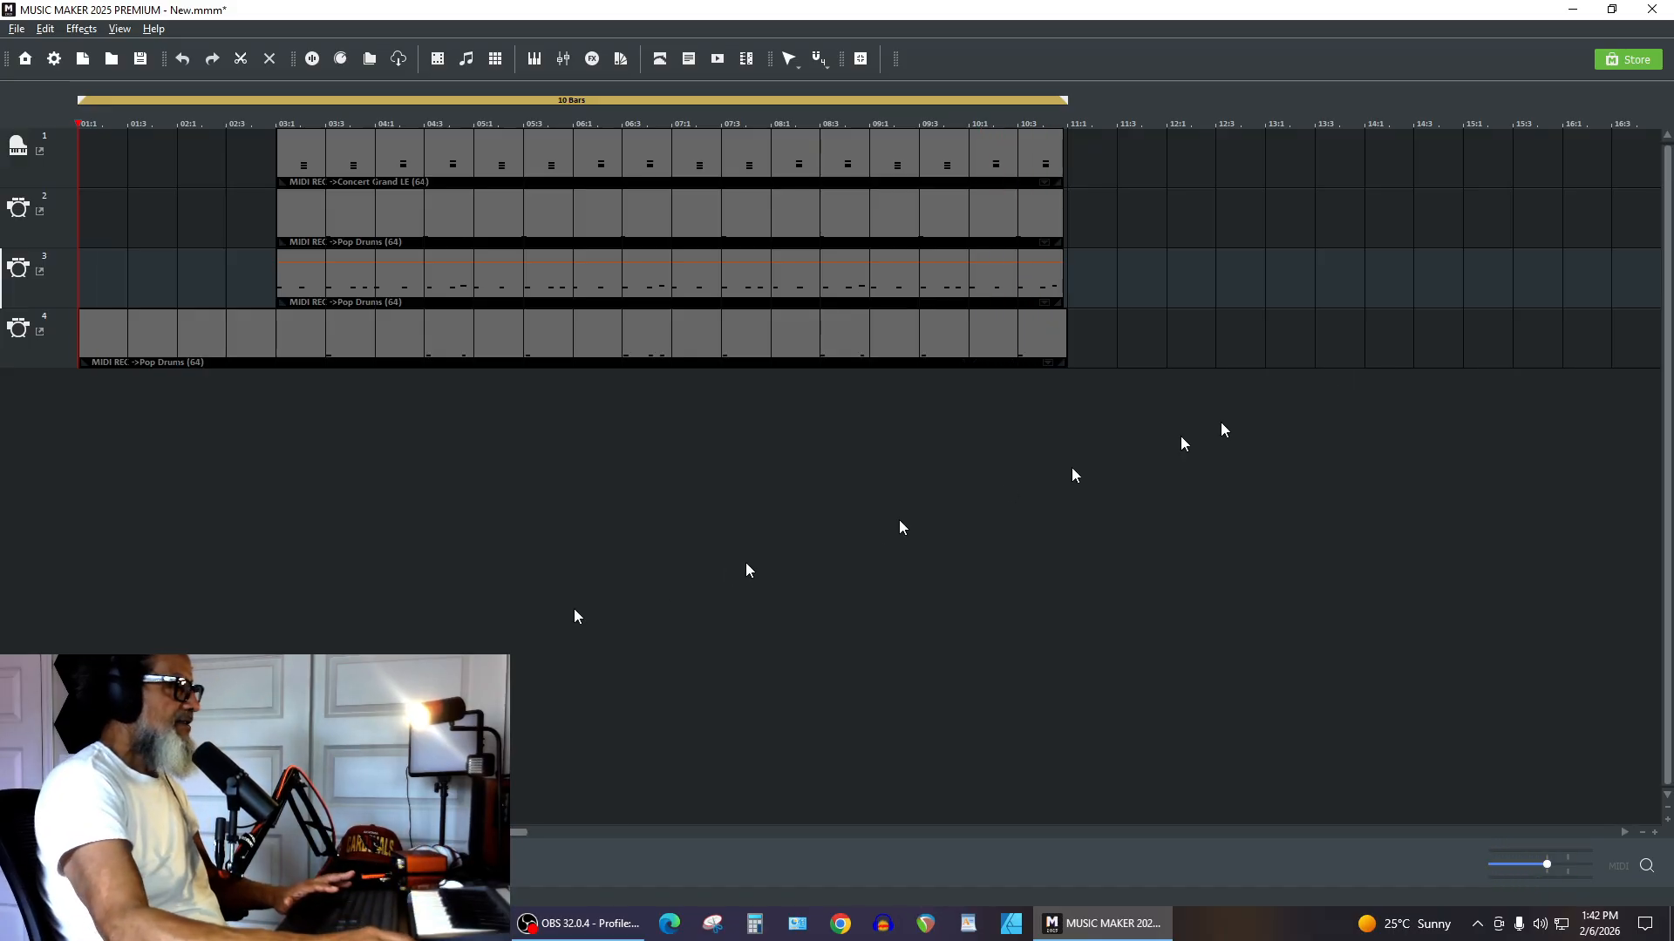
click(1061, 340)
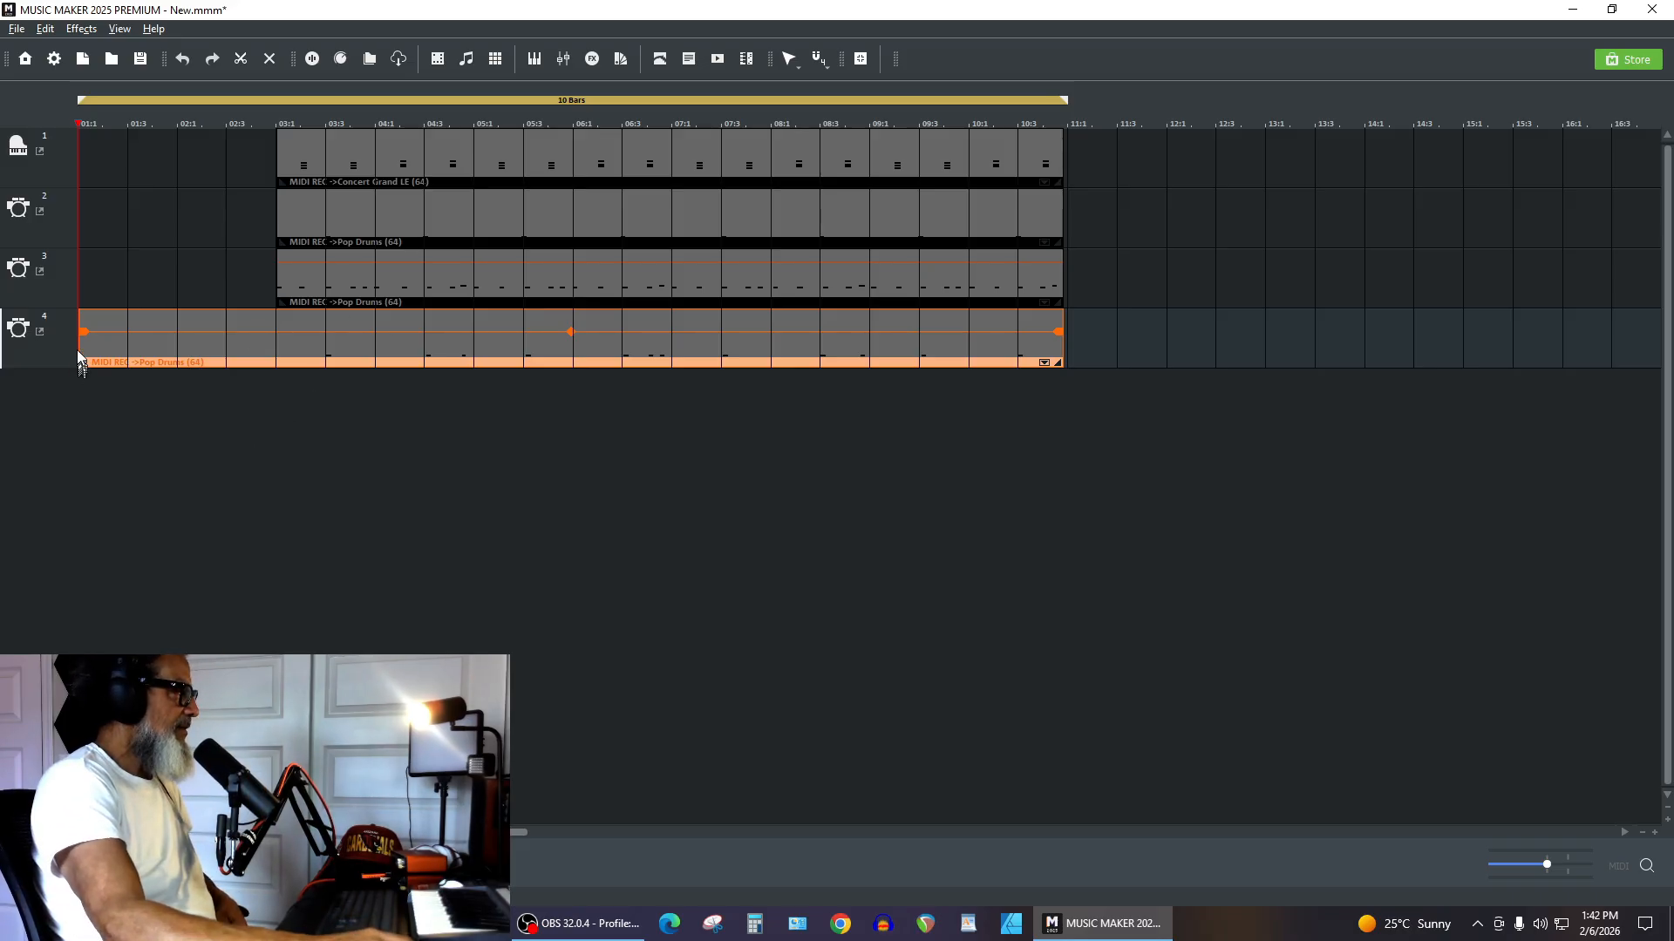
drag(77, 351, 257, 341)
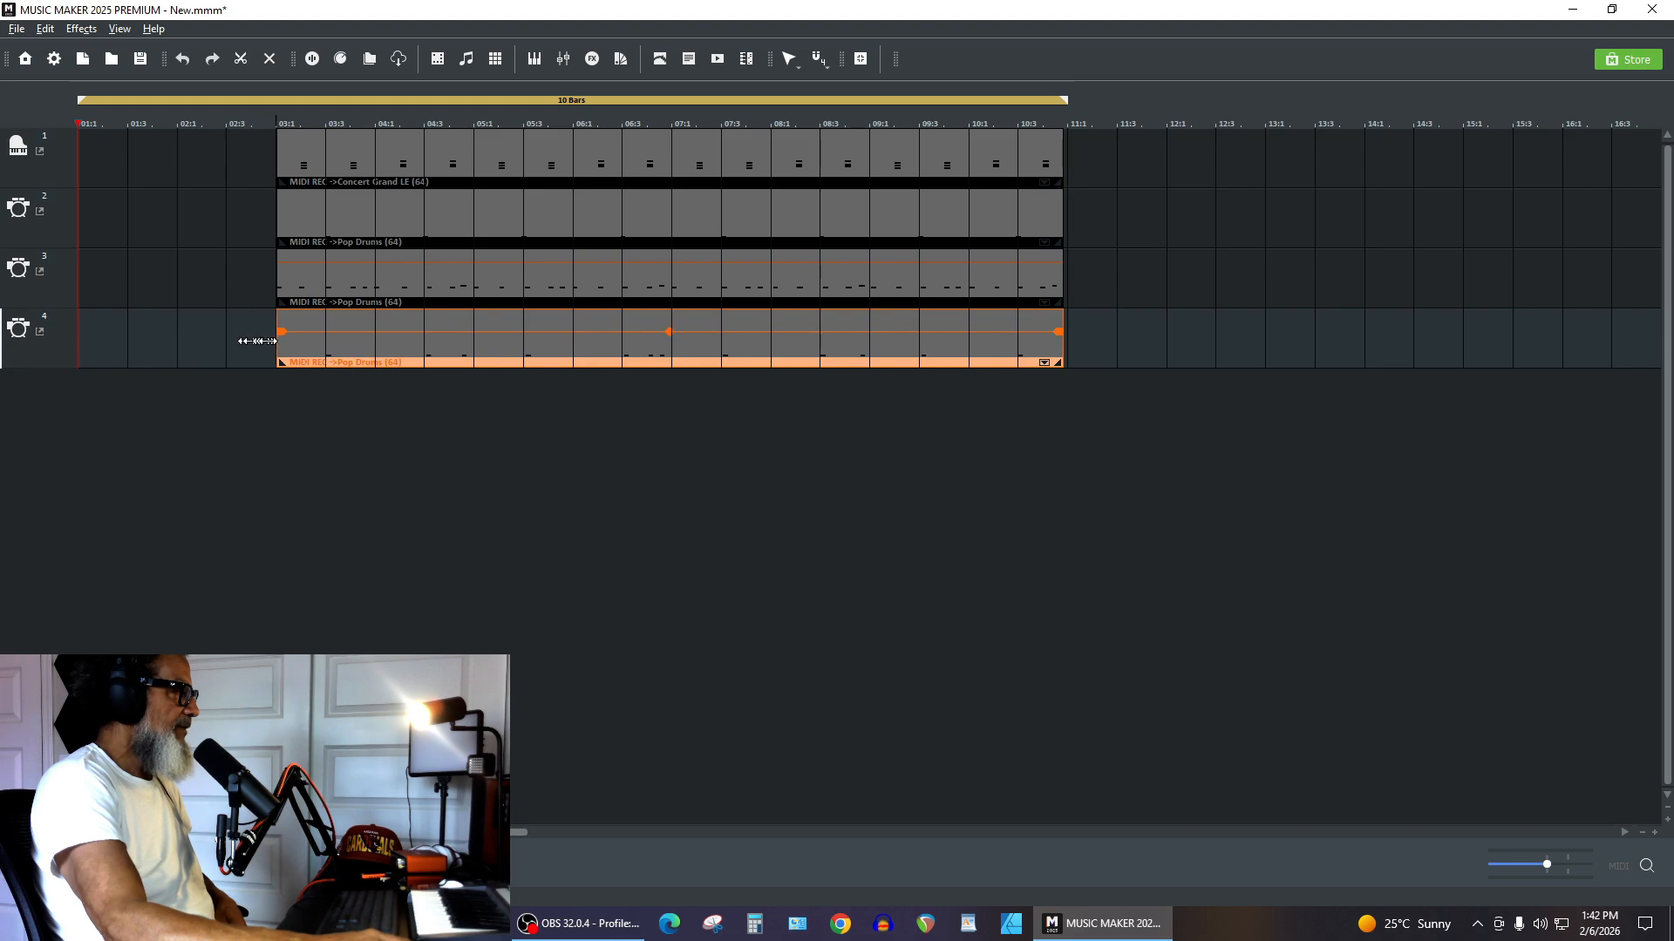
key(space)
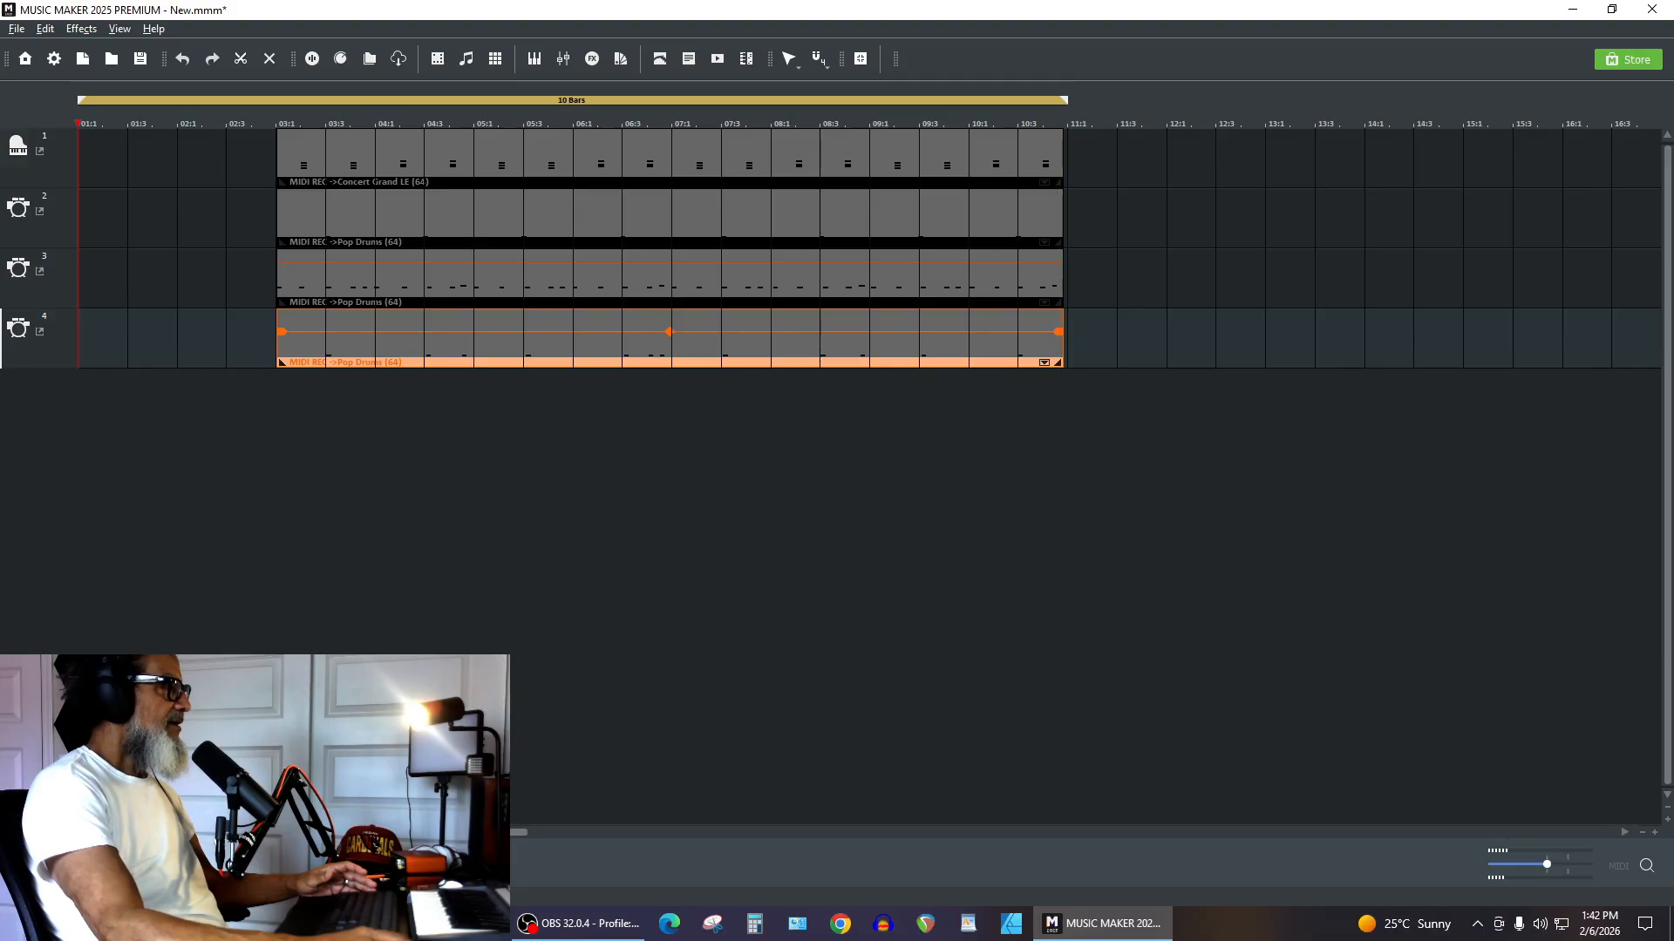
click(1226, 334)
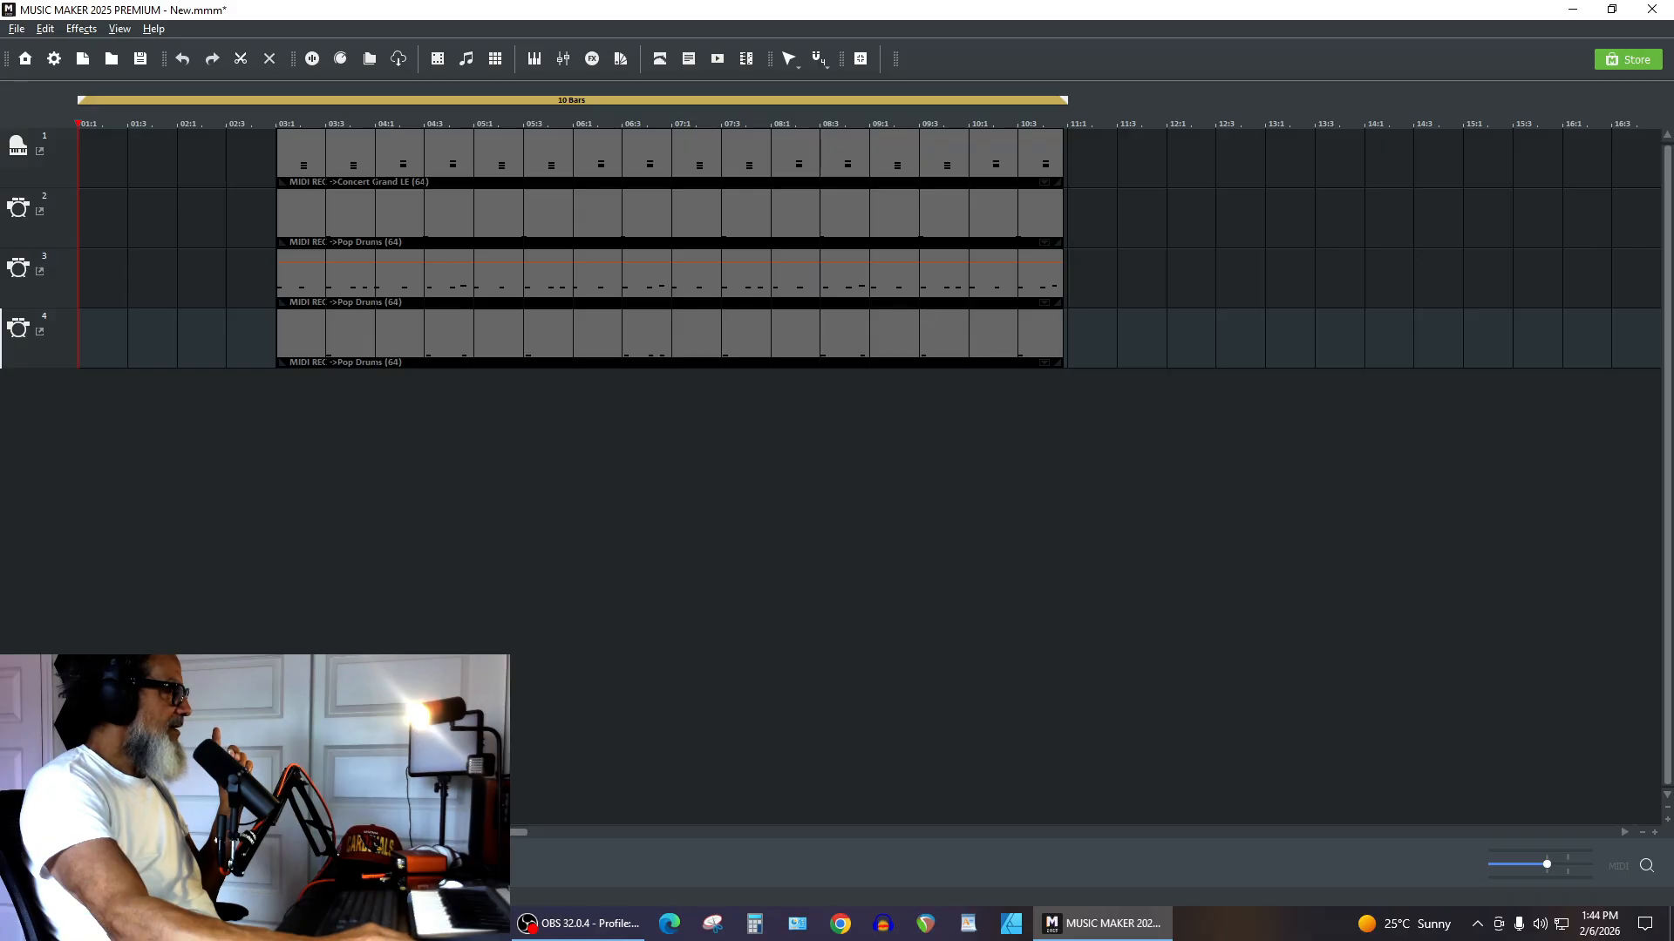
Add track 5 and load the Soft Pad A preset from the Analog Synths 2 pads on it.
click(19, 832)
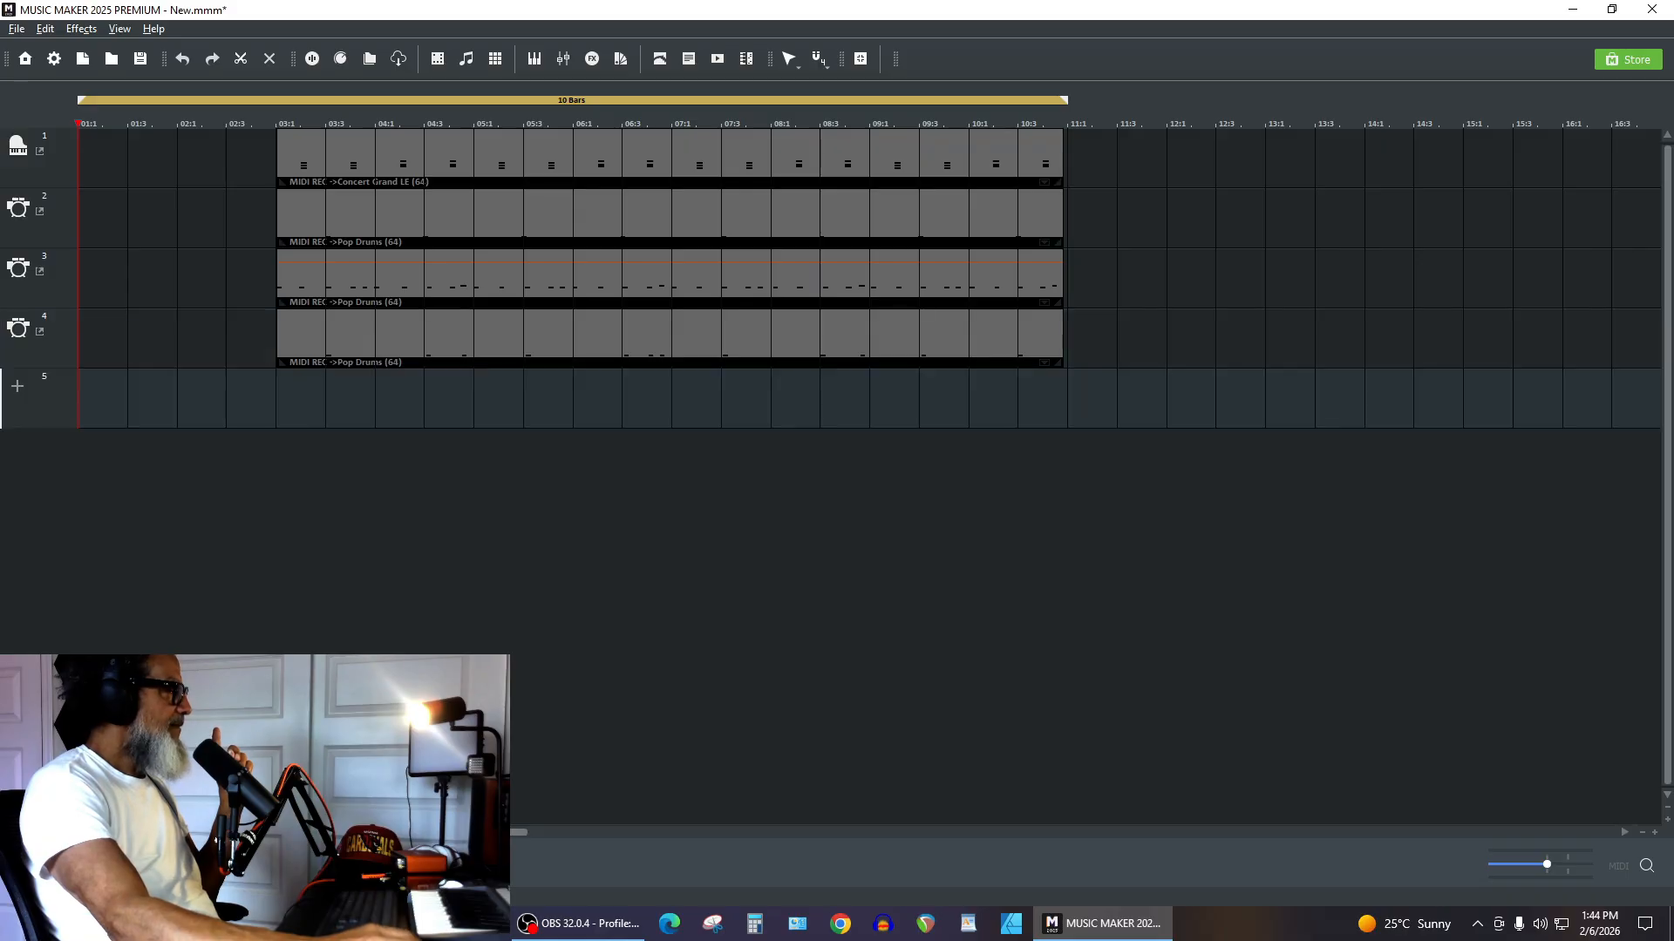
click(16, 392)
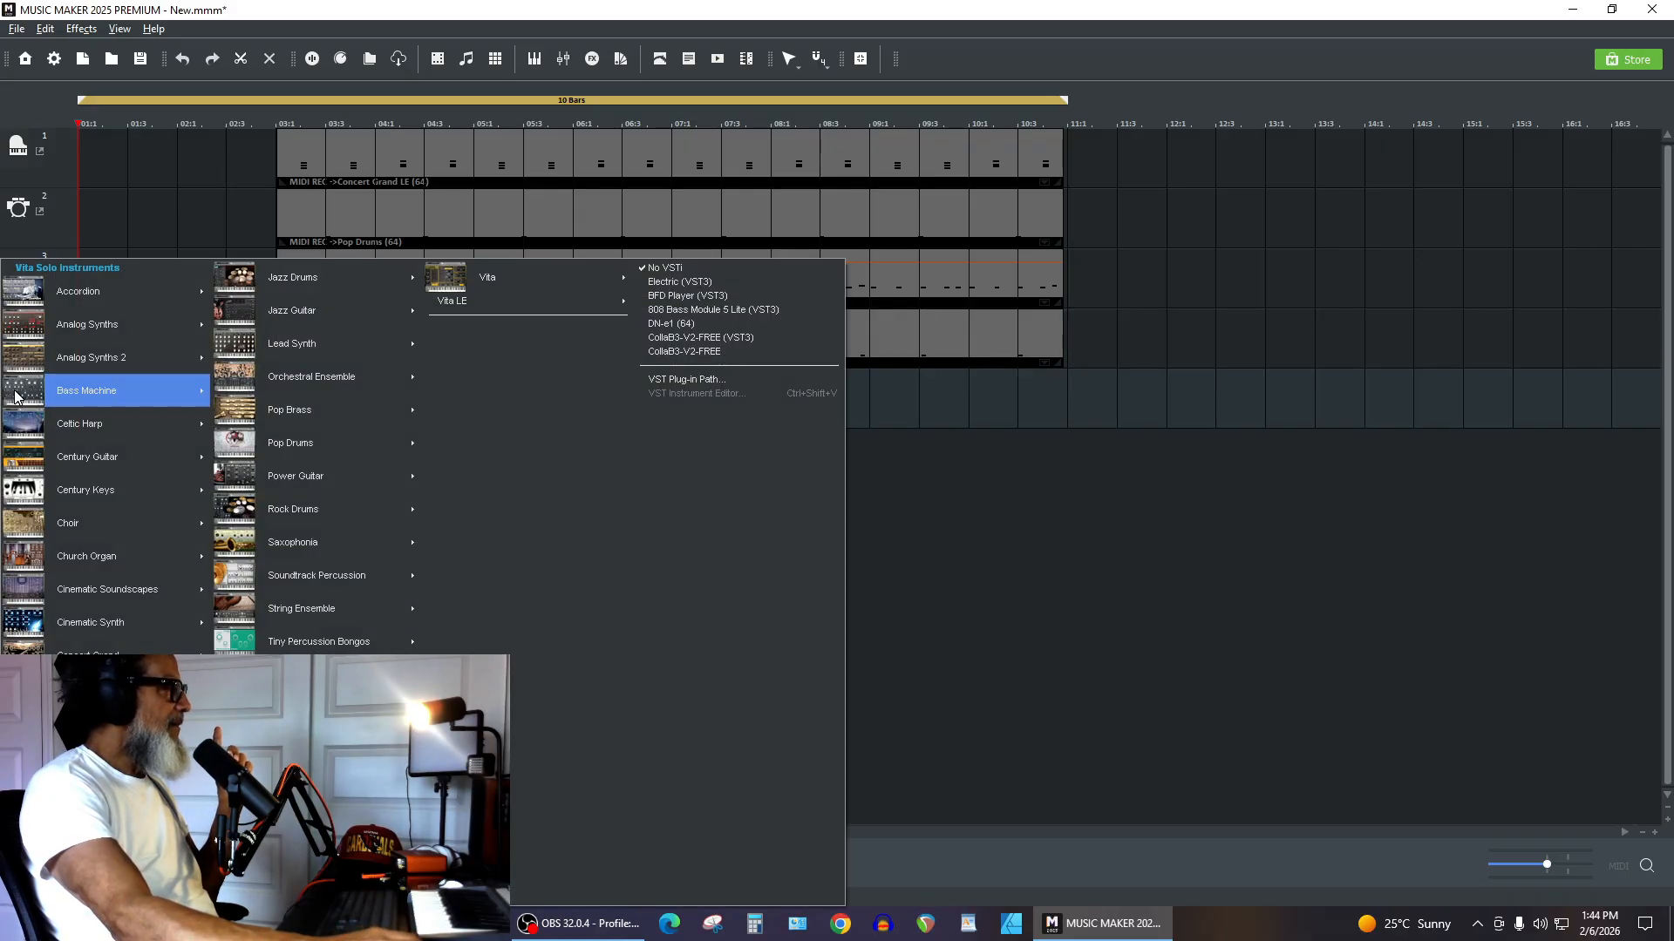
mouse_move(21, 457)
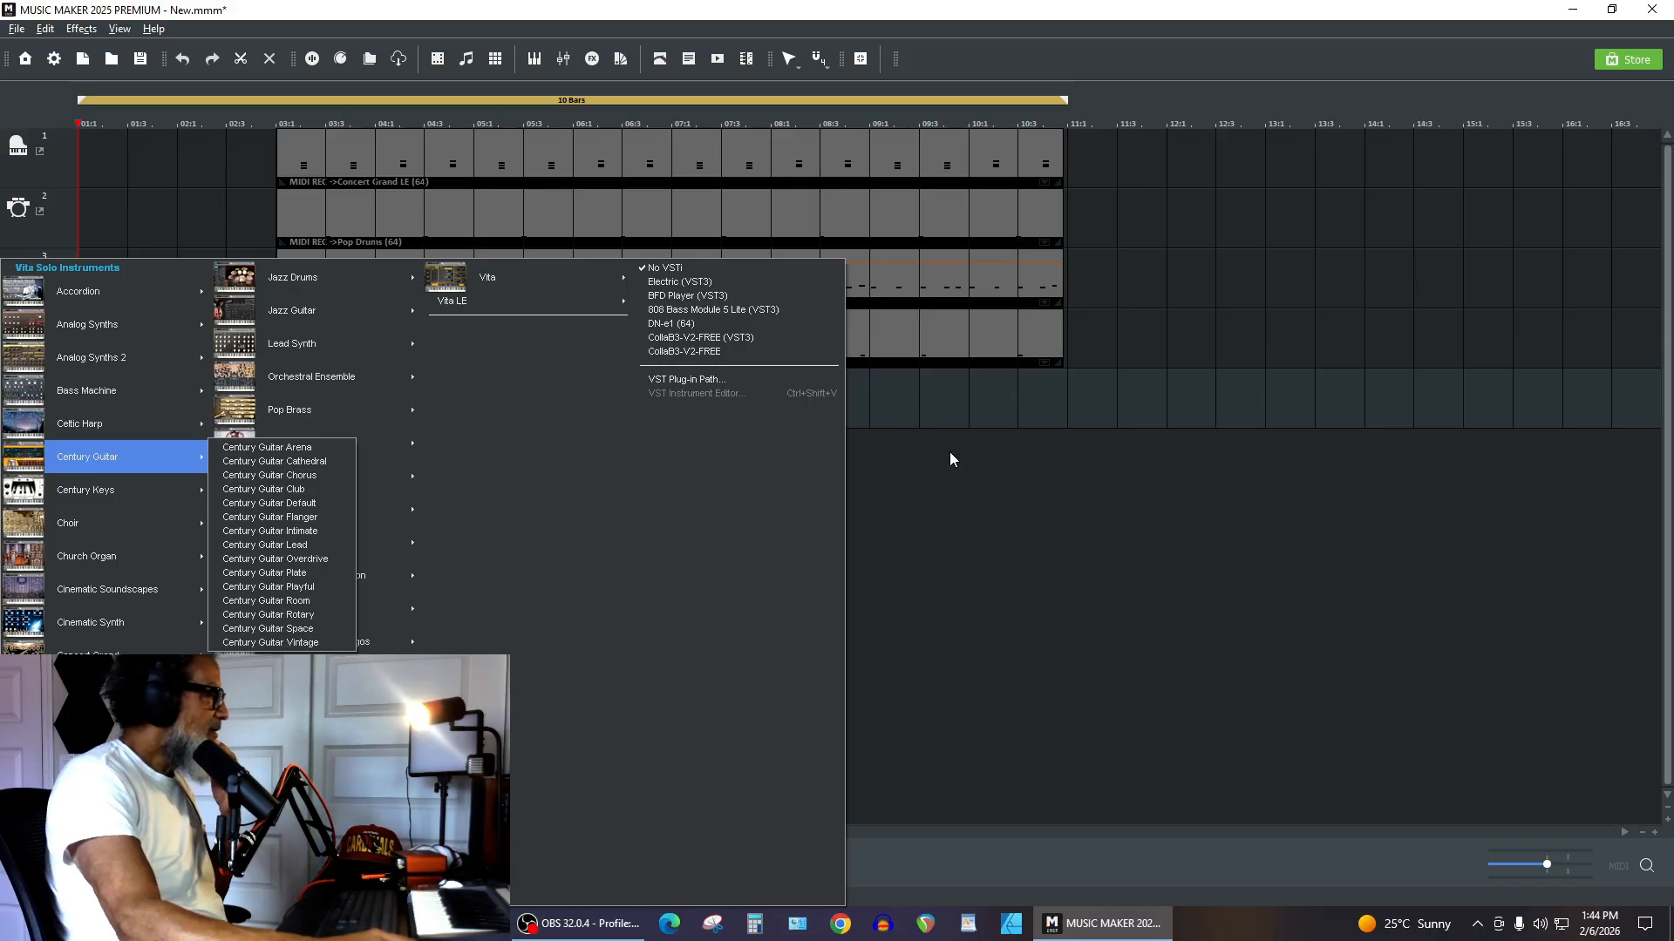
mouse_move(375, 448)
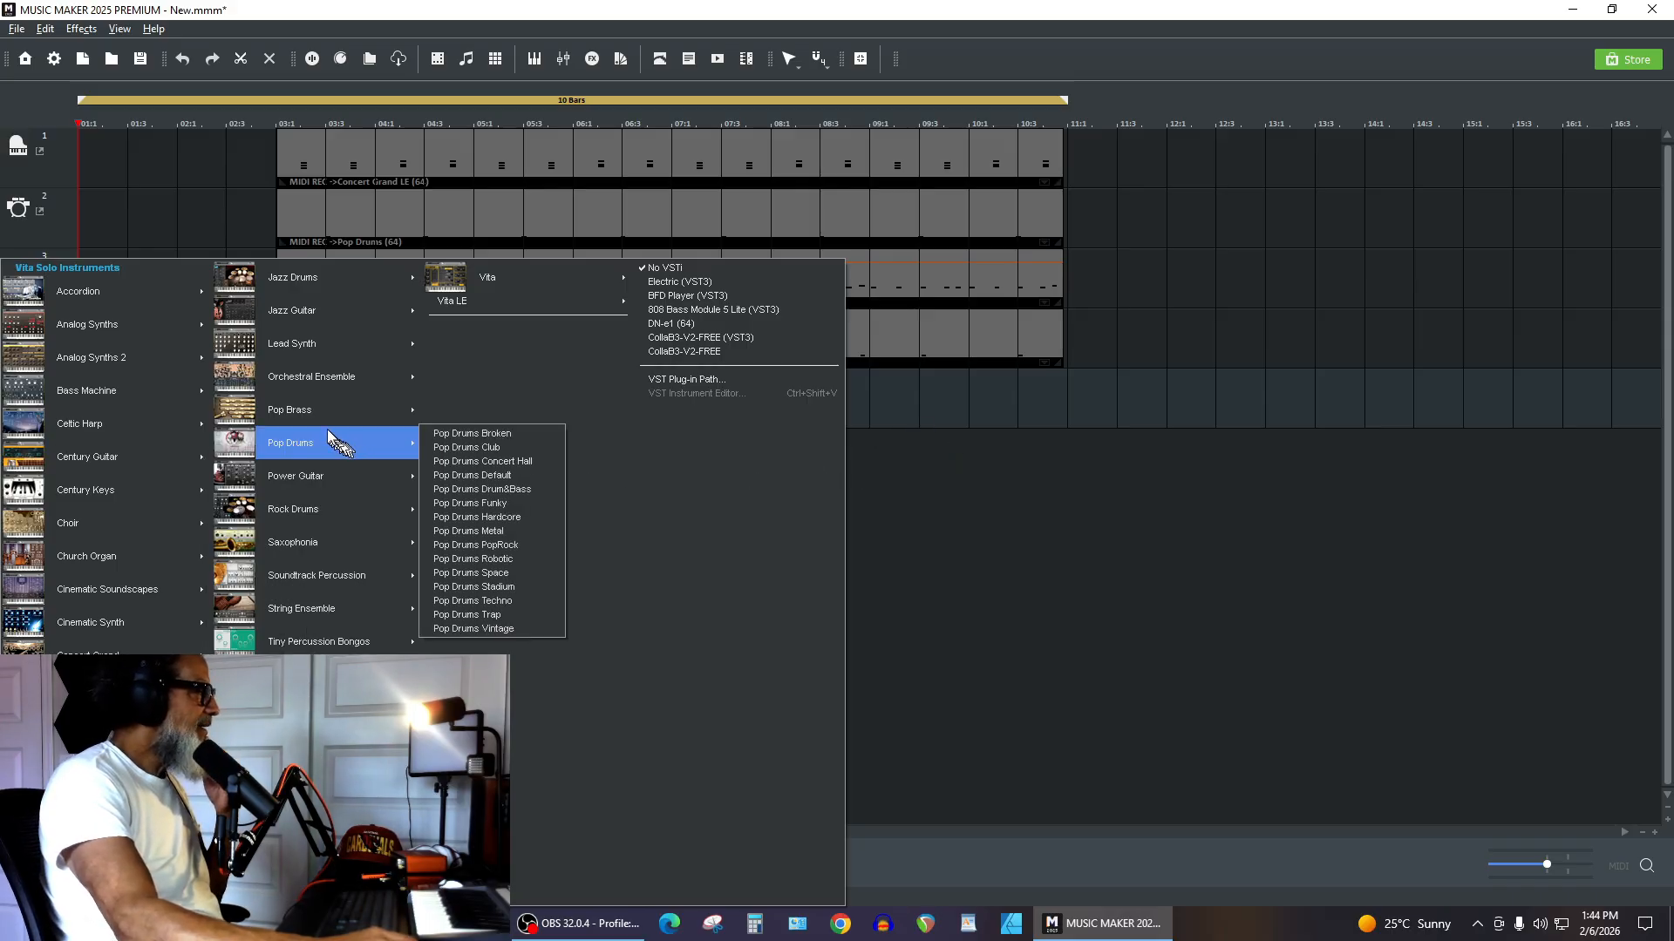
mouse_move(325, 351)
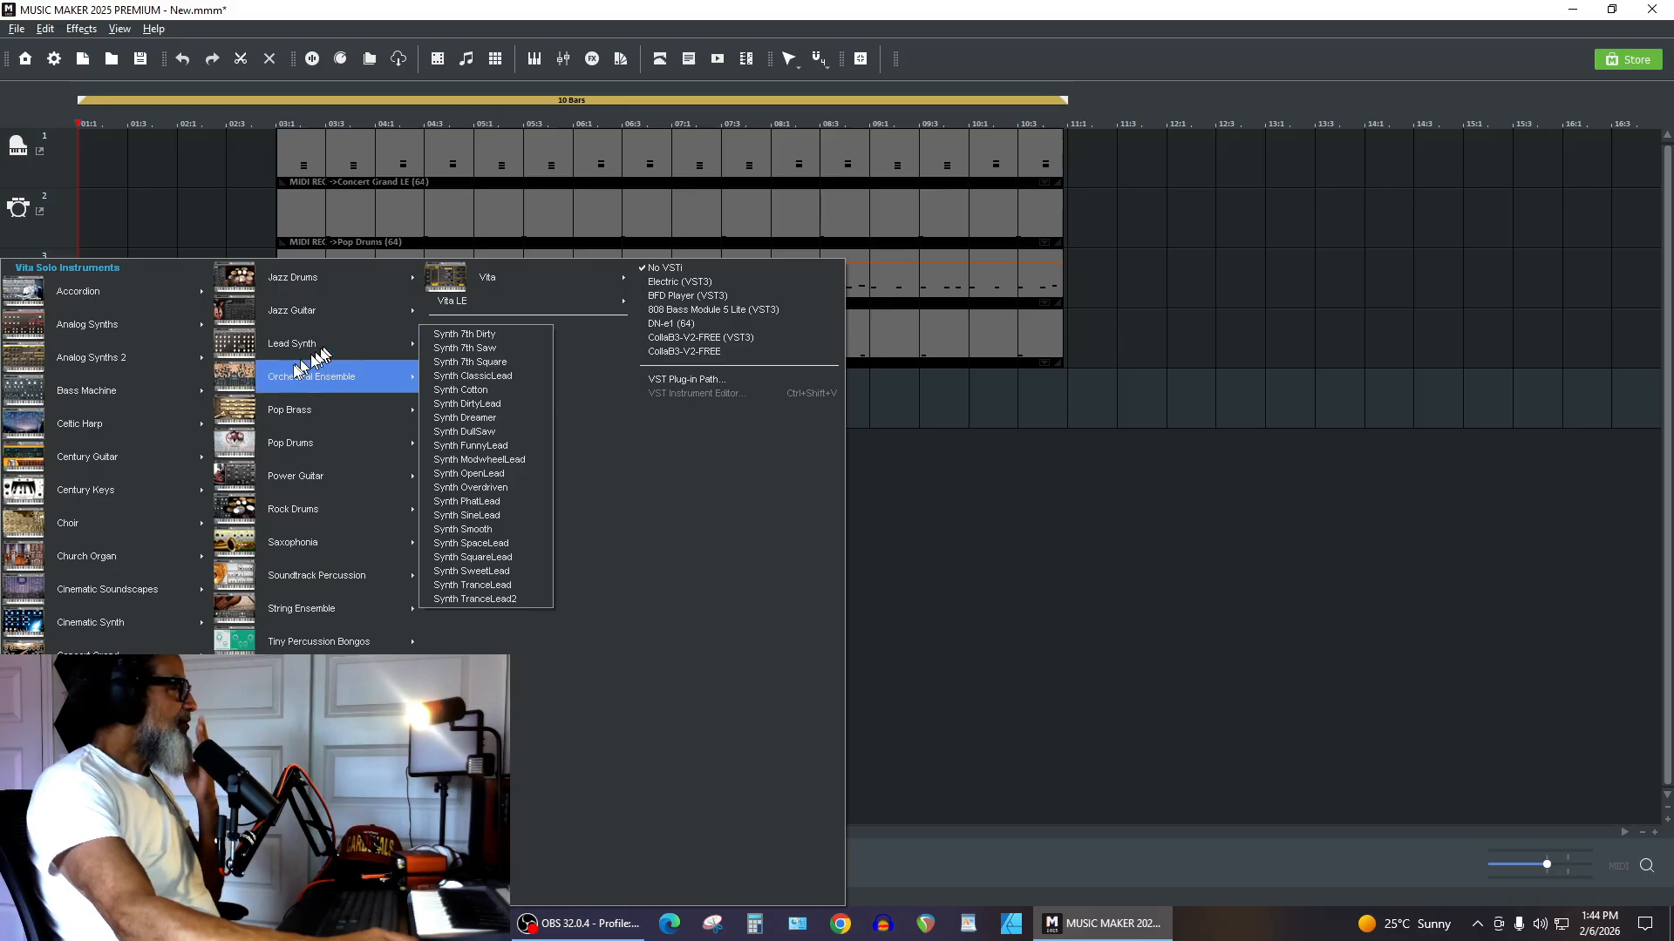
mouse_move(148, 454)
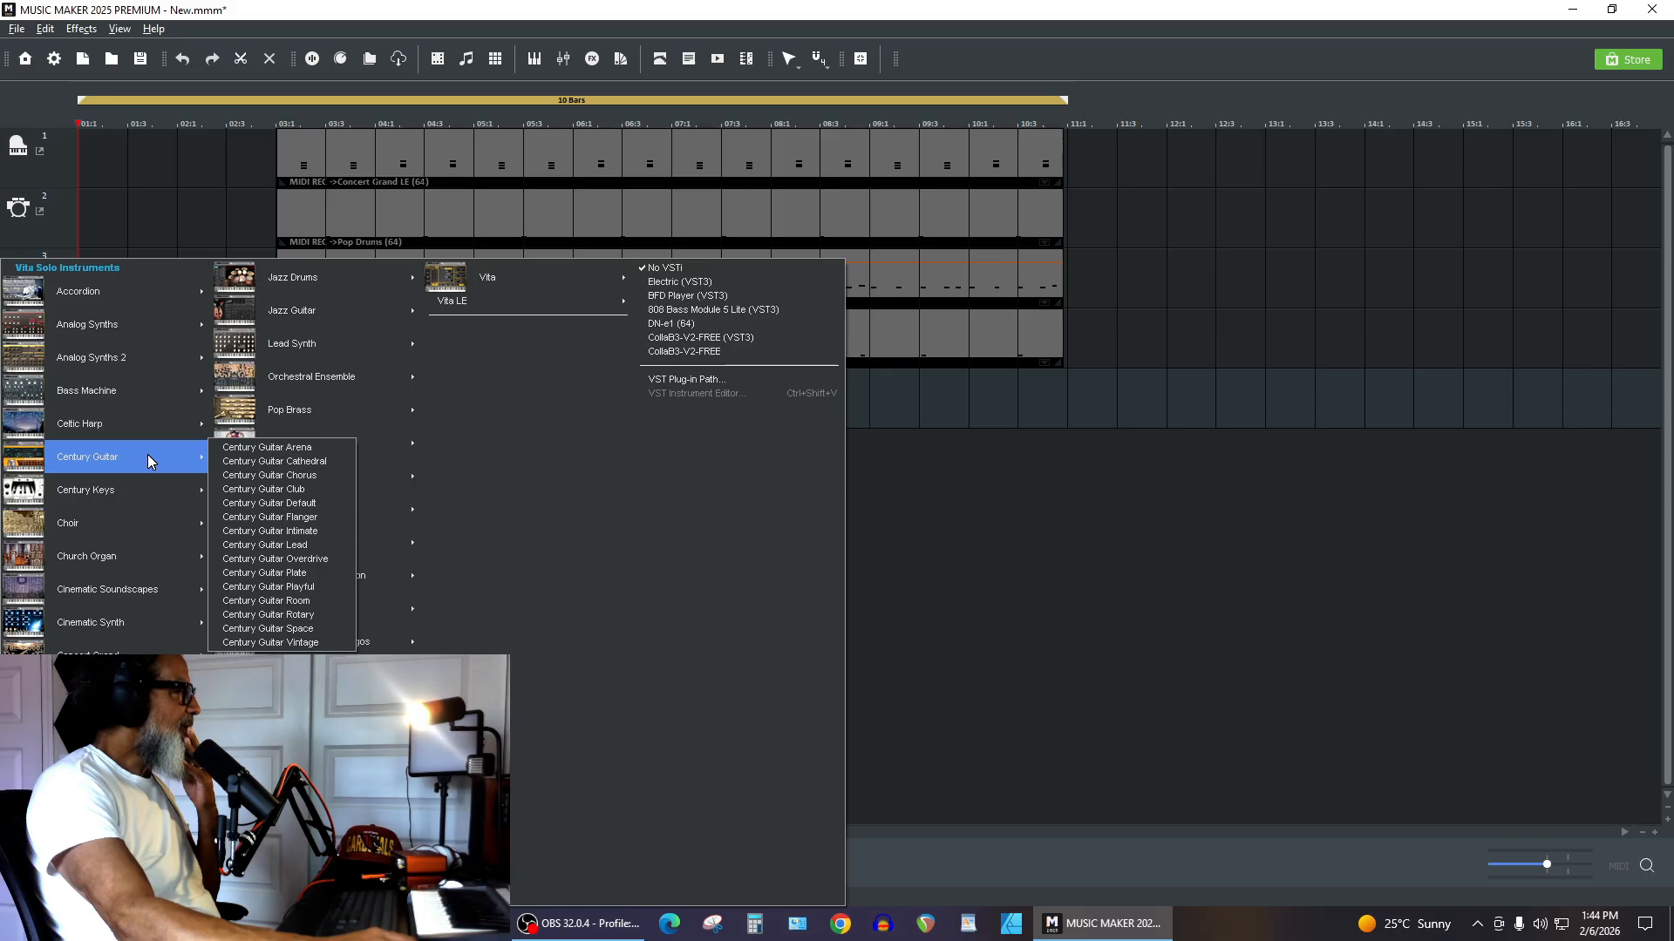
mouse_move(150, 362)
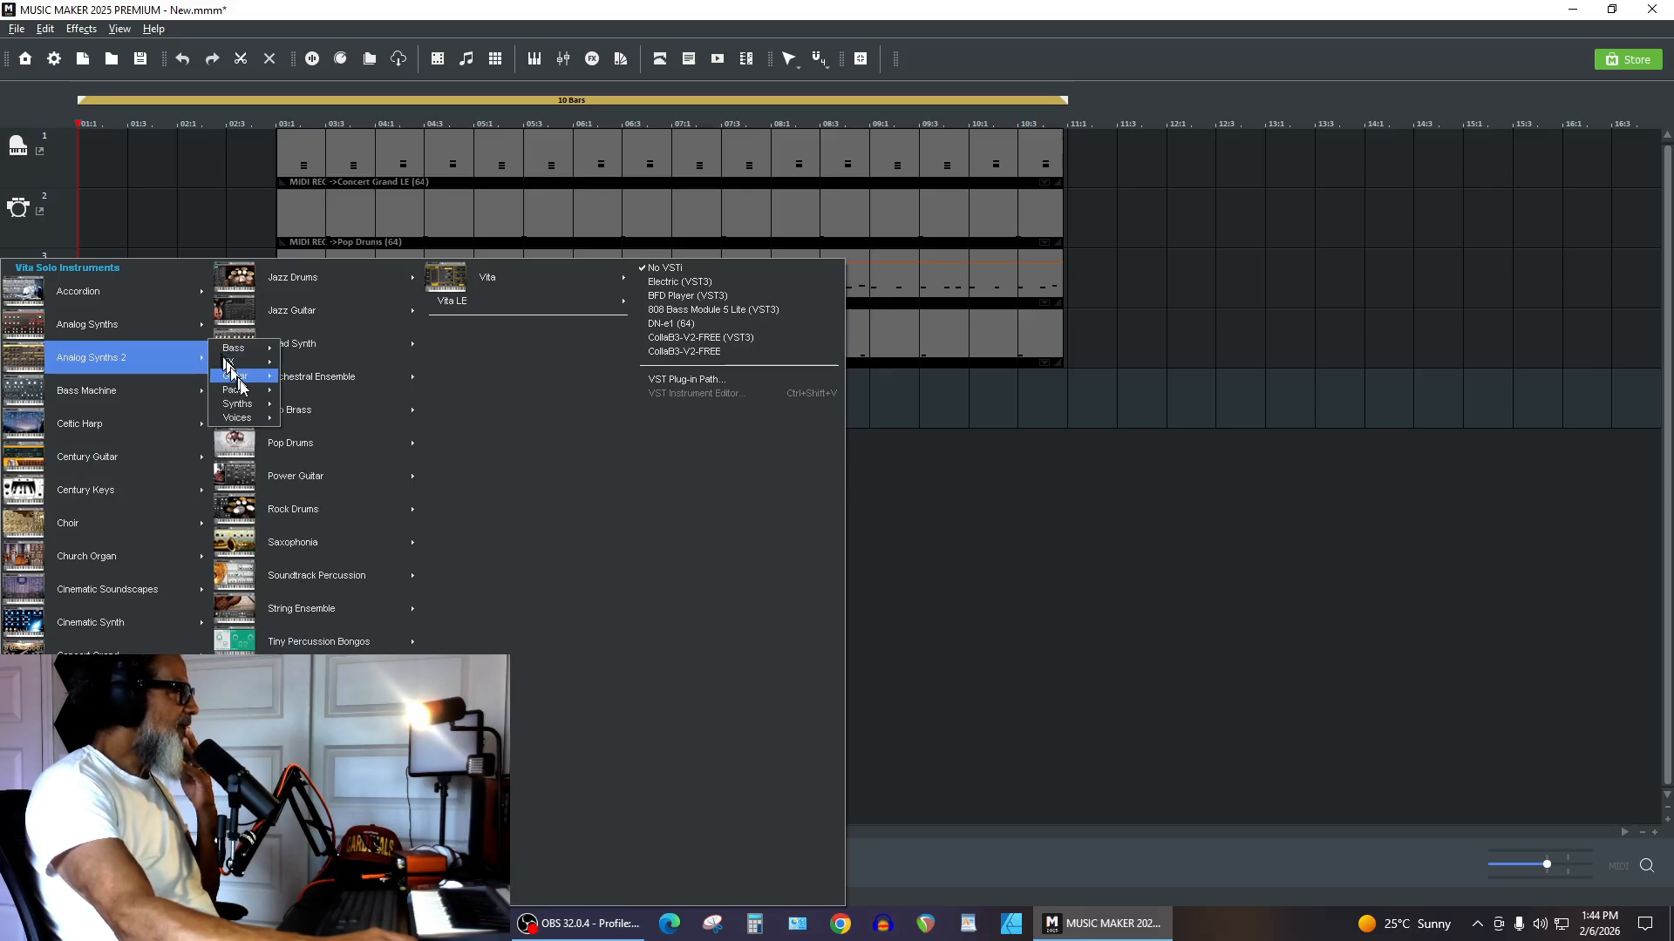
mouse_move(258, 398)
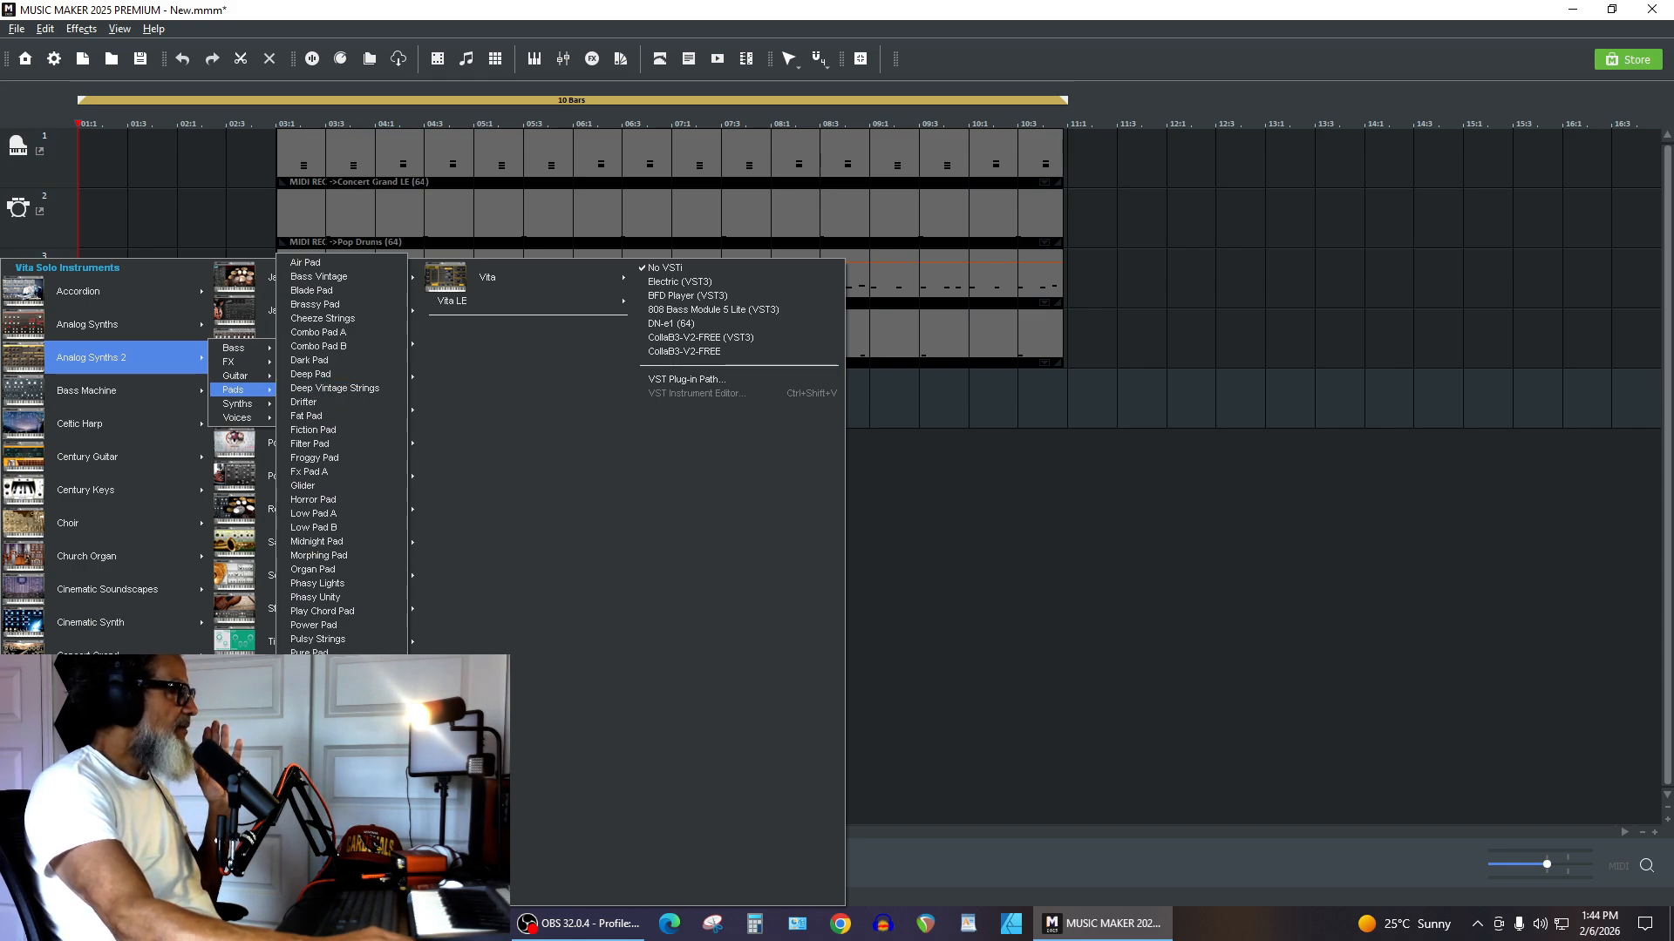
click(332, 732)
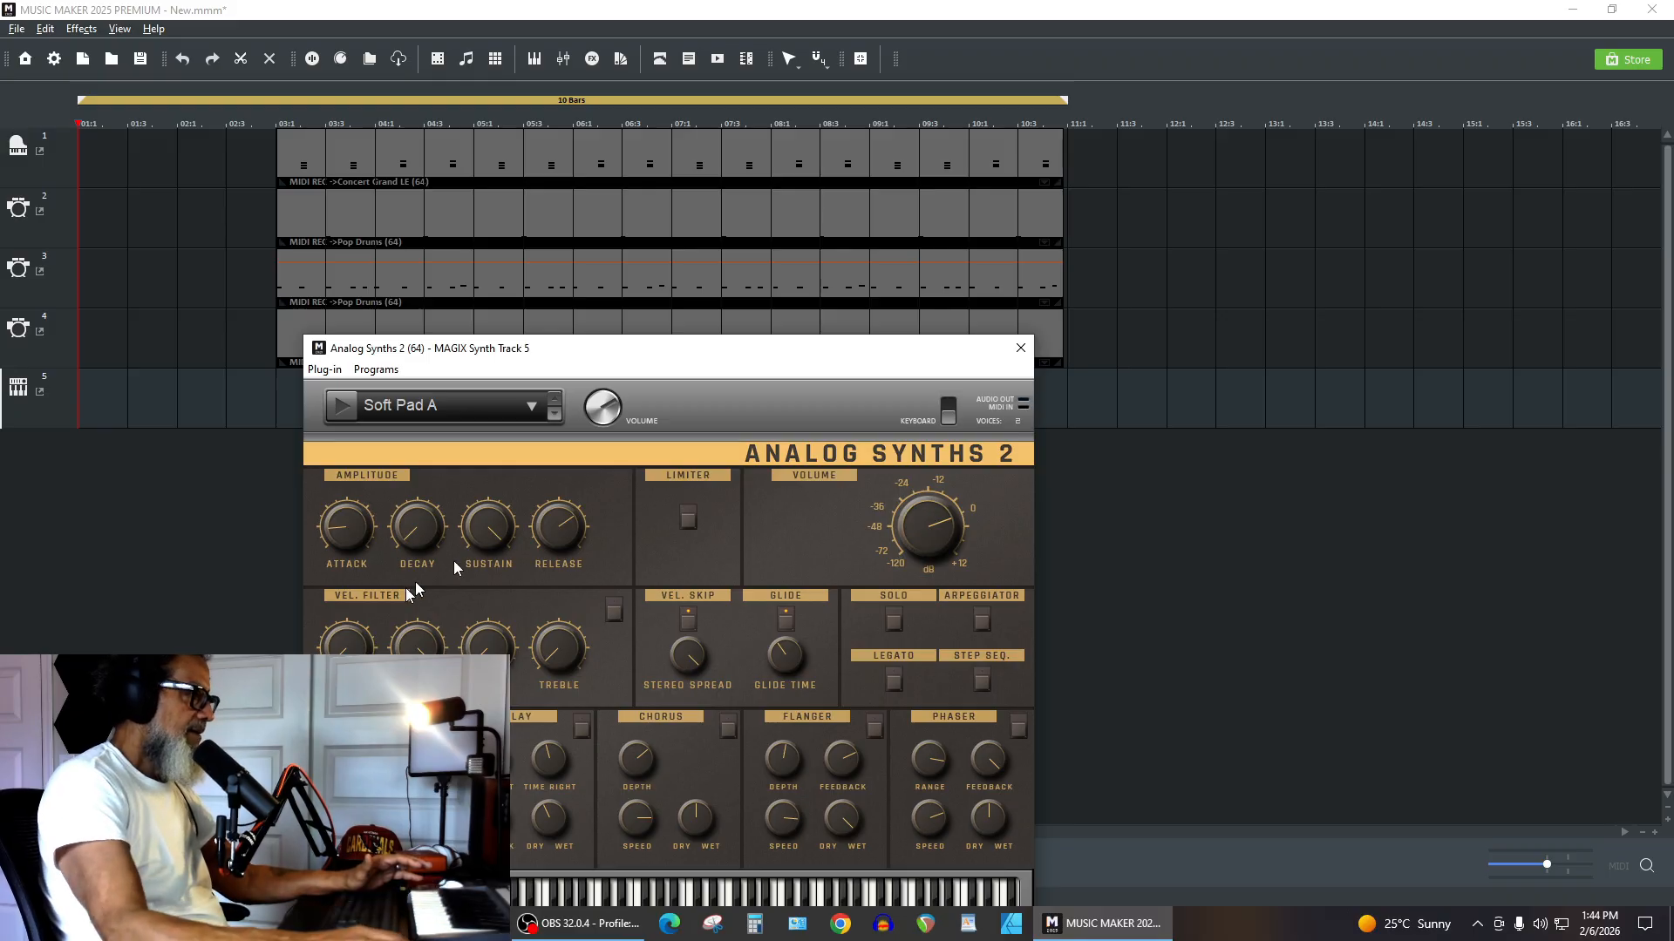
click(1020, 348)
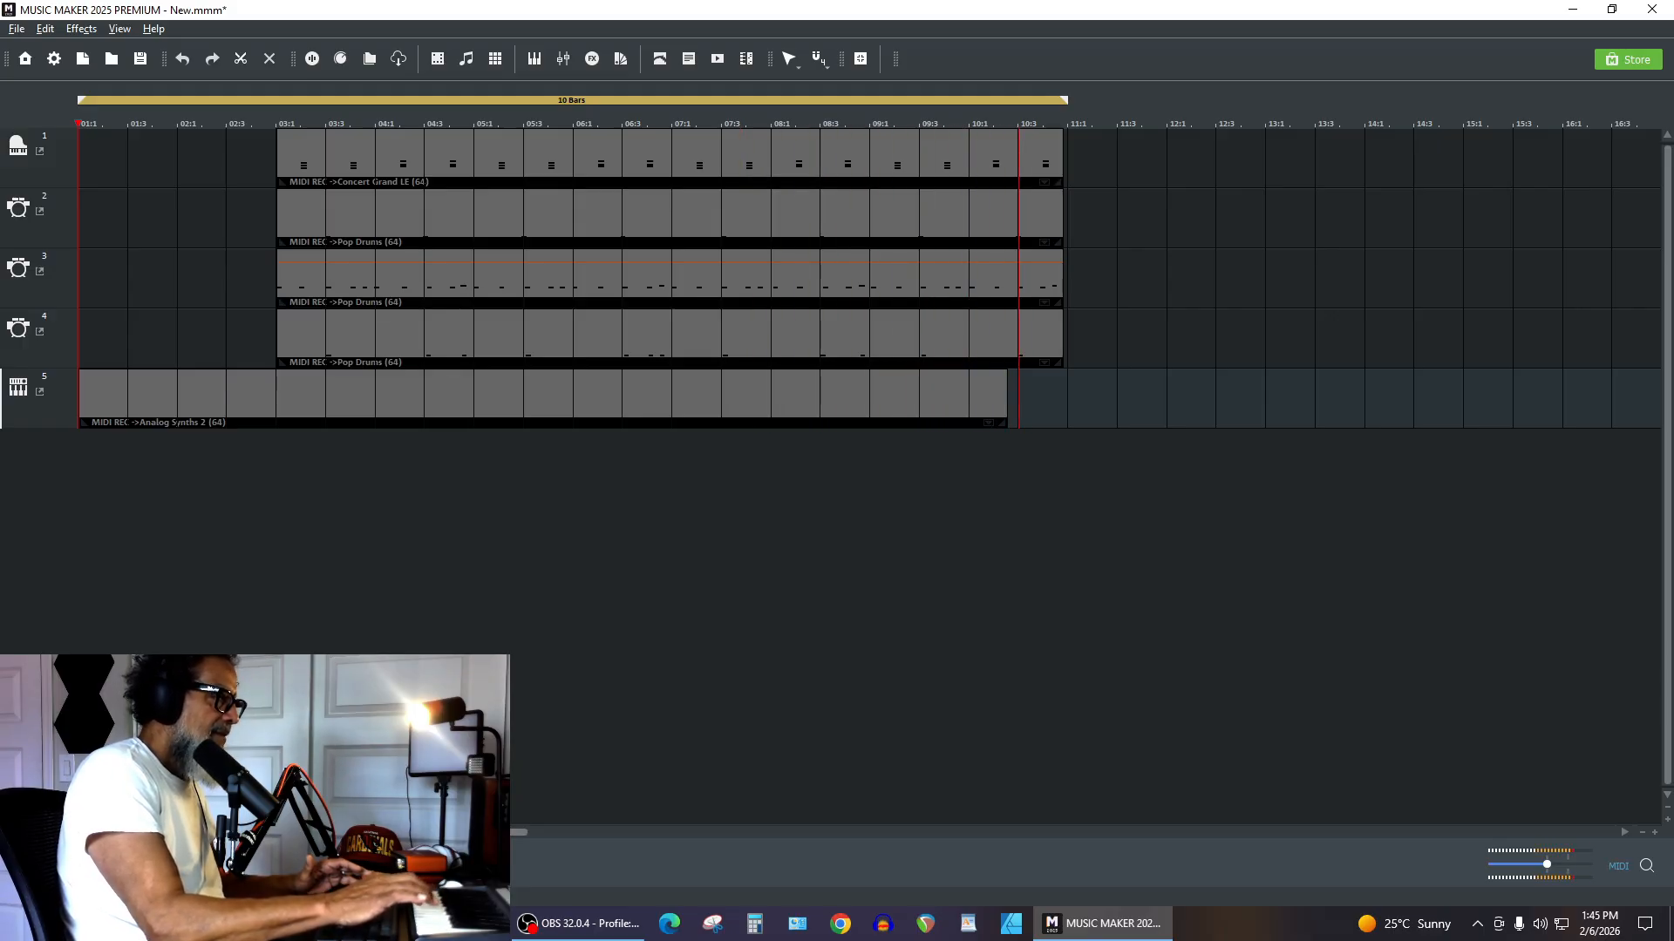
Record a pad part on track 5 and trim the clip to start at bar 3 and end with the clips above.
key(space)
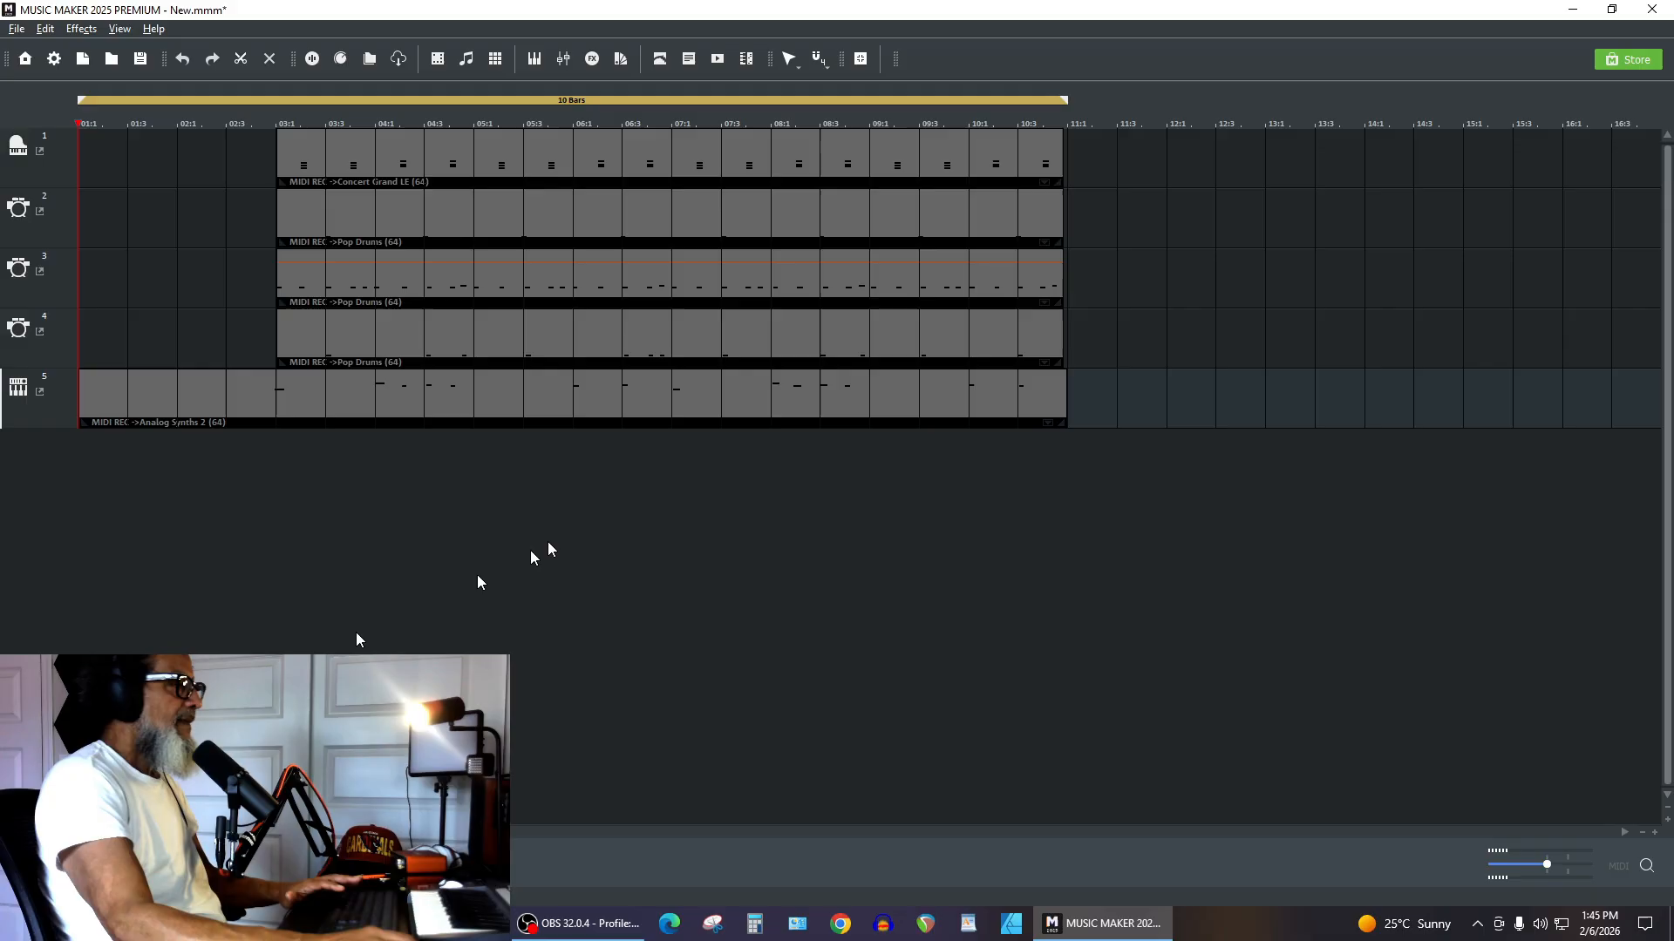
click(1063, 419)
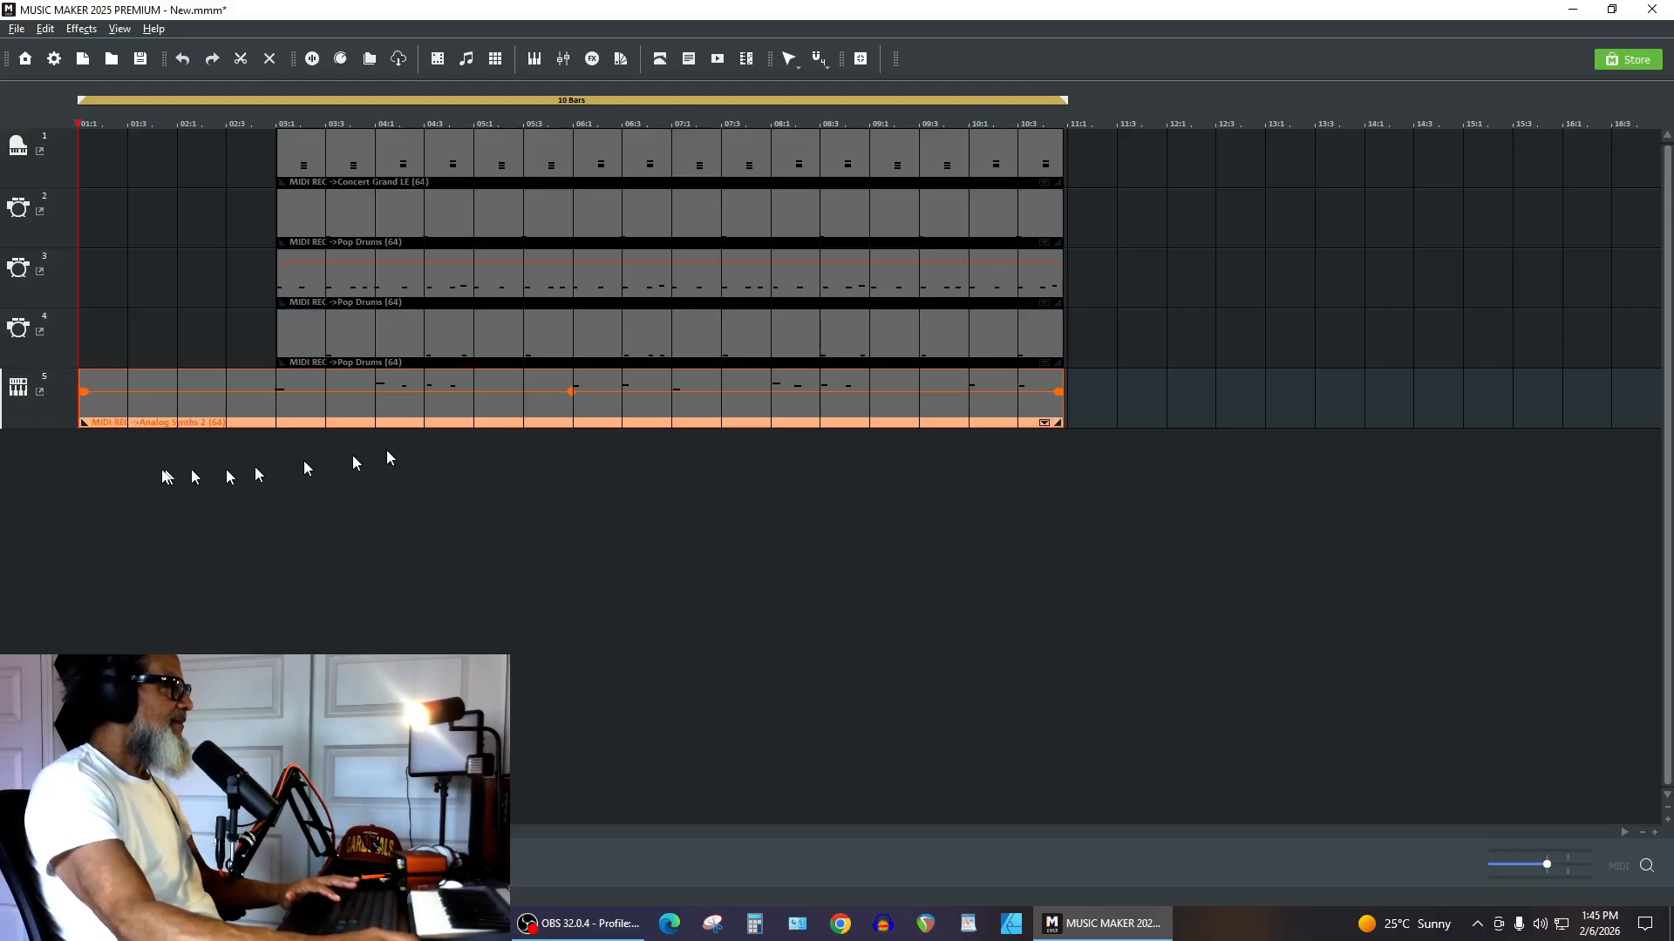
drag(85, 422, 291, 422)
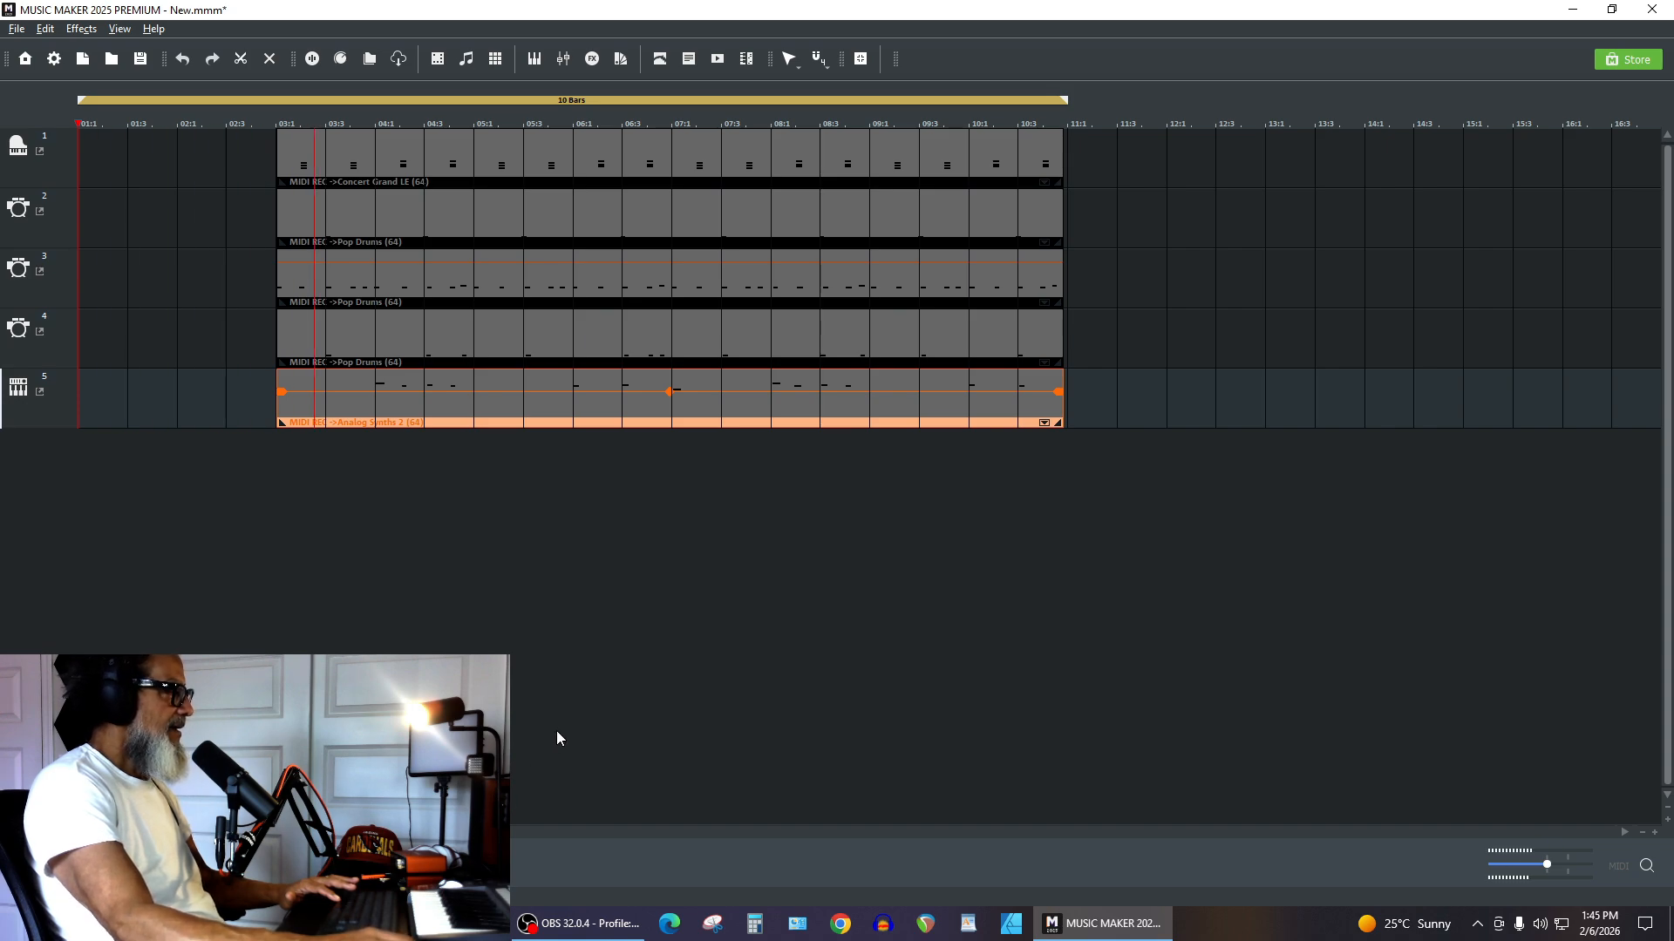
Quantize the notes of the track 5 pad clip in the MIDI editor and play back the arrangement.
double_click(581, 414)
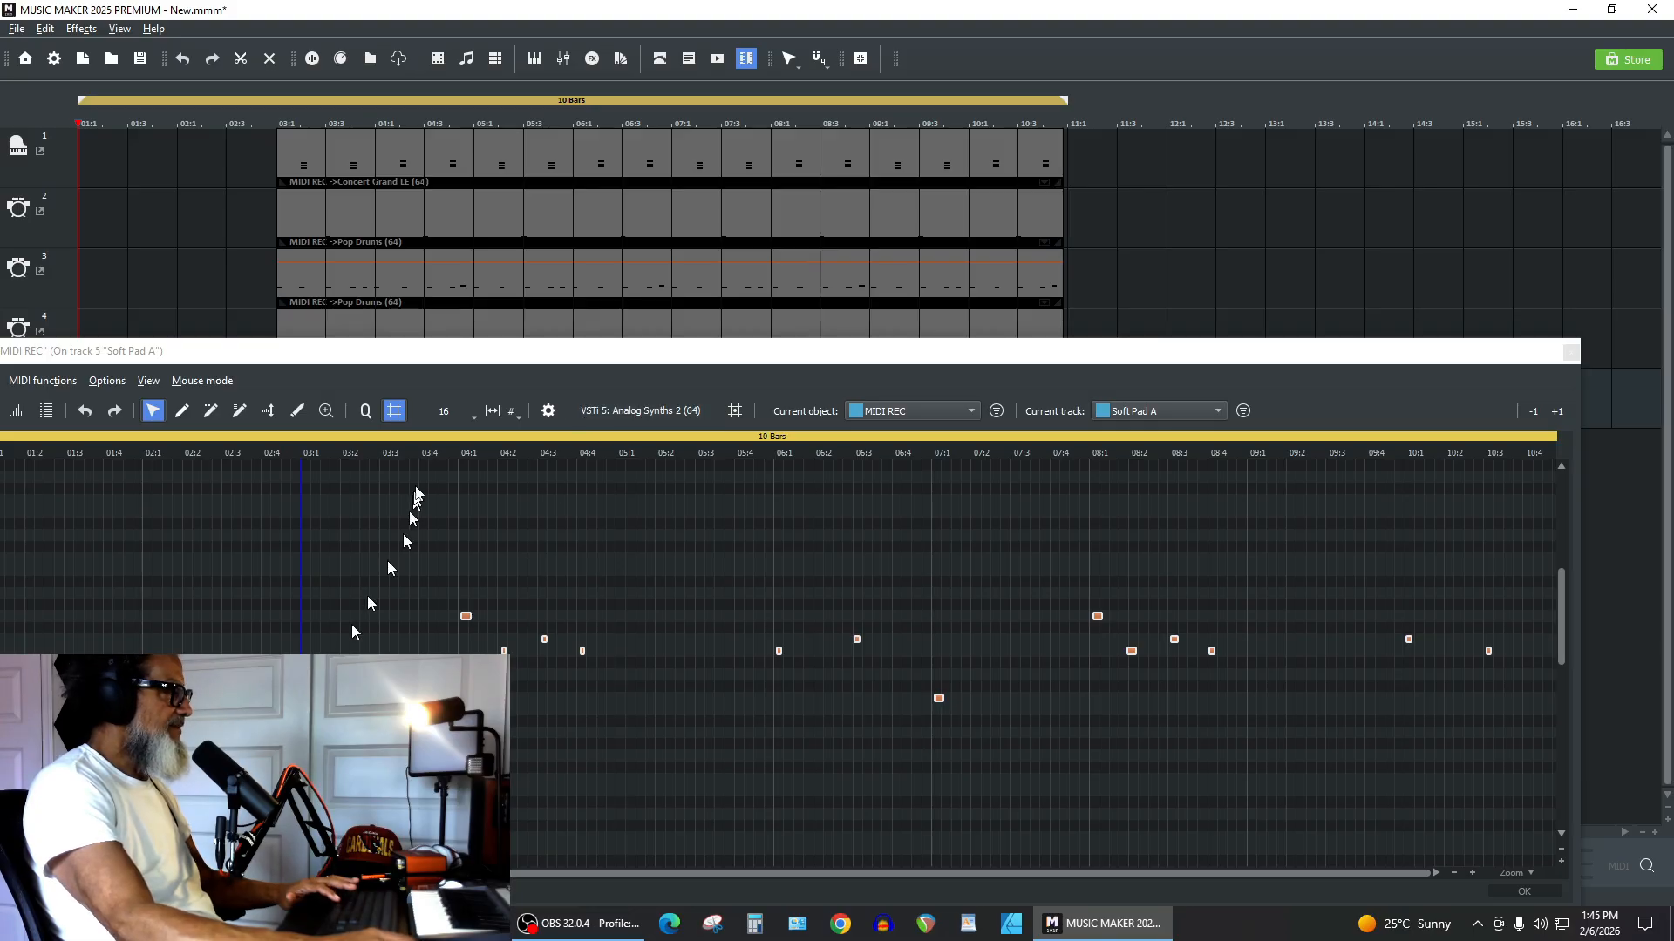
click(367, 412)
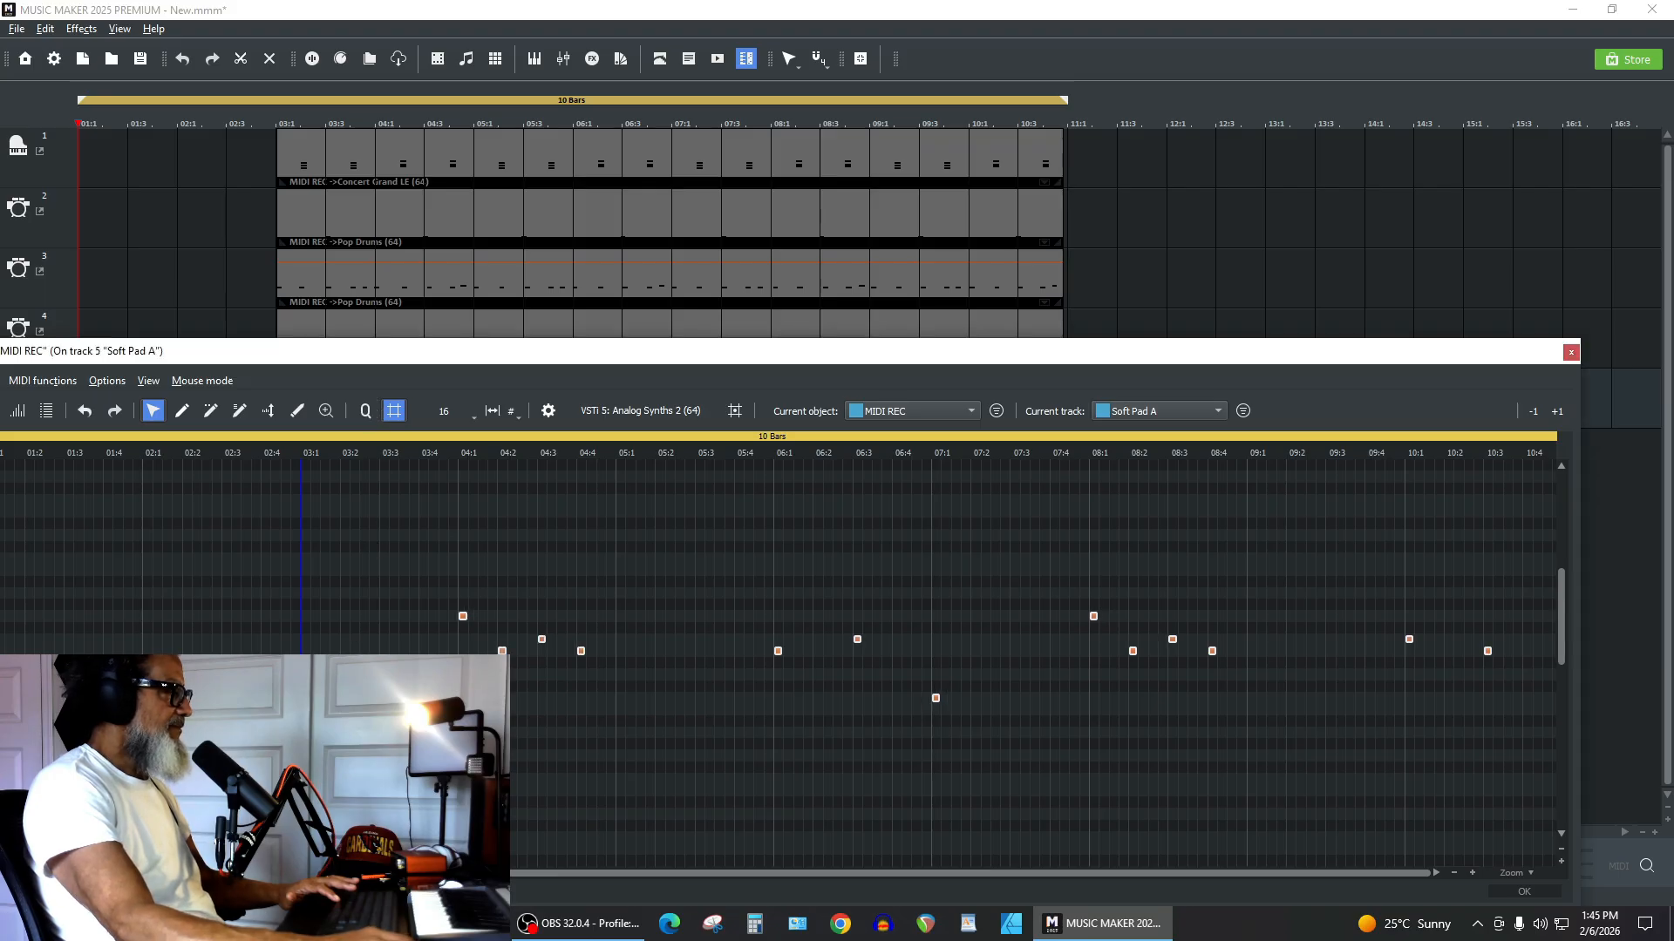
click(1572, 353)
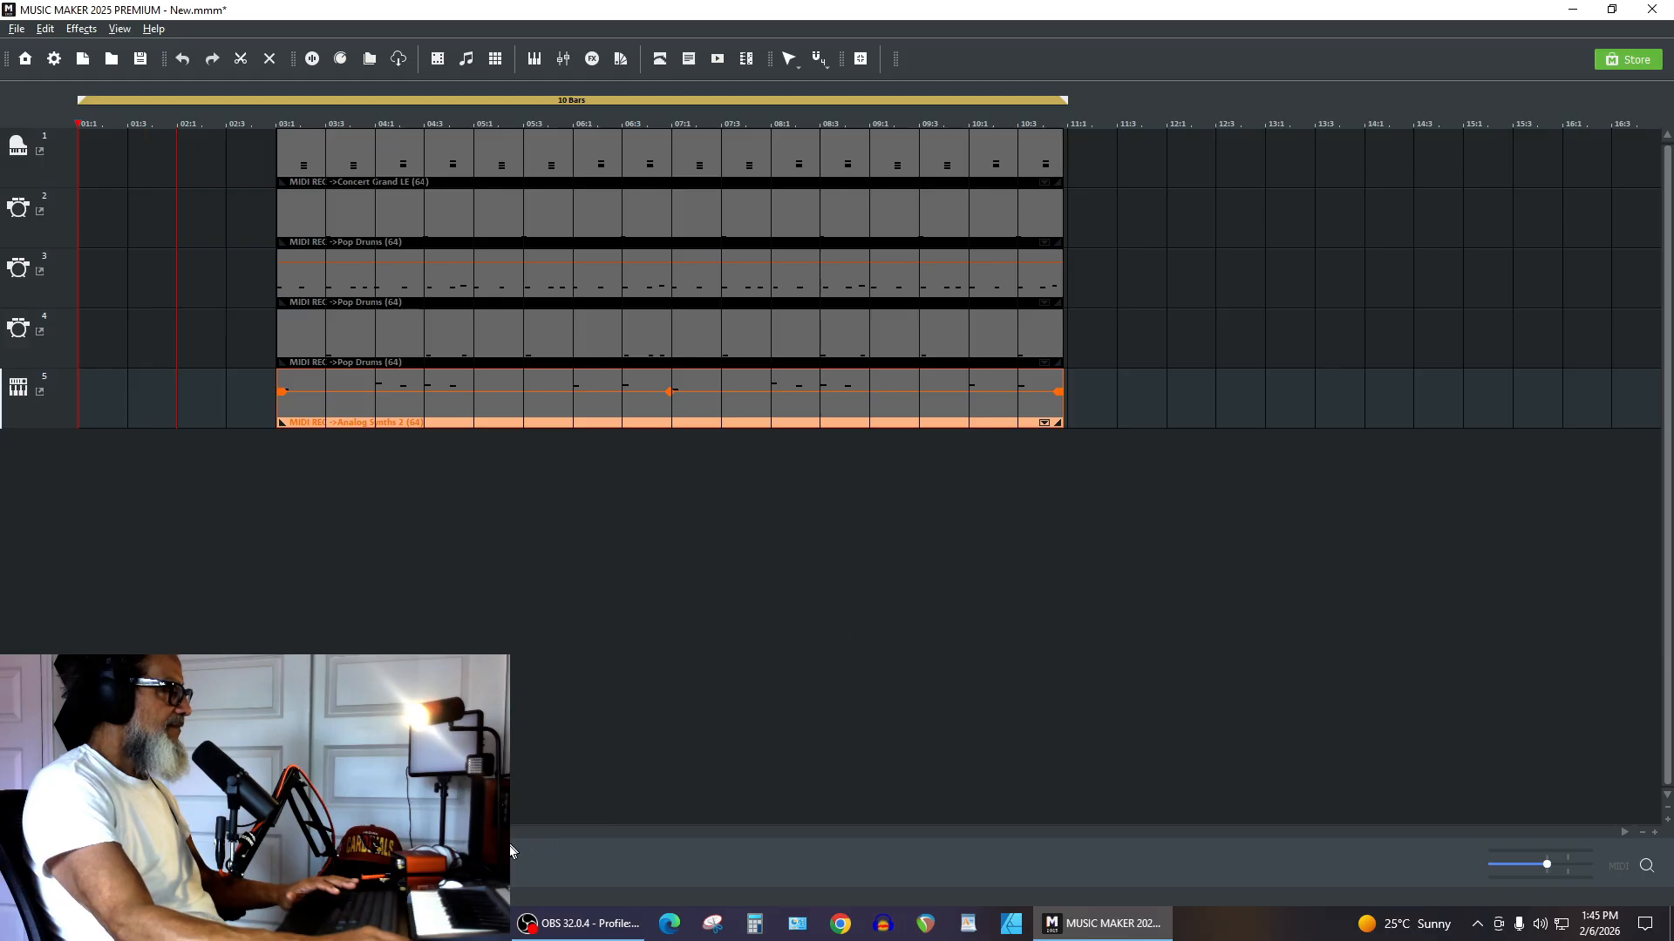
key(space)
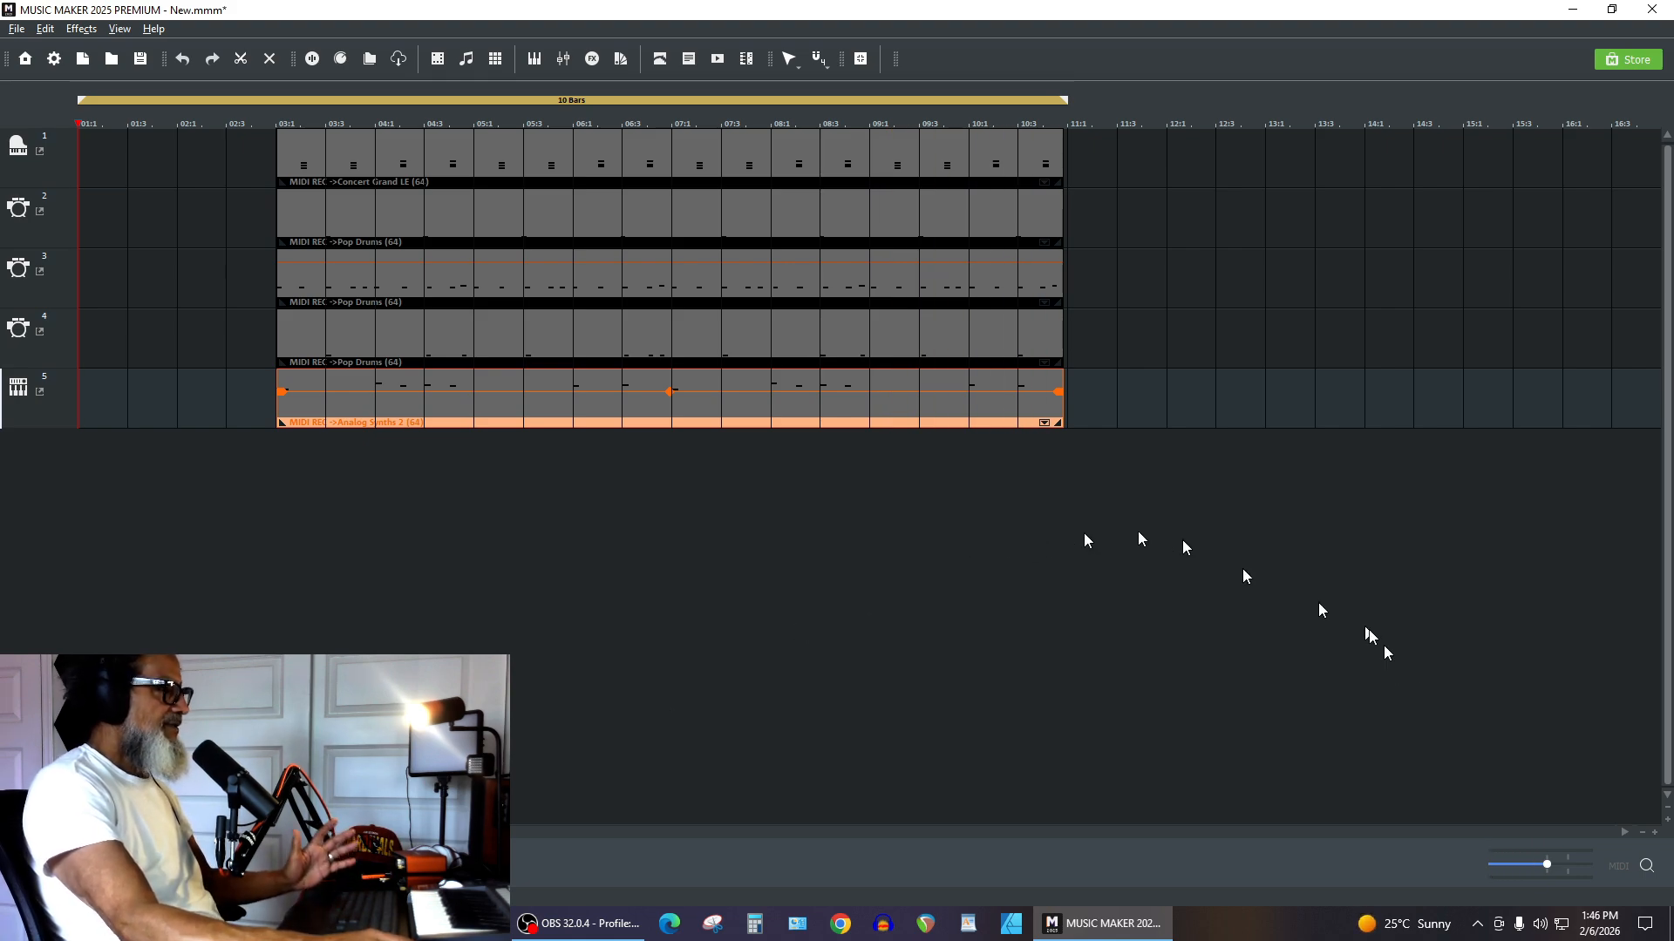
Extend the playback range to 25:1 bars and duplicate the clips of all five tracks three times in succession.
click(1643, 834)
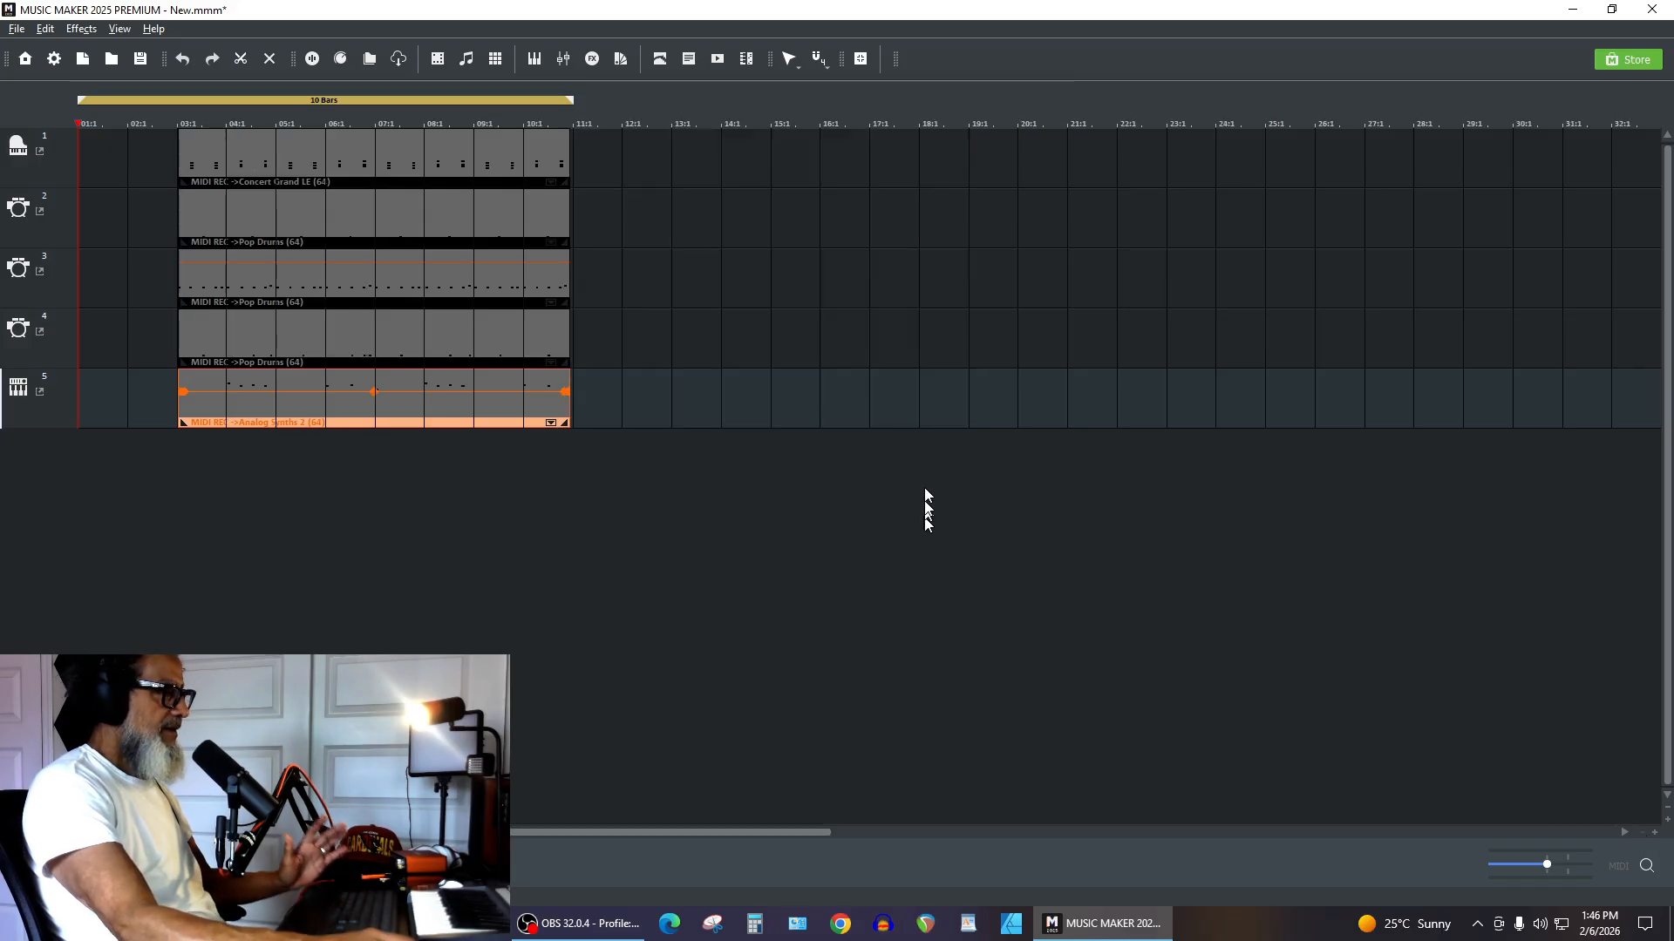
drag(572, 99, 1305, 99)
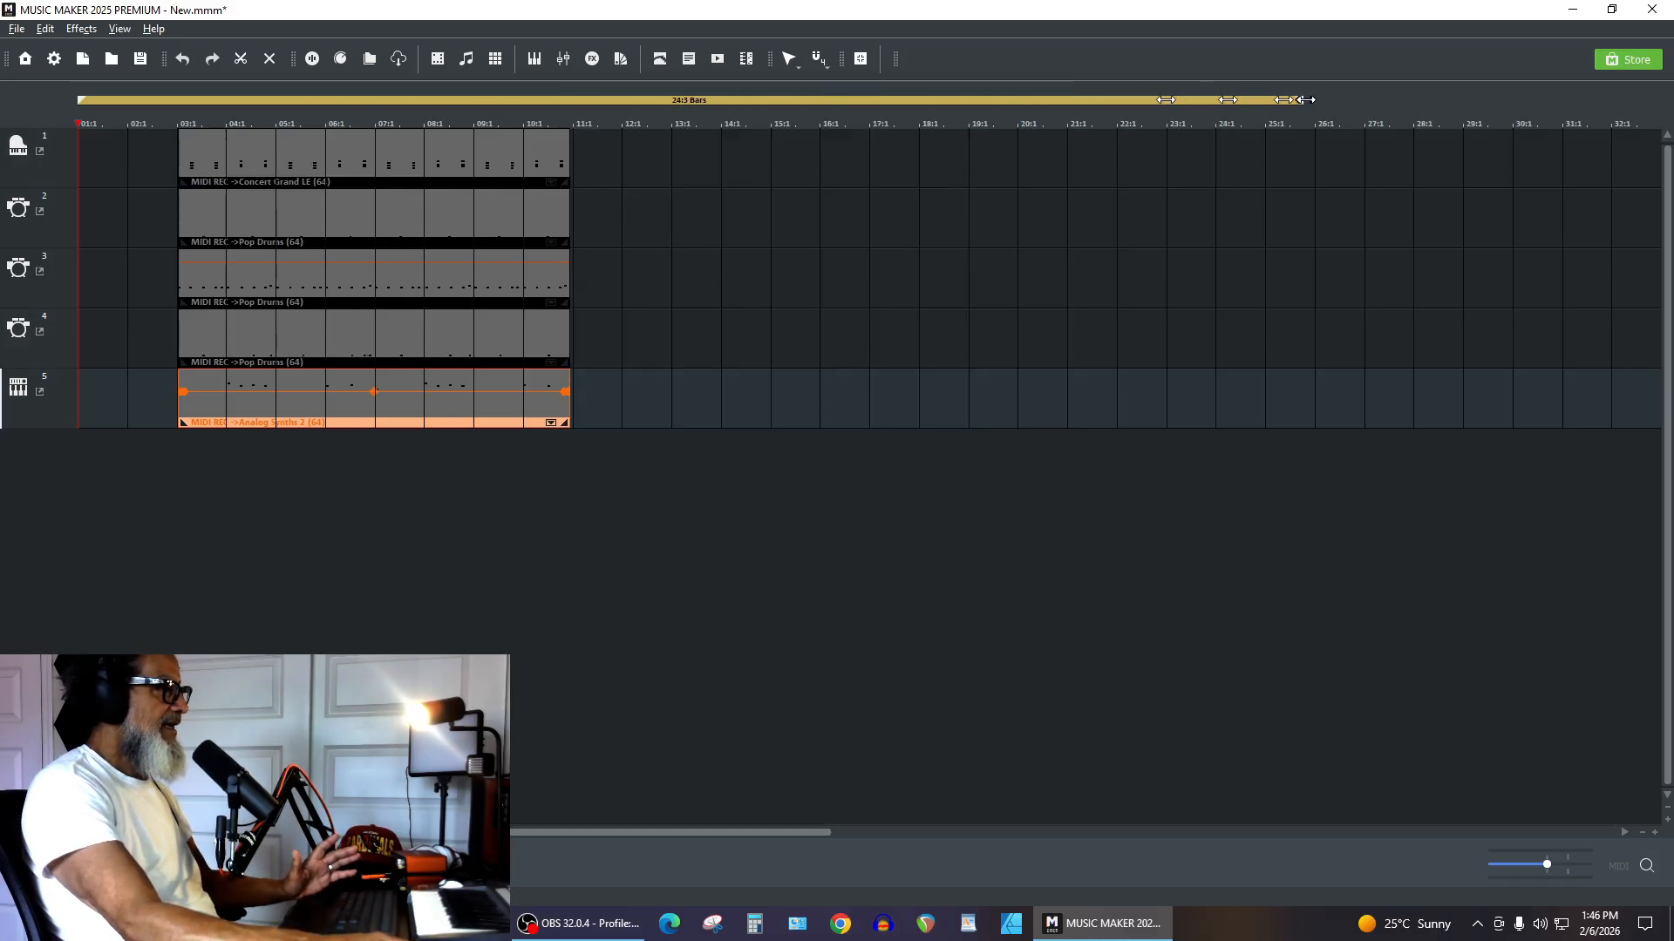
drag(658, 144, 224, 436)
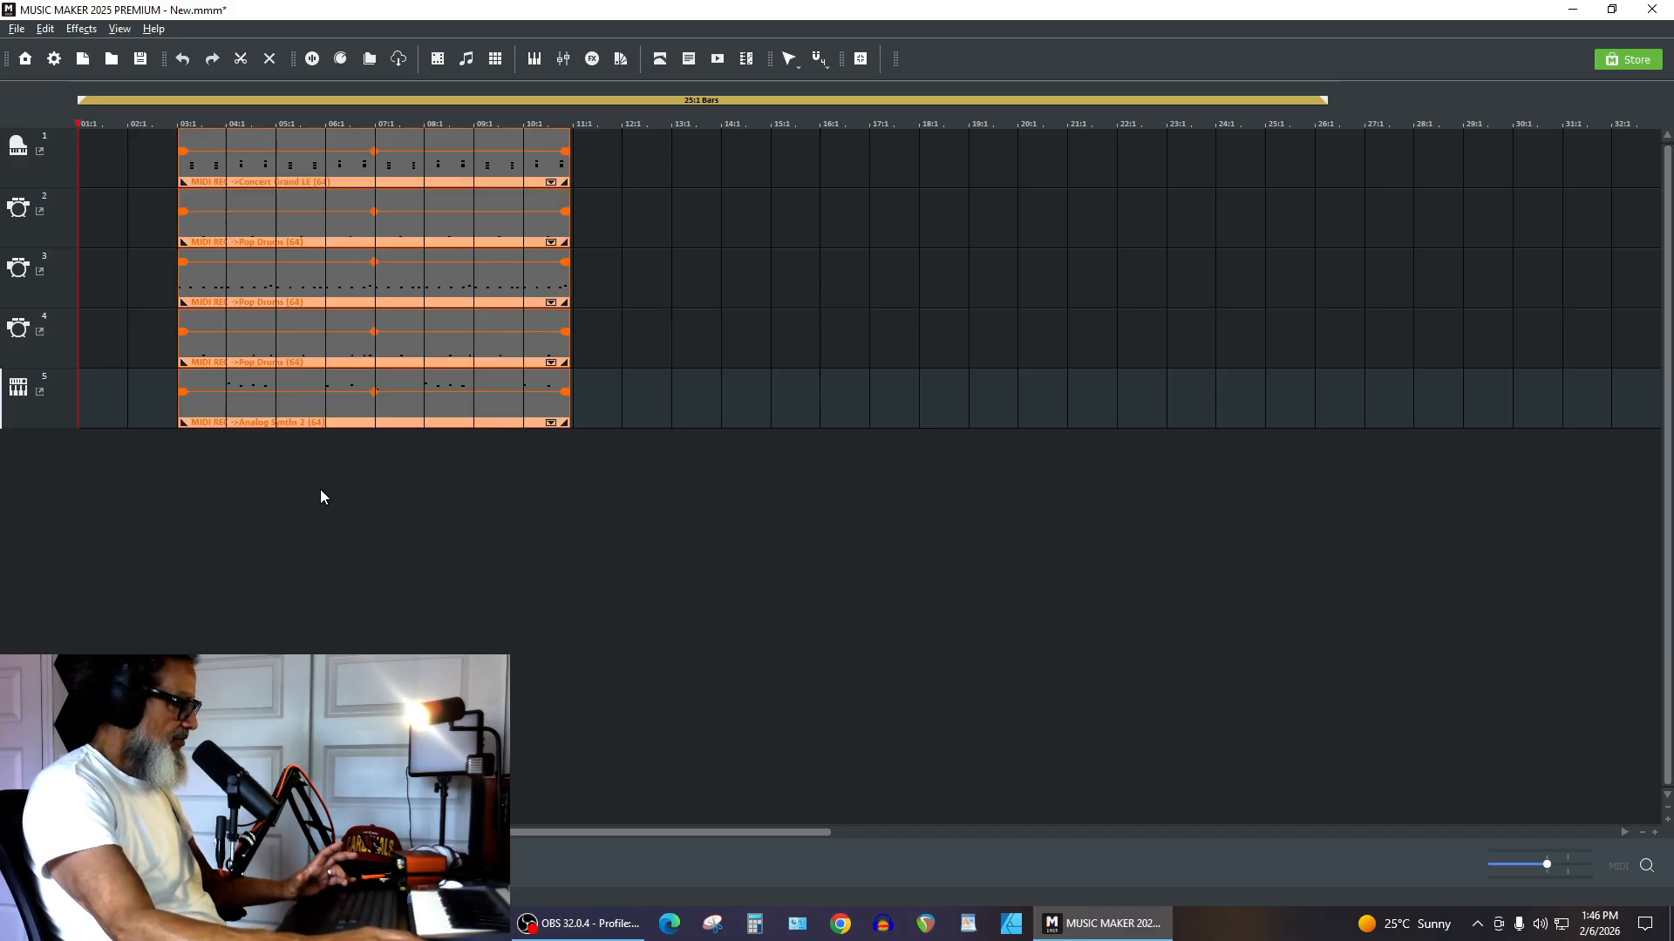
key(ctrl+d)
key(ctrl+d)
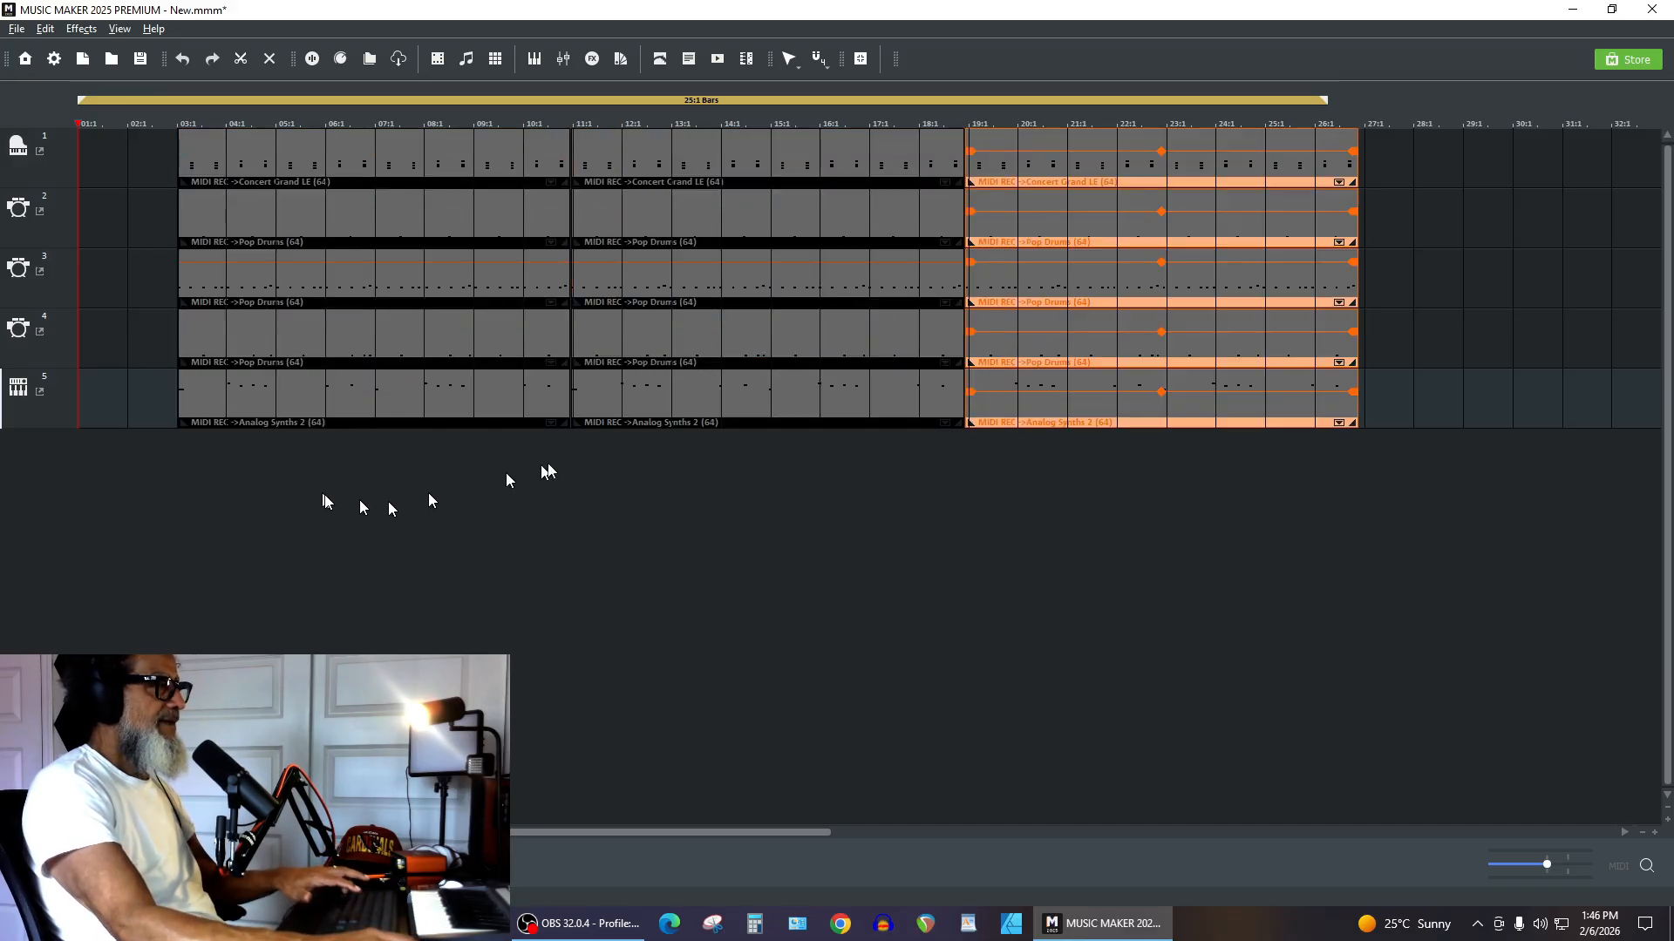
key(ctrl+d)
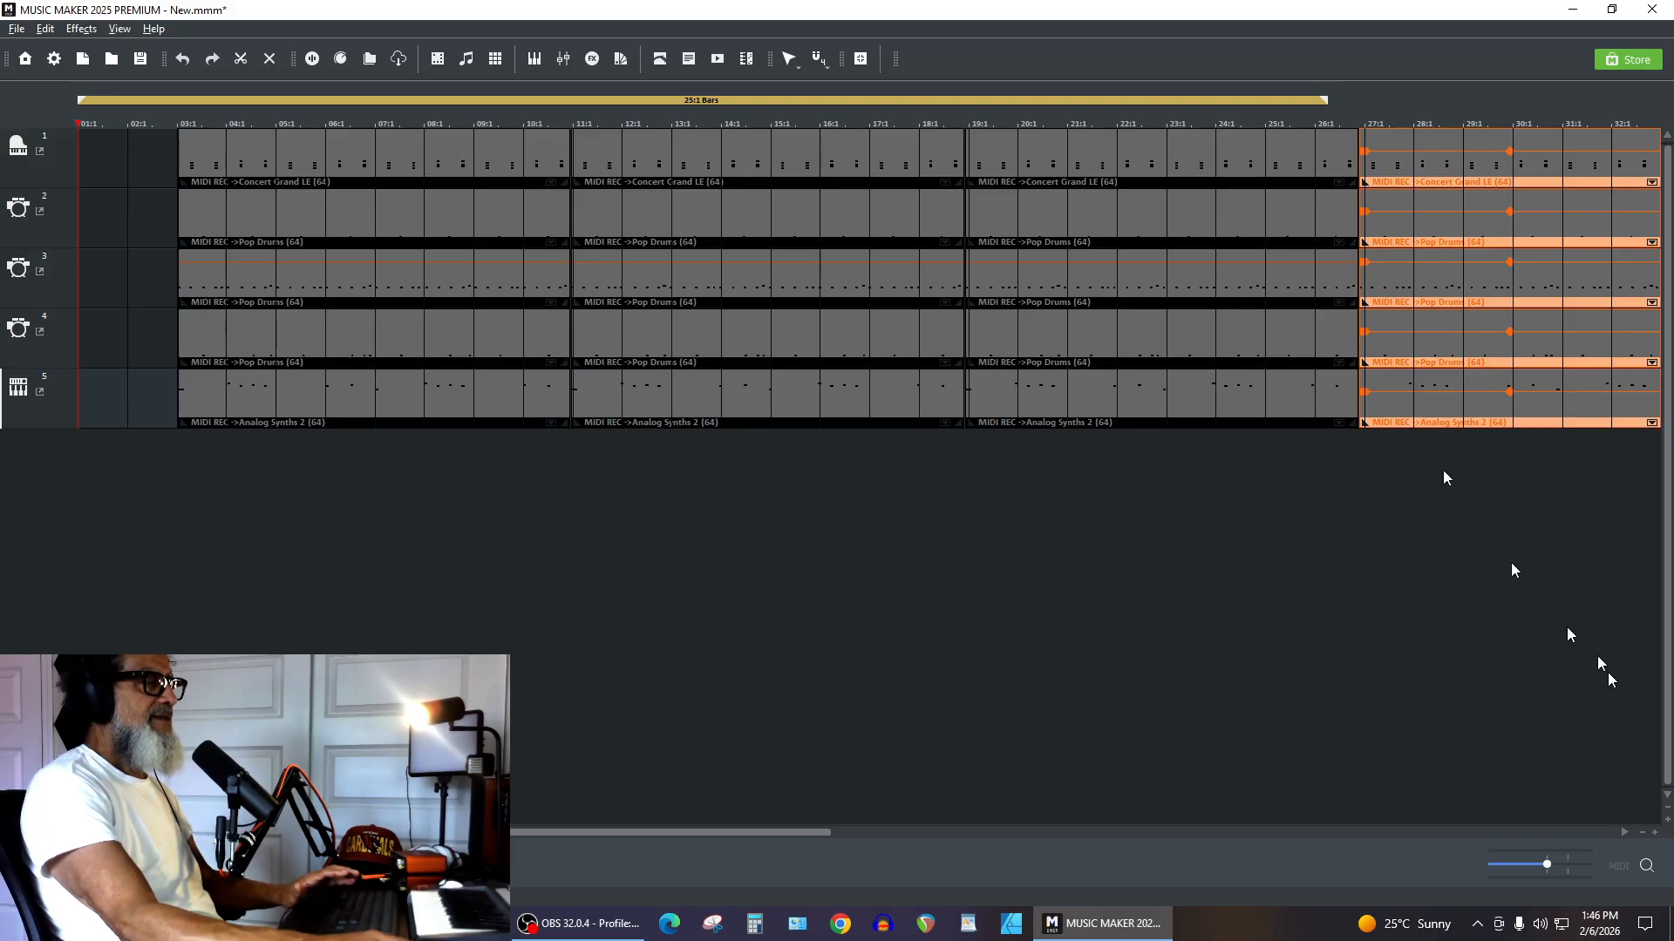
click(1643, 833)
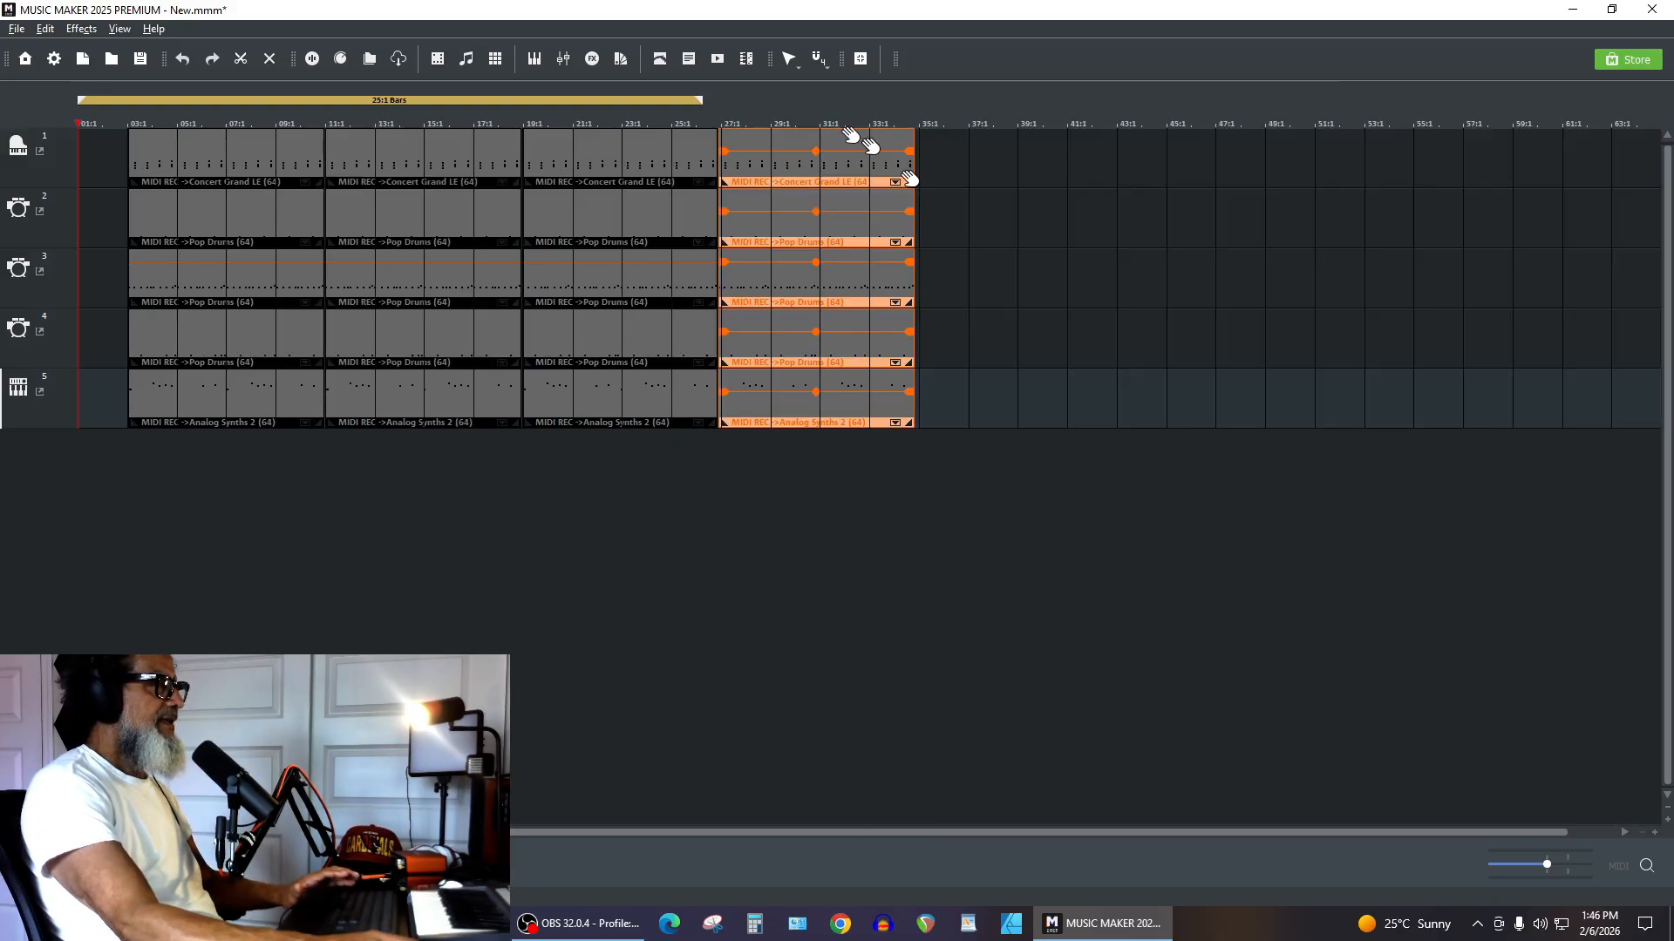
Extend the playback range to 35:2 bars to cover all duplicated clips and play back the arrangement.
drag(692, 107, 955, 109)
click(1026, 202)
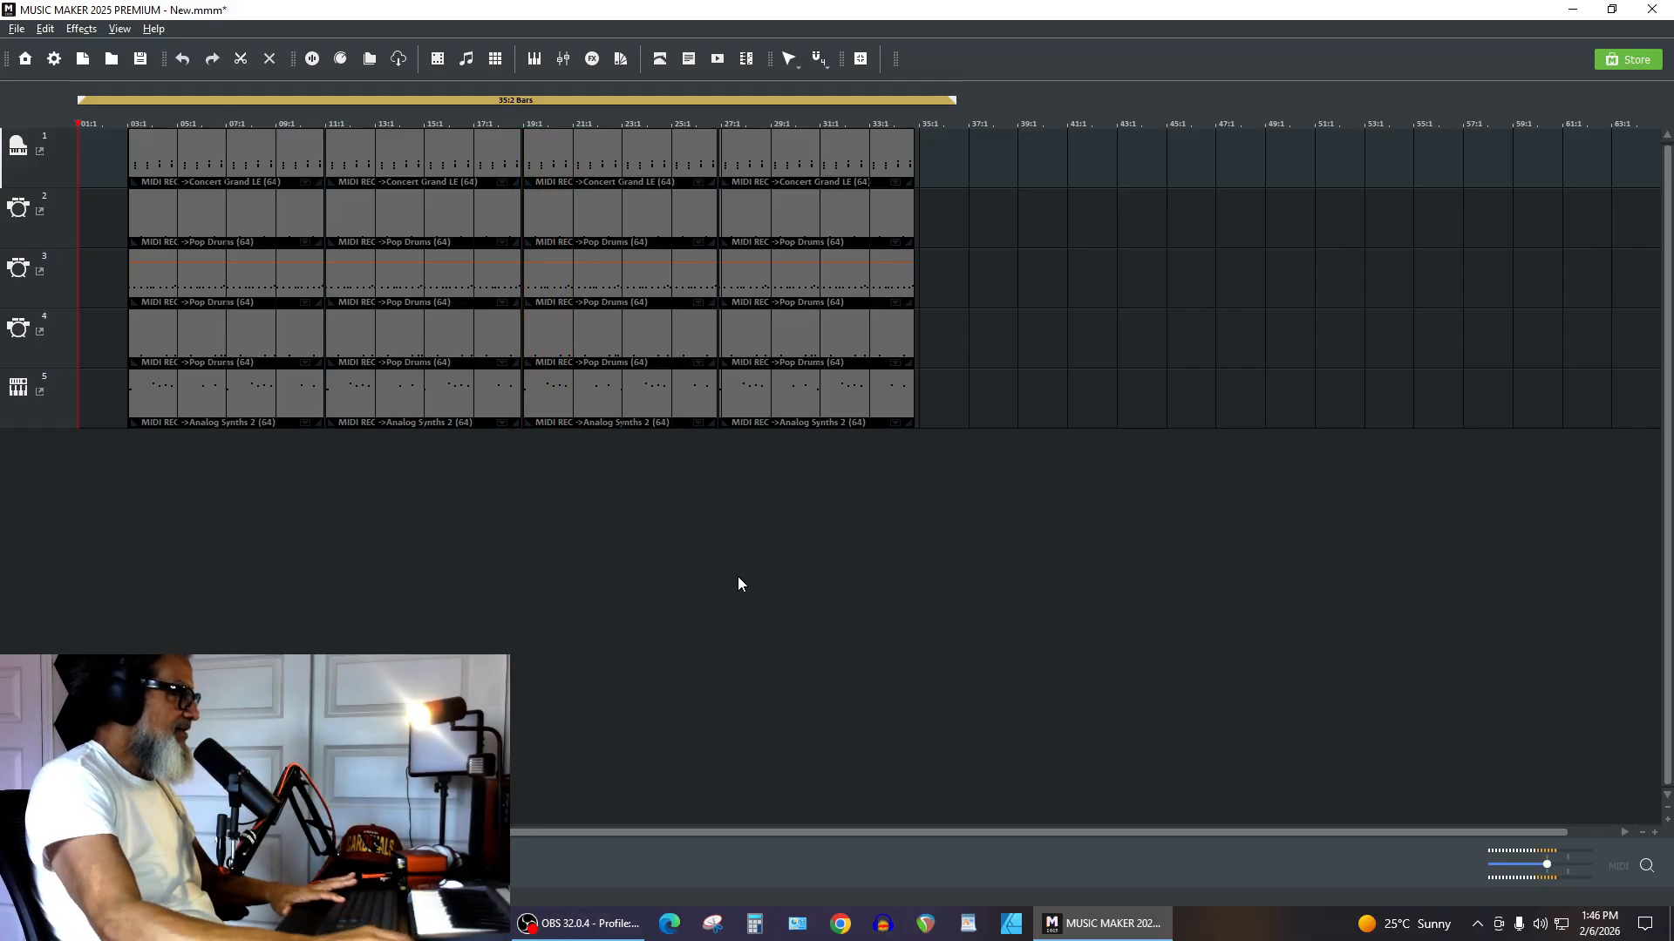
key(space)
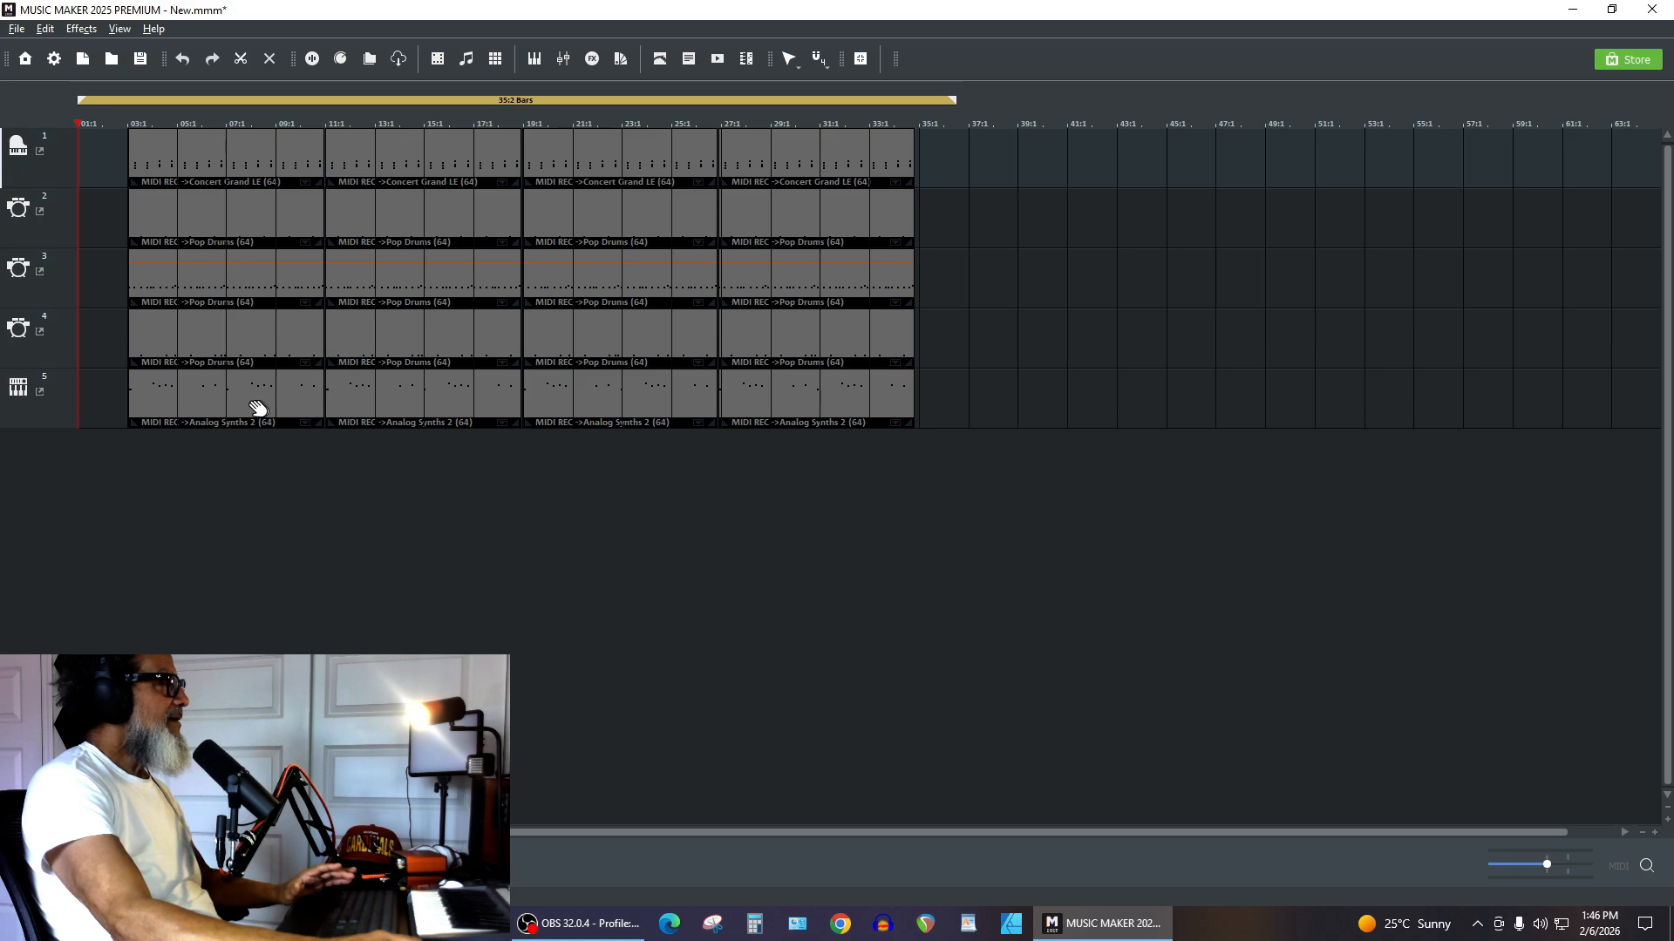
Delete the second and fourth pad clips on track 5.
click(362, 402)
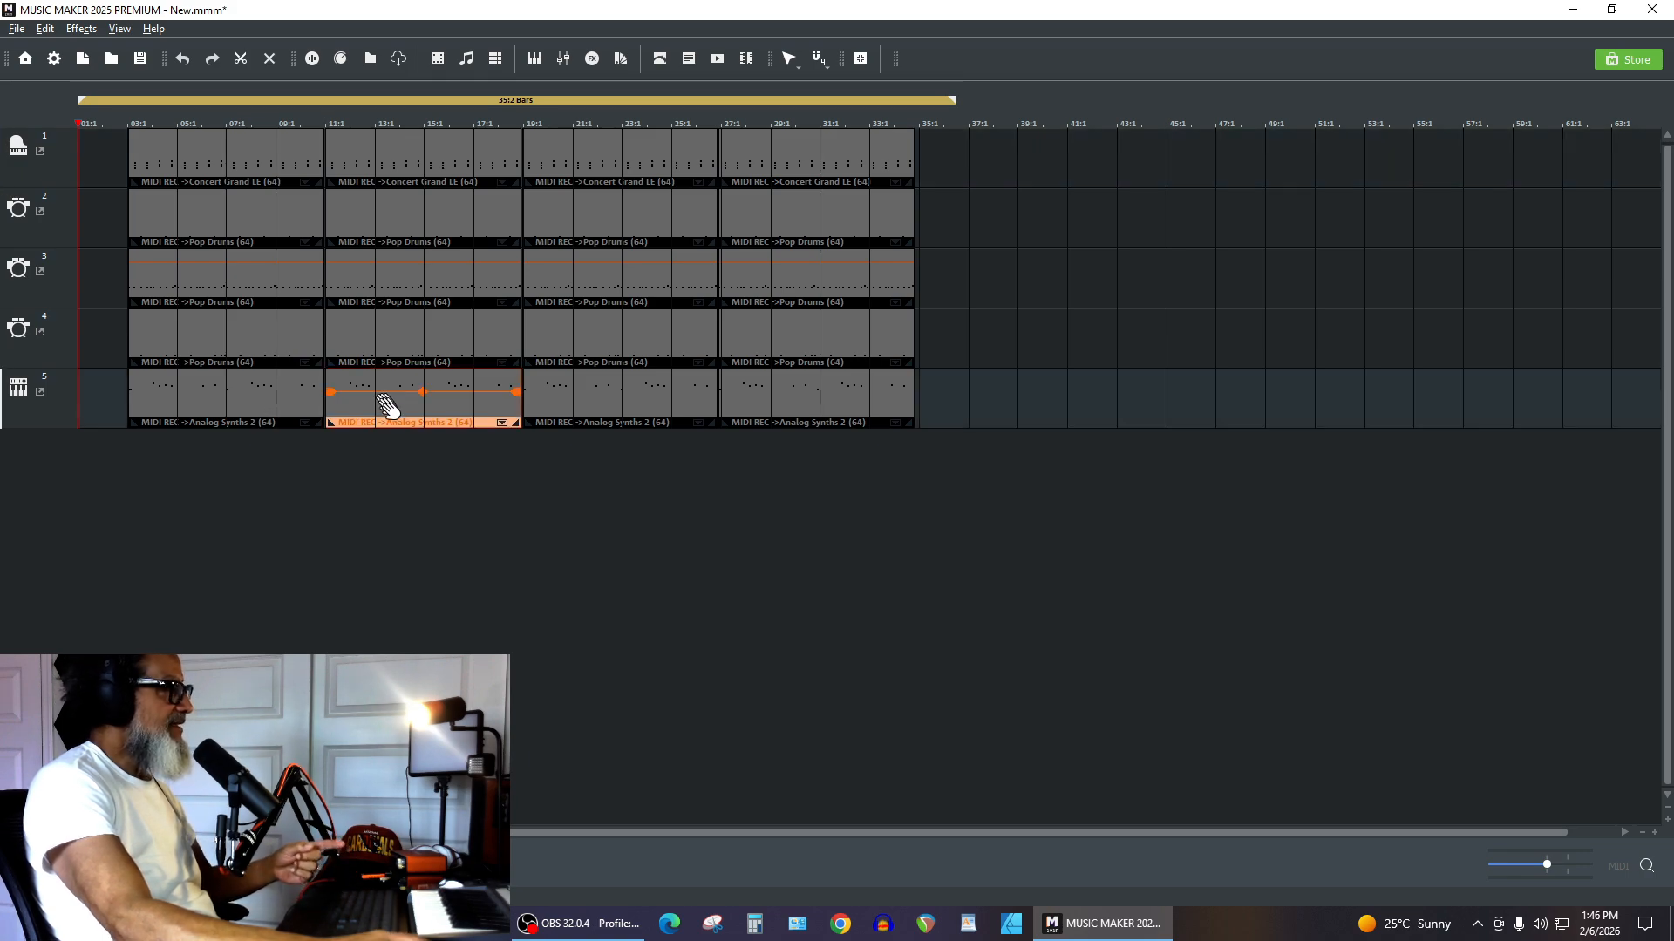
key(Delete)
click(846, 389)
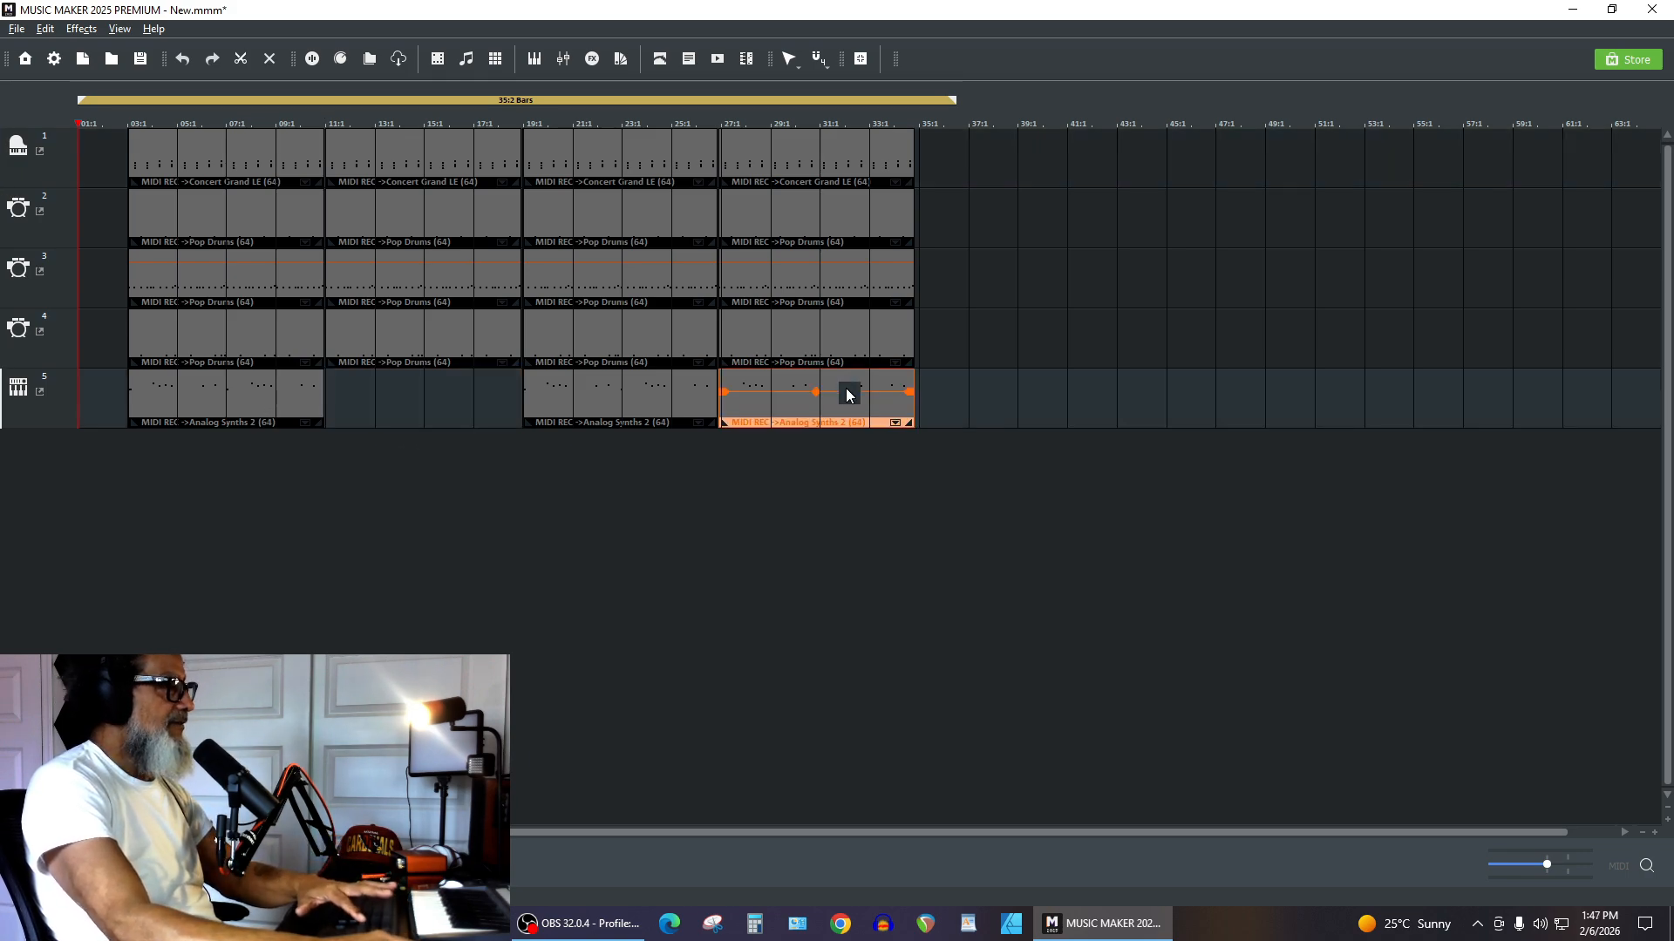
key(Delete)
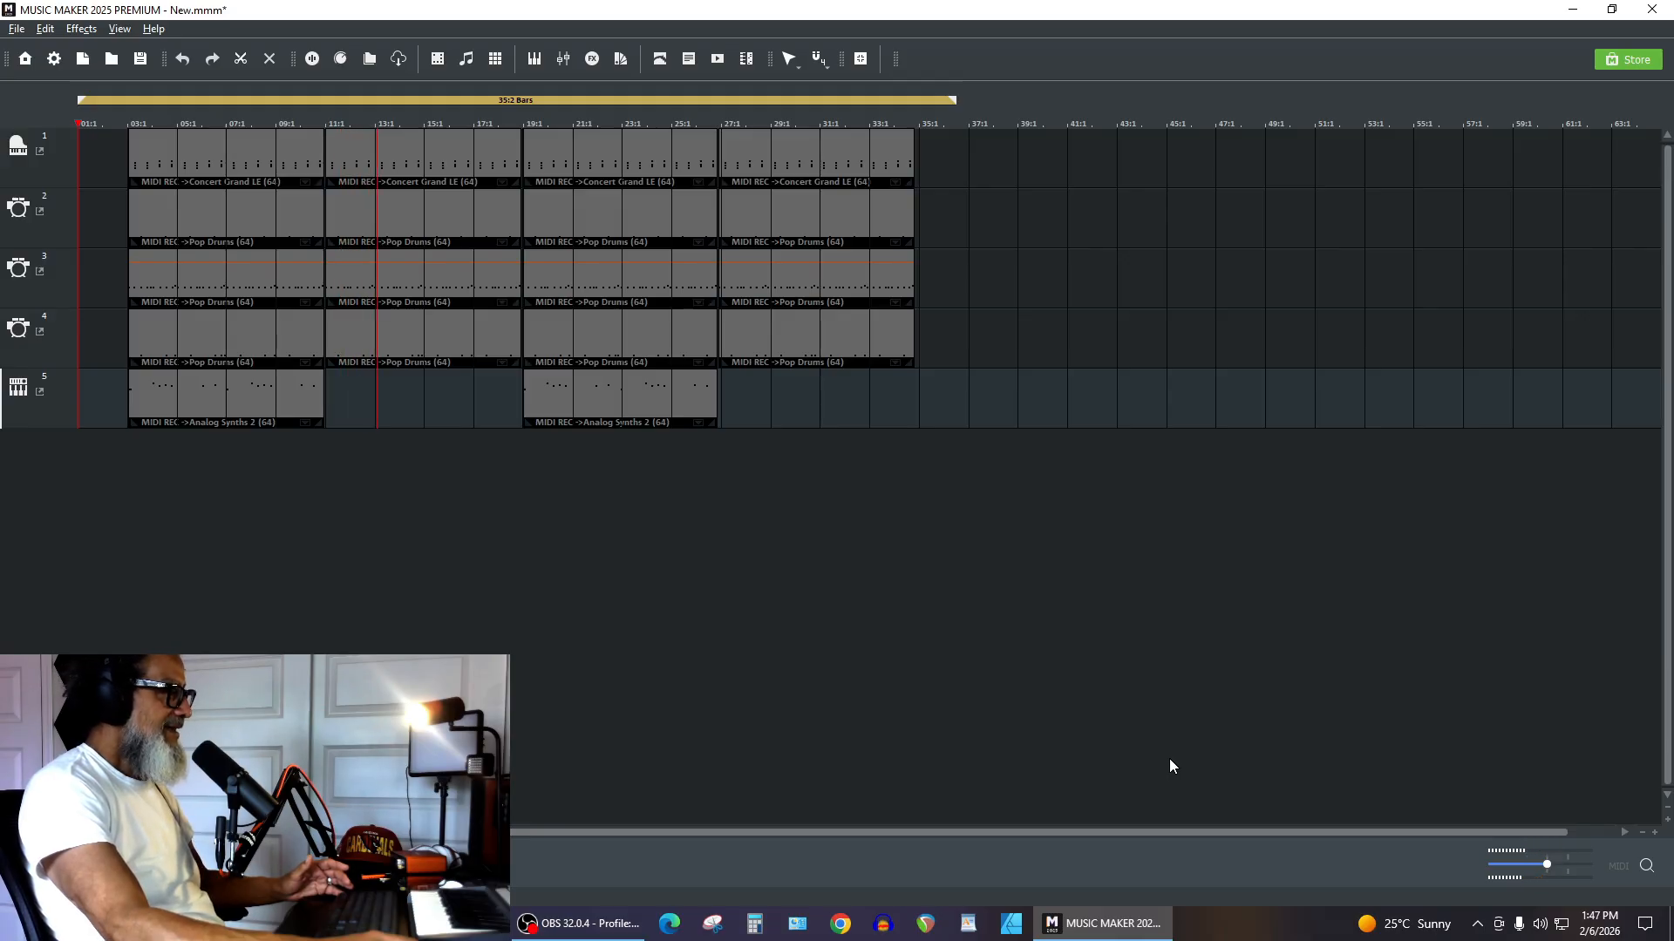
Move the second remaining pad clip on track 5 to bar 27, beneath the last clips, while the arrangement plays.
click(606, 417)
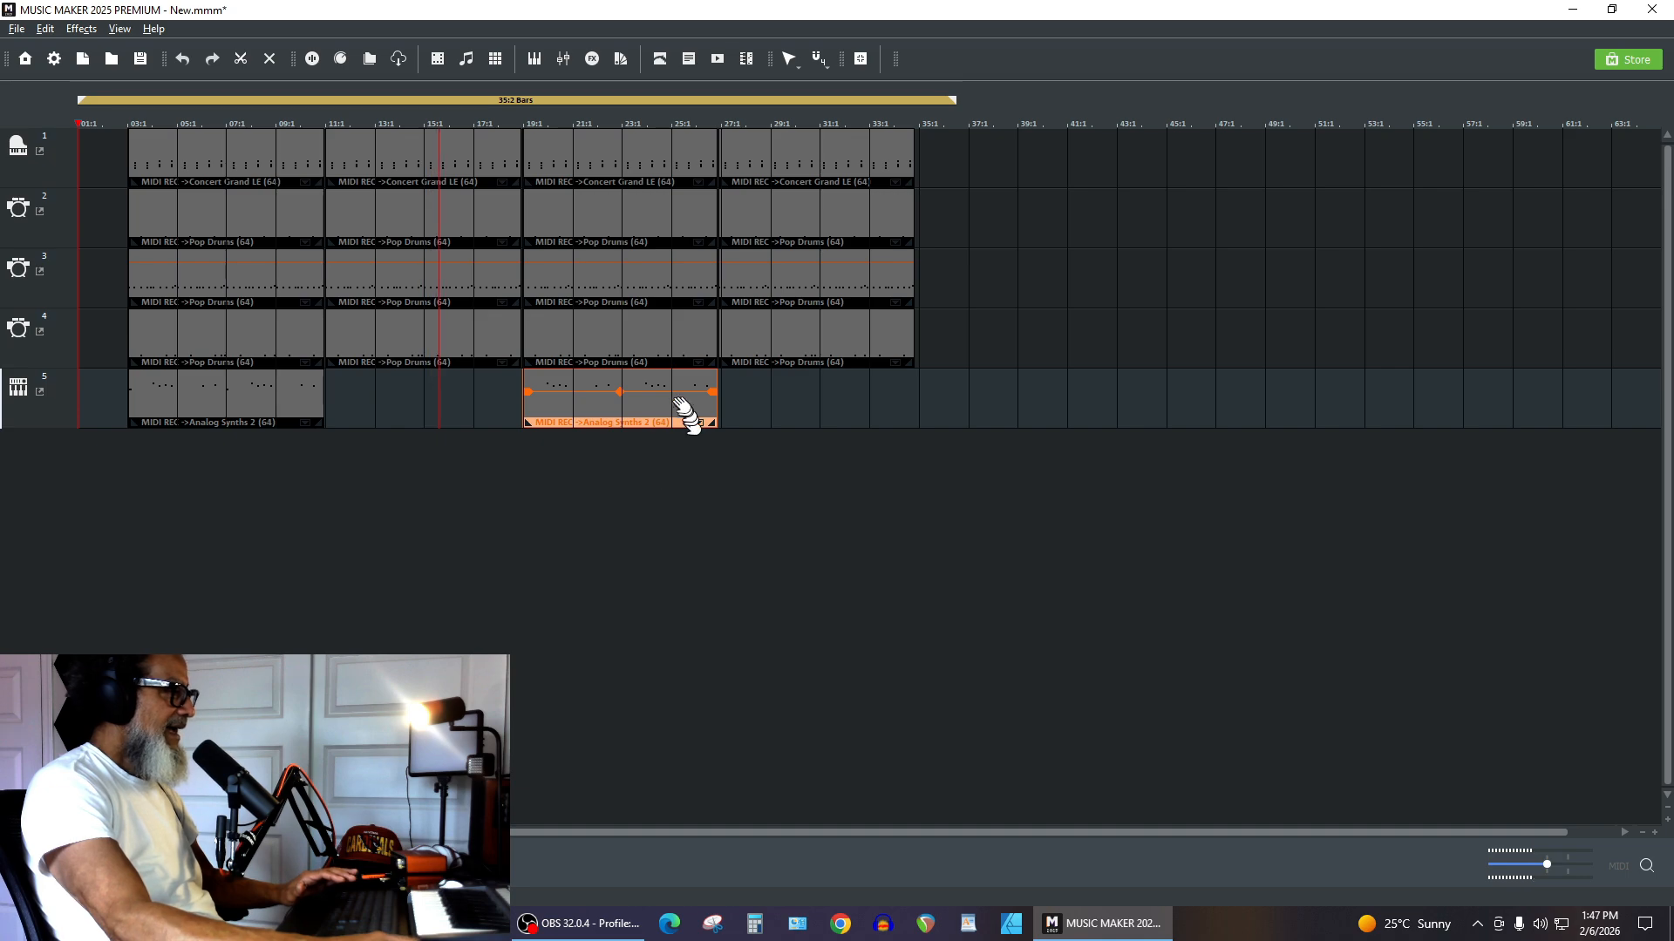
drag(677, 397, 872, 390)
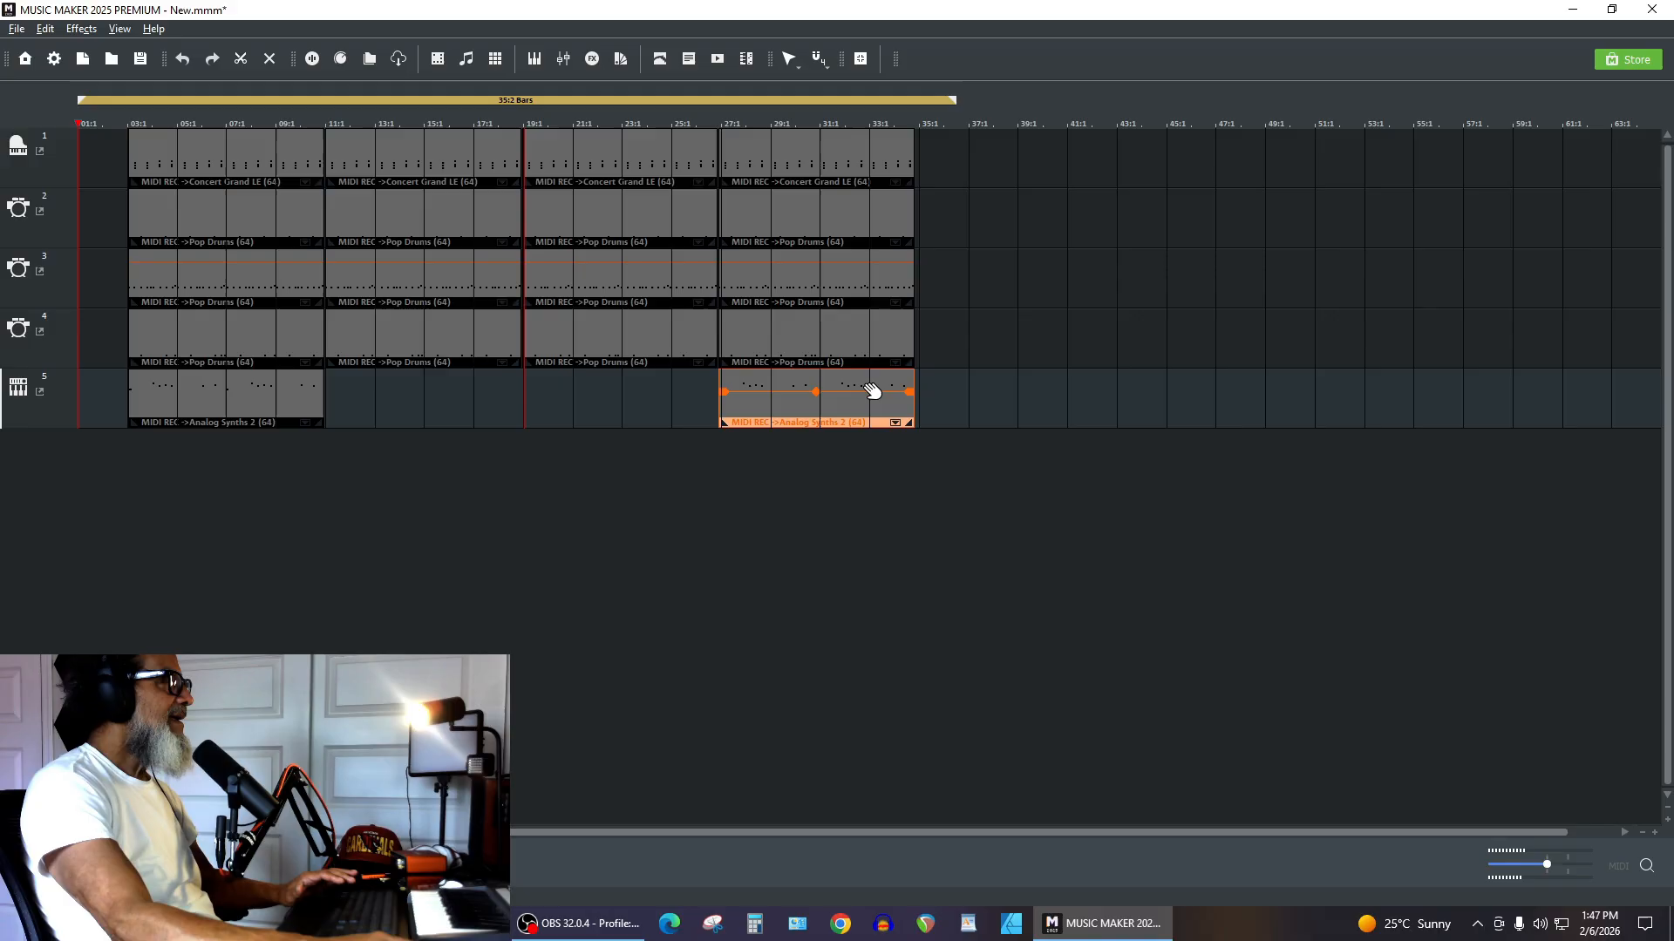
click(1072, 414)
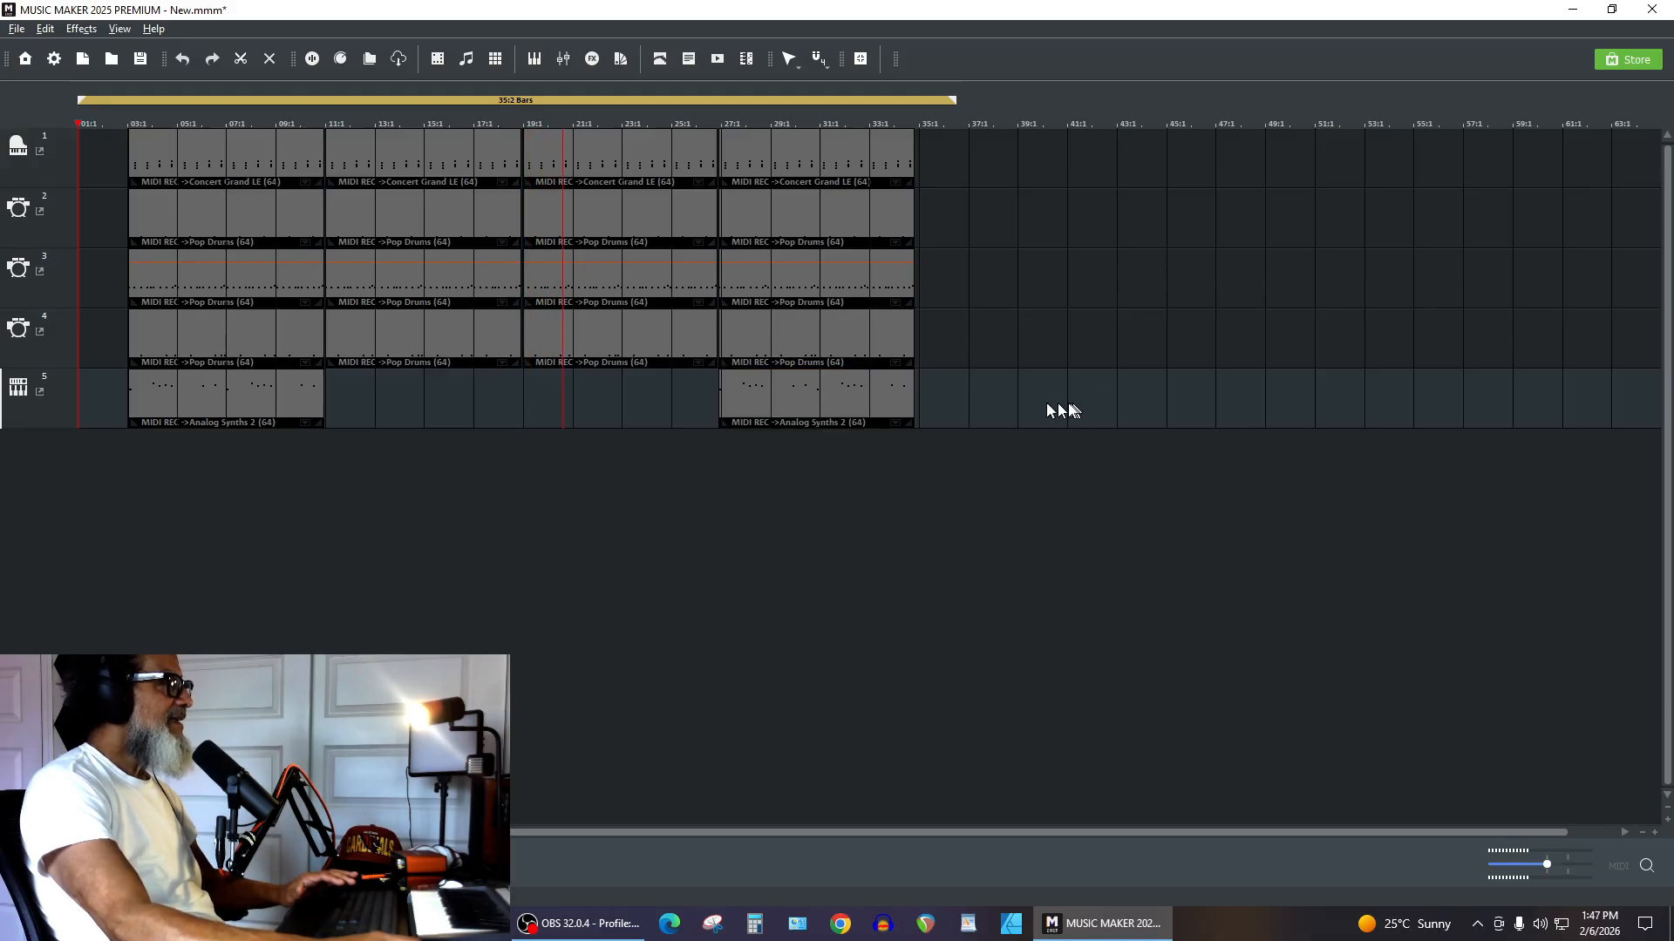
click(822, 407)
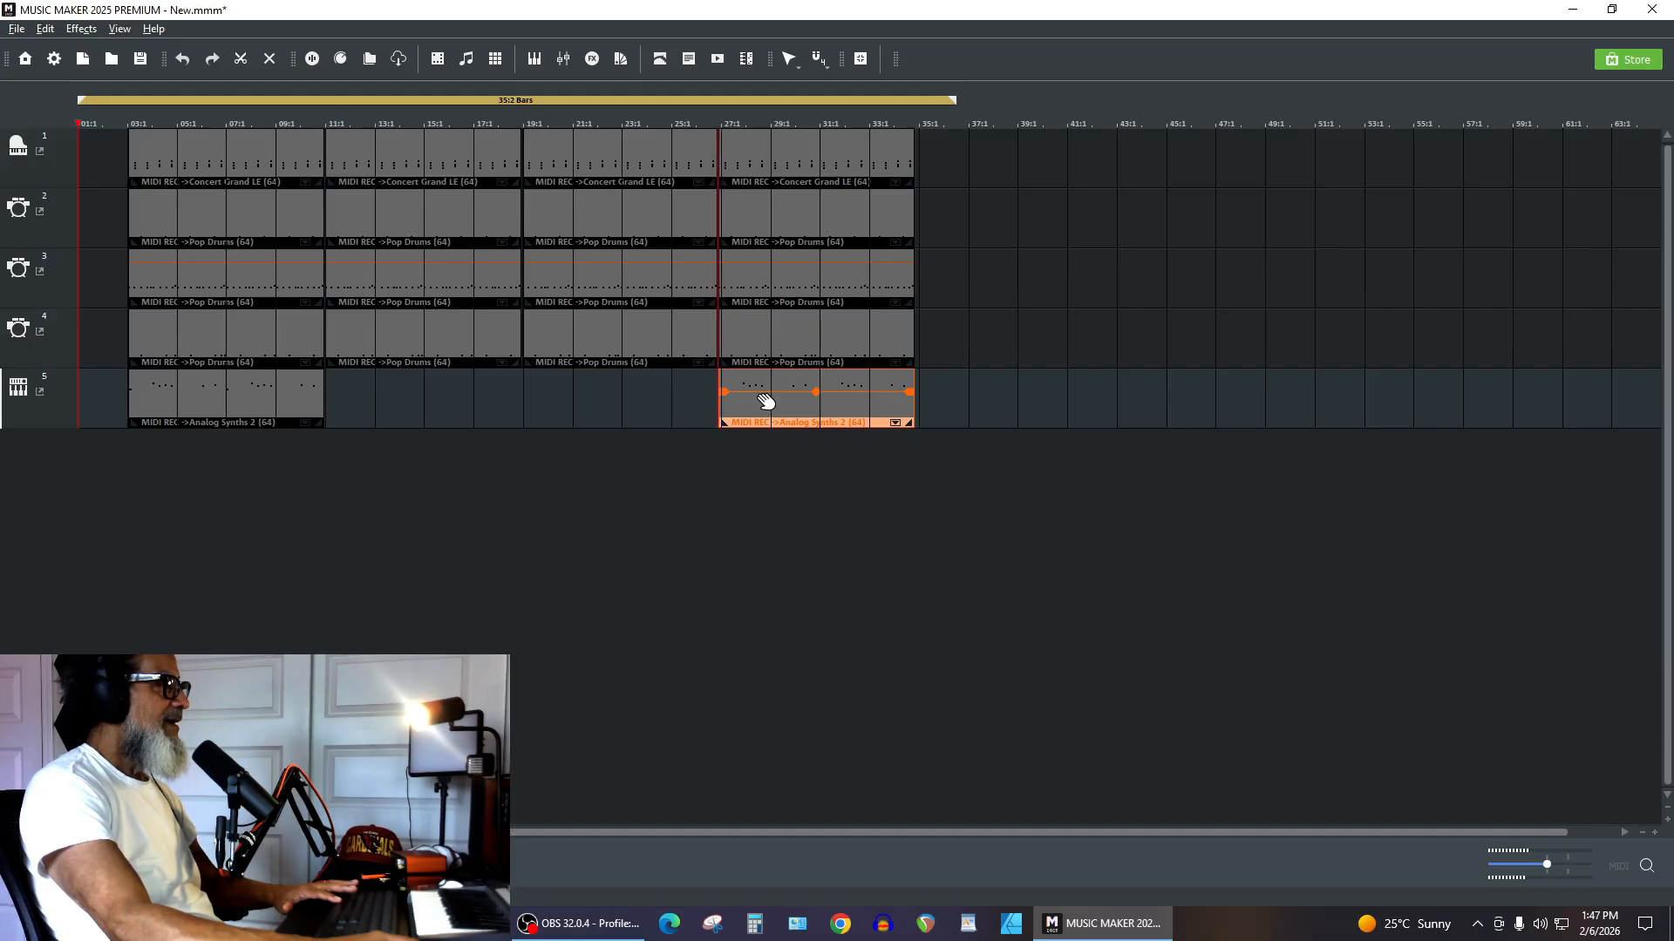
click(950, 395)
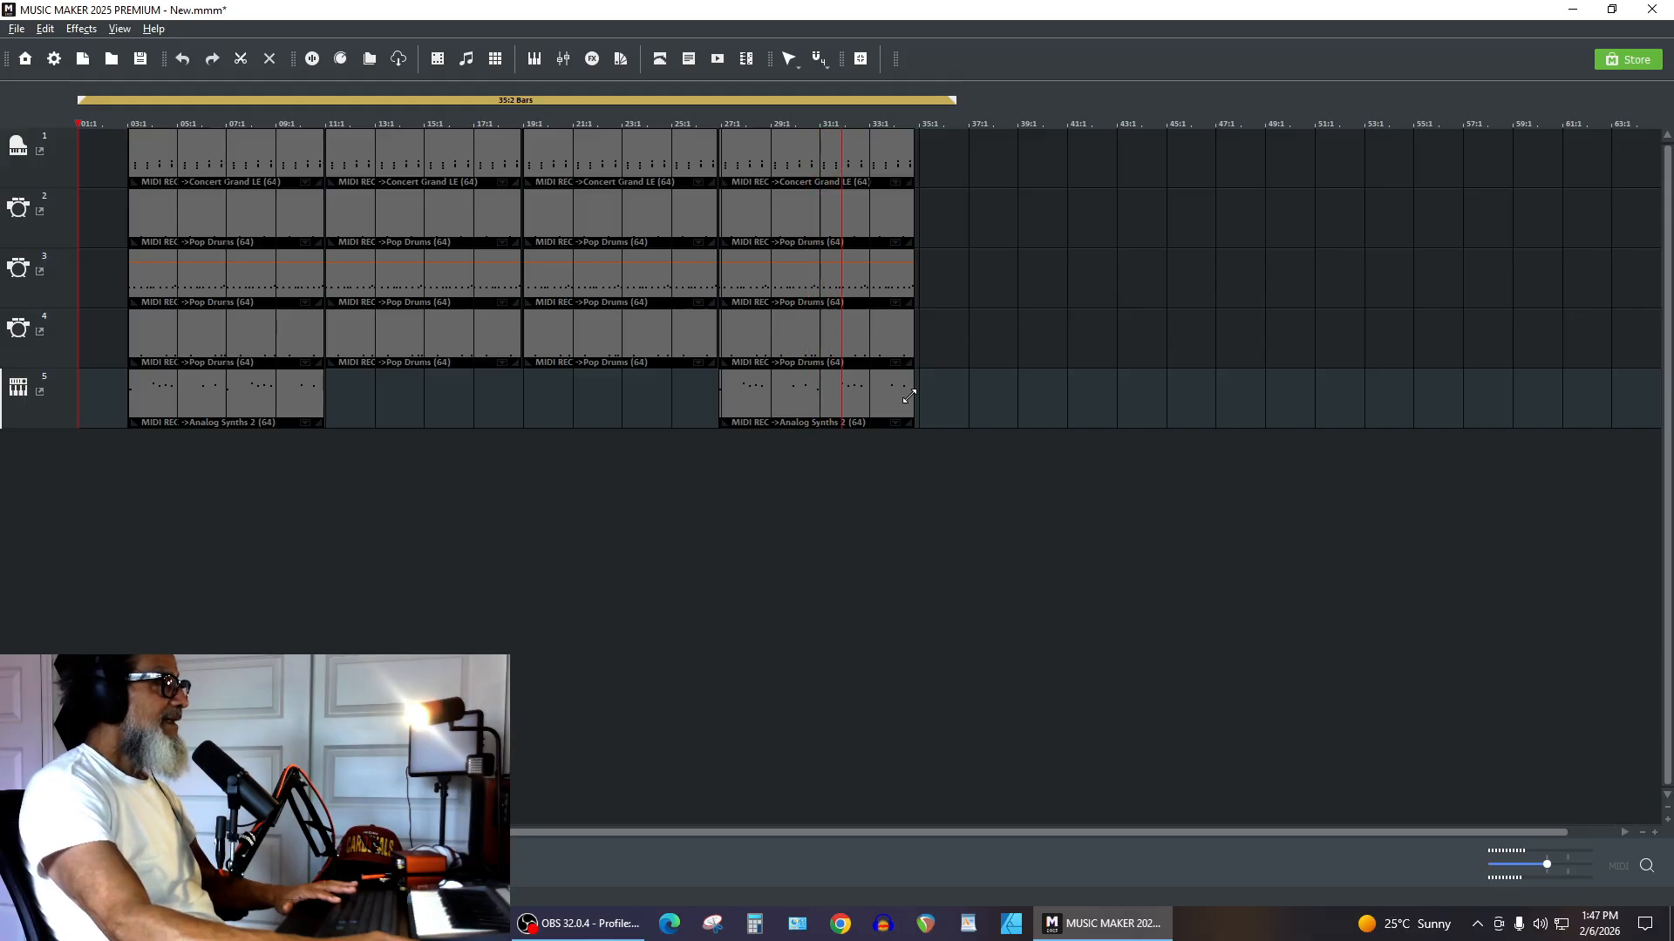
click(910, 398)
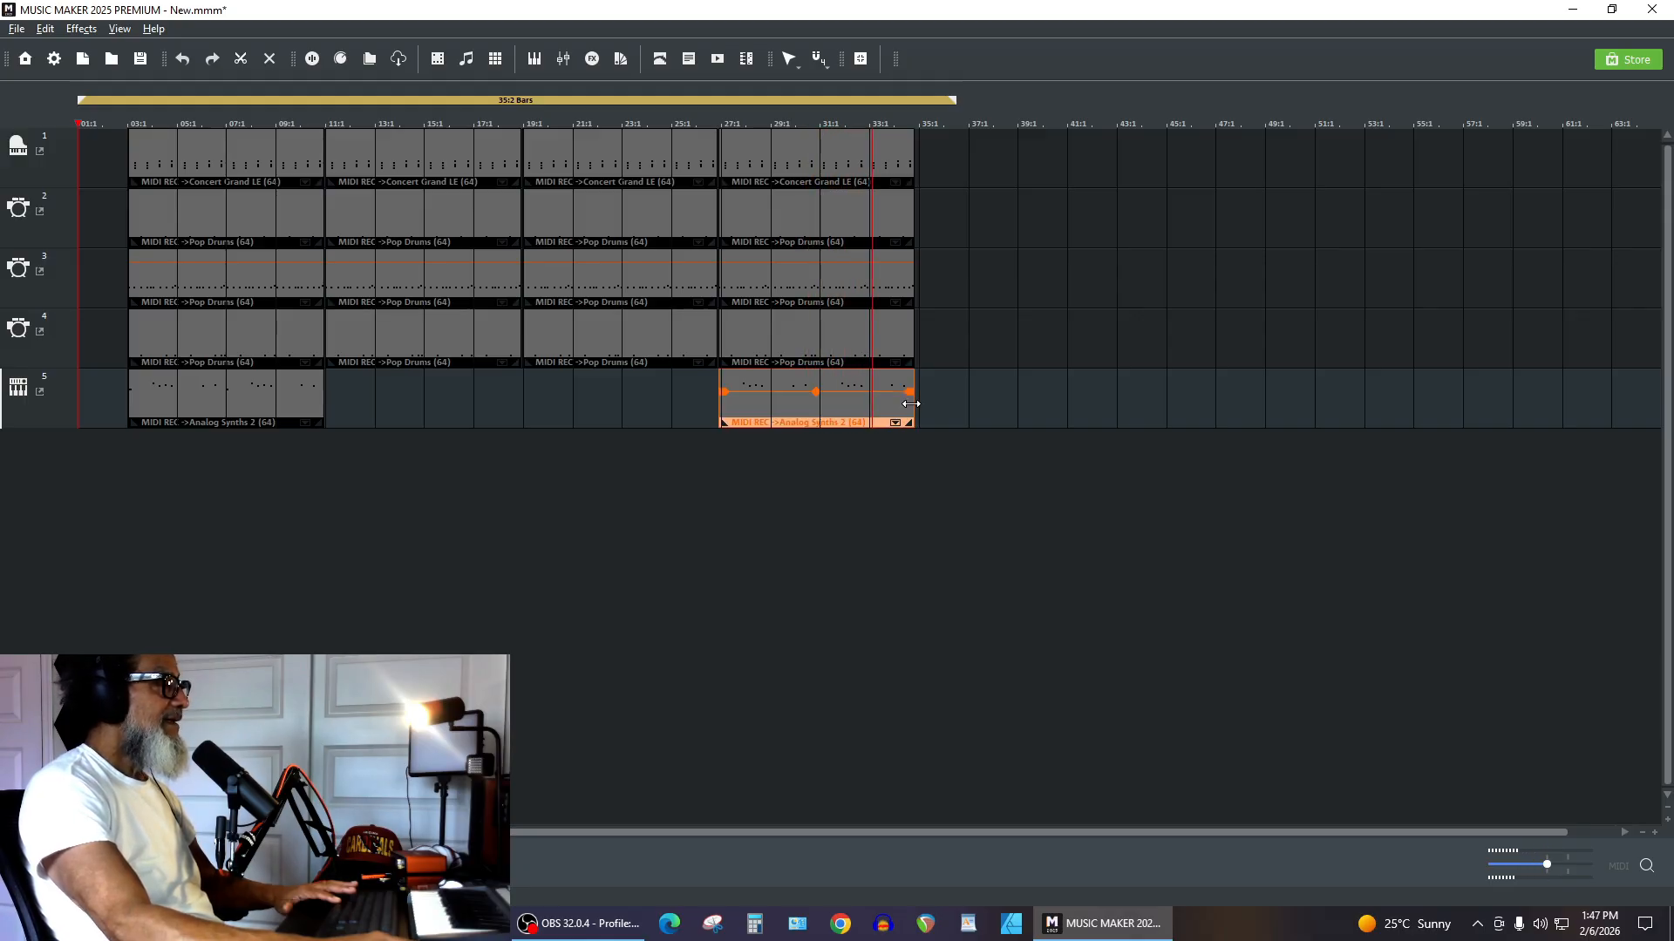
Try to lengthen the first pad clip on track 5 so it ends at bar 11.
click(1653, 833)
click(1654, 833)
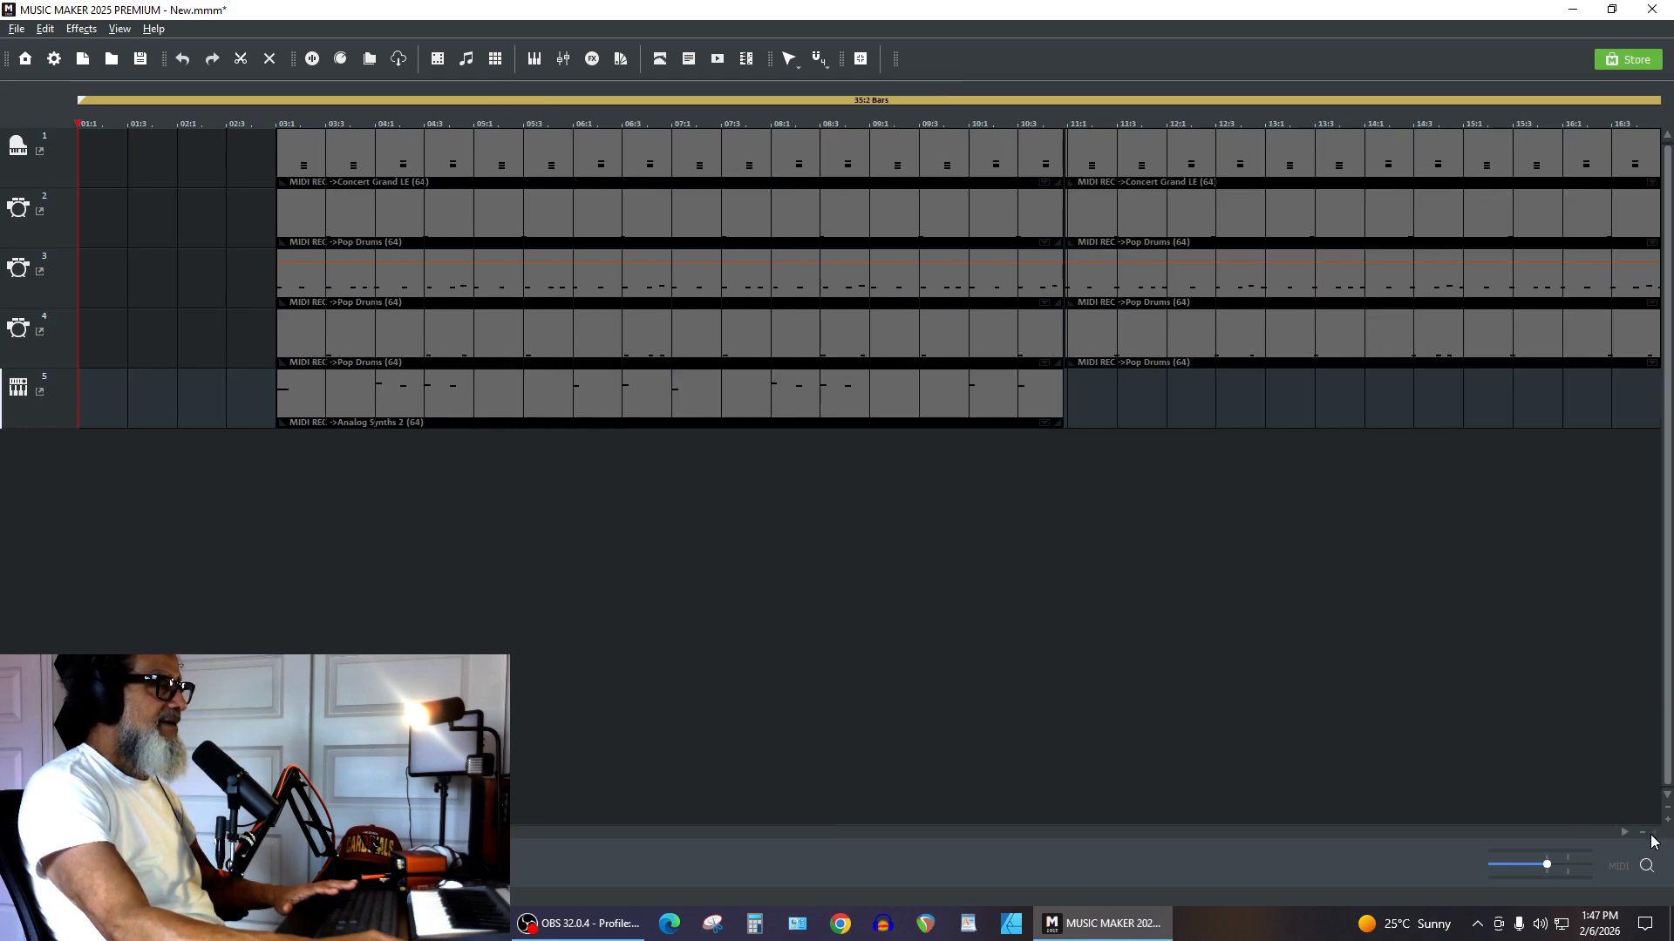
click(1061, 403)
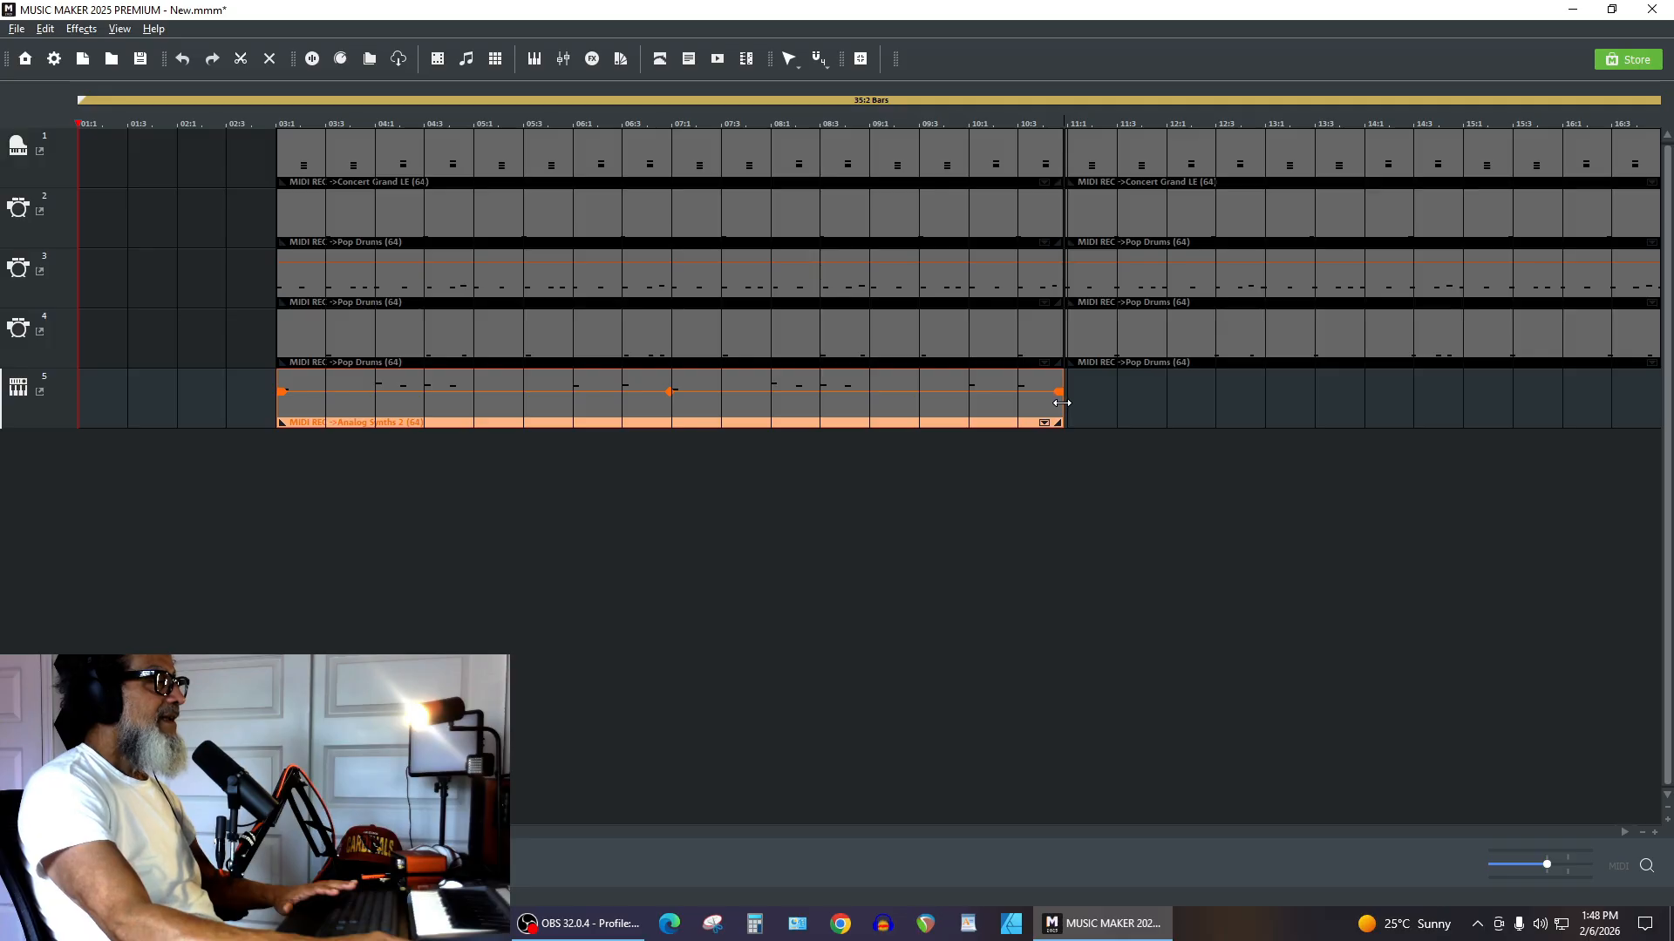
drag(1061, 403, 1080, 409)
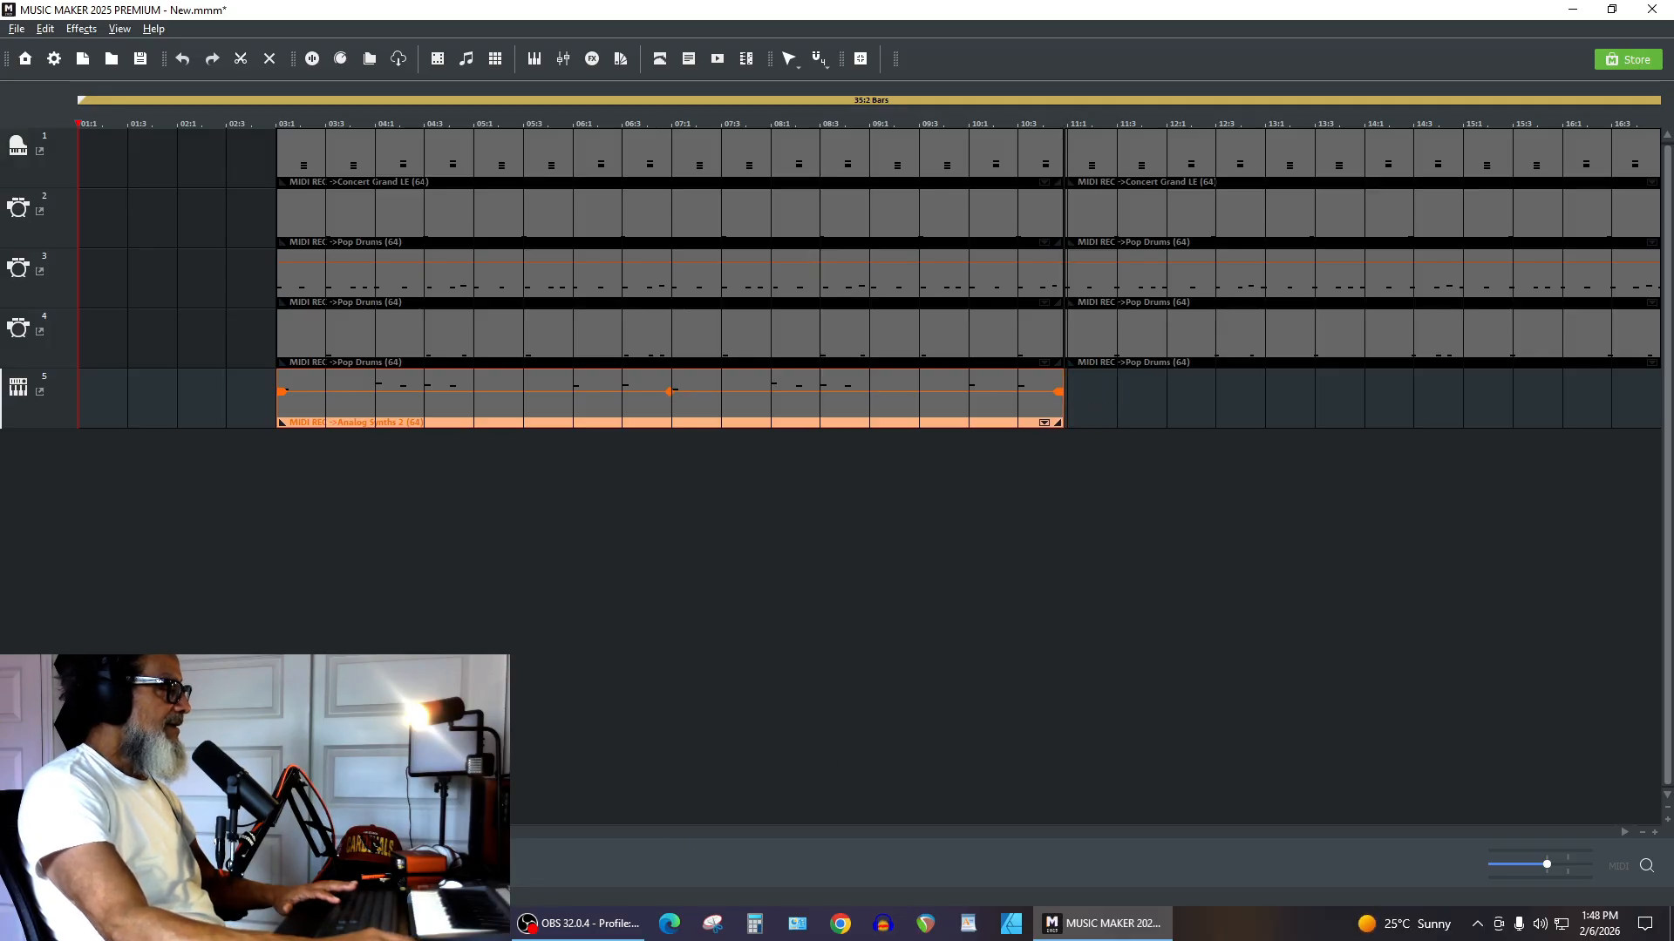
scroll(1219, 795, right, 5)
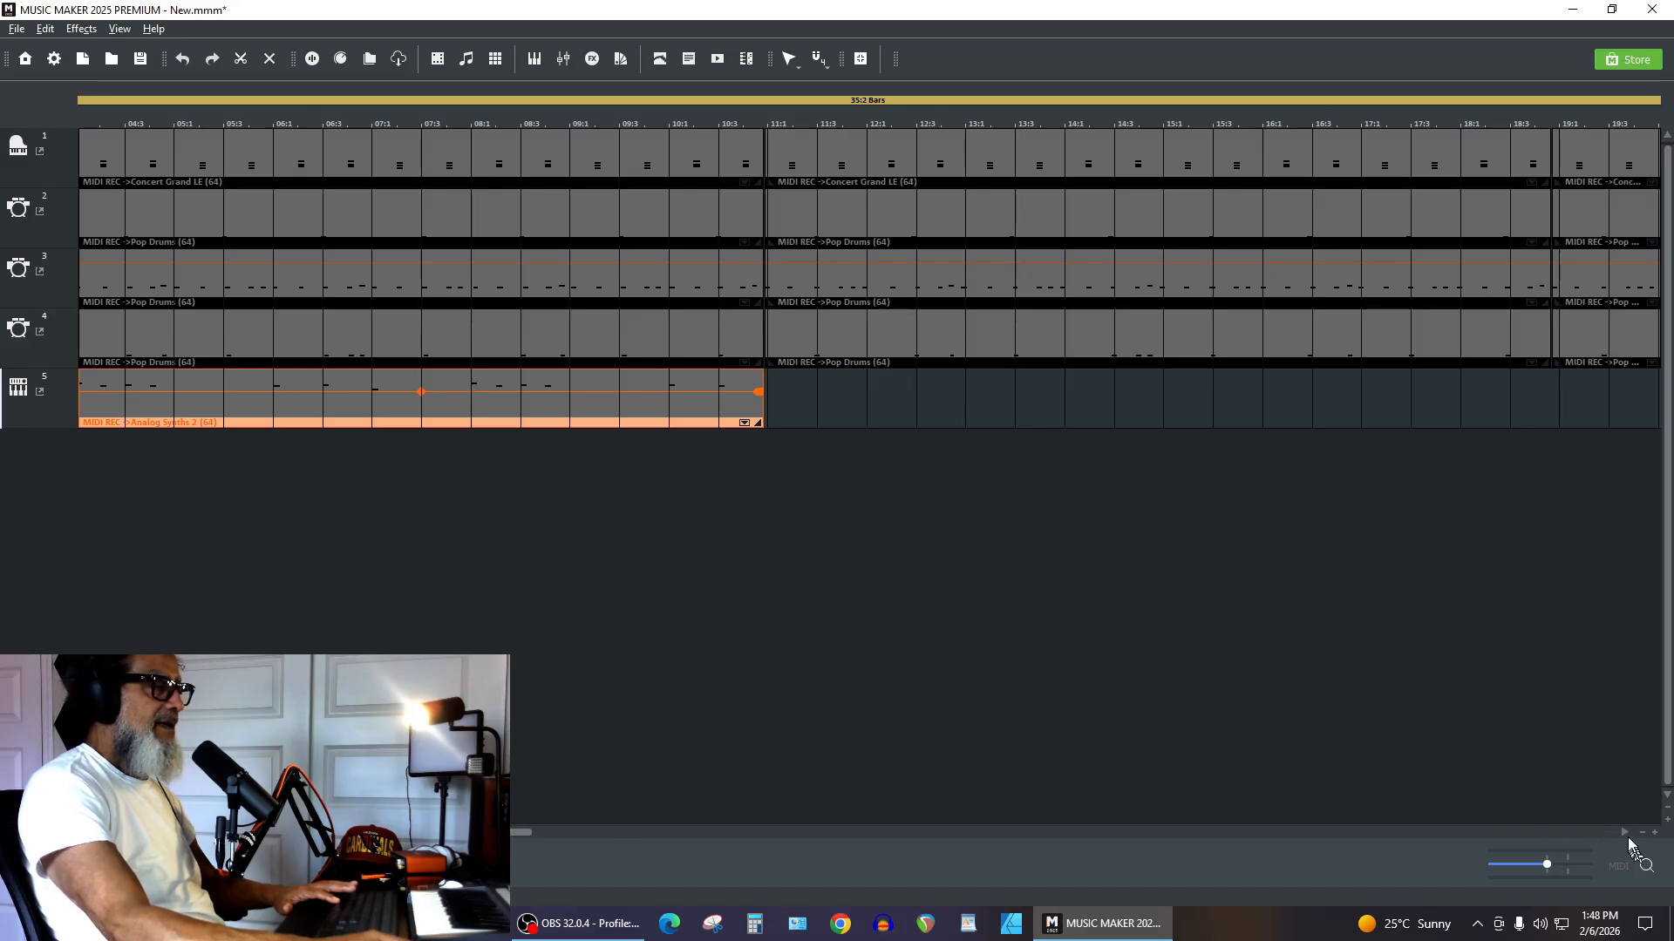
click(1641, 837)
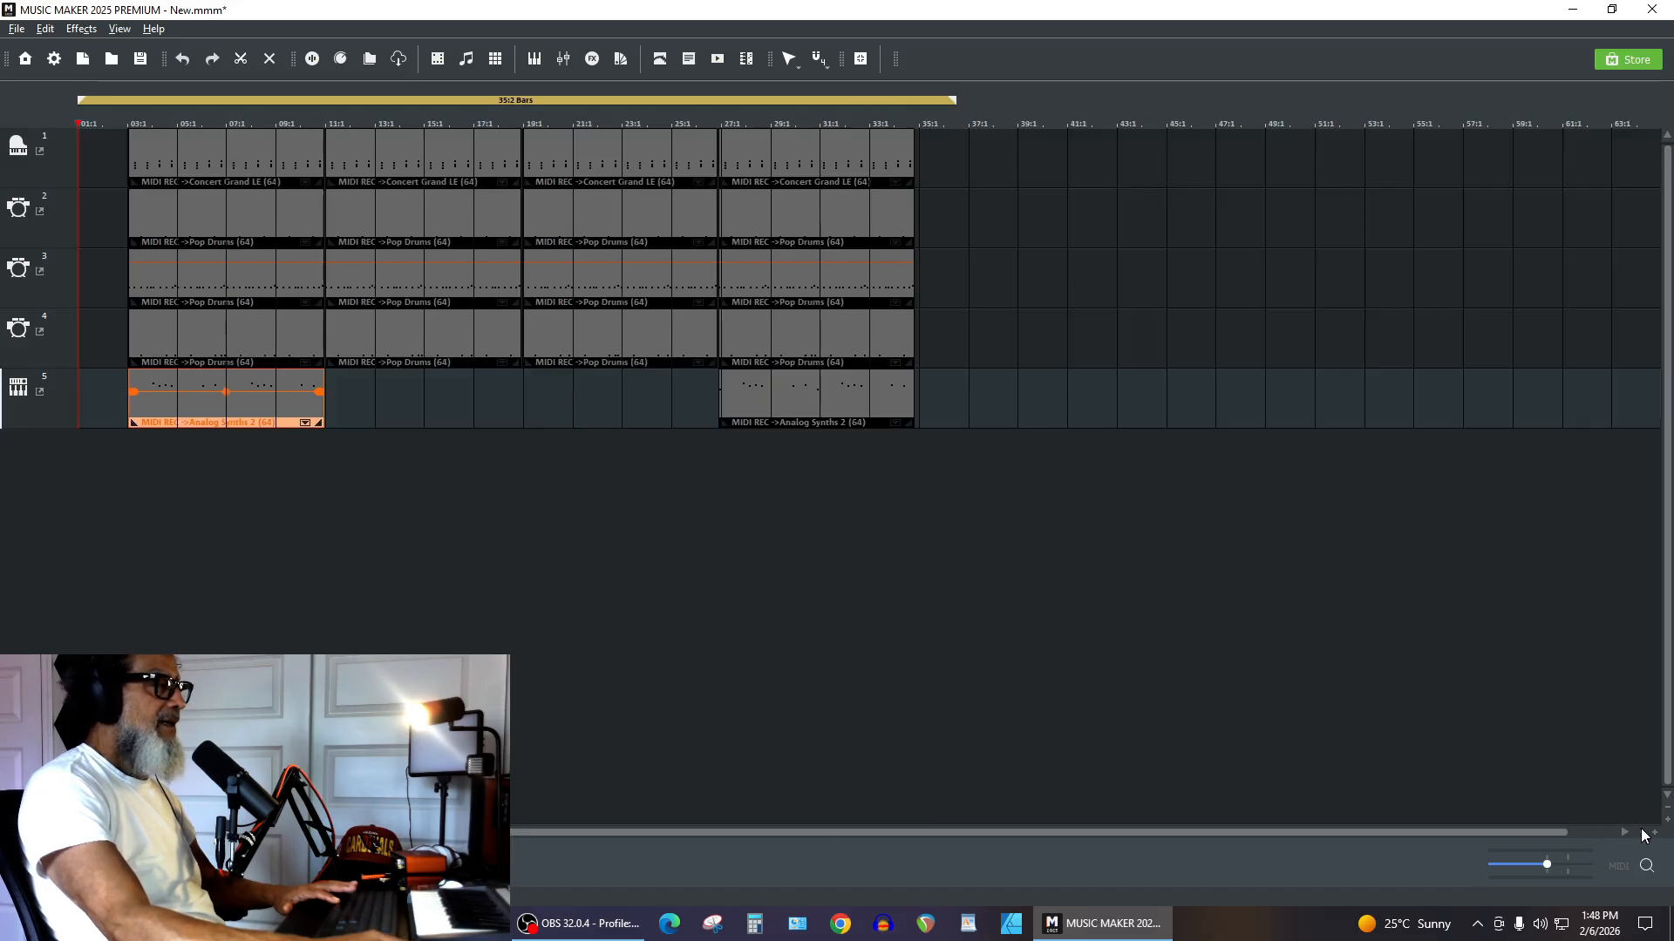
Delete the pad clip at bar 27 on track 5 and all duplicated clips on tracks 1 to 4 from bar 11 onward.
click(812, 420)
key(Delete)
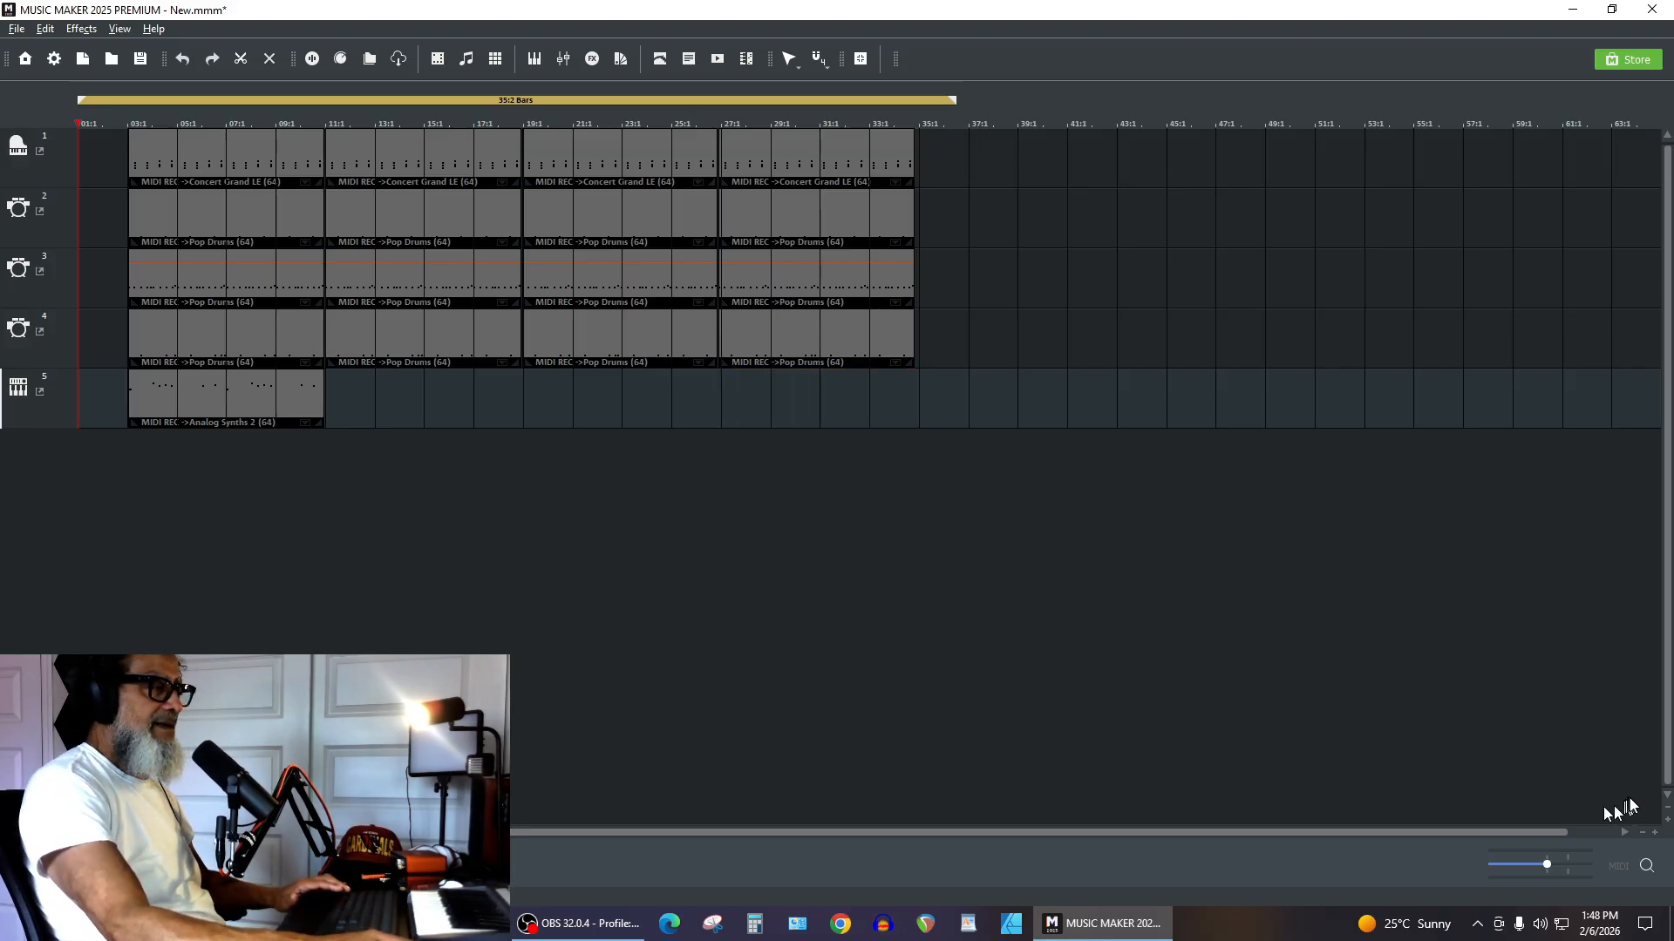
click(1667, 823)
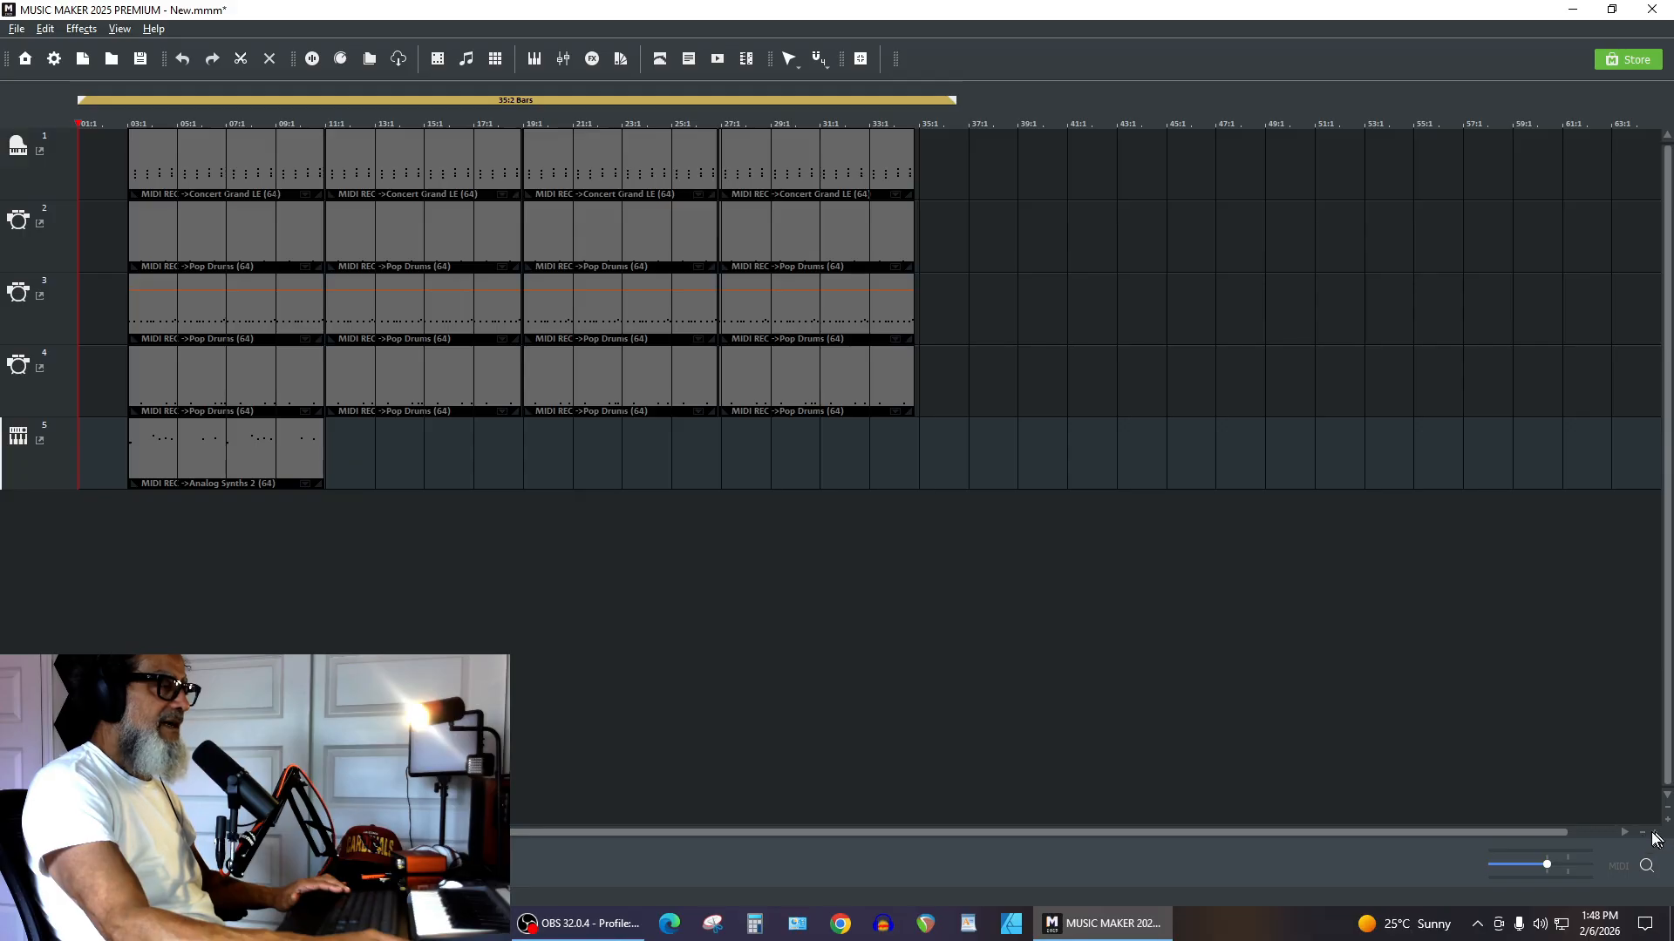
click(1655, 836)
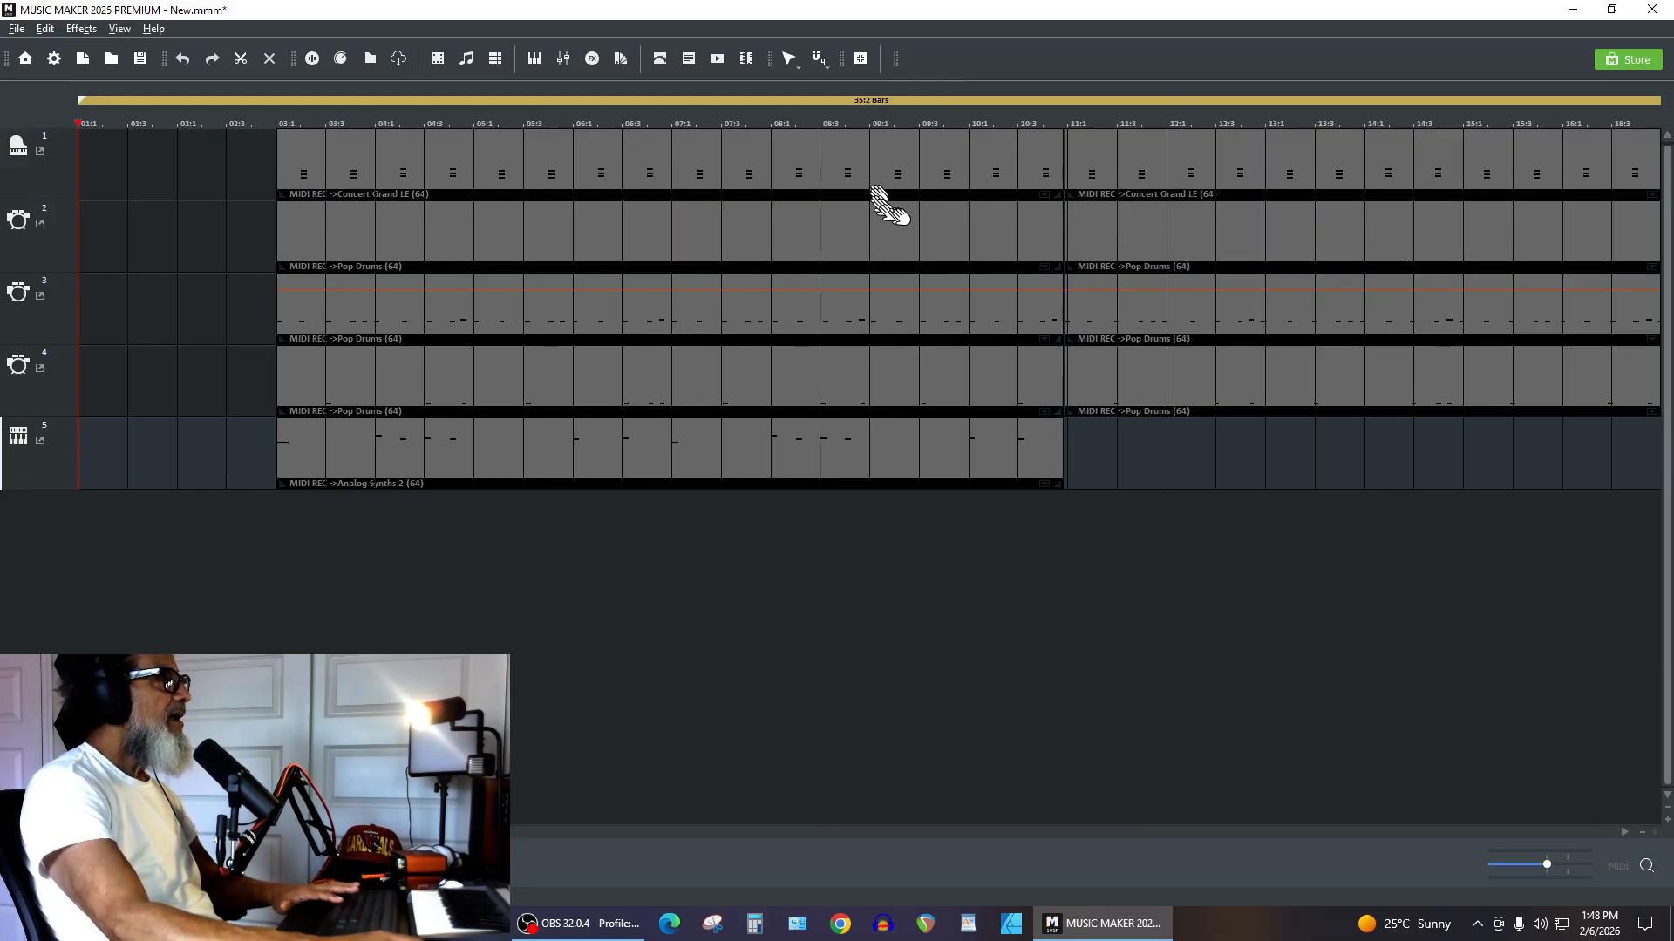
click(1097, 384)
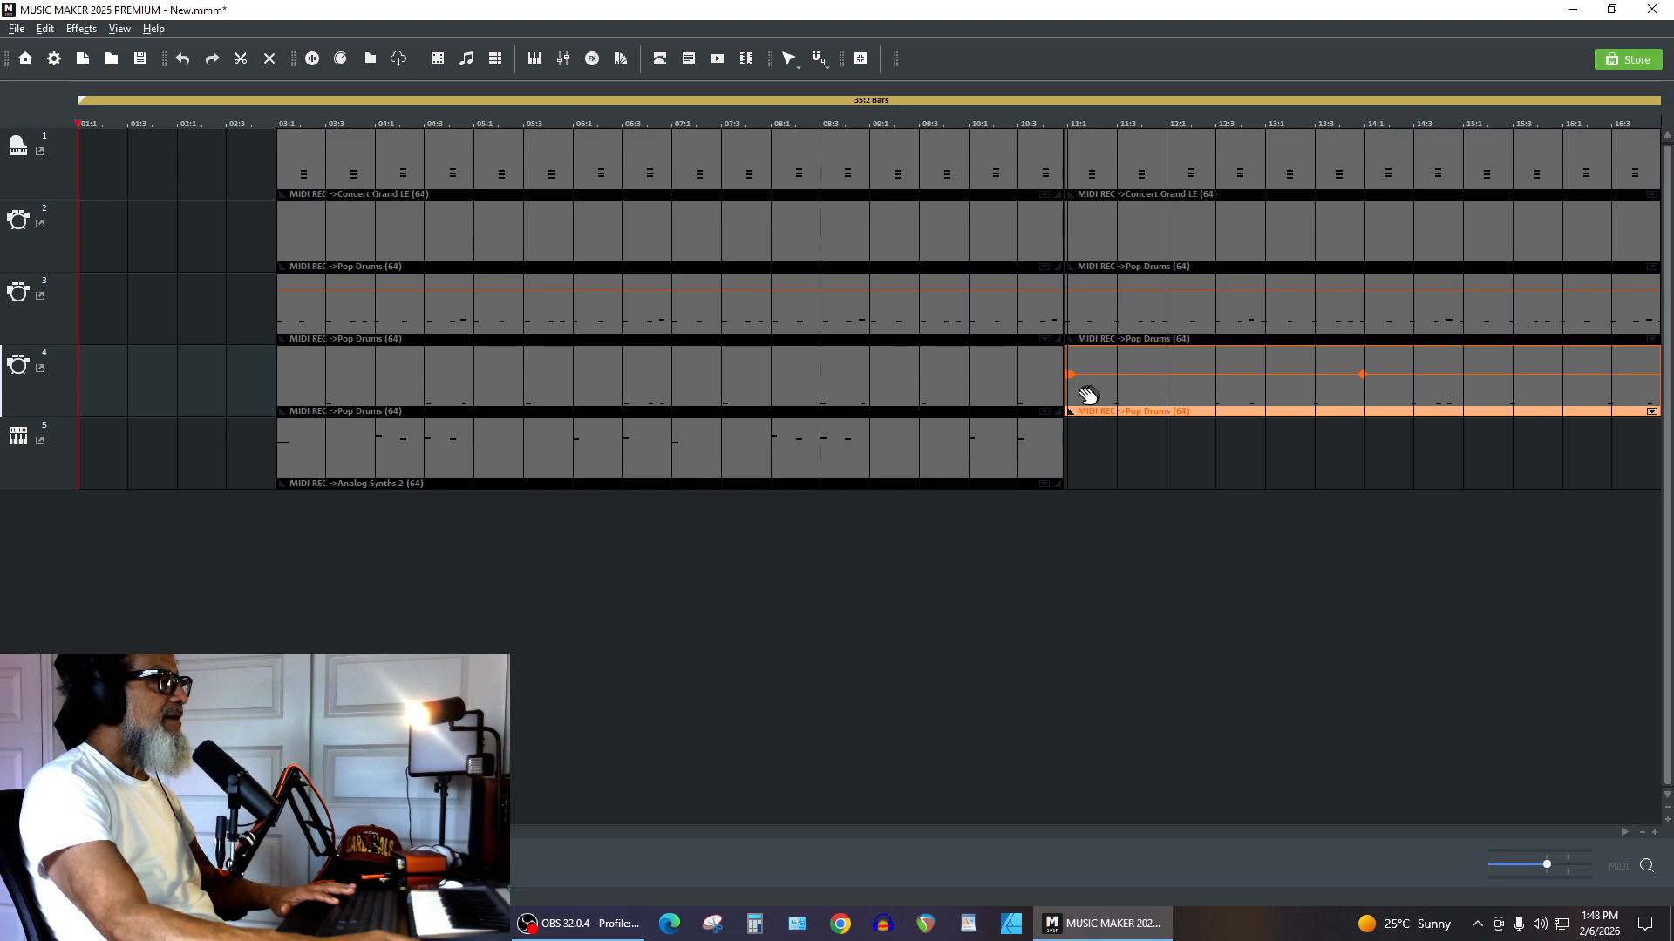
click(1641, 832)
click(1641, 833)
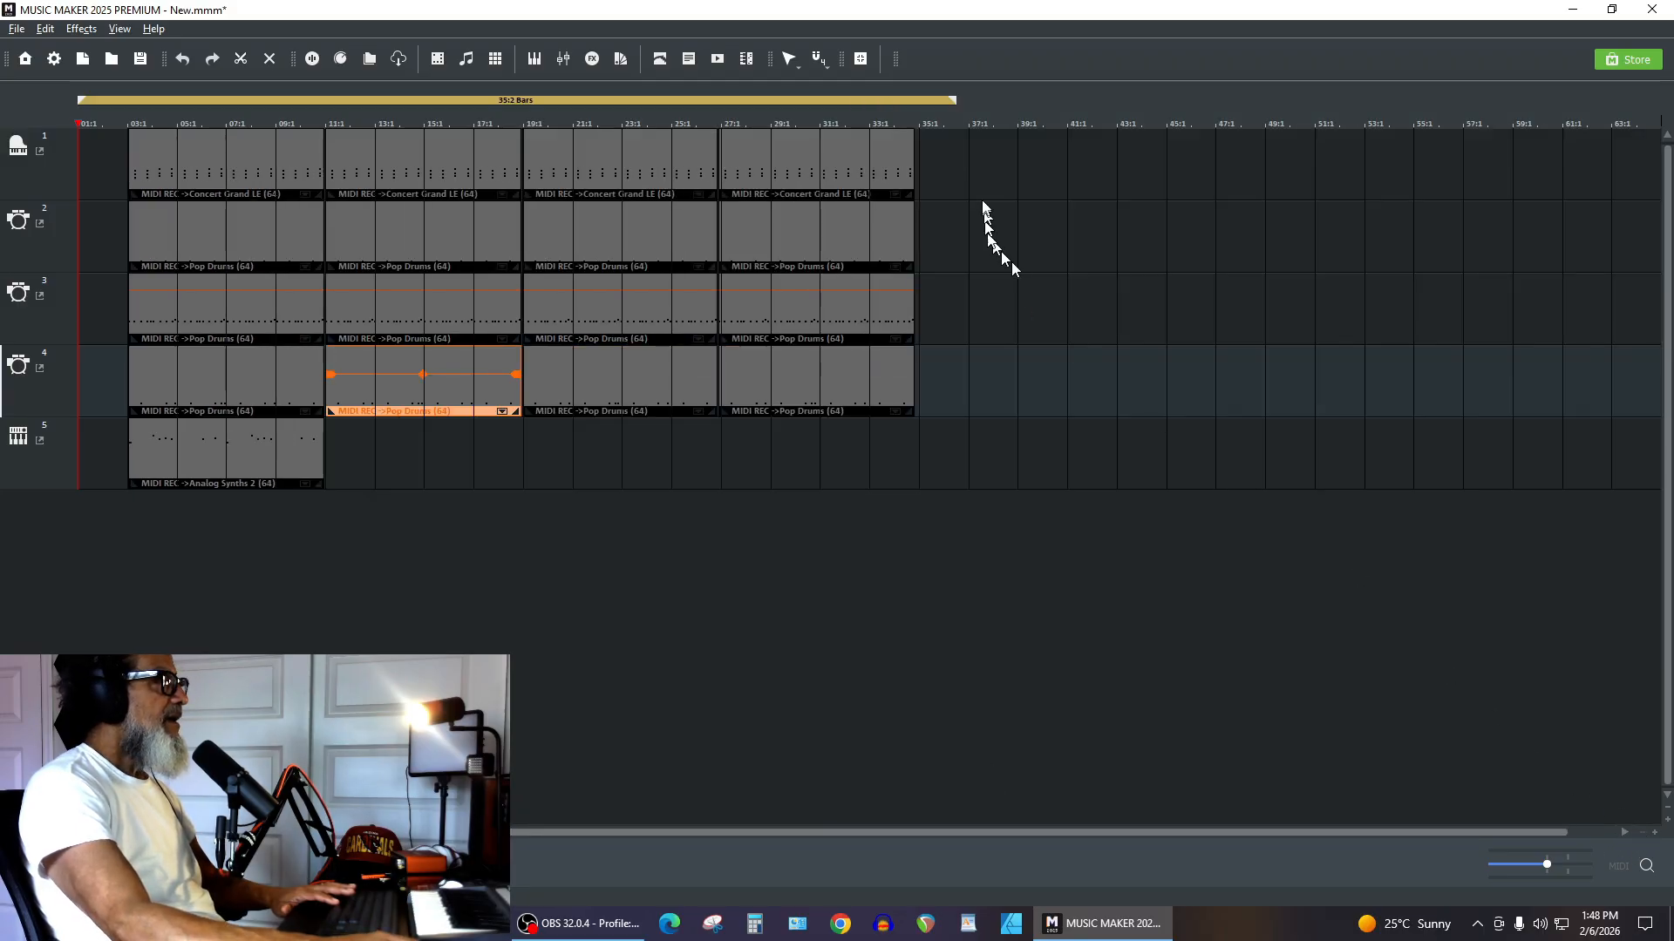
drag(978, 171, 408, 469)
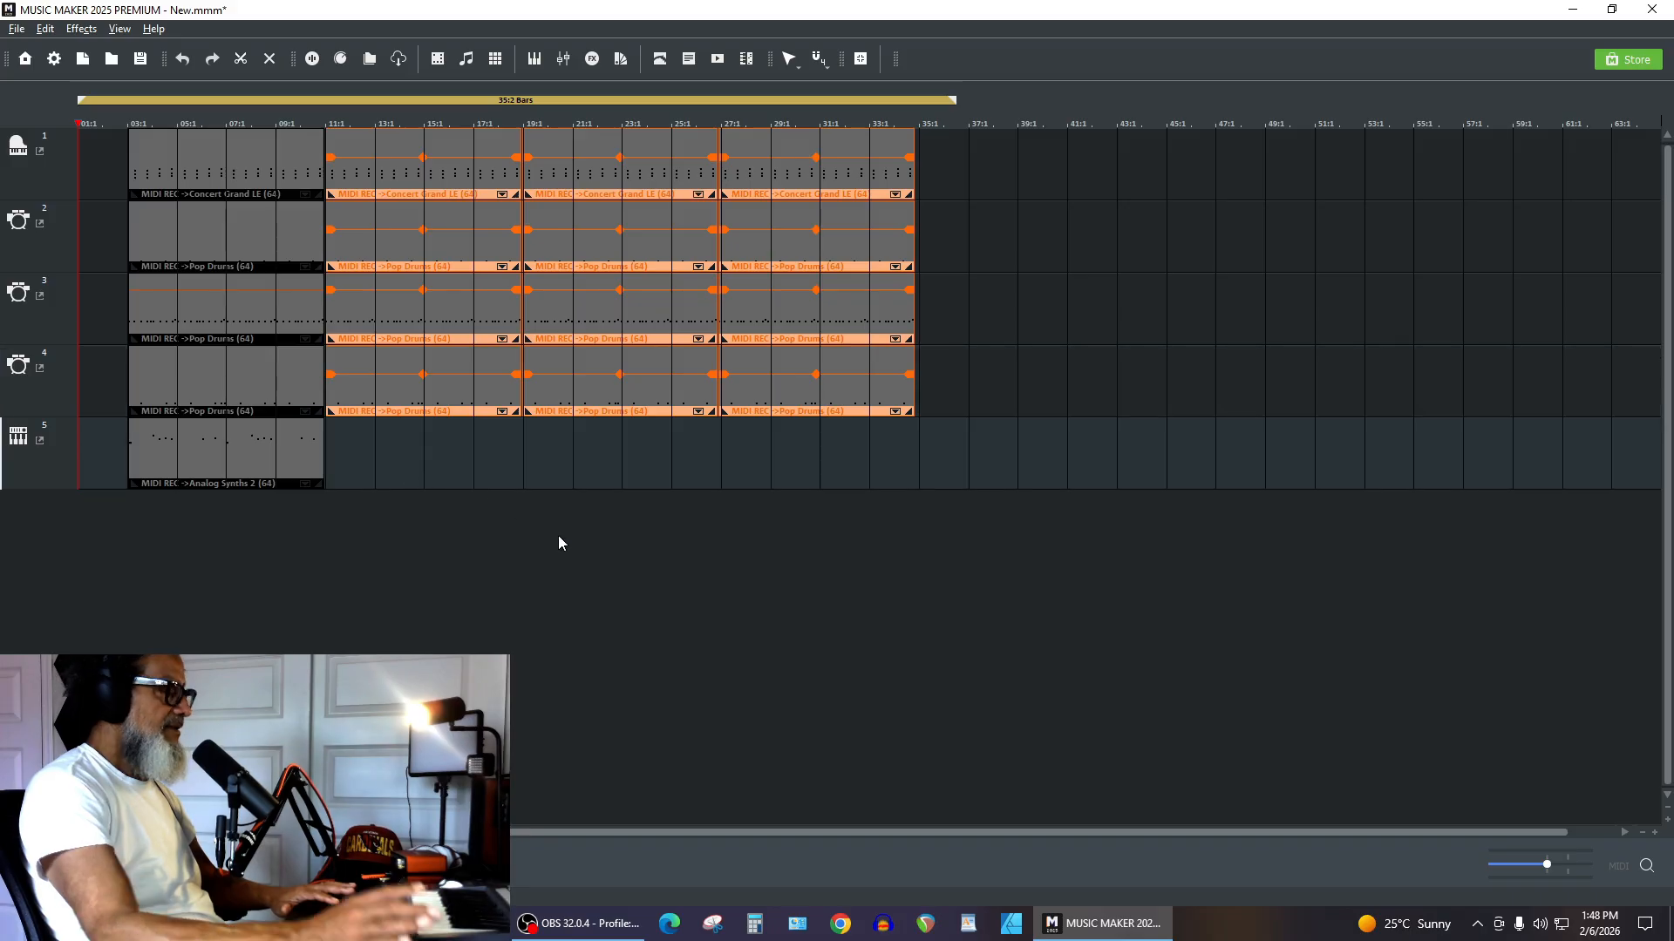
key(Delete)
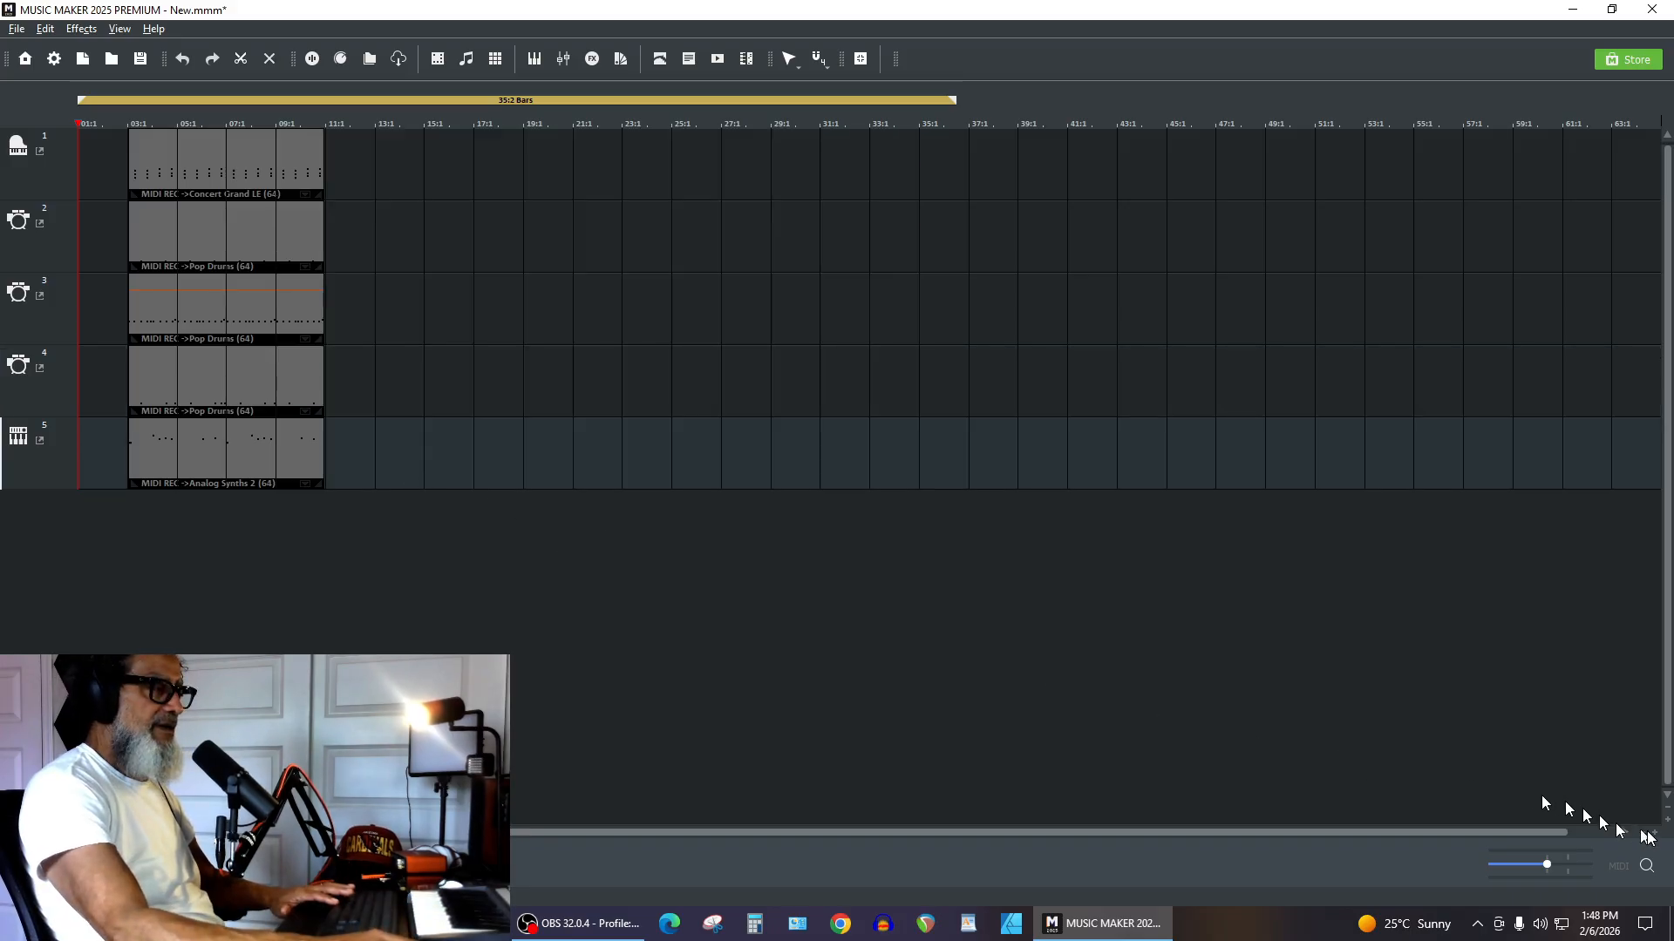
Extend the ends of the remaining clips on all five tracks to bar 11:1.
click(1653, 834)
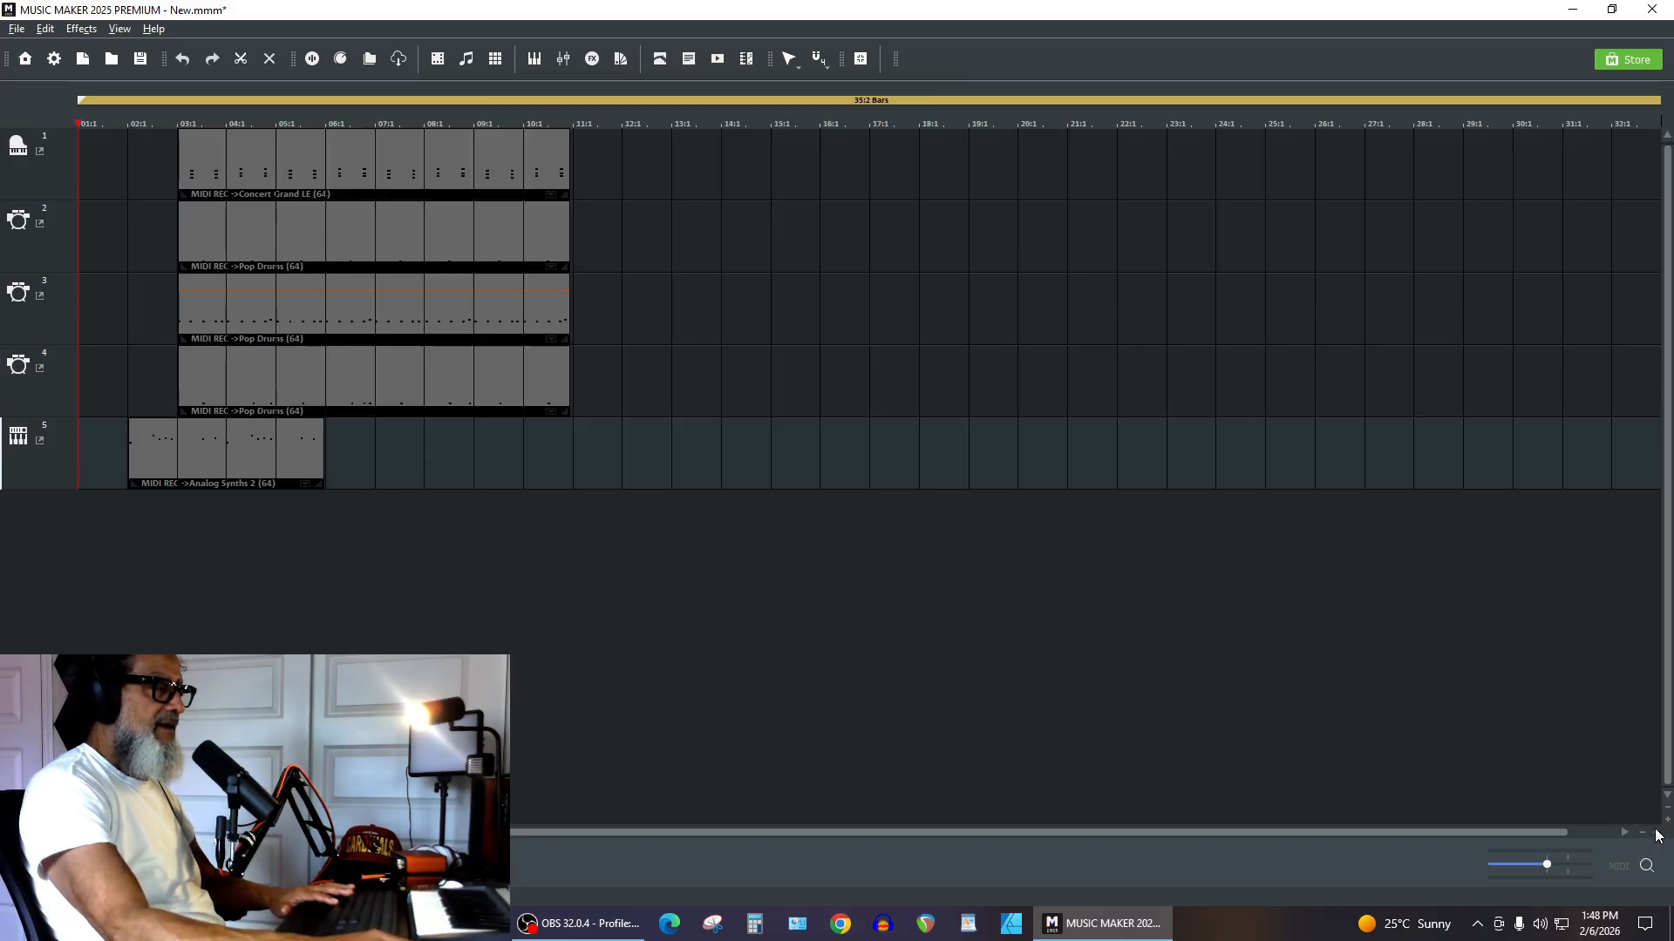
click(1652, 834)
click(1653, 834)
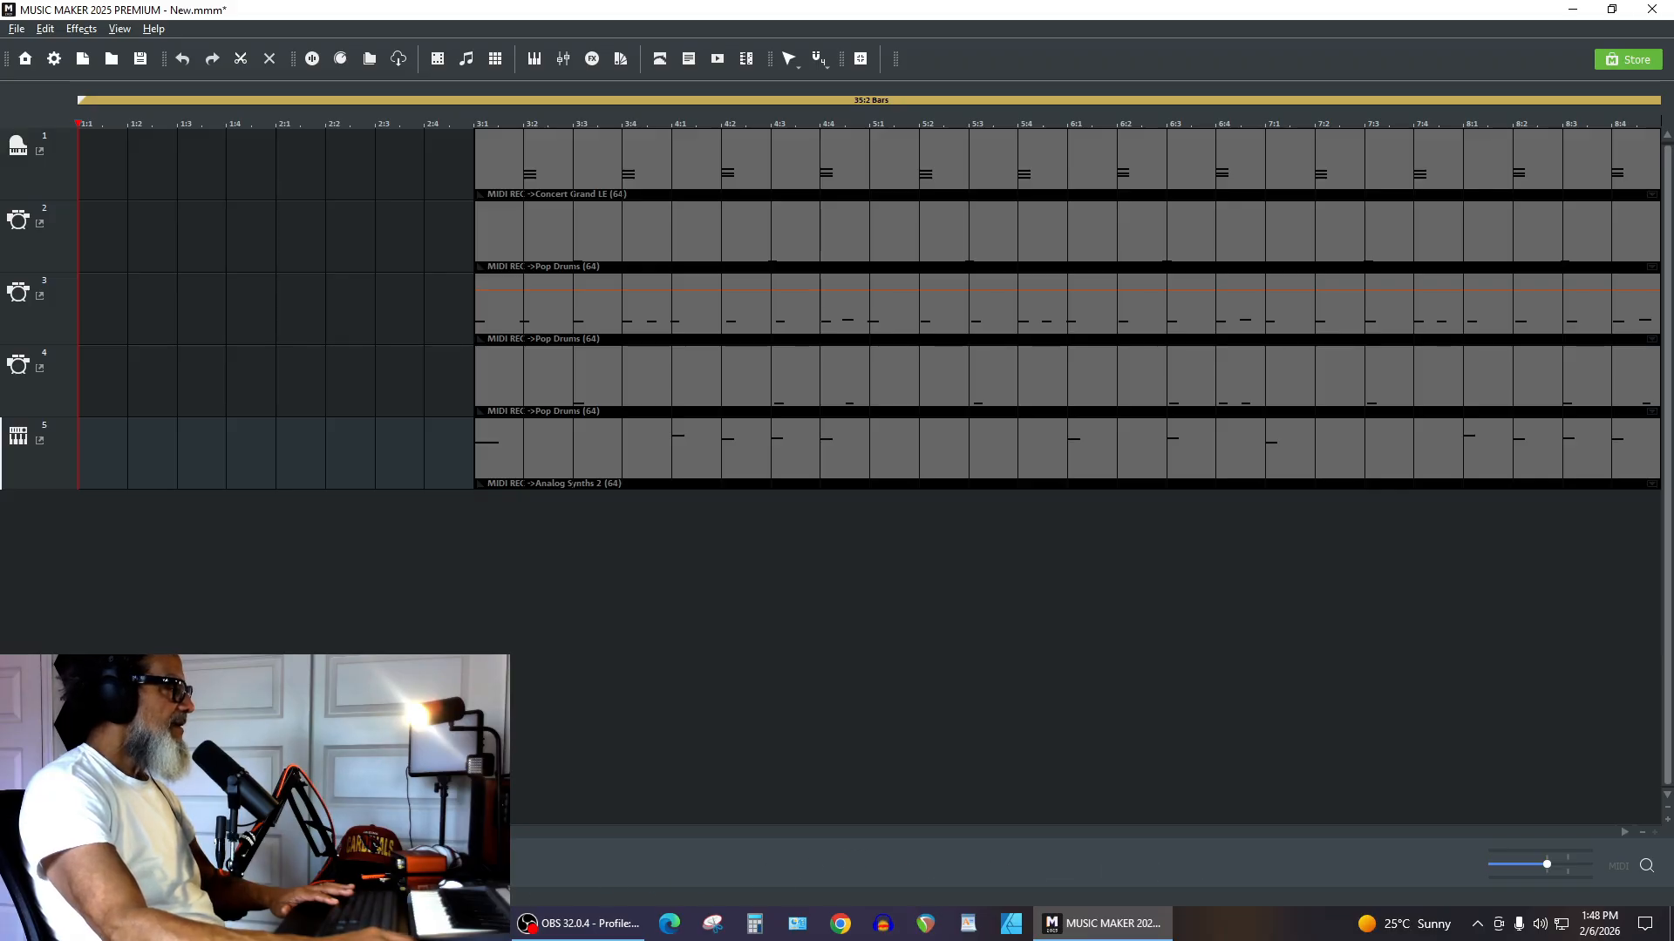
drag(131, 833, 209, 833)
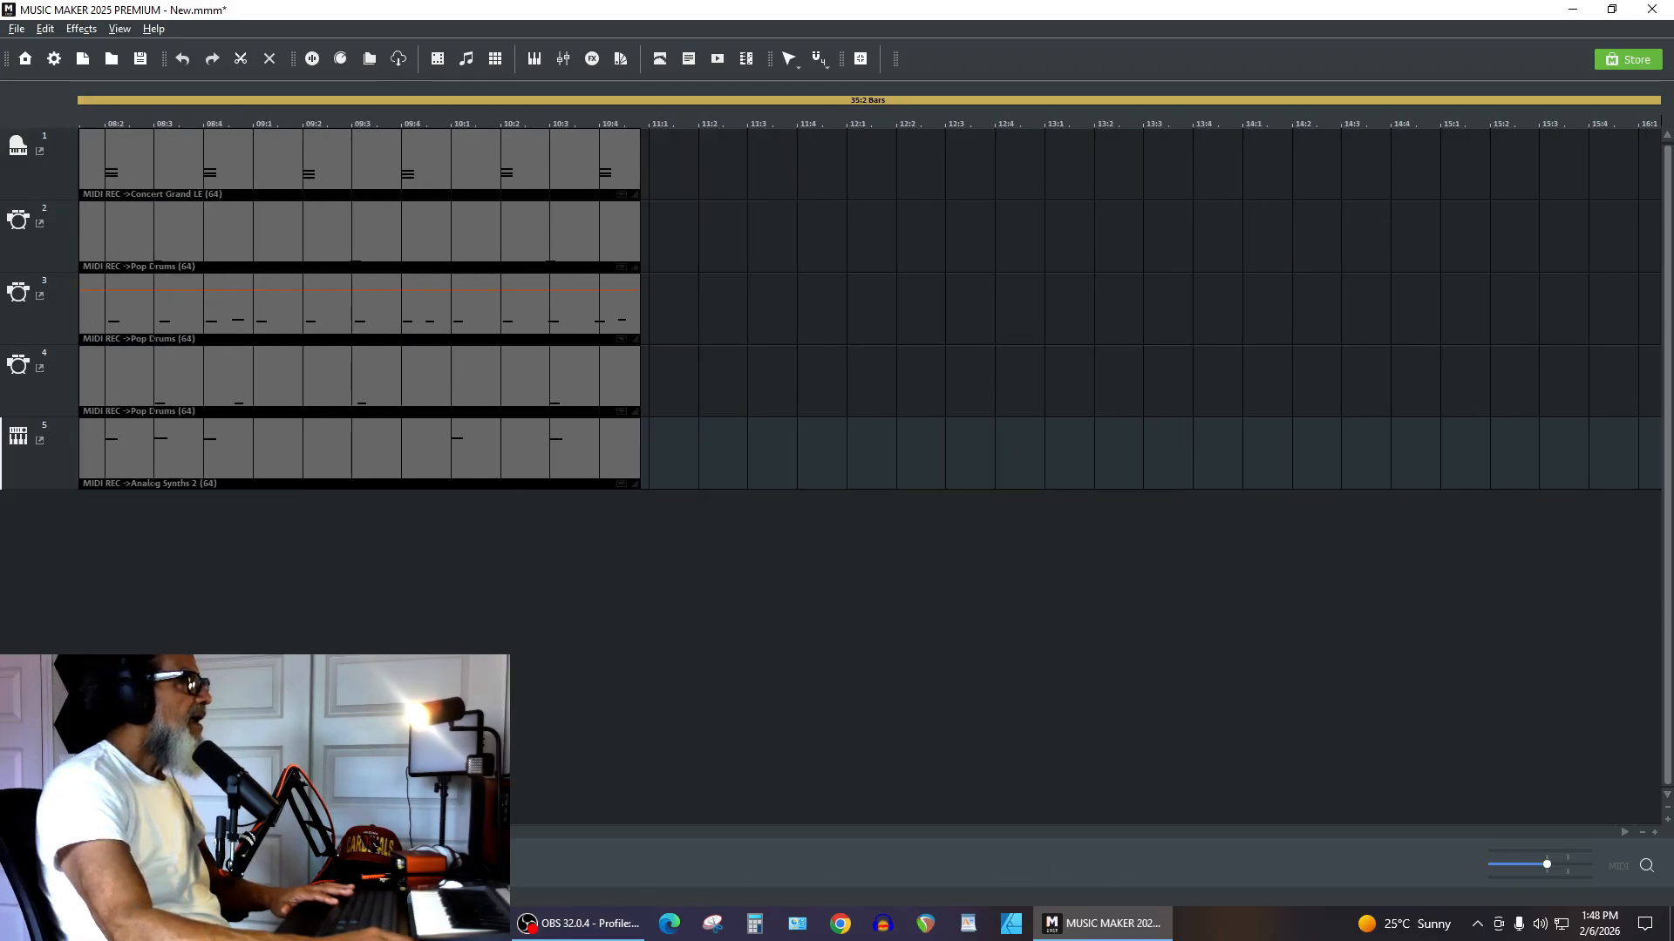
click(639, 165)
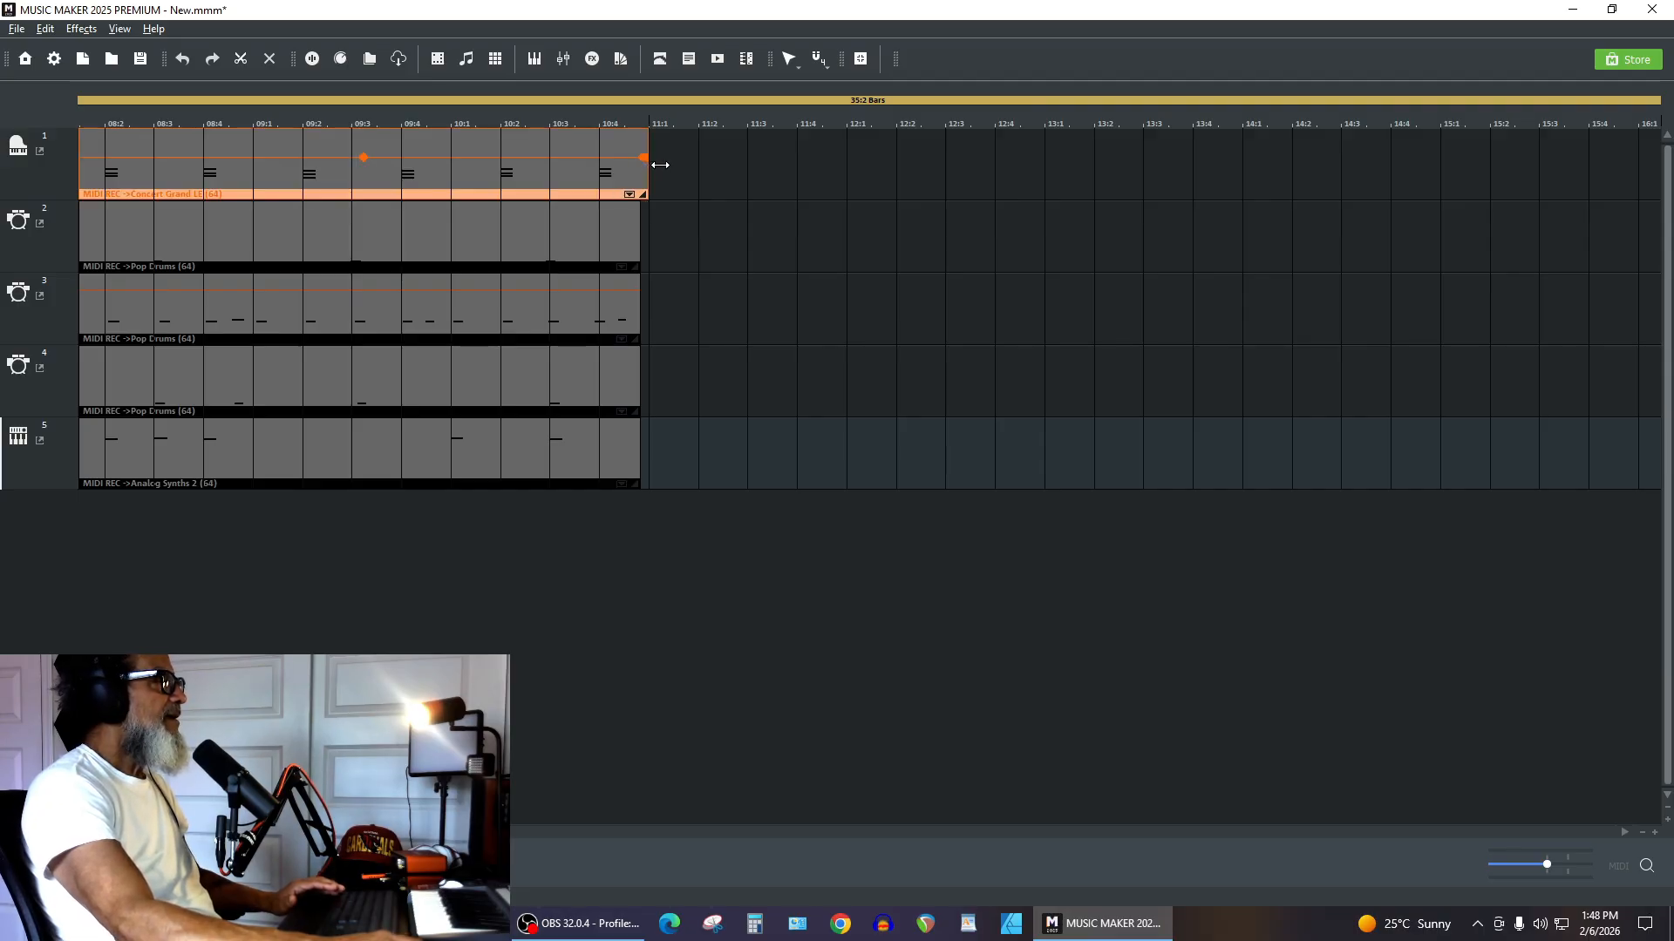
click(660, 164)
click(629, 243)
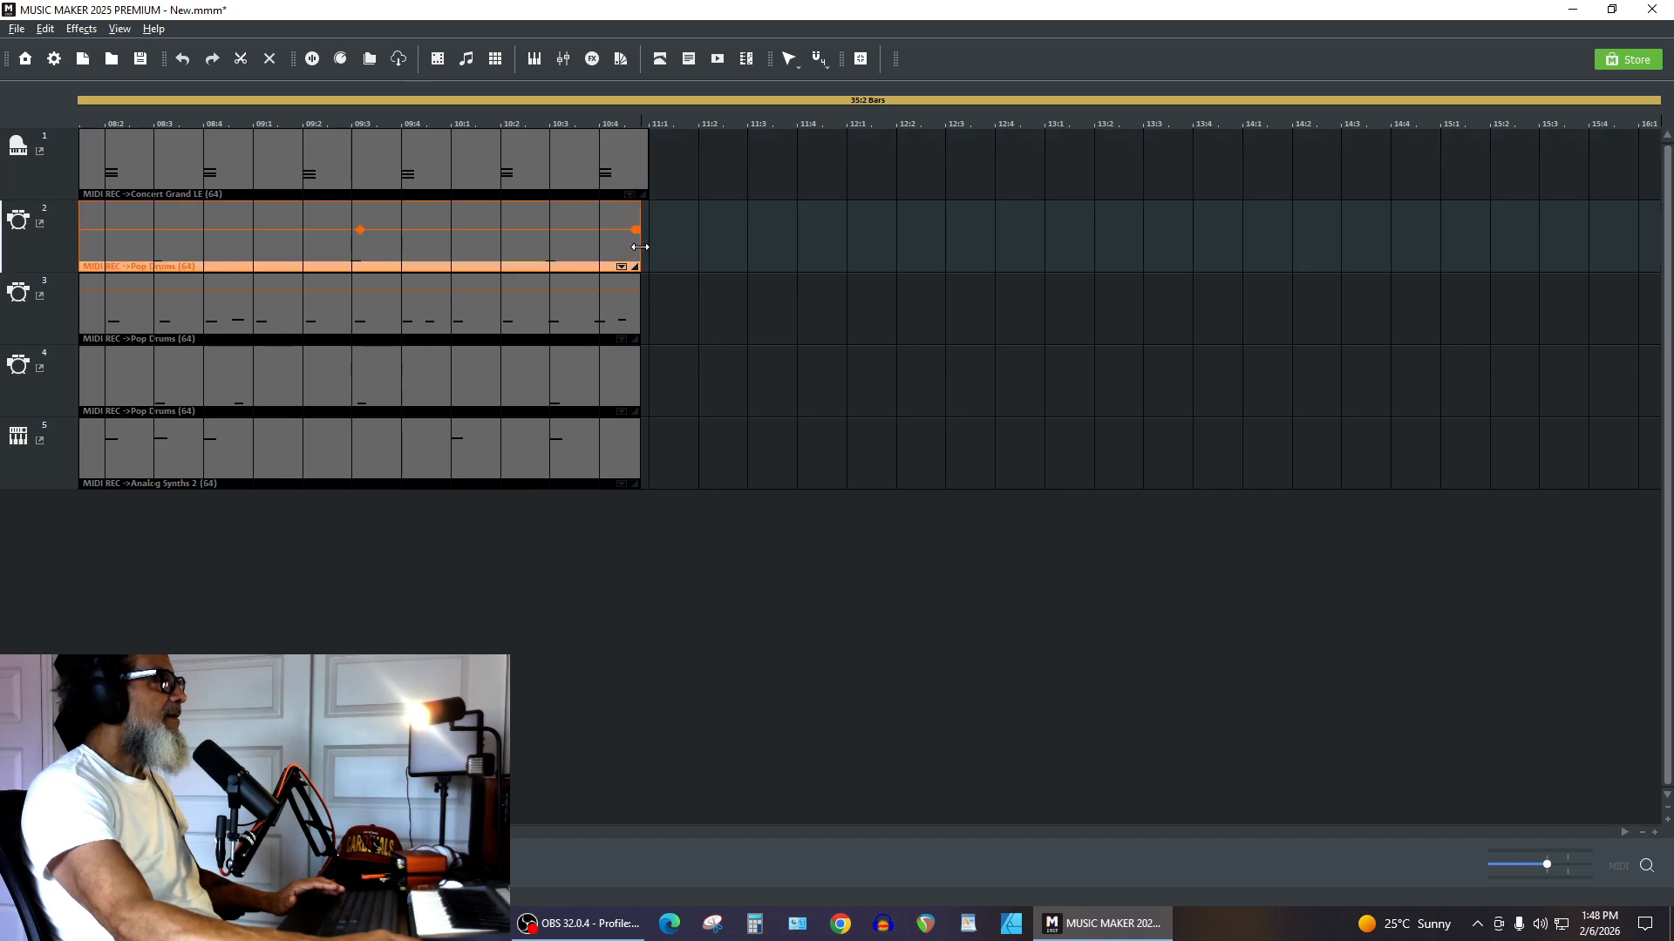
click(629, 311)
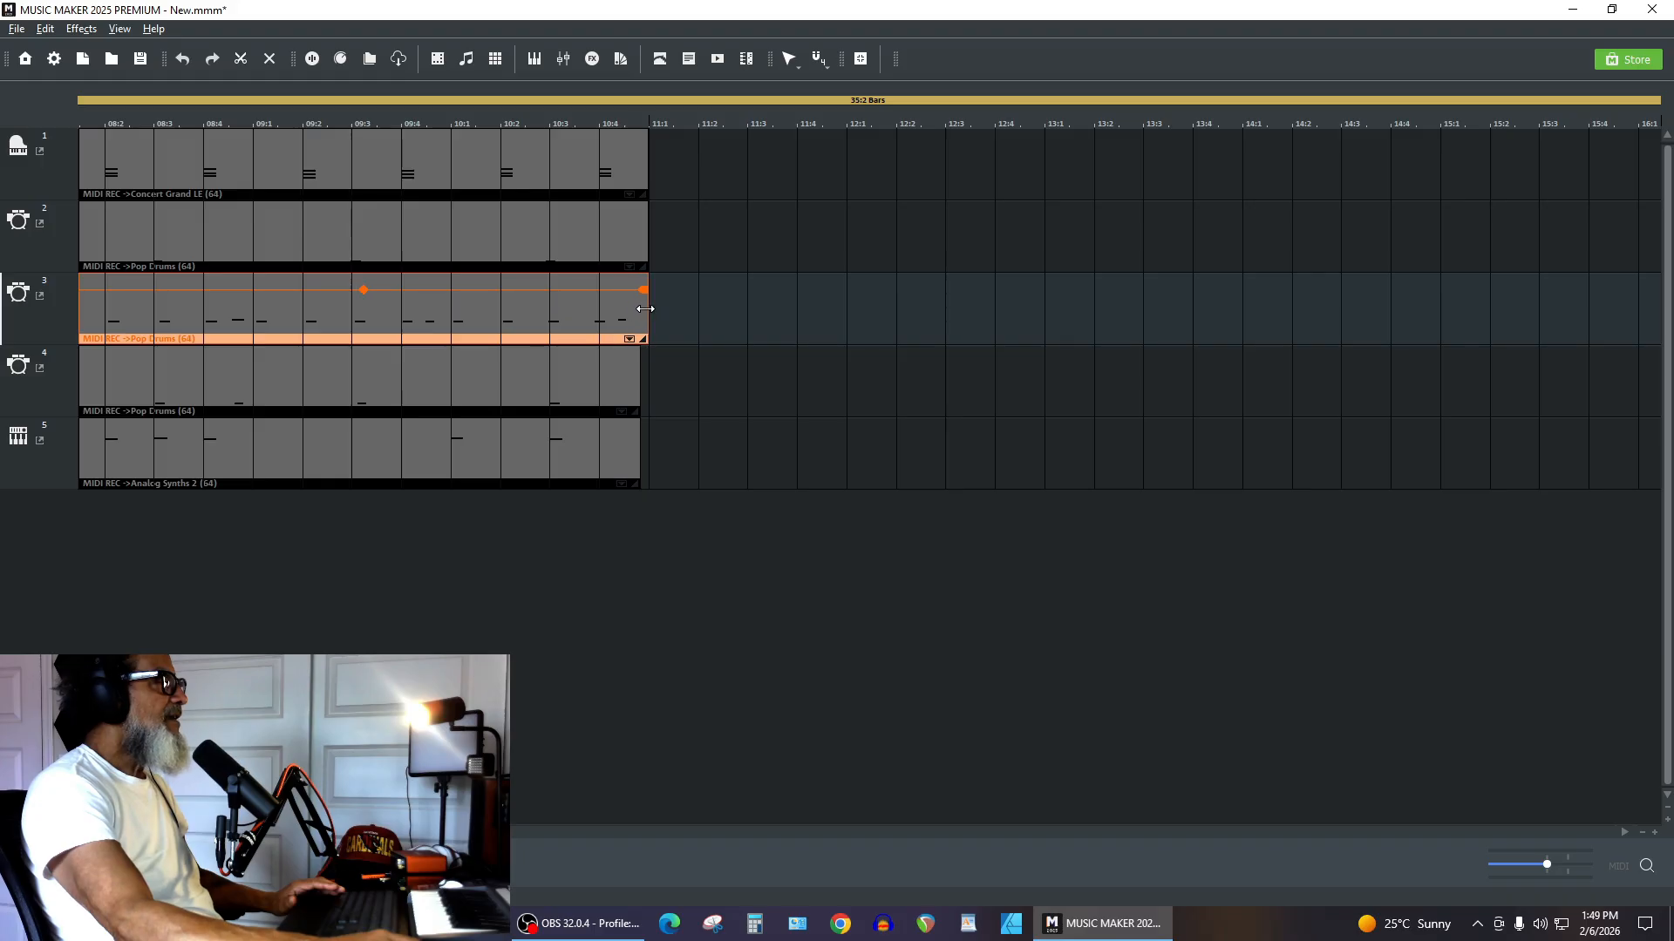
click(628, 383)
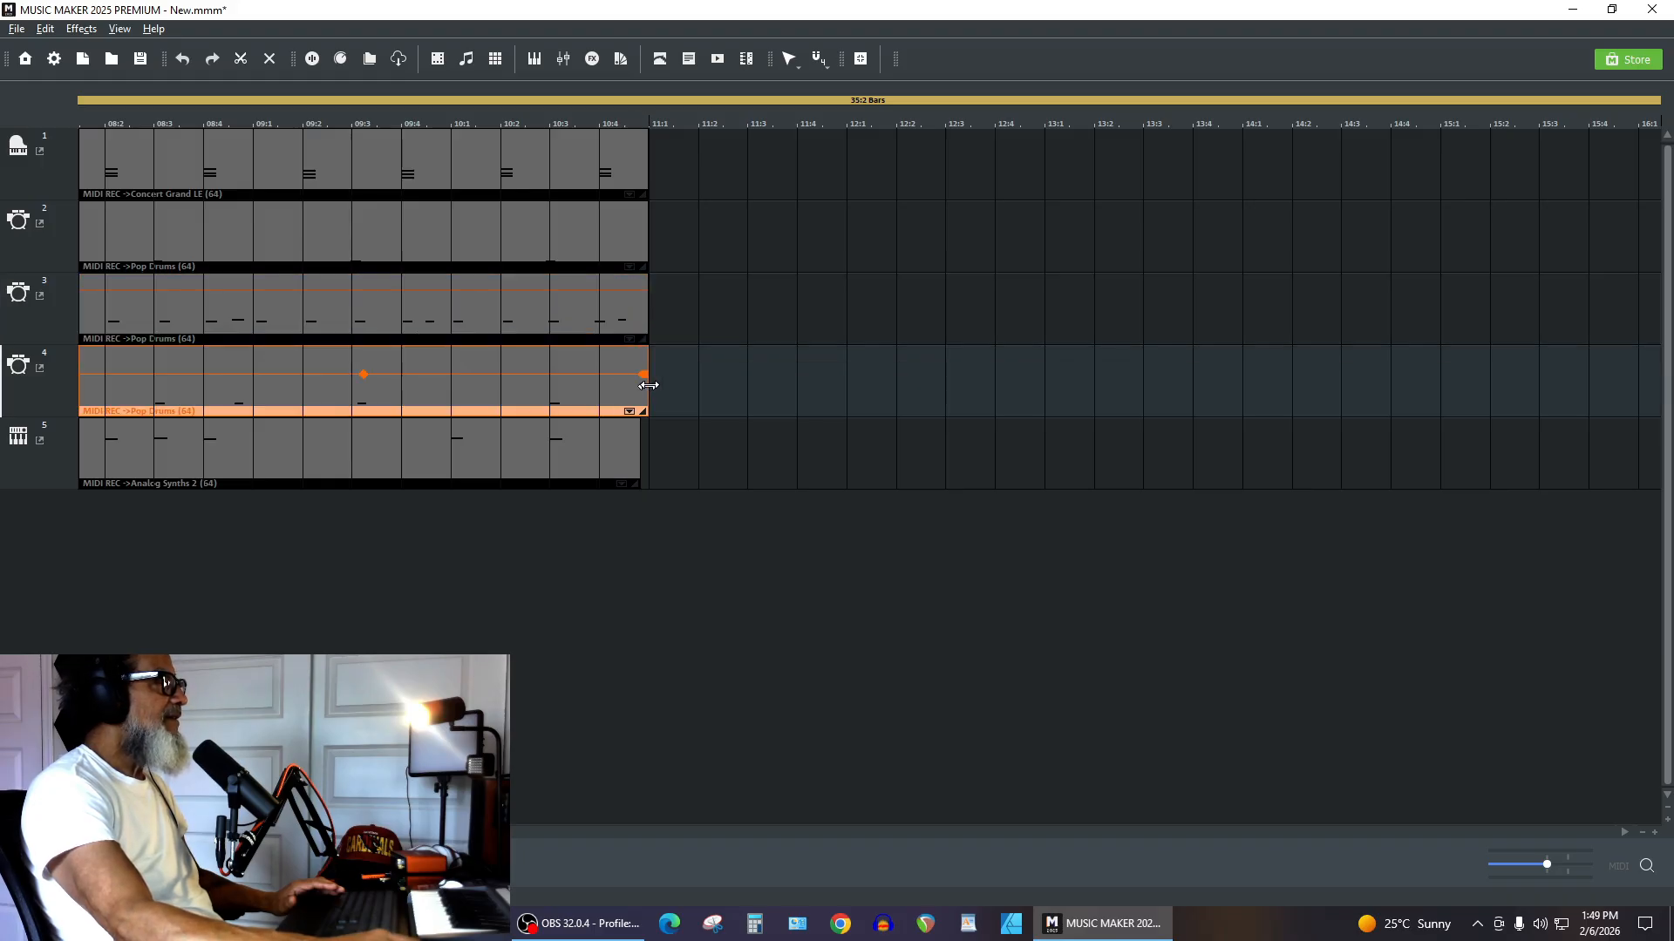
click(626, 475)
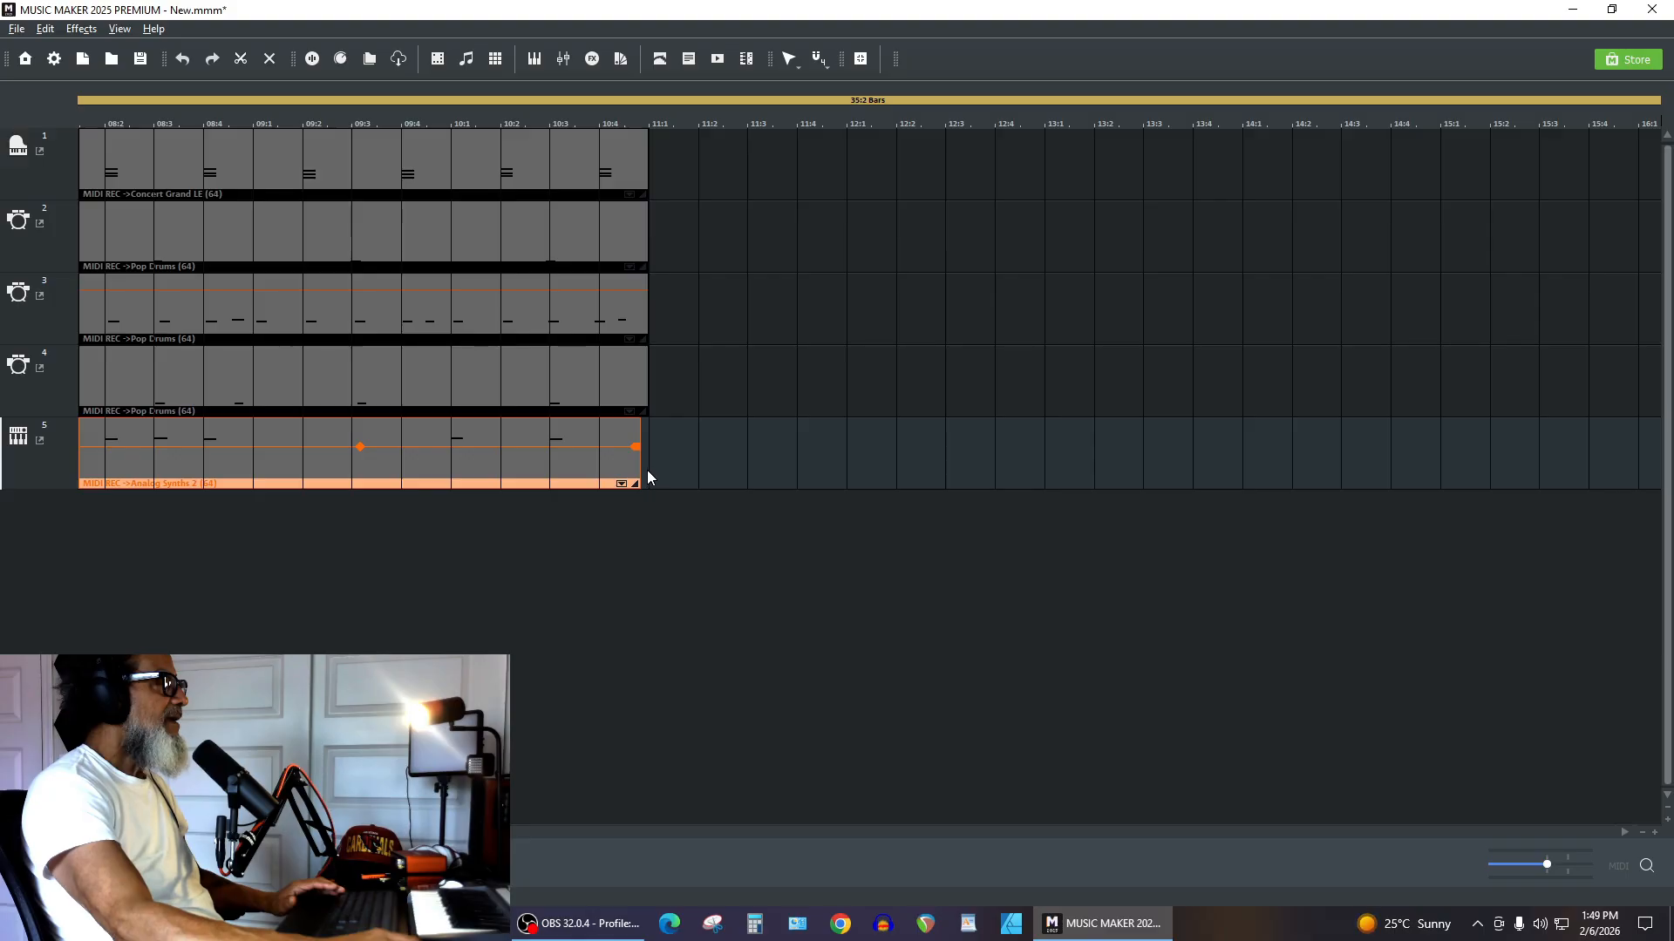
click(730, 477)
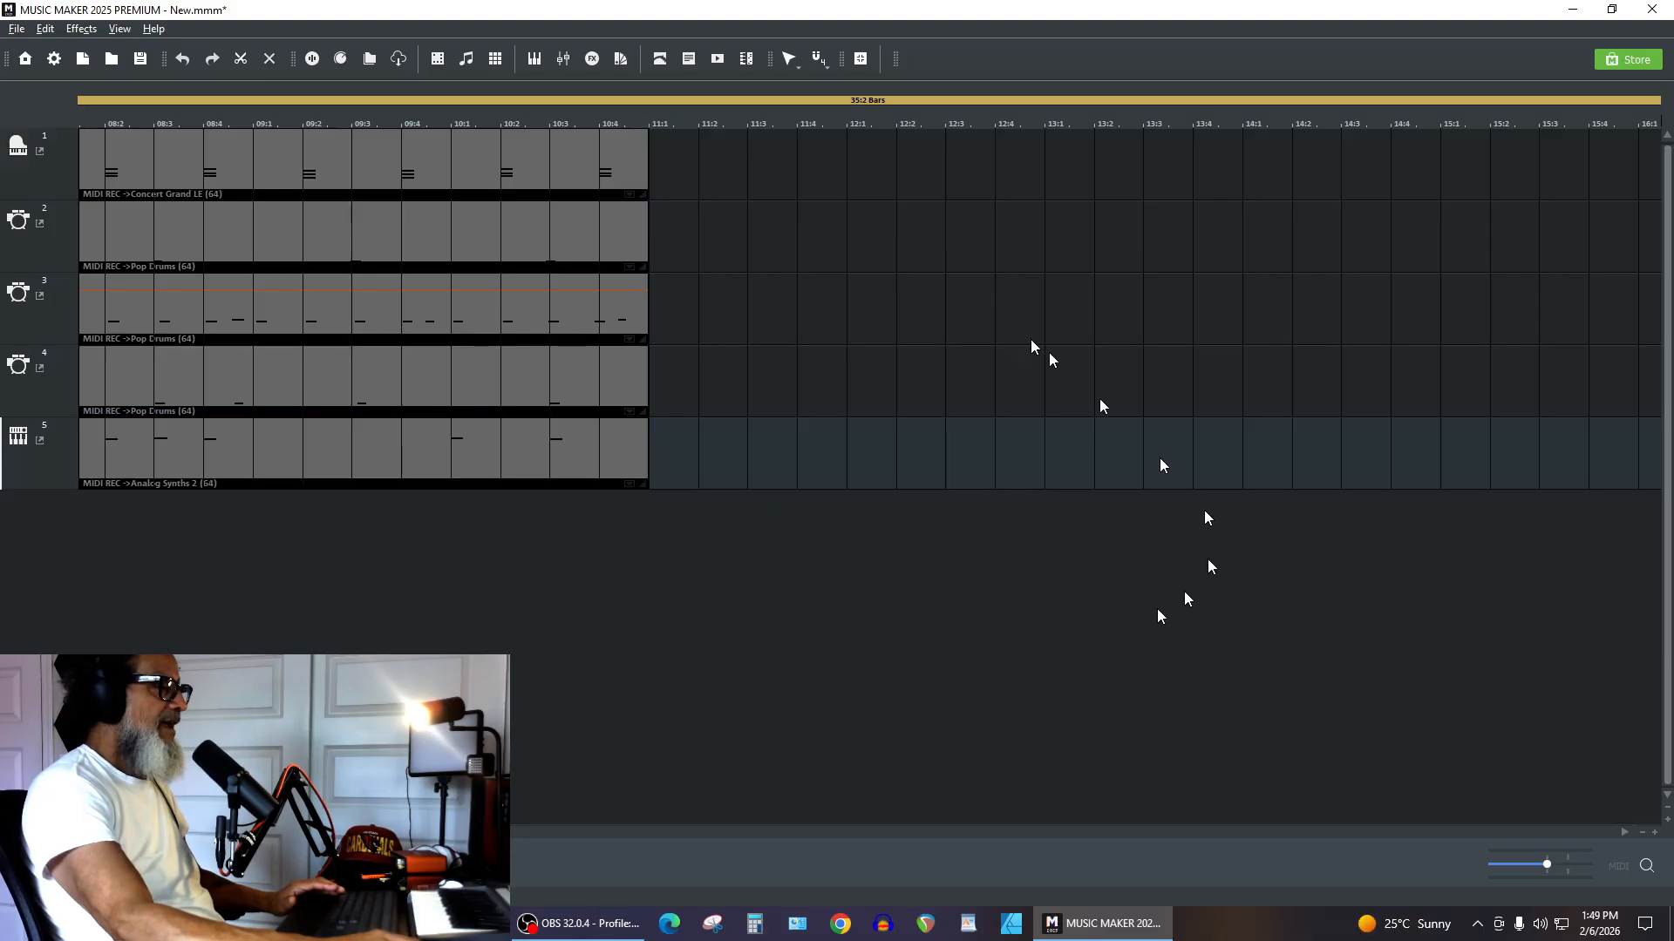
Duplicate the clips on all five tracks four times end to end, up to bar 43, and extend the playback range to 42:3 bars.
click(1640, 834)
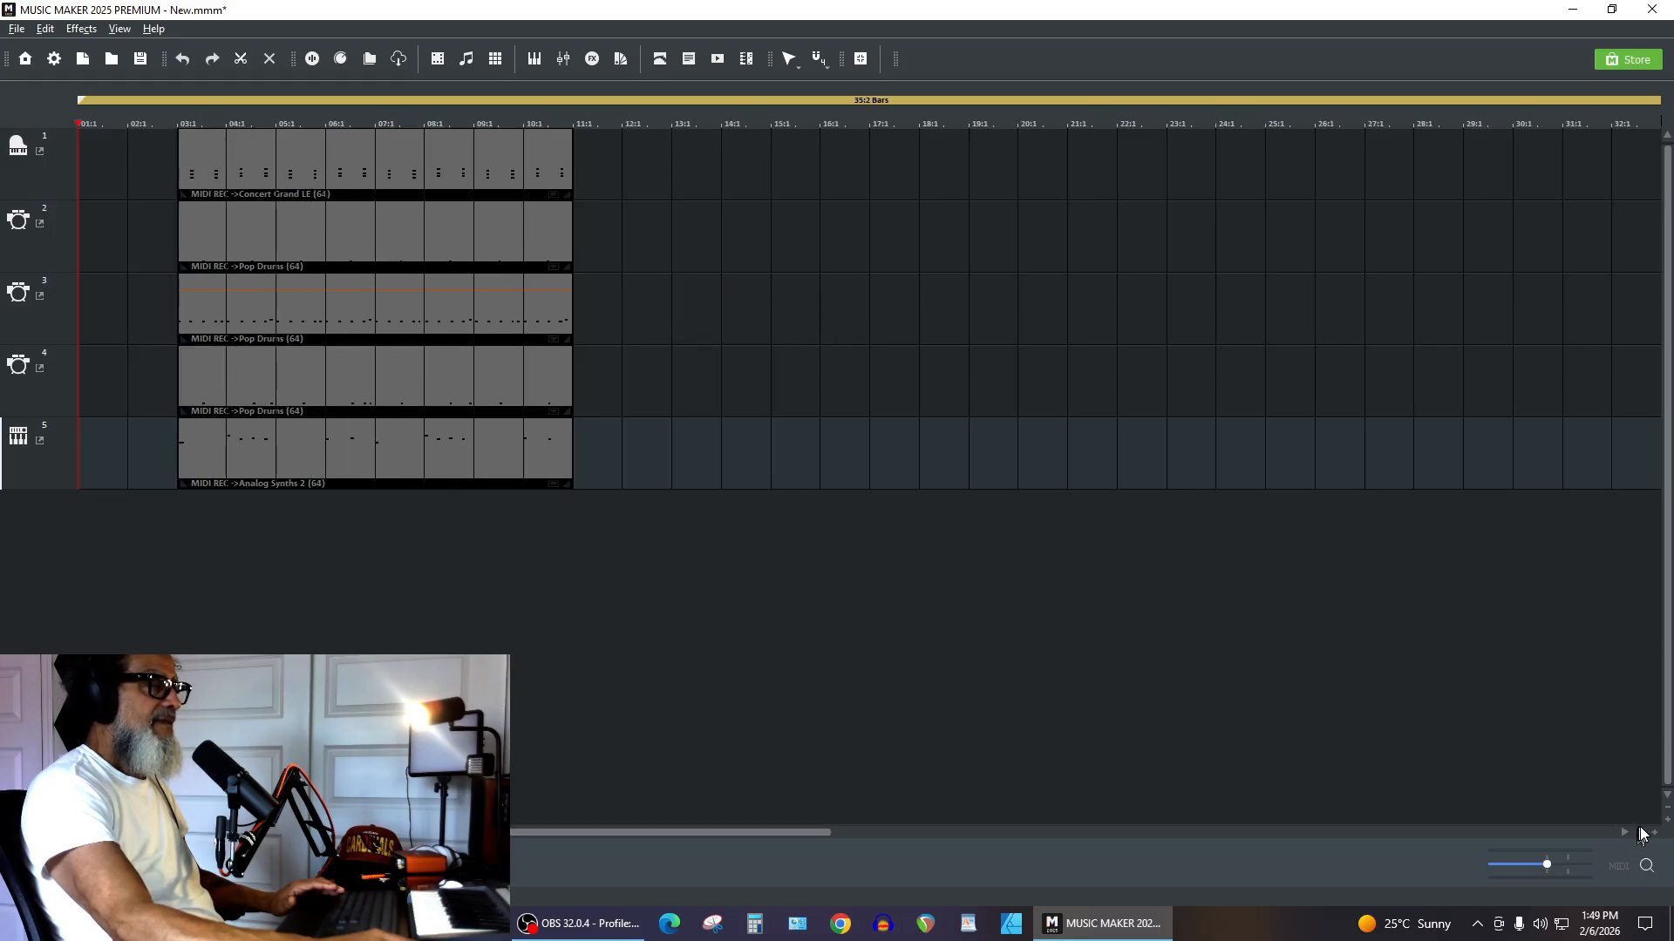
click(1643, 836)
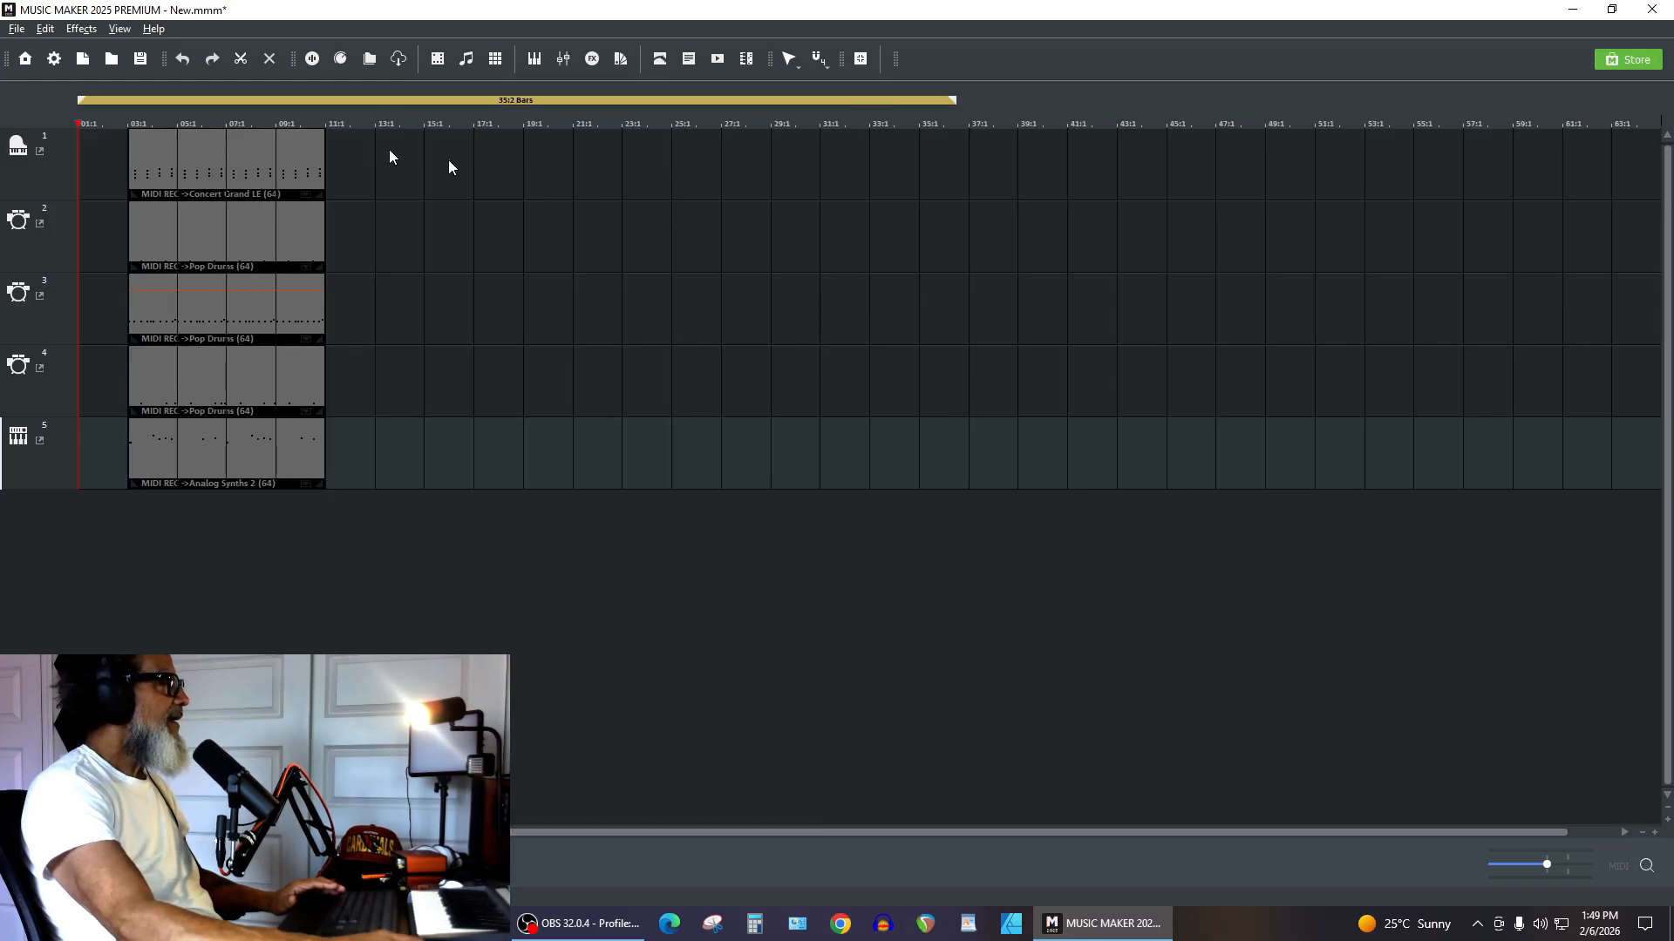
drag(121, 197, 163, 496)
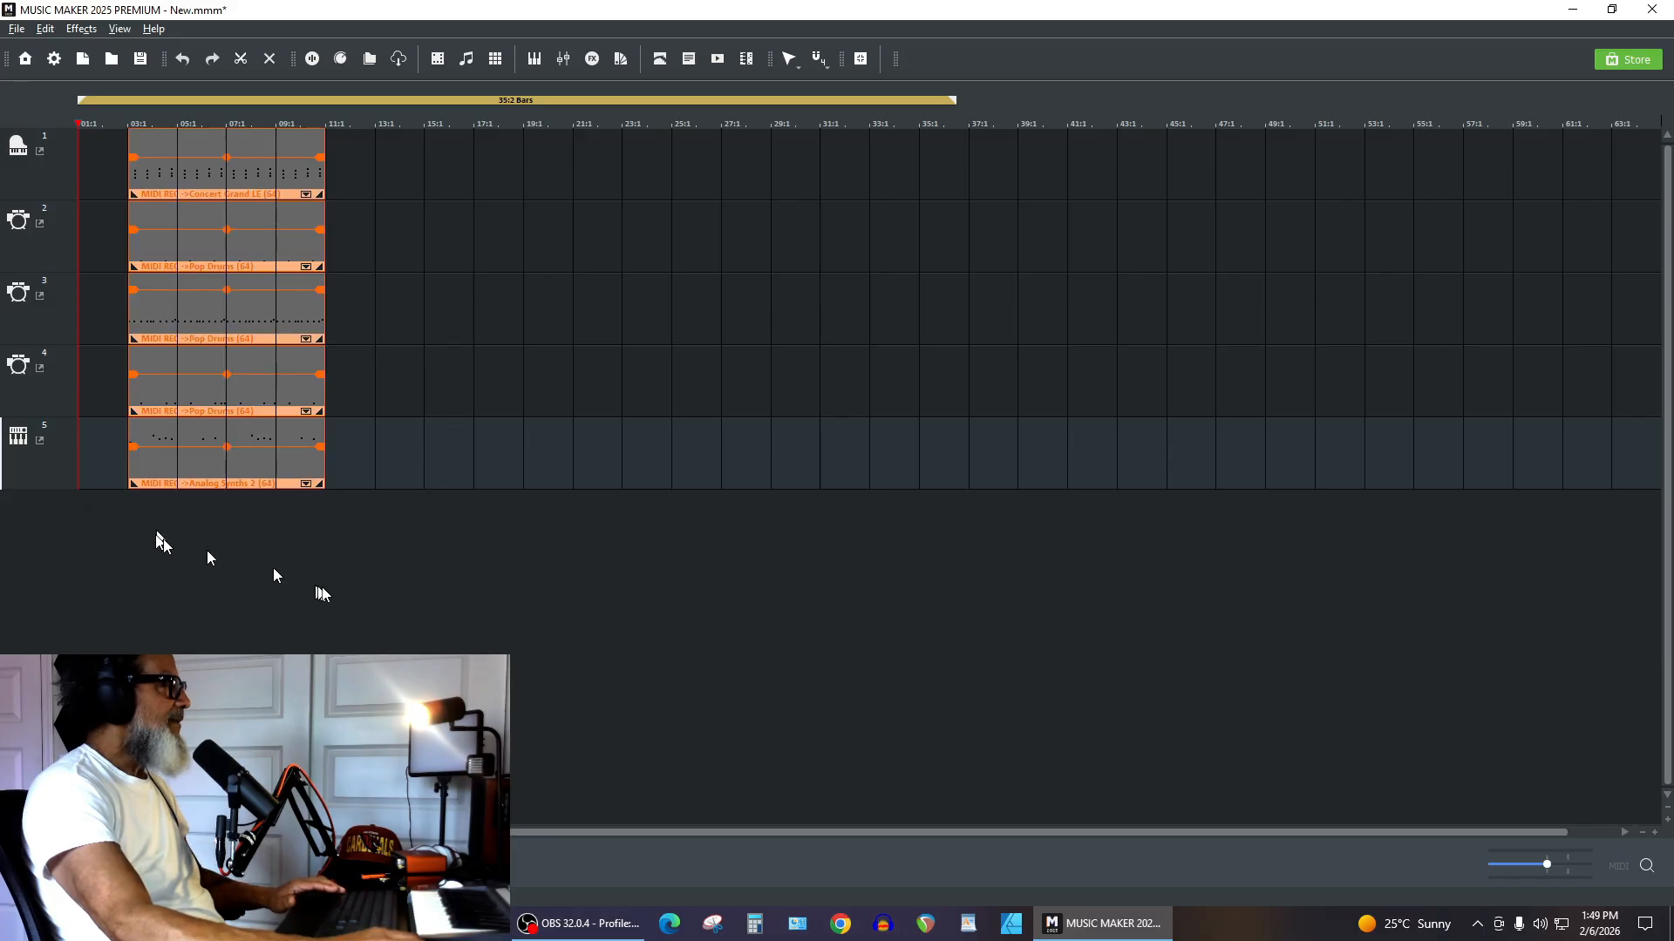
key(ctrl+d)
key(ctrl+d)
key(ctrl+d)
key(ctrl+d)
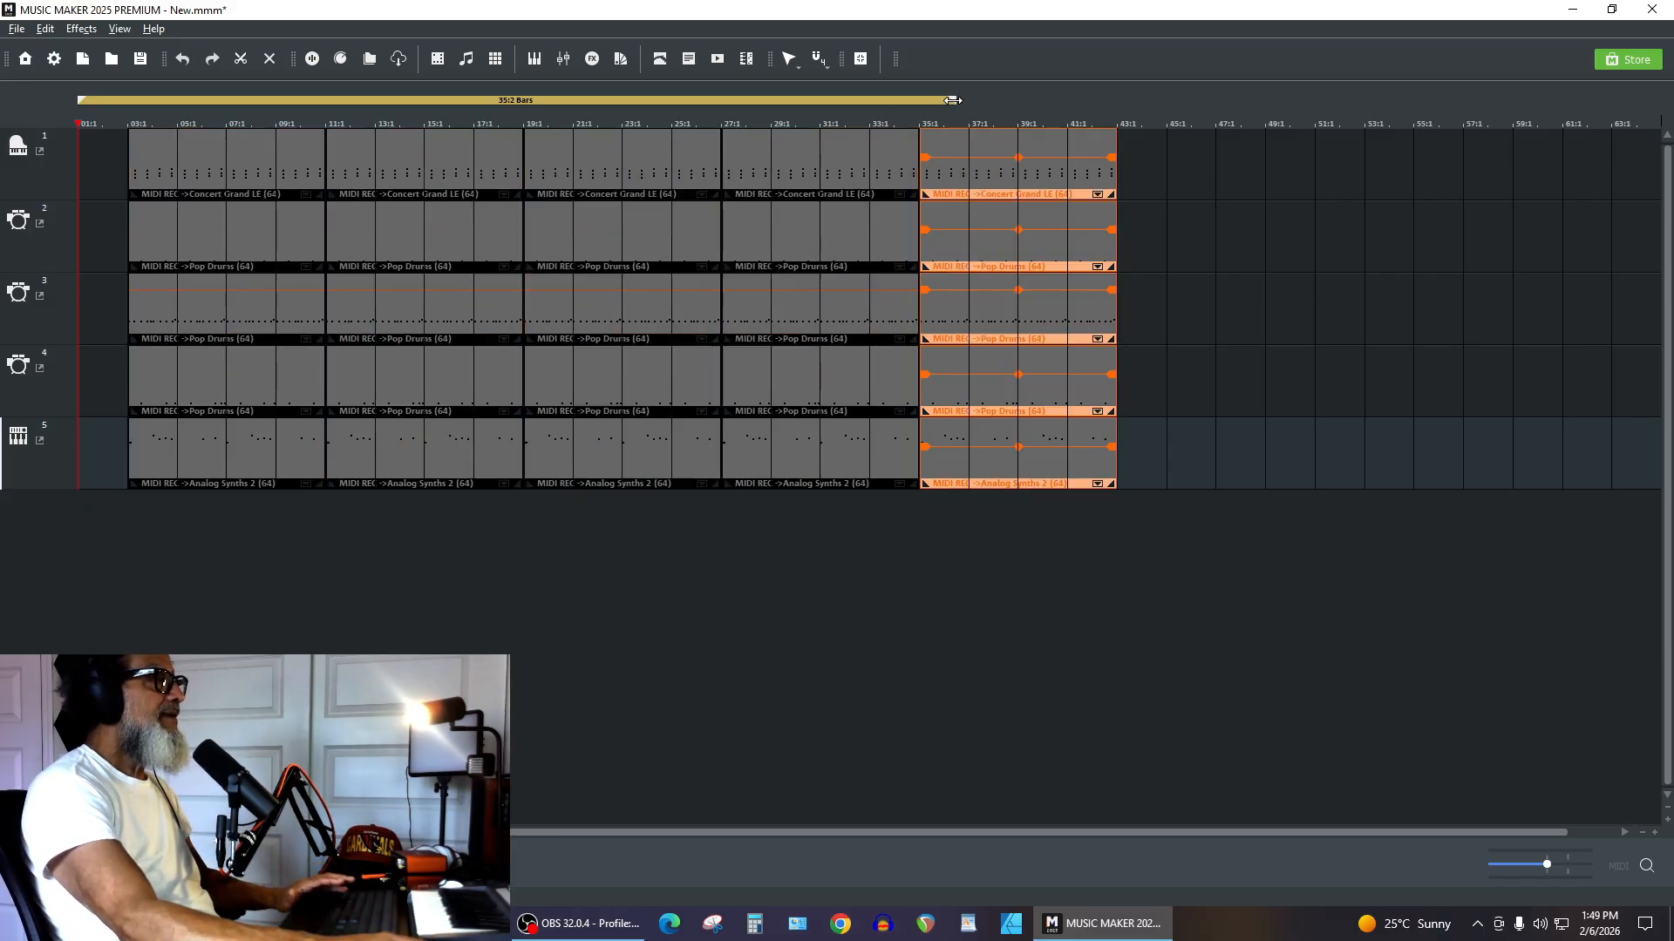
drag(952, 100, 1133, 155)
click(1323, 269)
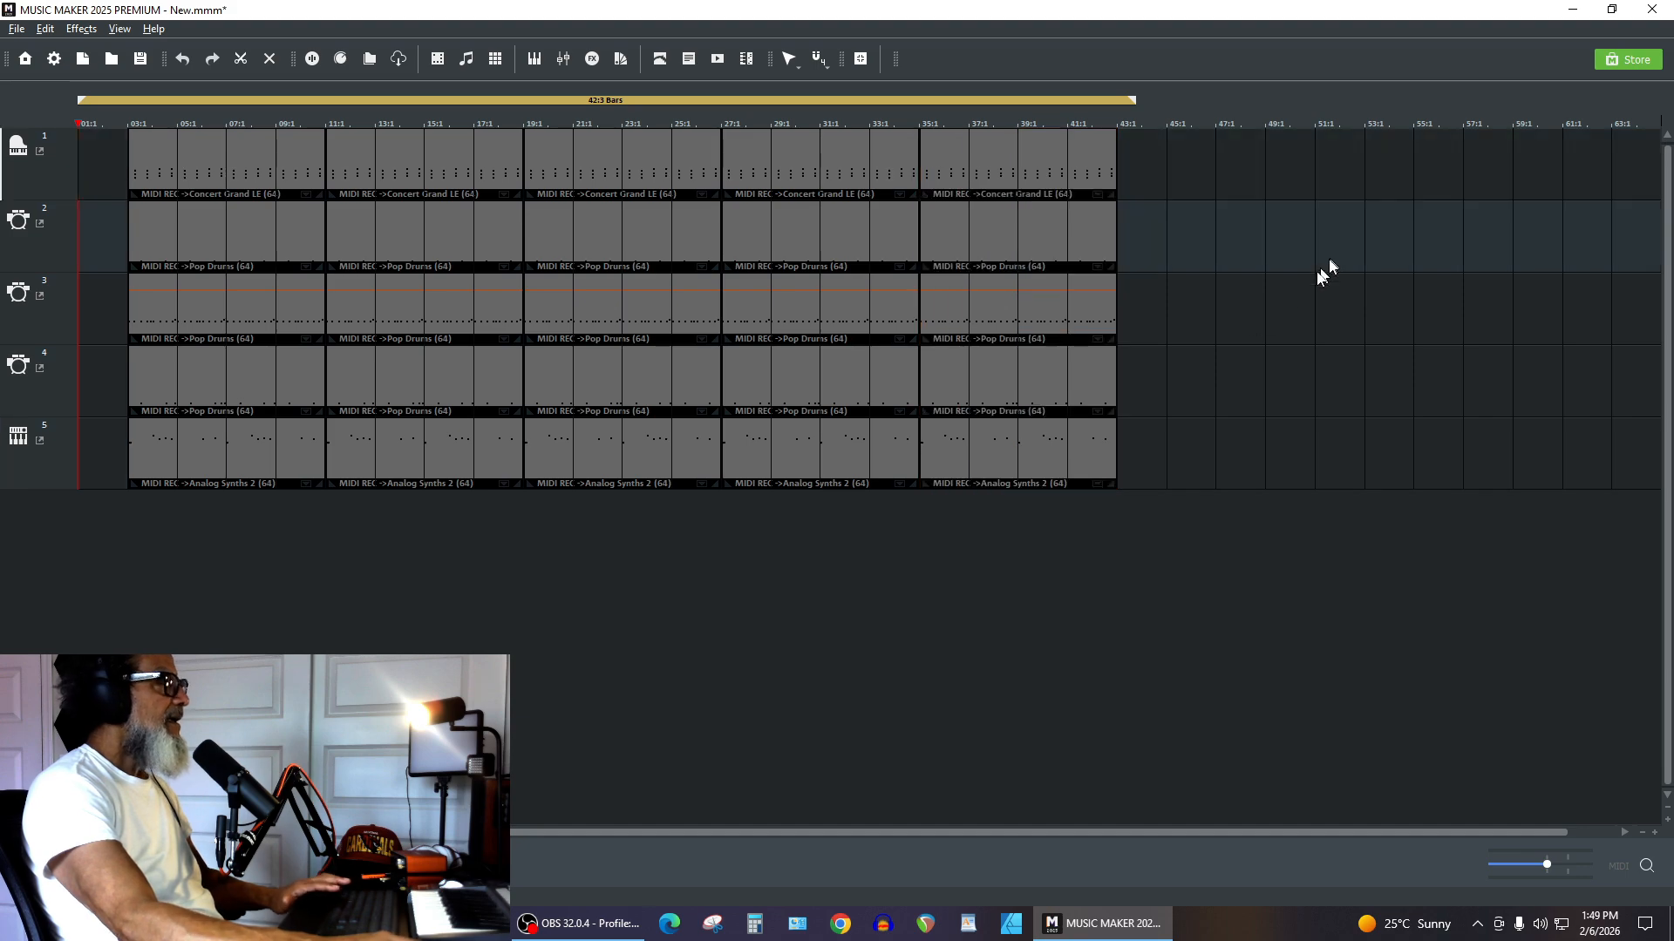
Delete the pad clips starting at bars 11, 27 and 35 on track 5.
click(507, 485)
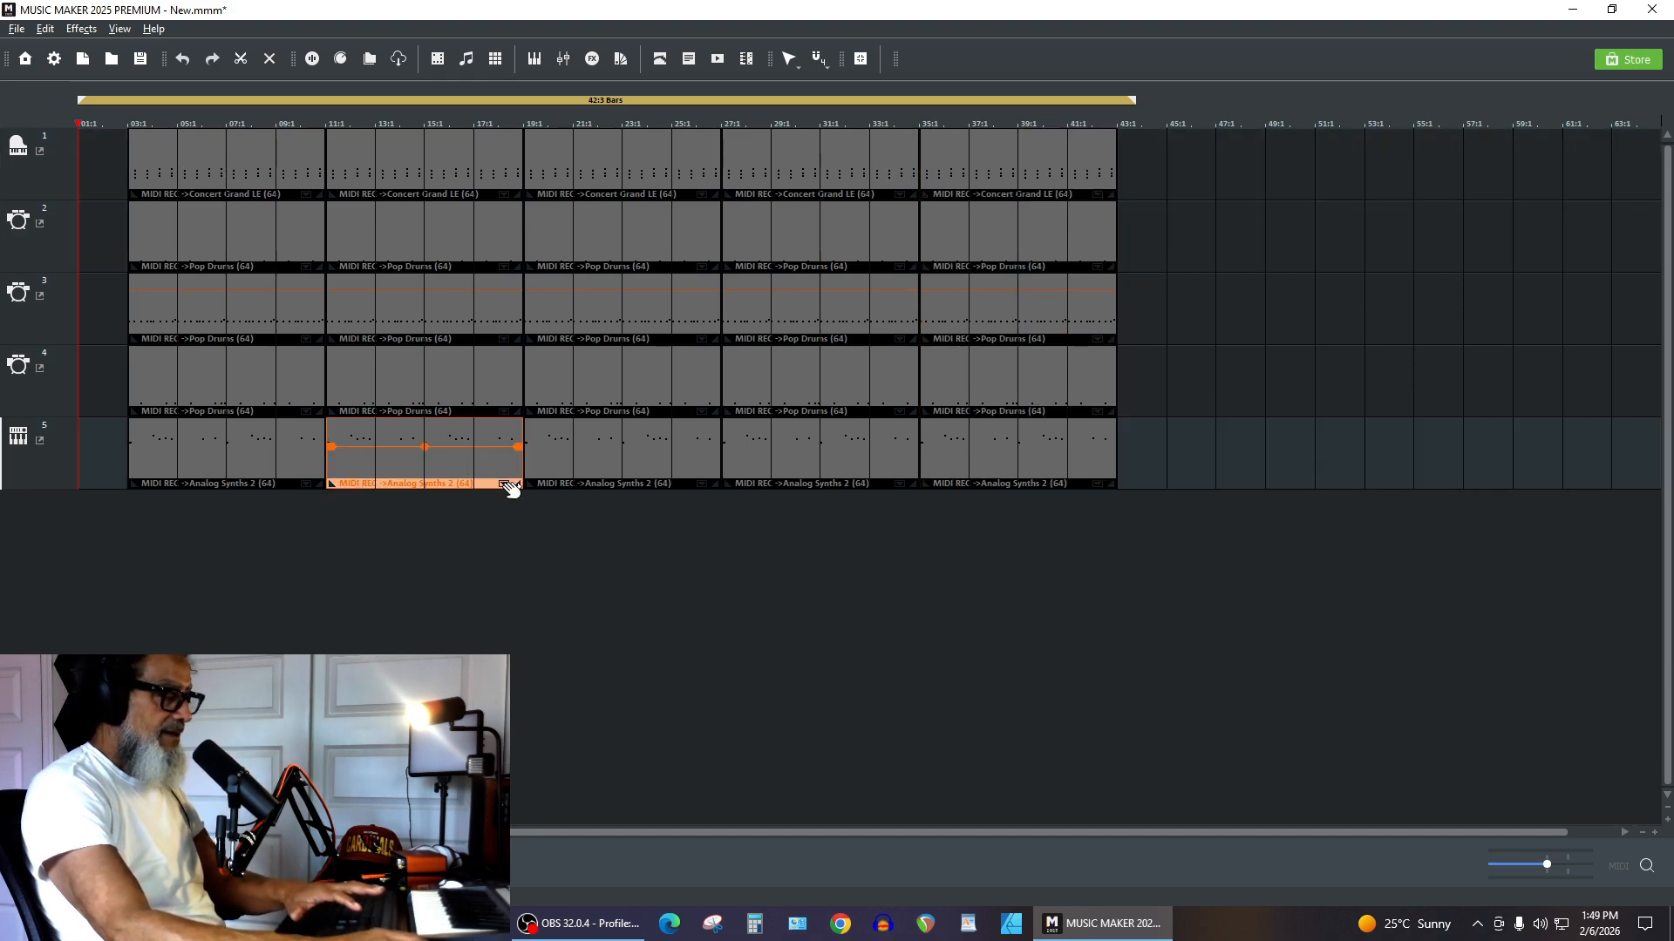
key(Delete)
click(837, 456)
key(Delete)
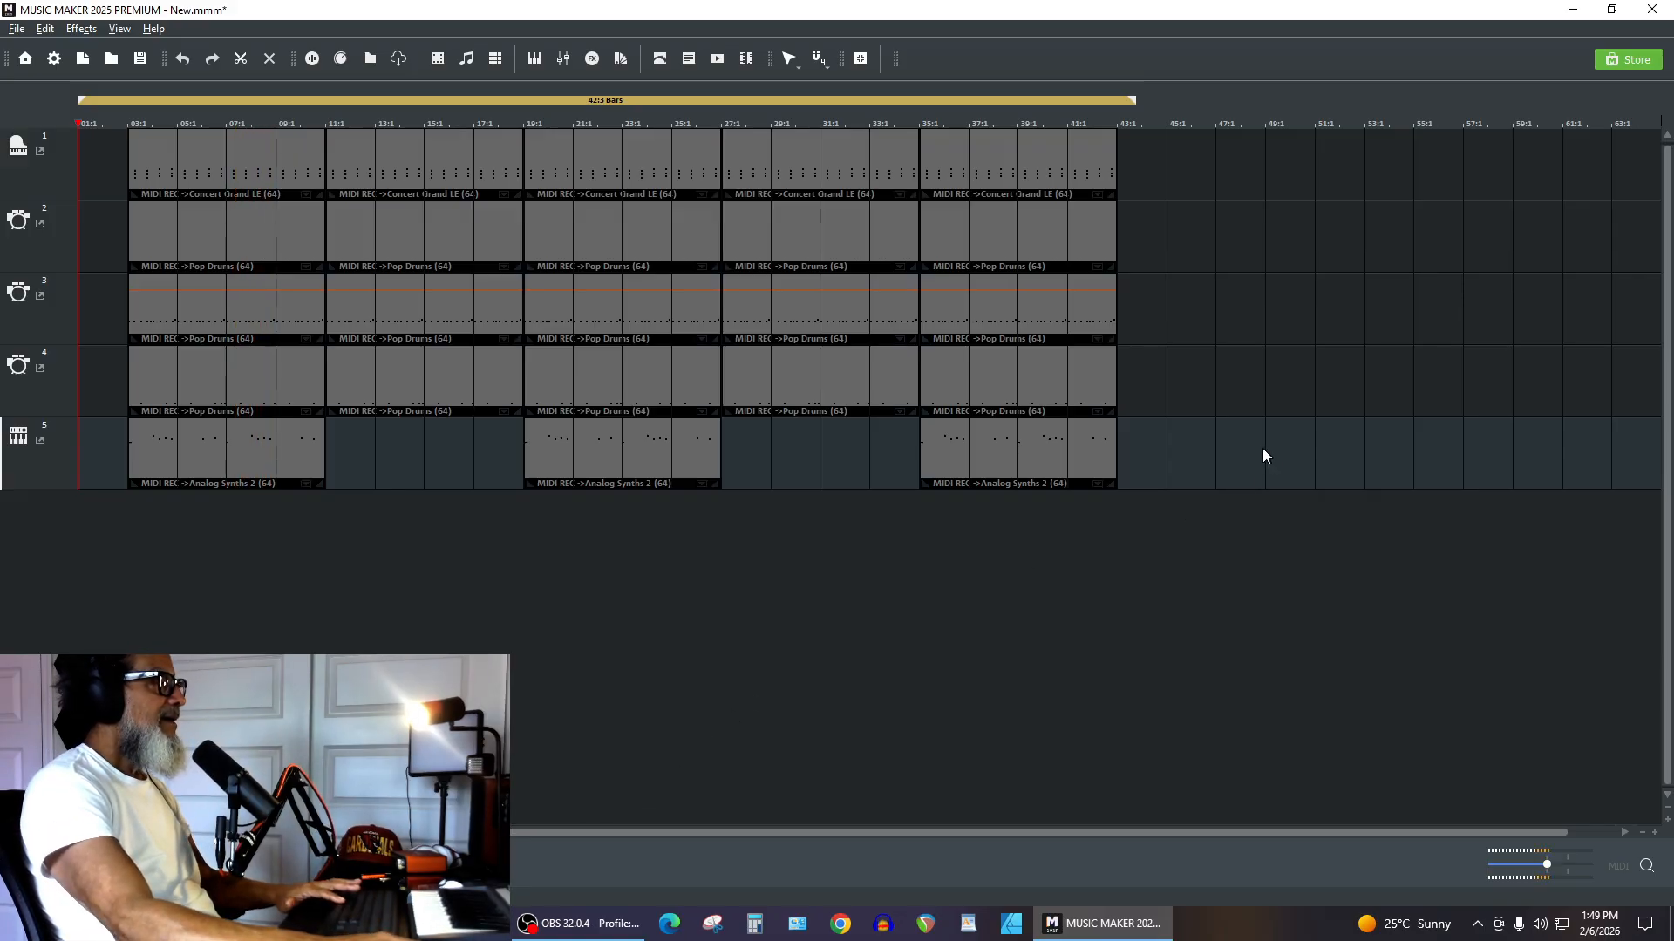
drag(1263, 448, 986, 503)
key(Delete)
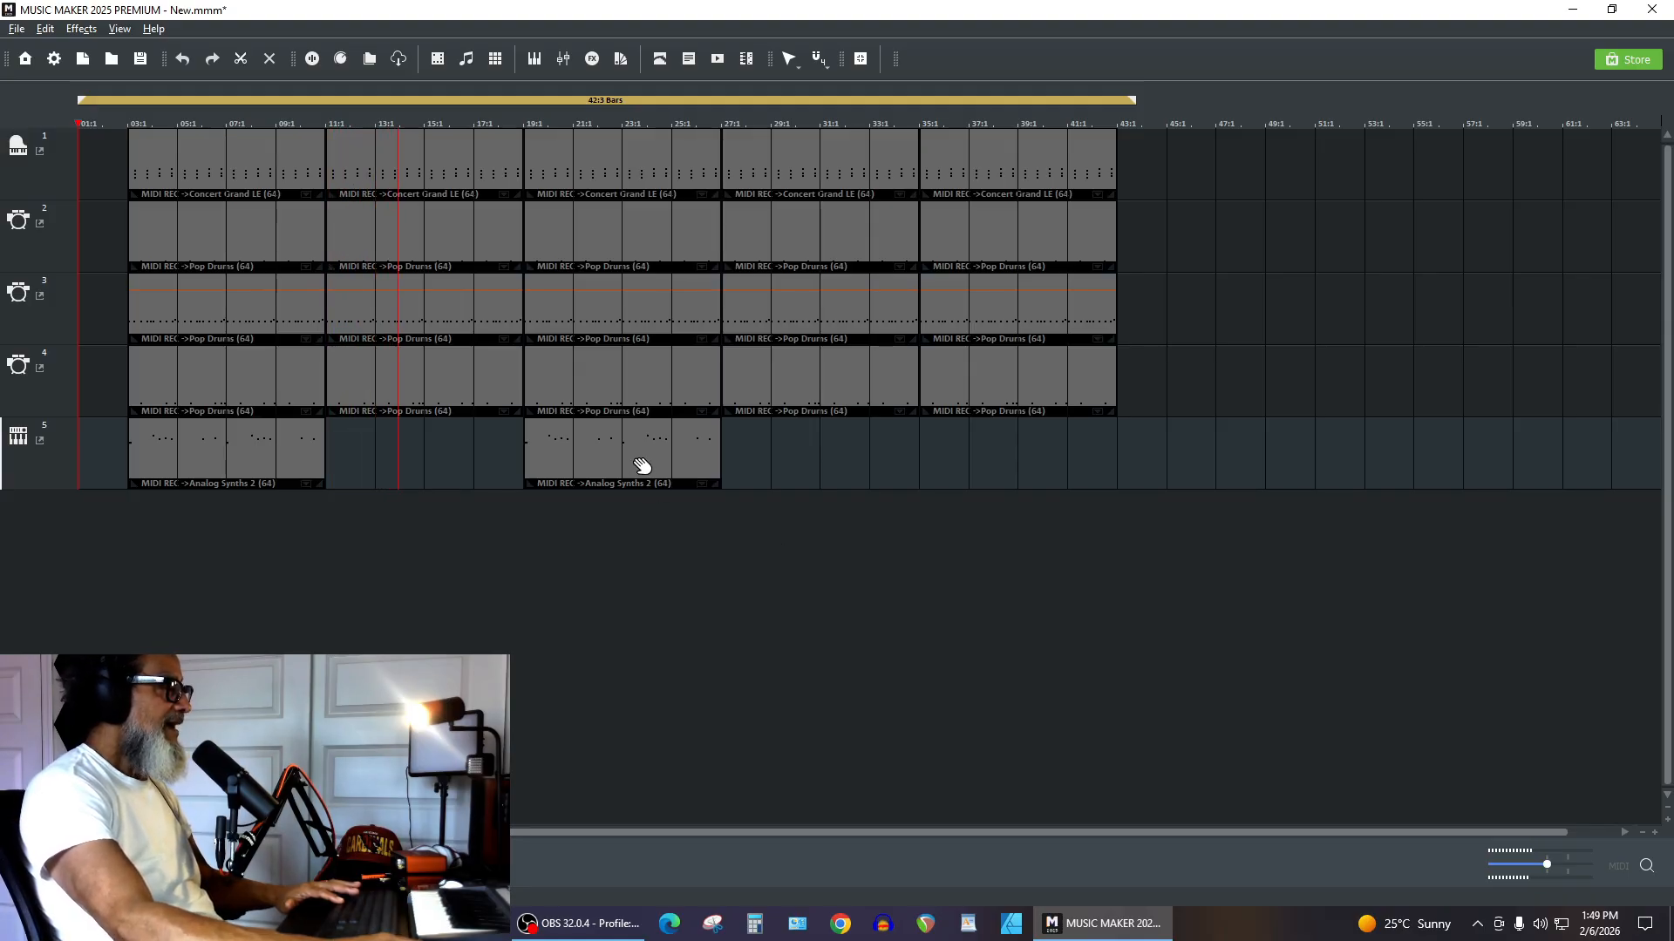
Move the pad clip at bar 19 on track 5 to bar 27 during playback, and stop the playback.
drag(642, 462, 840, 433)
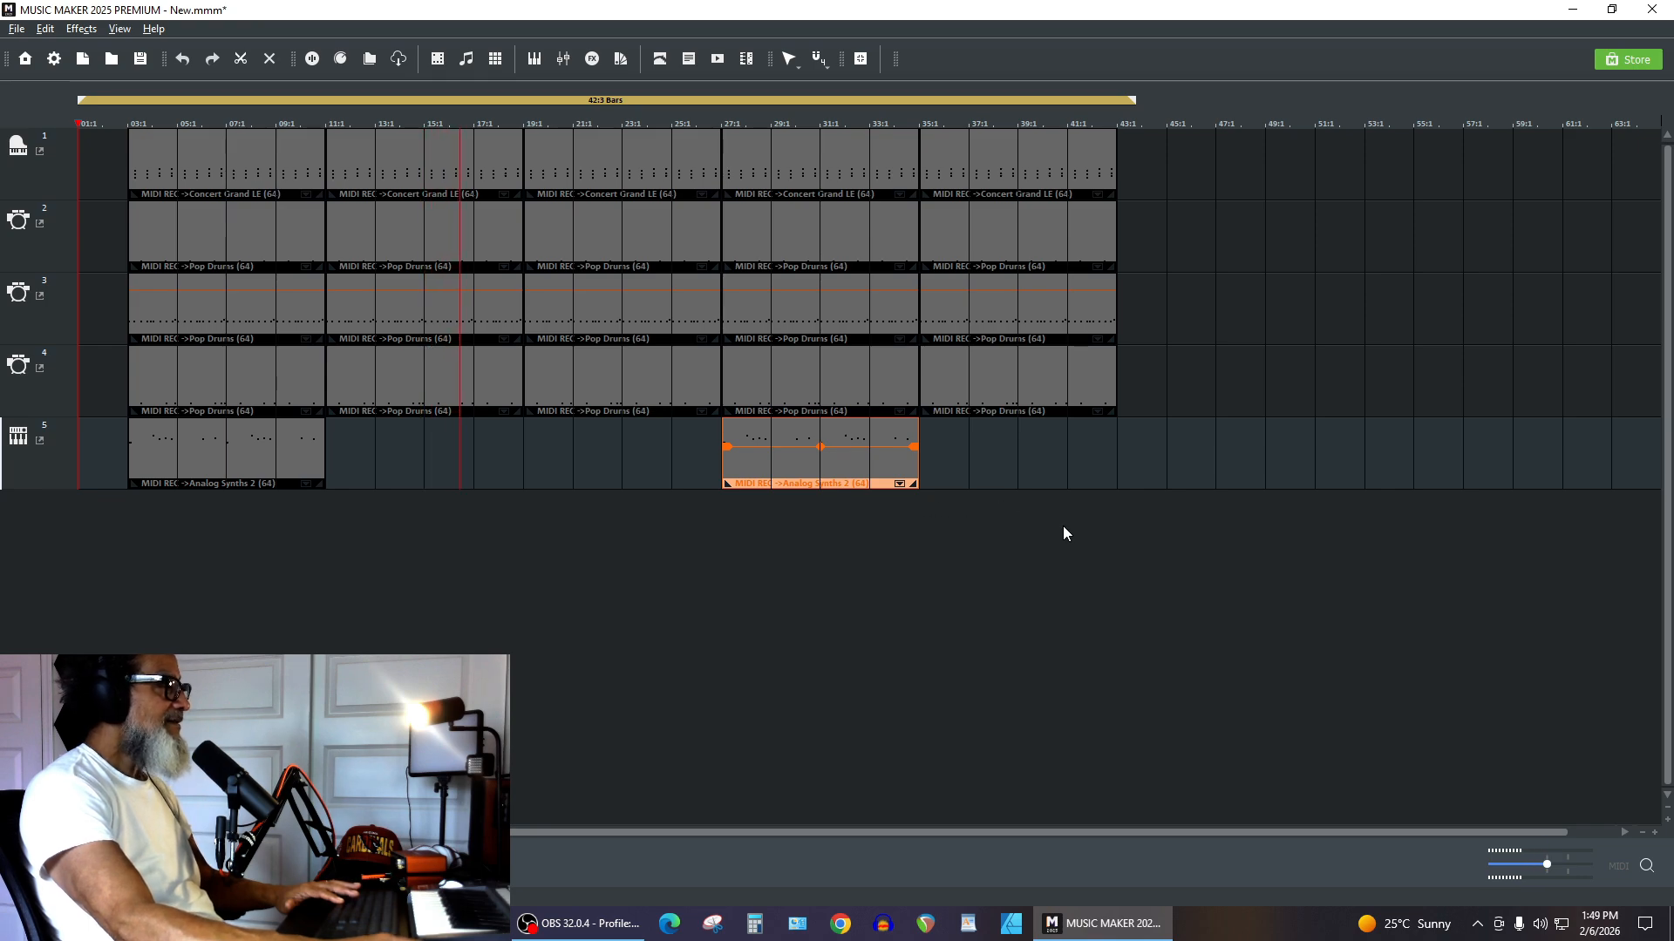
click(1365, 378)
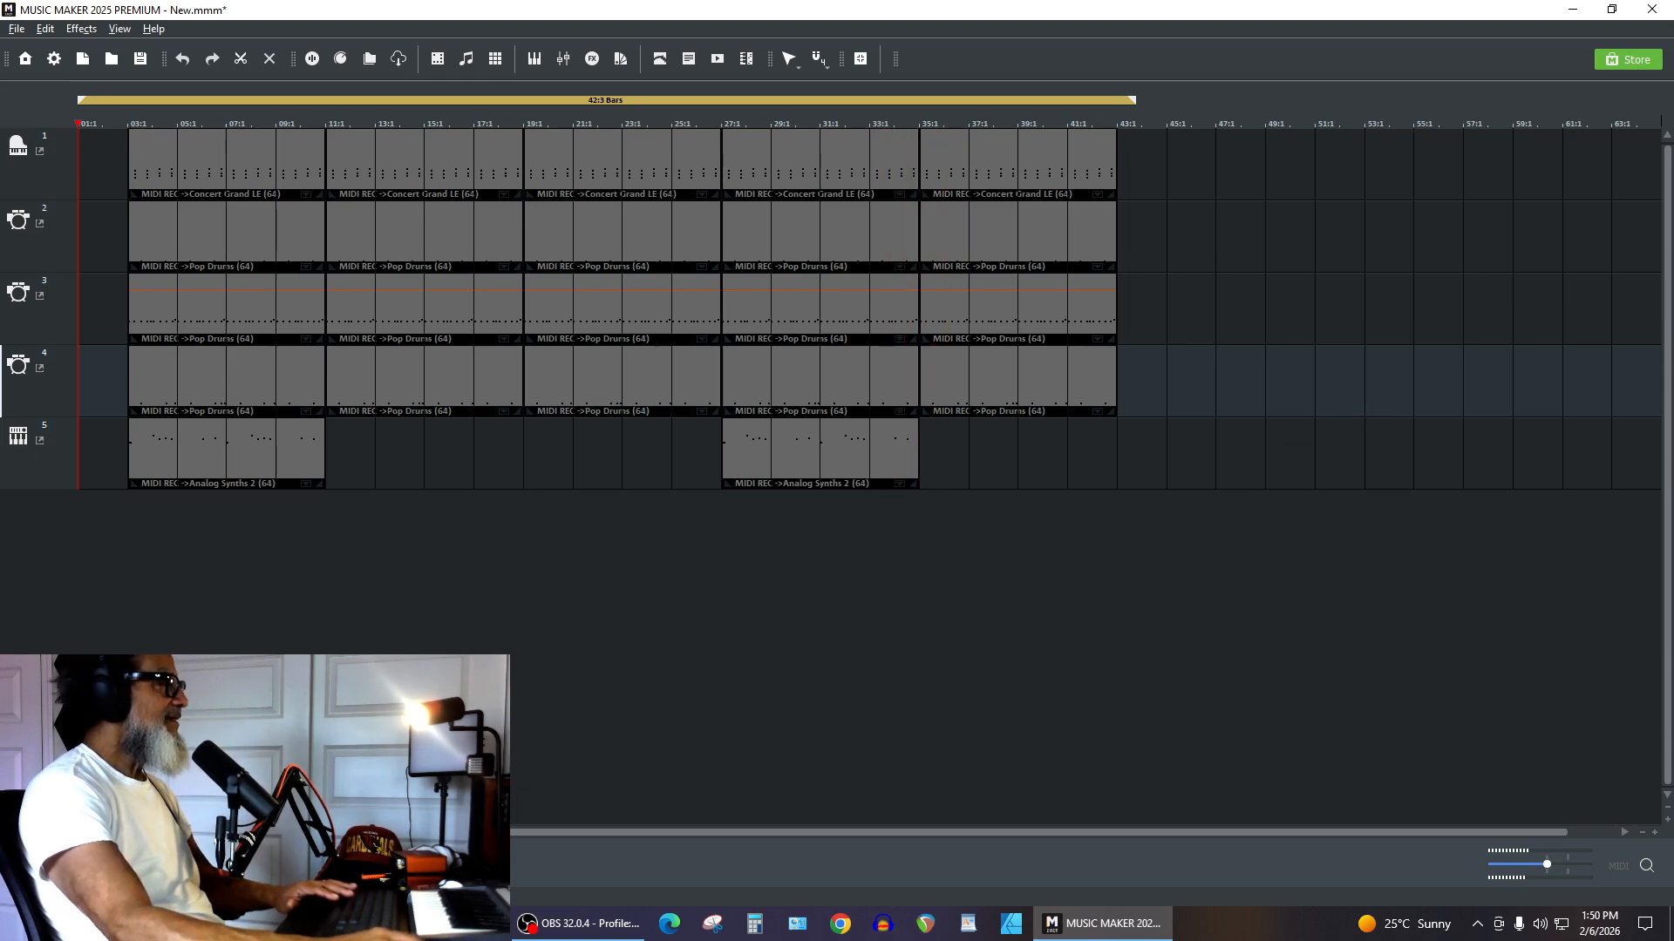
key(space)
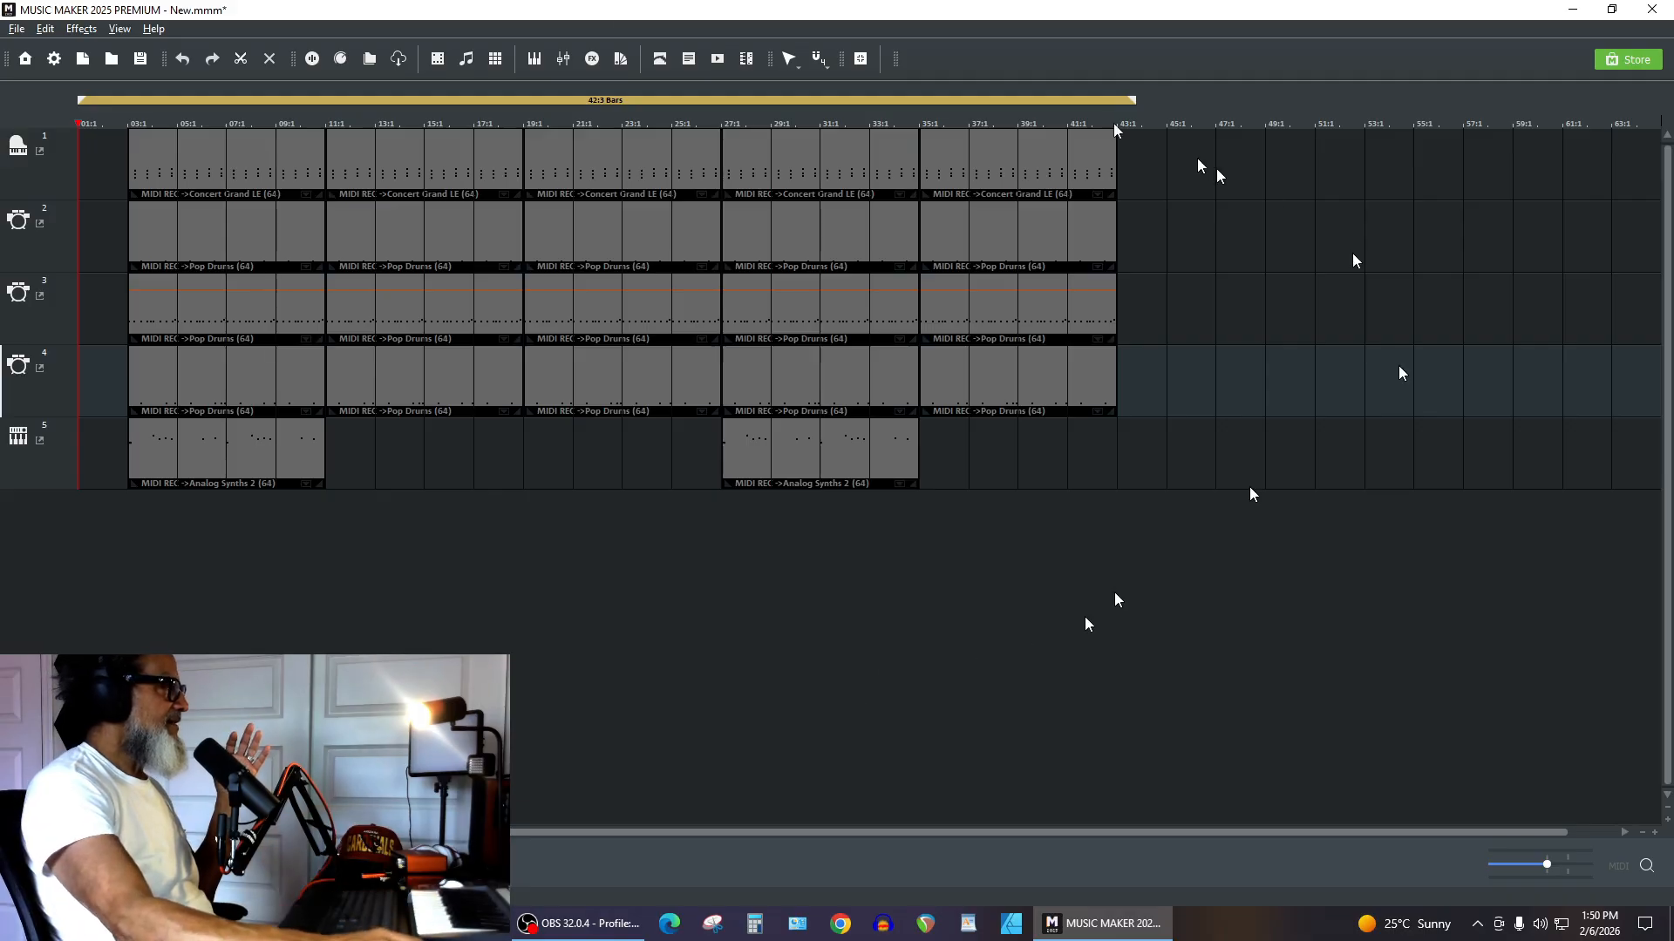
Save the project in the Music Maker folder under the name "Bring Back The Roots".
click(141, 59)
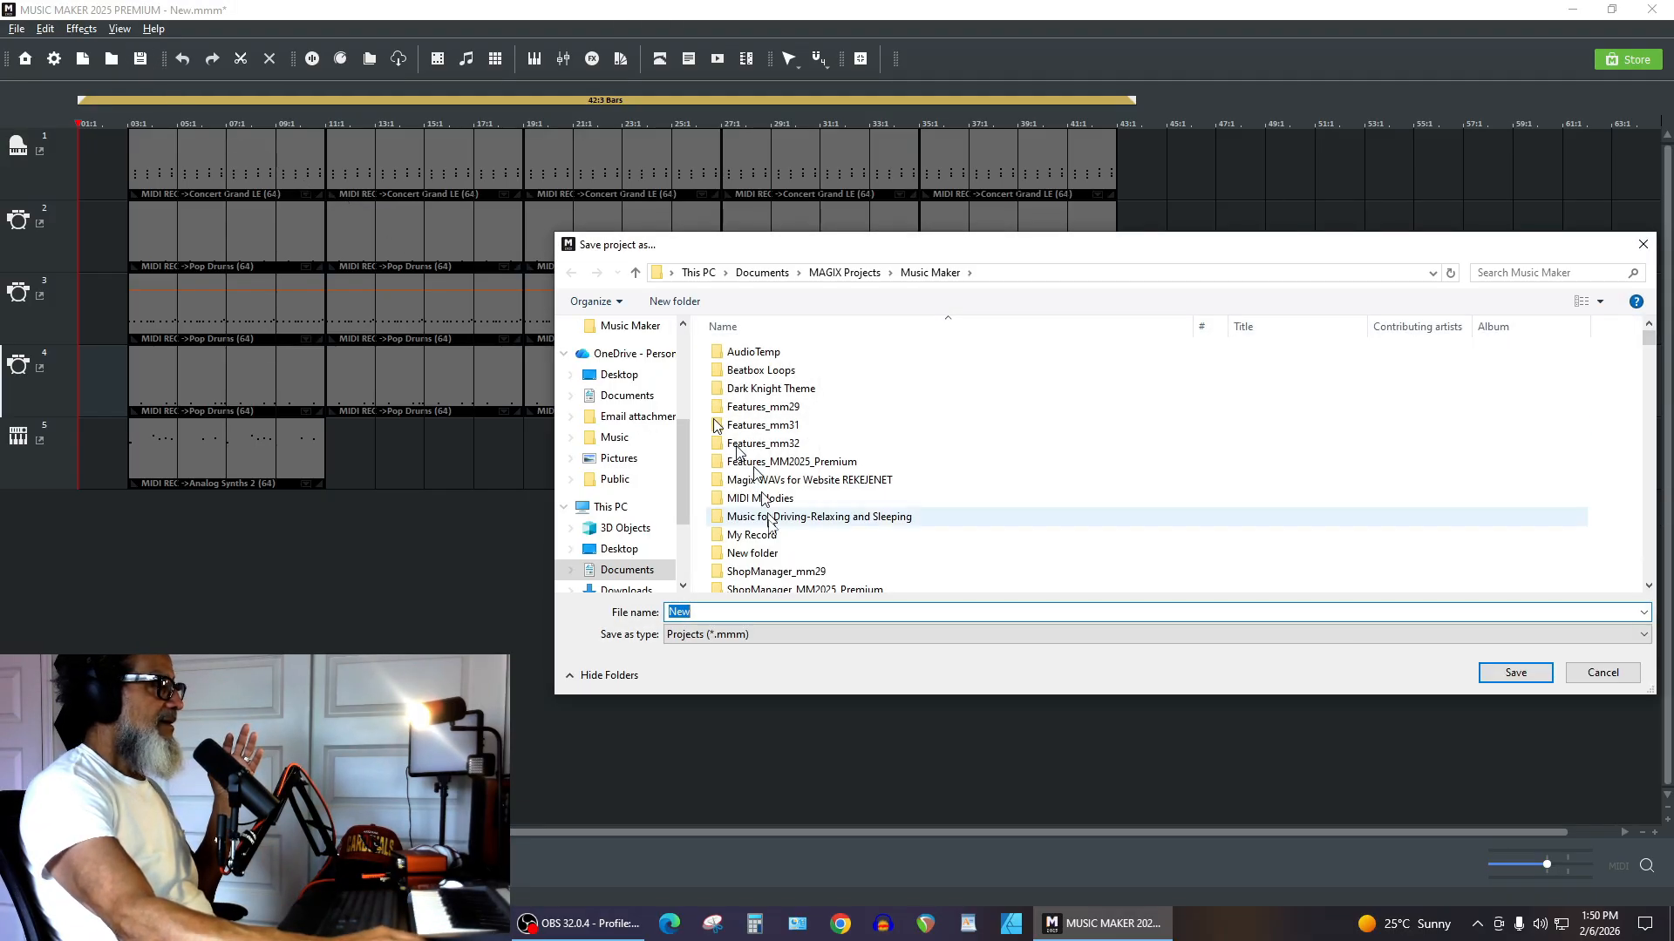
drag(736, 616, 541, 611)
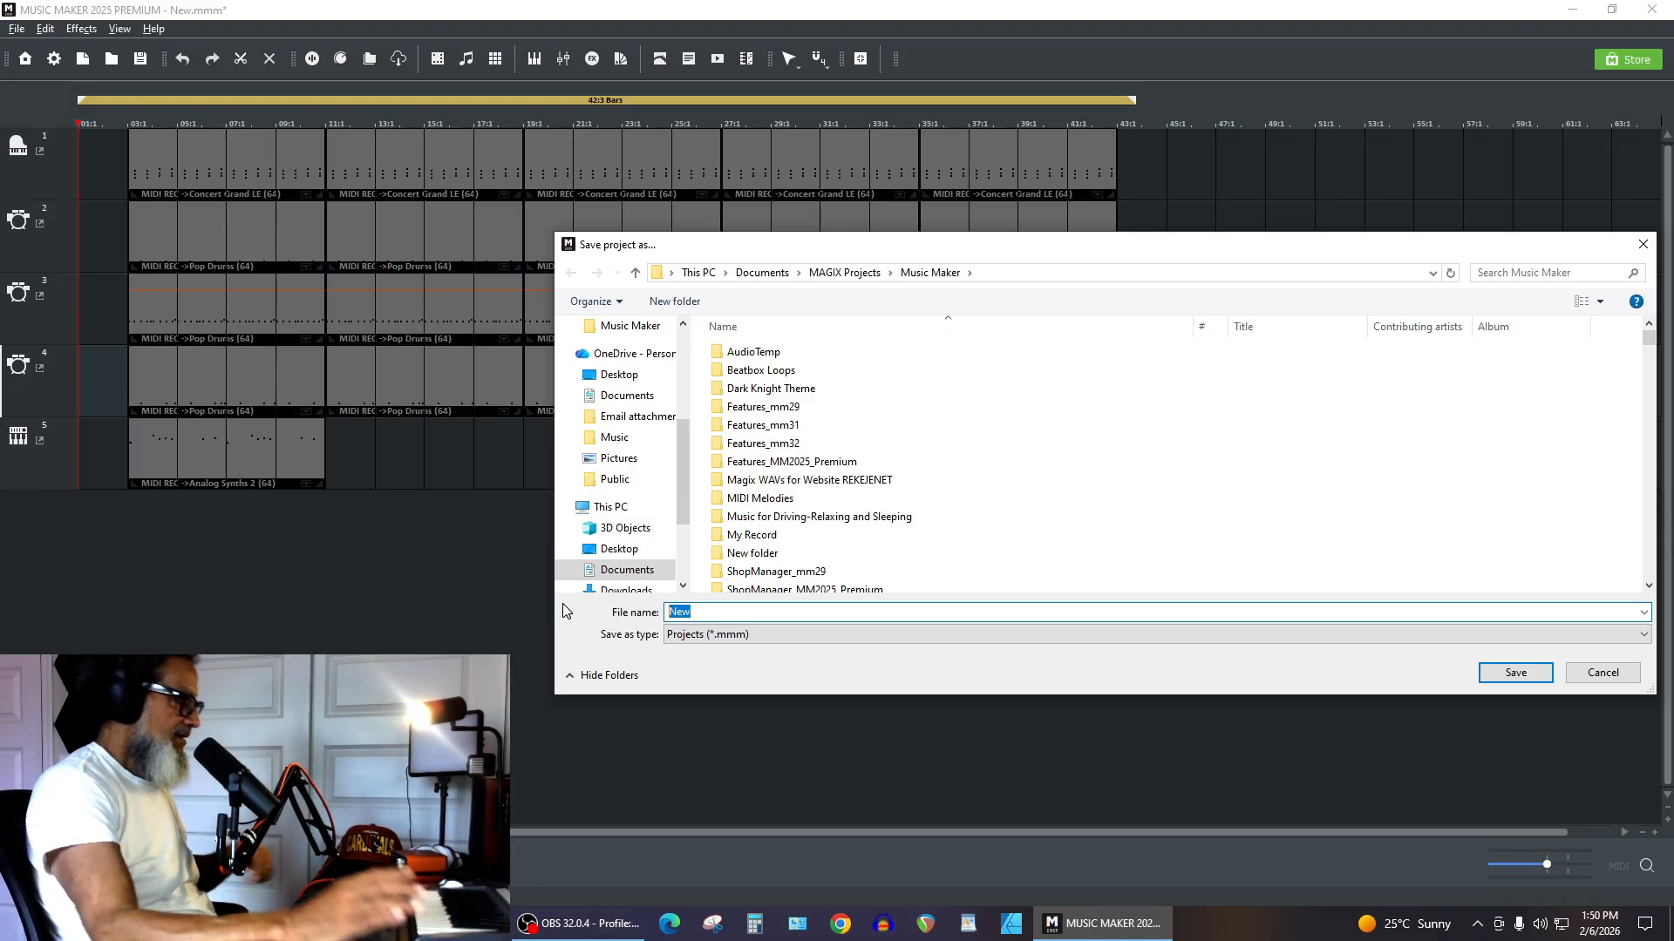
text(B)
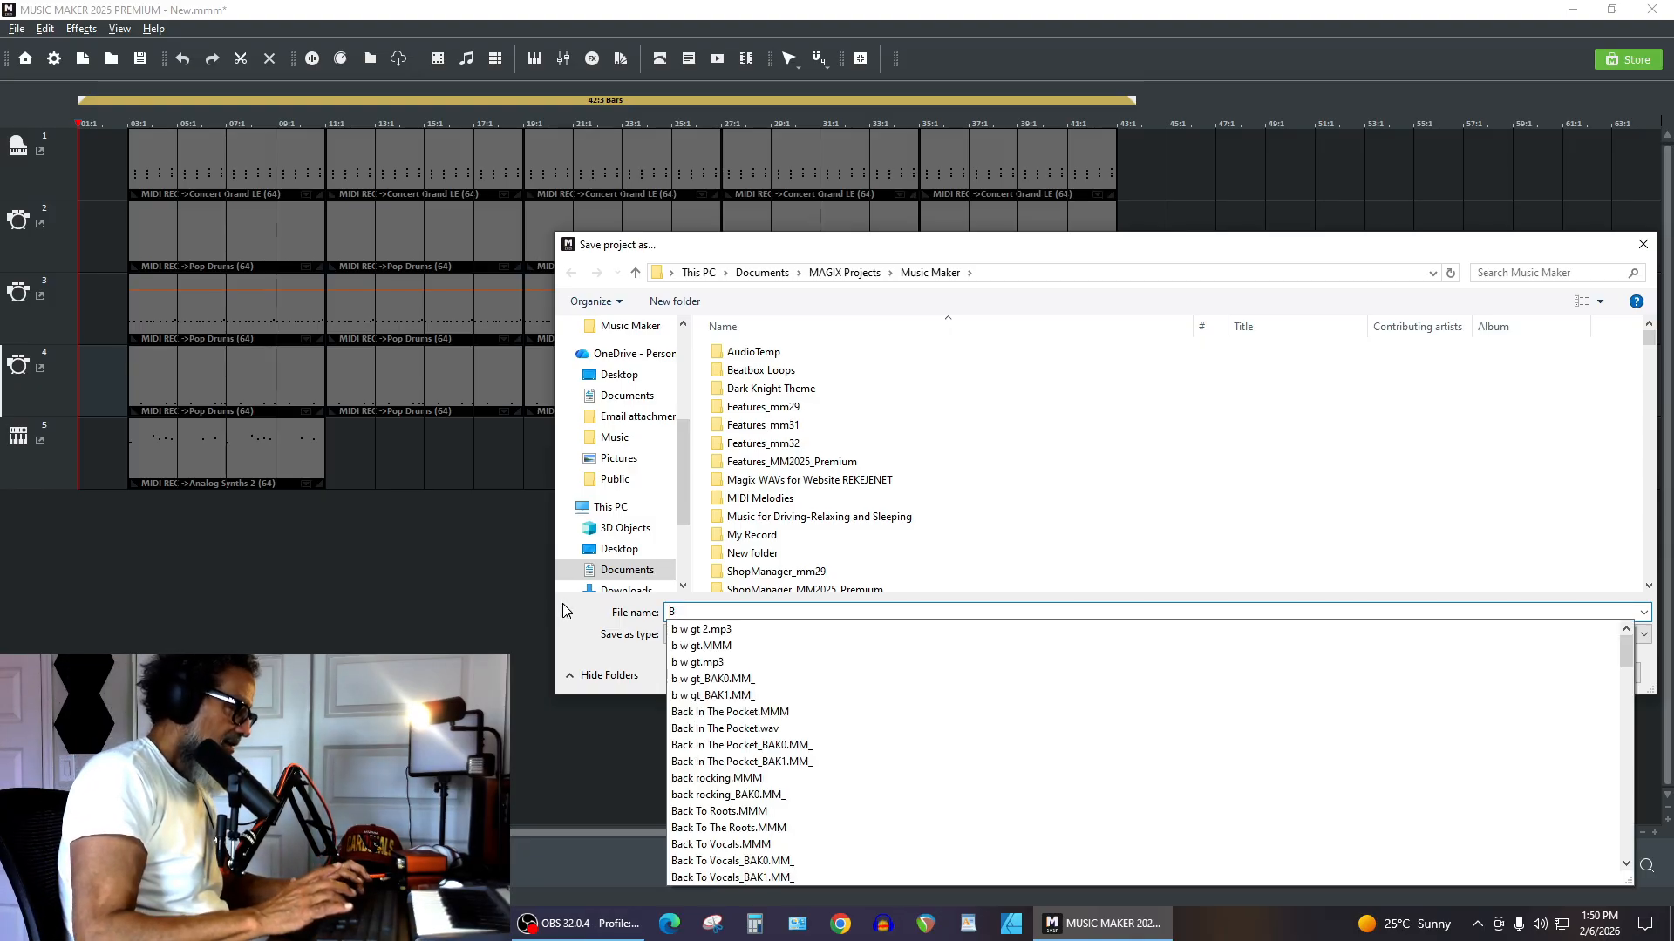
key(BackSpace)
text(Bring)
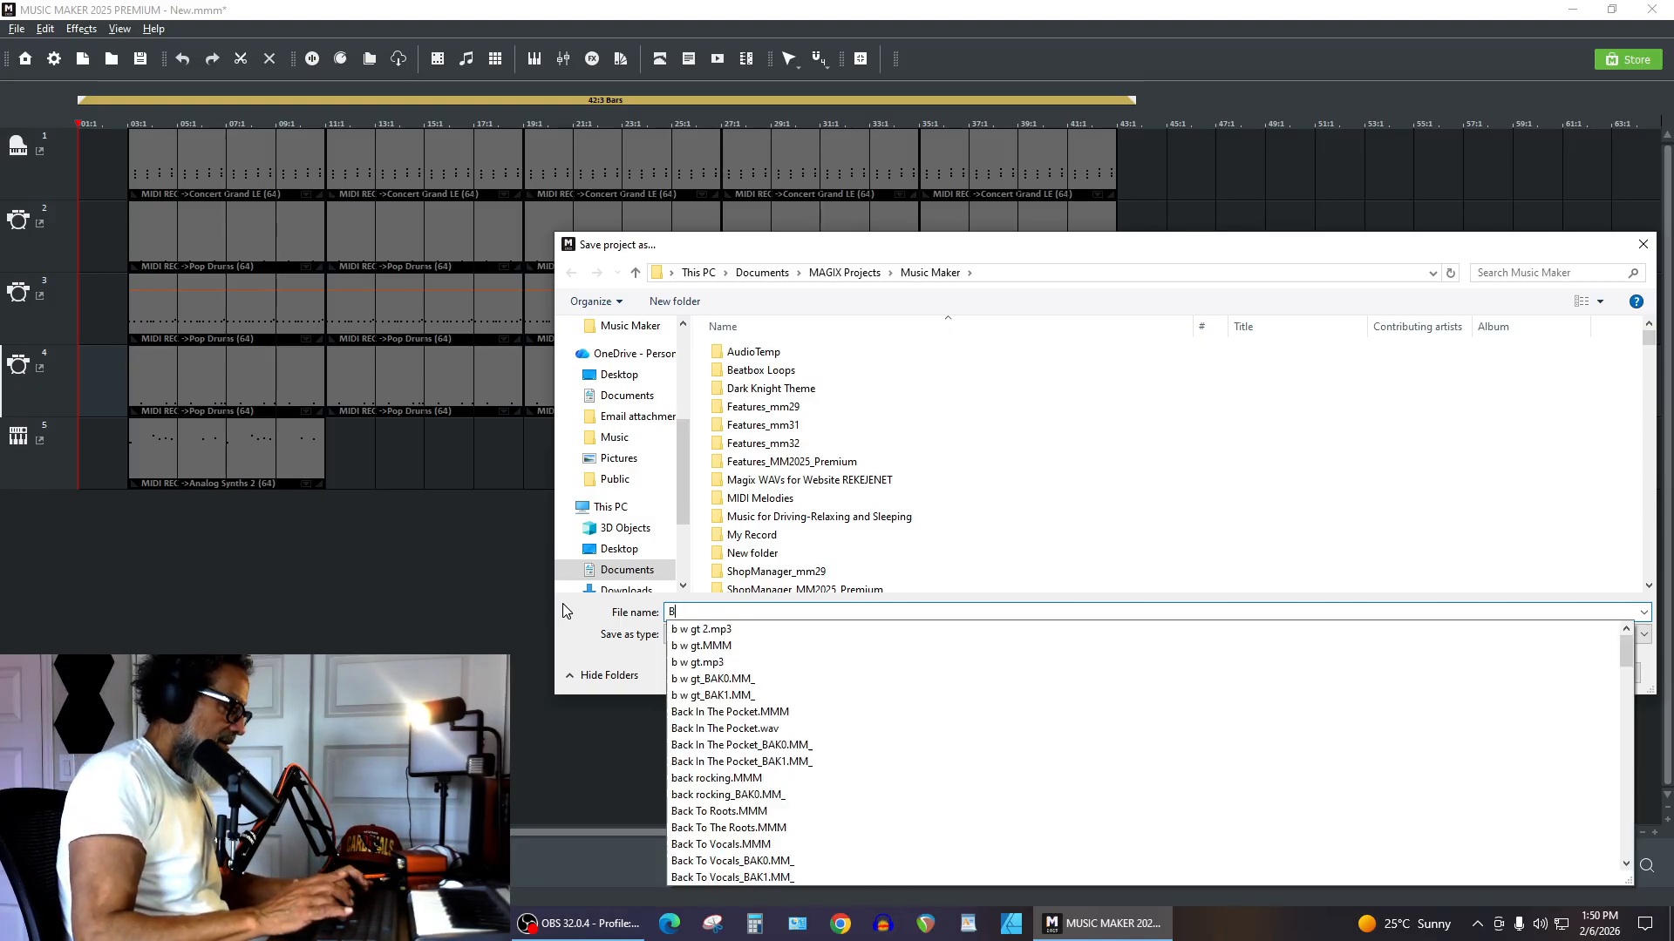
text( Back The)
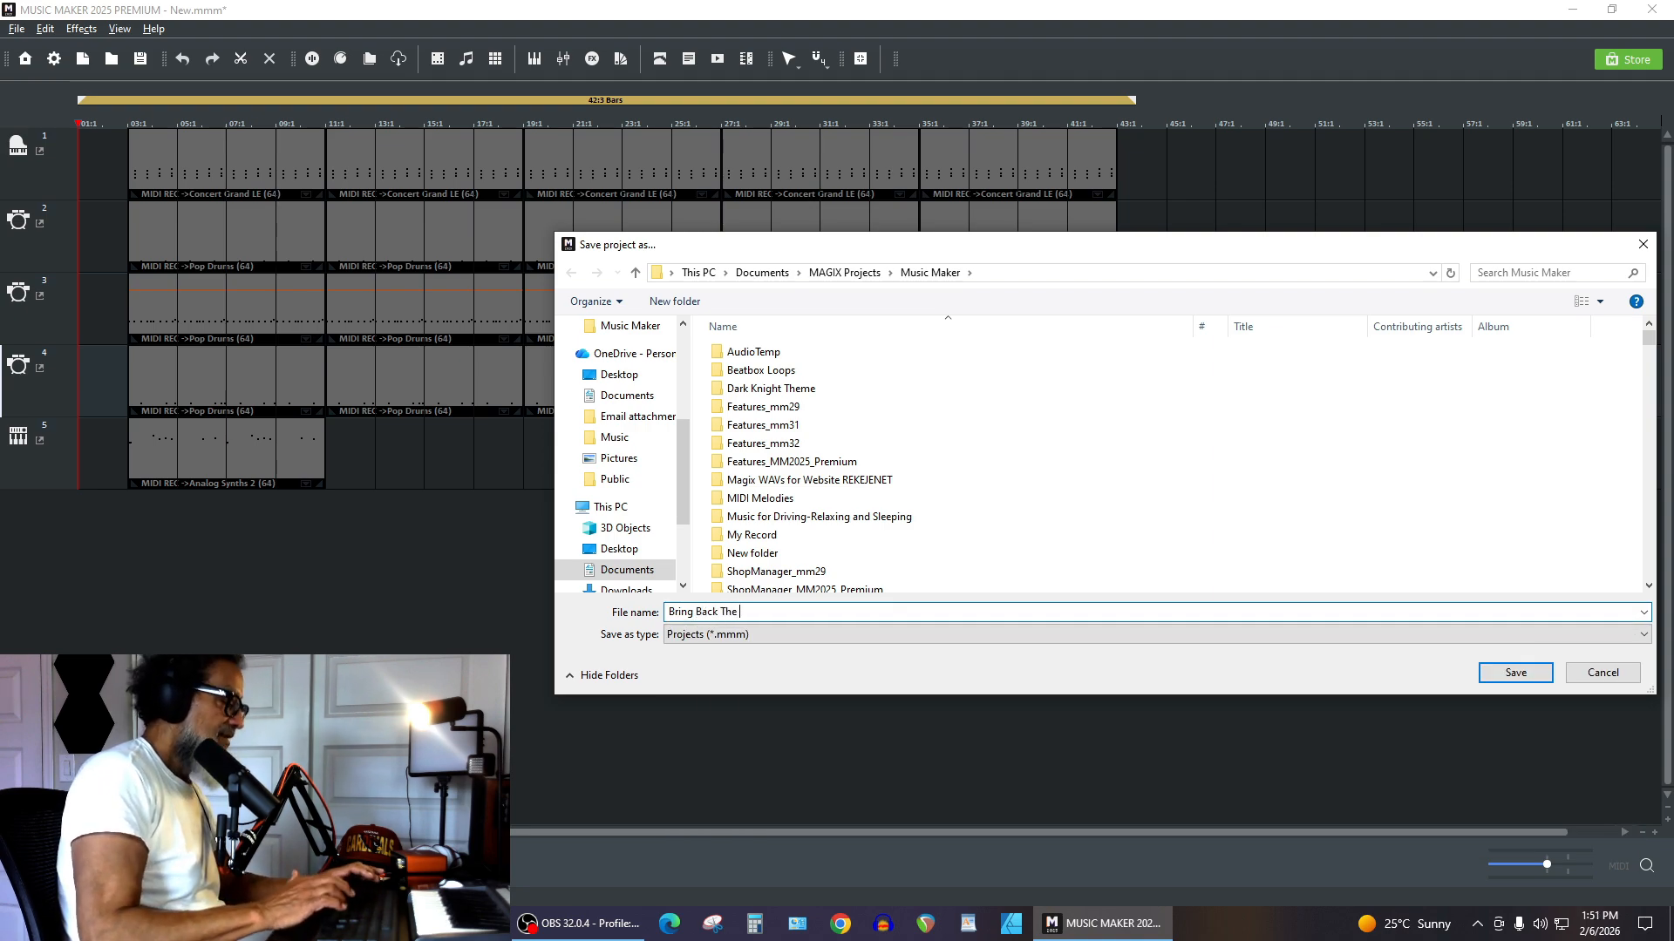
key(BackSpace)
key(BackSpace)
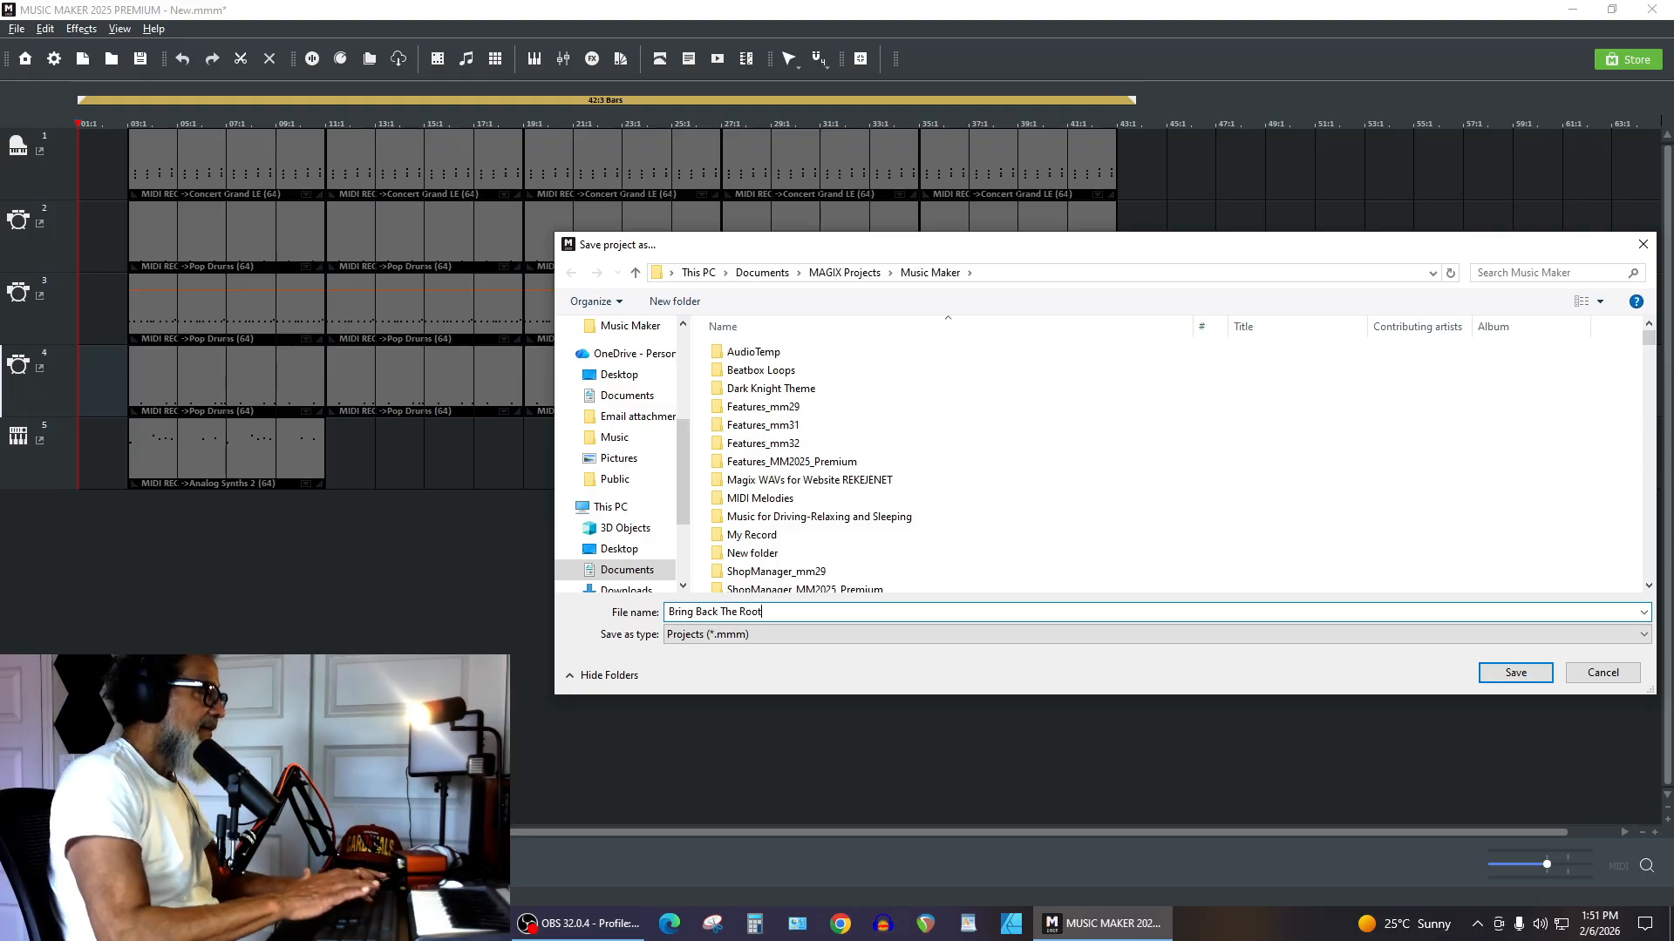
key(Return)
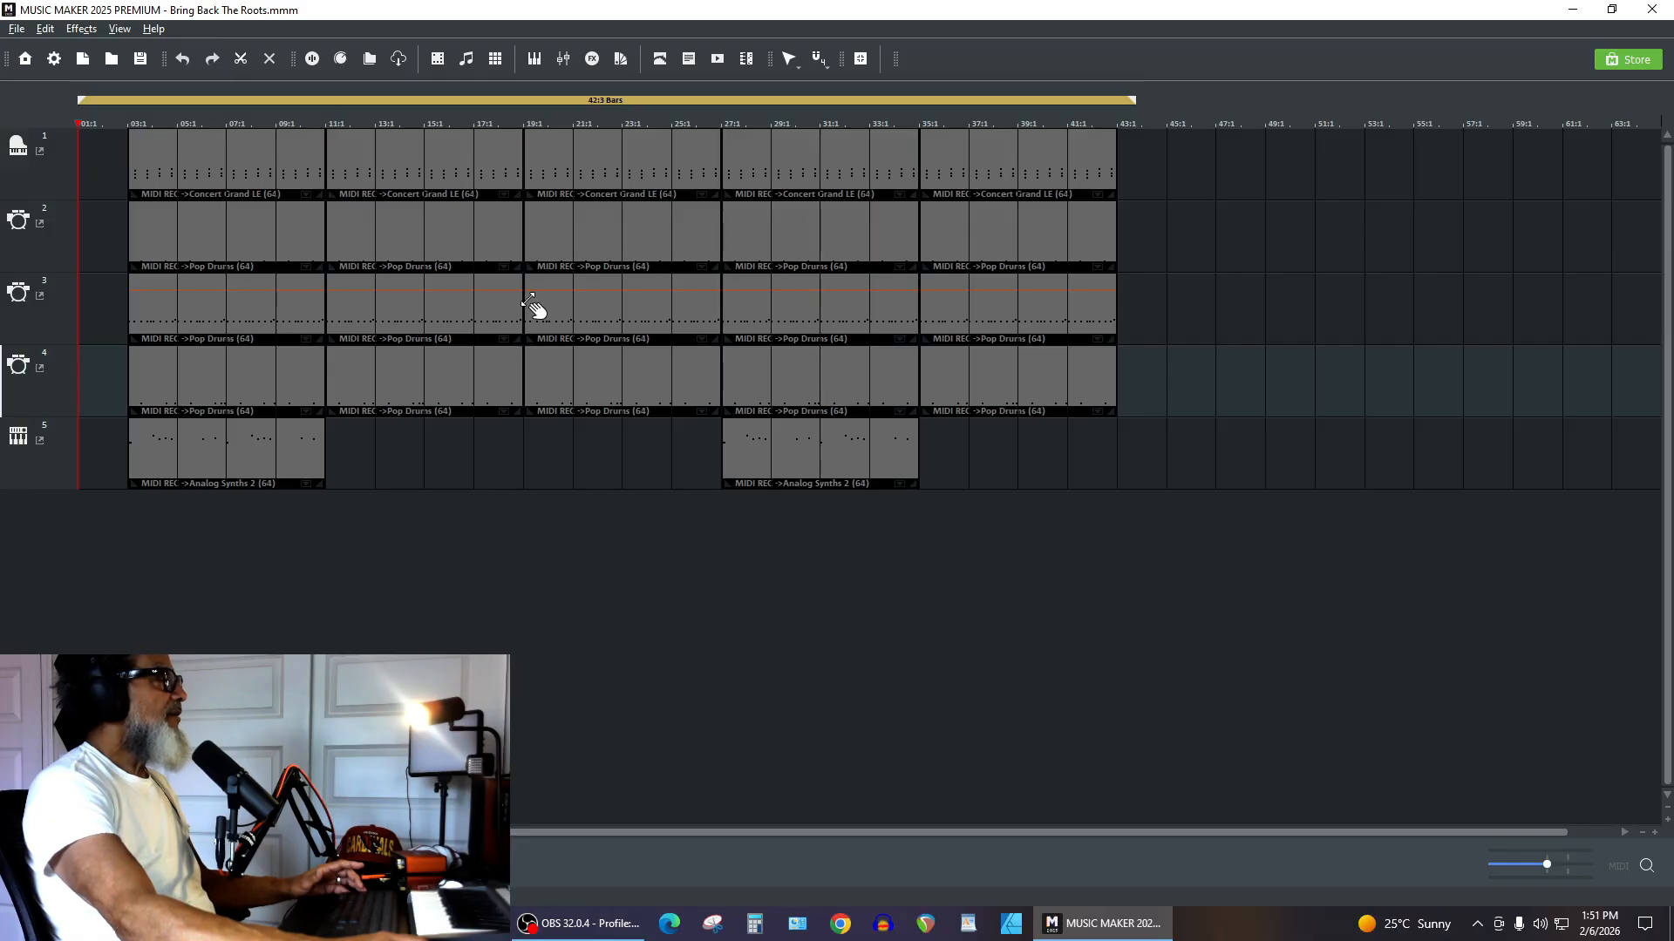
Switch to the OBS window with the recording controls.
click(614, 930)
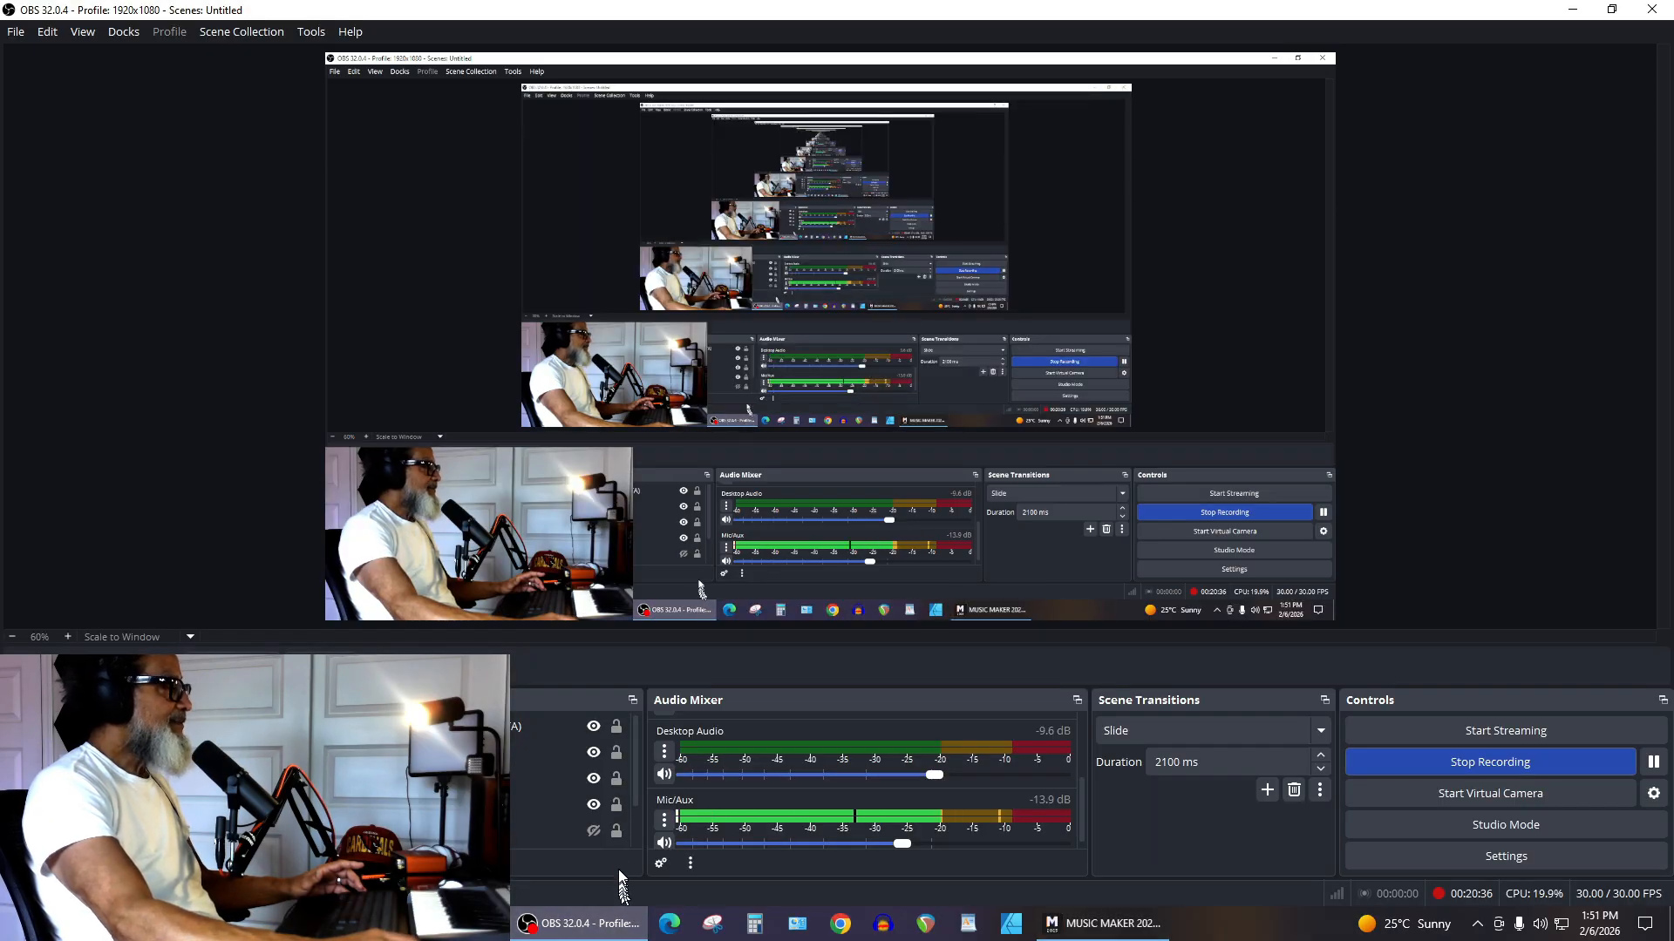